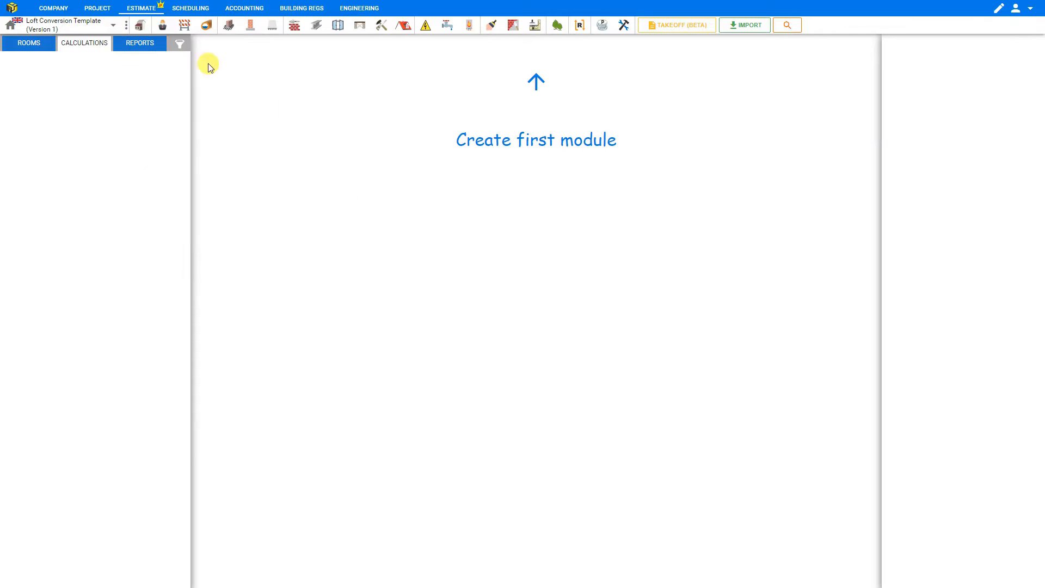
# - Add the Loft Conversion (test) template to the empty Loft Conversion Template estimate
pyautogui.click(140, 28)
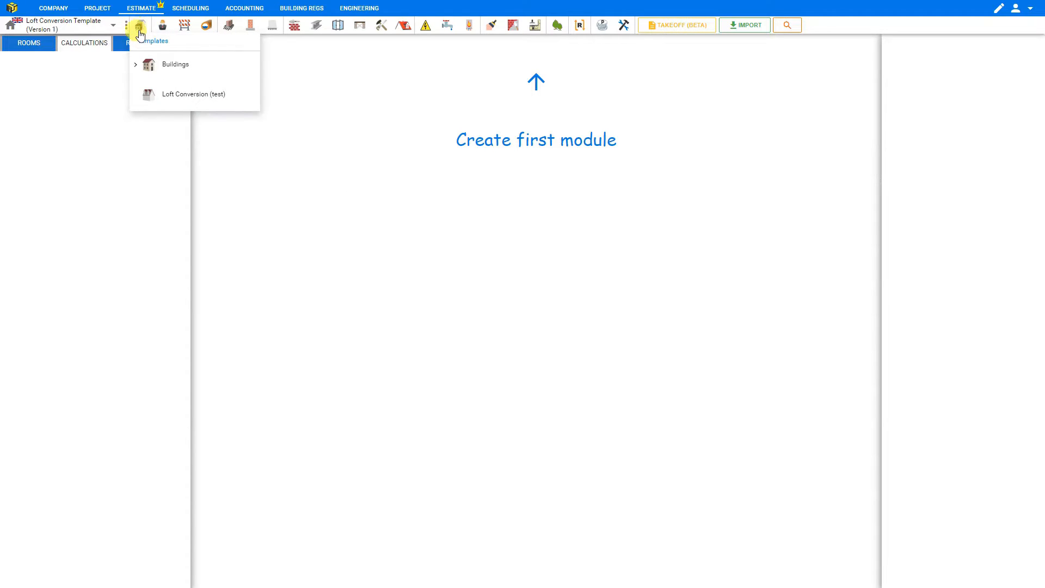
pyautogui.click(155, 96)
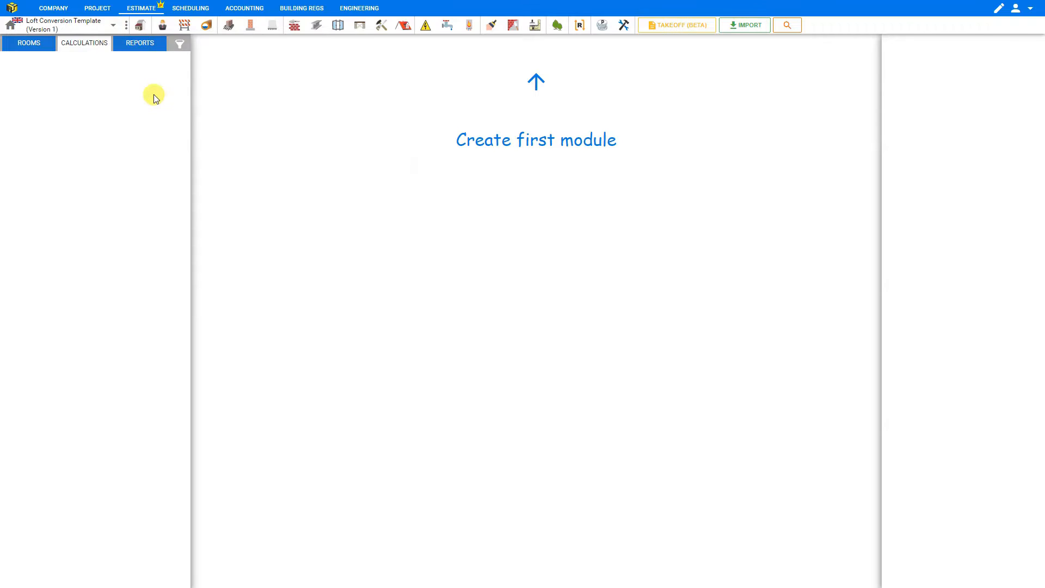
pyautogui.click(595, 401)
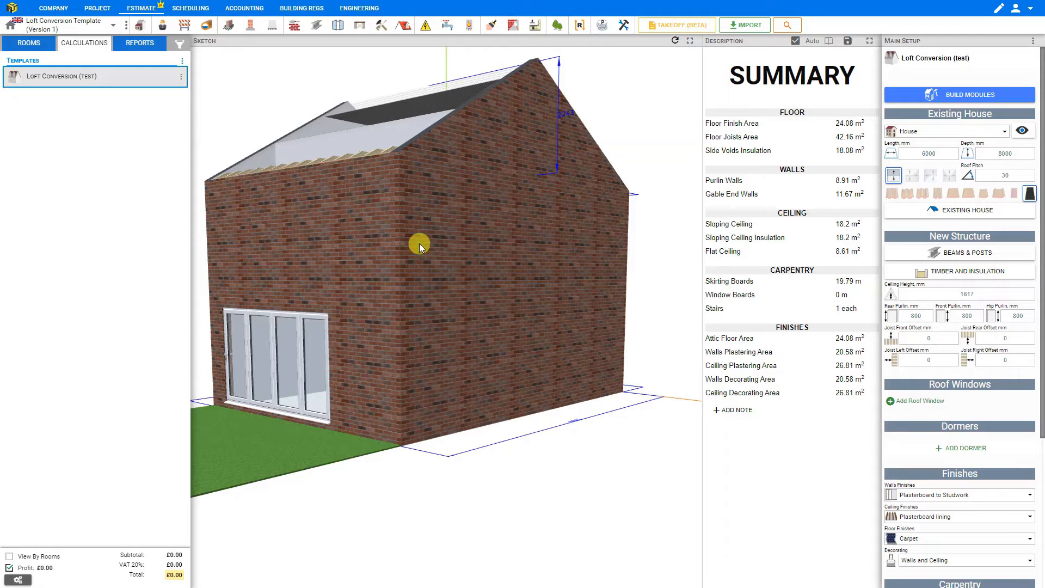
# - Examine the 3D house sketch from several sides, including the open loft, floor joists and outer walls
pyautogui.moveTo(419, 243); pyautogui.dragTo(442, 269)
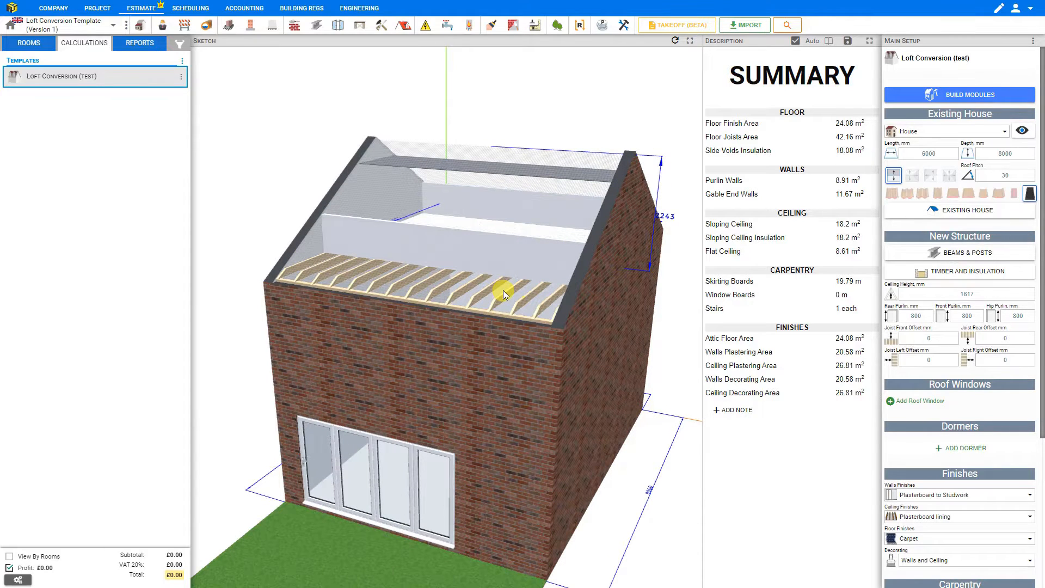
pyautogui.scroll(-2, 503, 291)
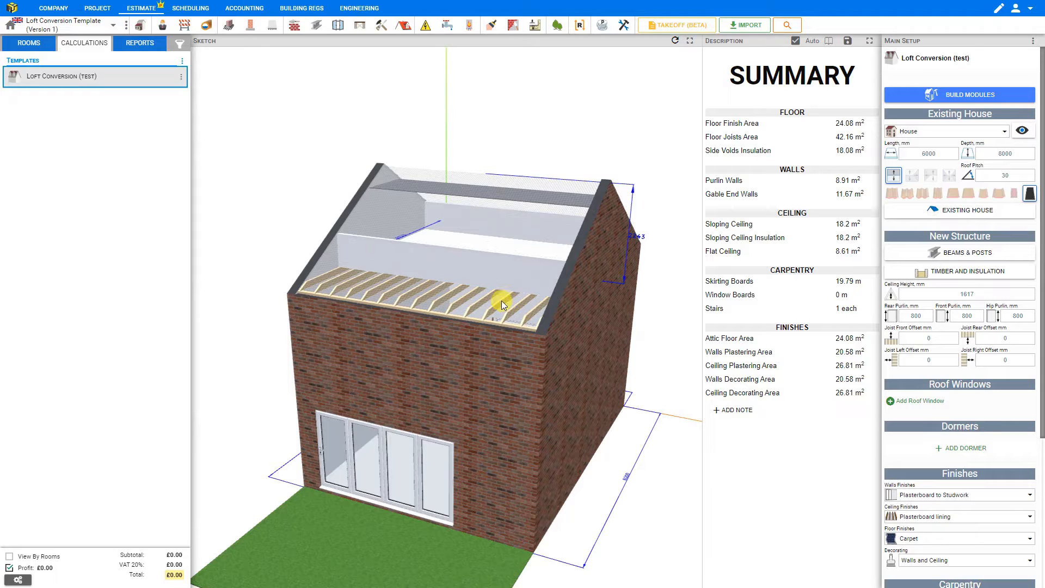
pyautogui.moveTo(500, 299)
pyautogui.mouseDown()
pyautogui.moveTo(469, 271)
pyautogui.moveTo(502, 289)
pyautogui.mouseUp()
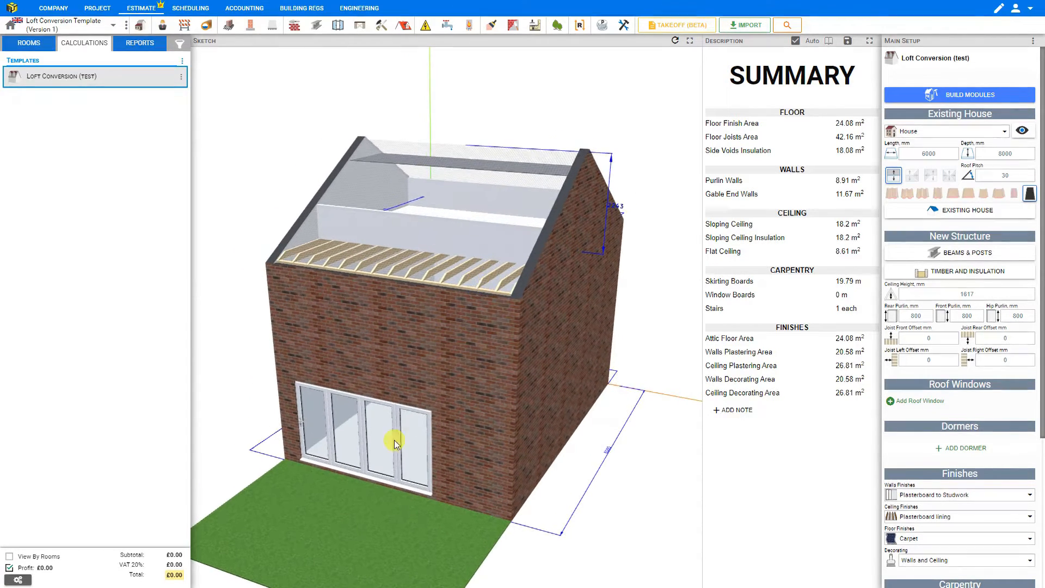
pyautogui.moveTo(289, 524); pyautogui.dragTo(341, 528)
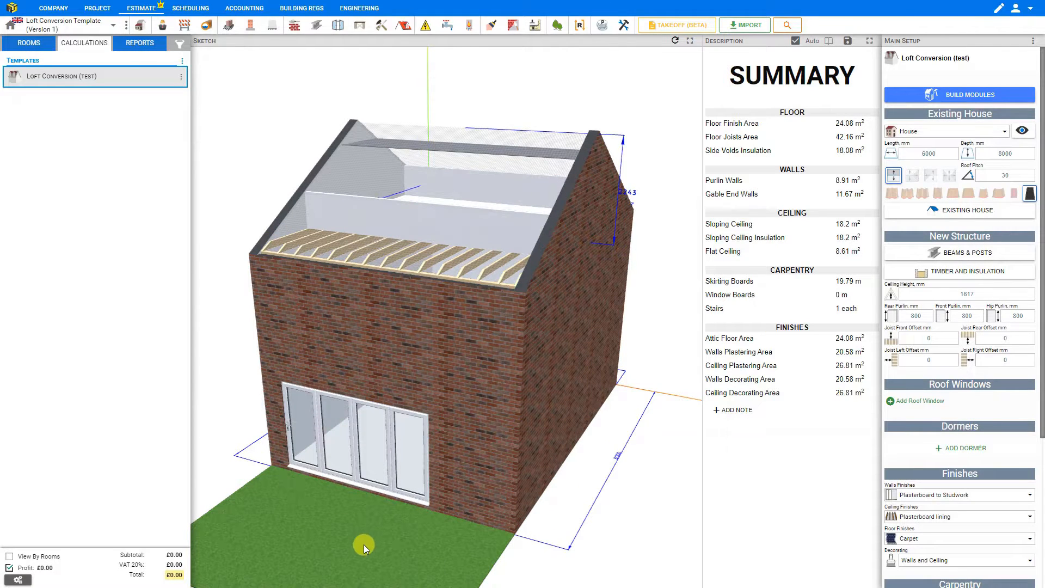
pyautogui.moveTo(585, 371); pyautogui.dragTo(318, 325)
pyautogui.moveTo(380, 305); pyautogui.dragTo(550, 217)
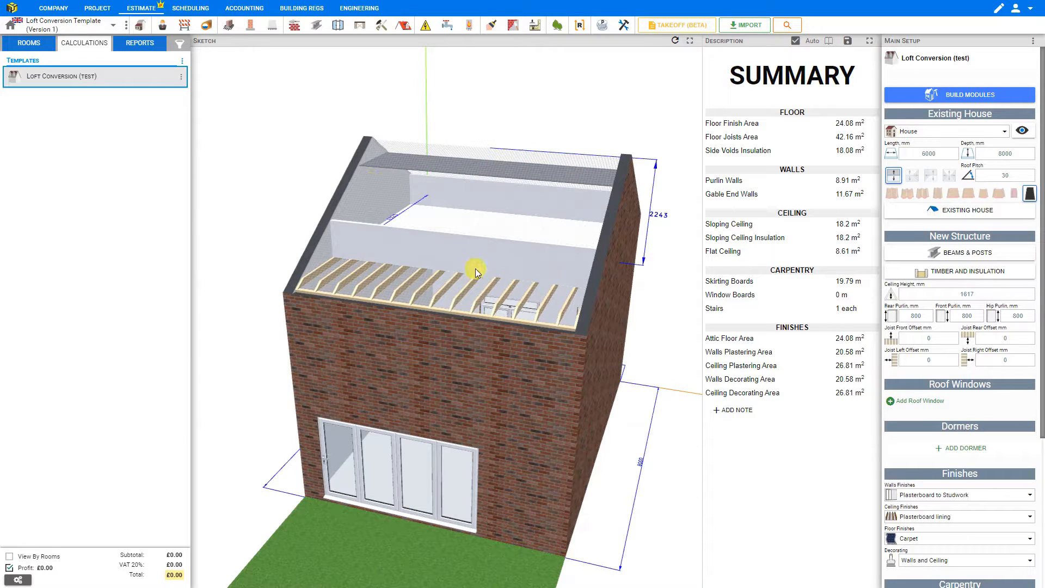
# - Open the sketch's visibility options and switch the roof on and off and the walls off and on
pyautogui.click(1023, 131)
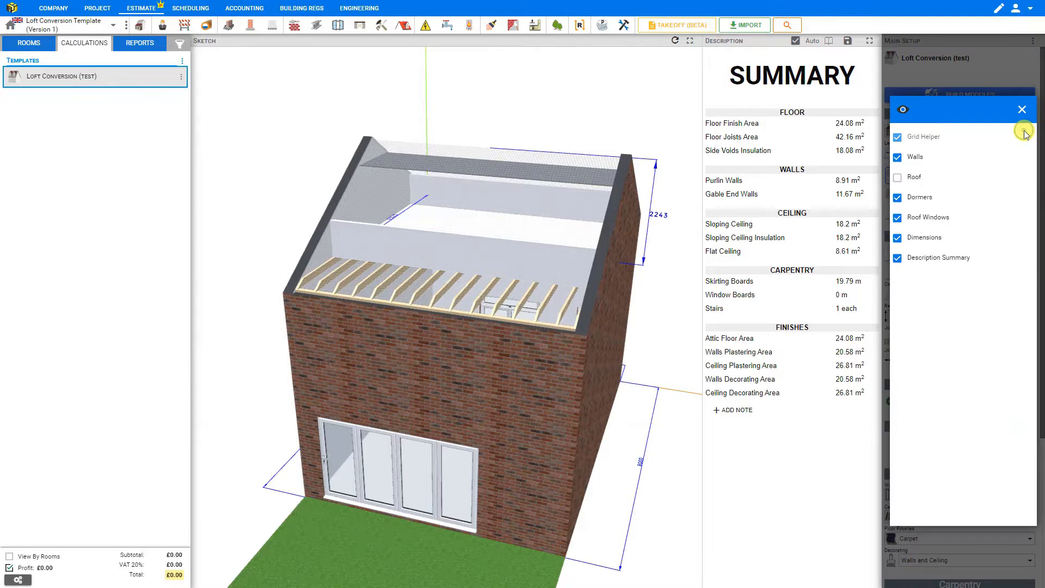
pyautogui.click(897, 178)
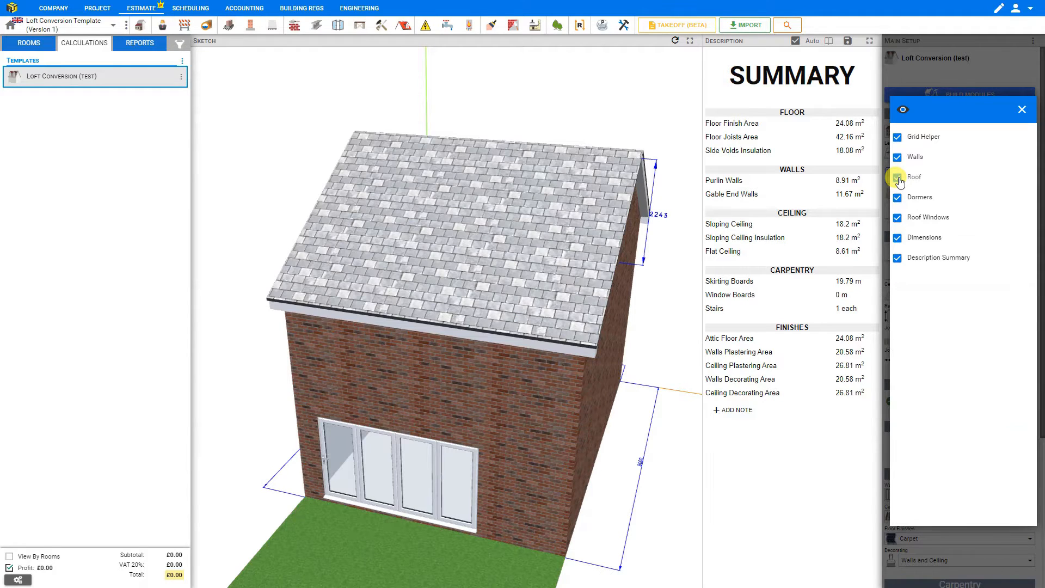
pyautogui.click(898, 178)
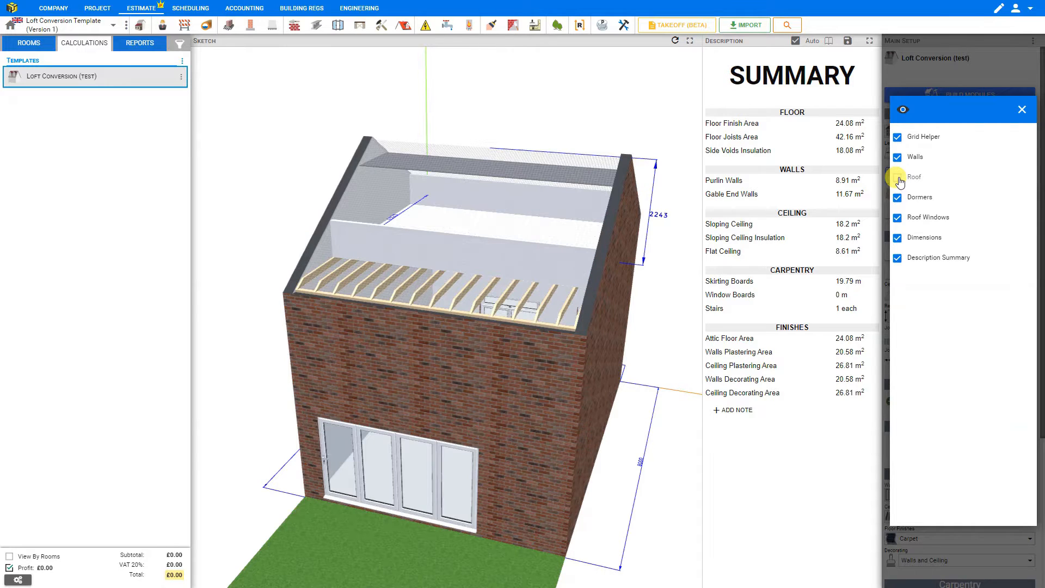
pyautogui.click(898, 158)
pyautogui.click(898, 158)
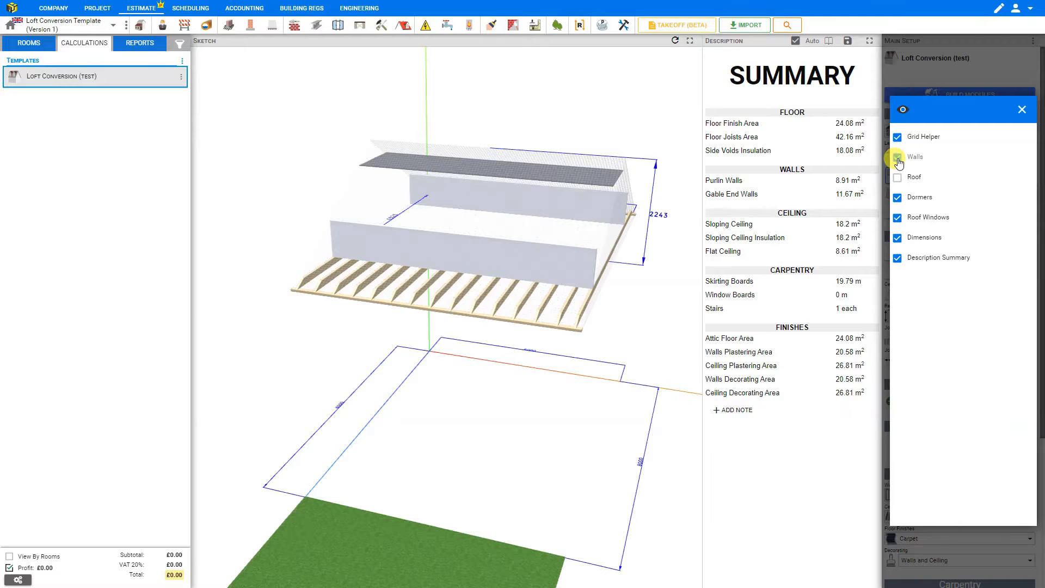
pyautogui.click(898, 142)
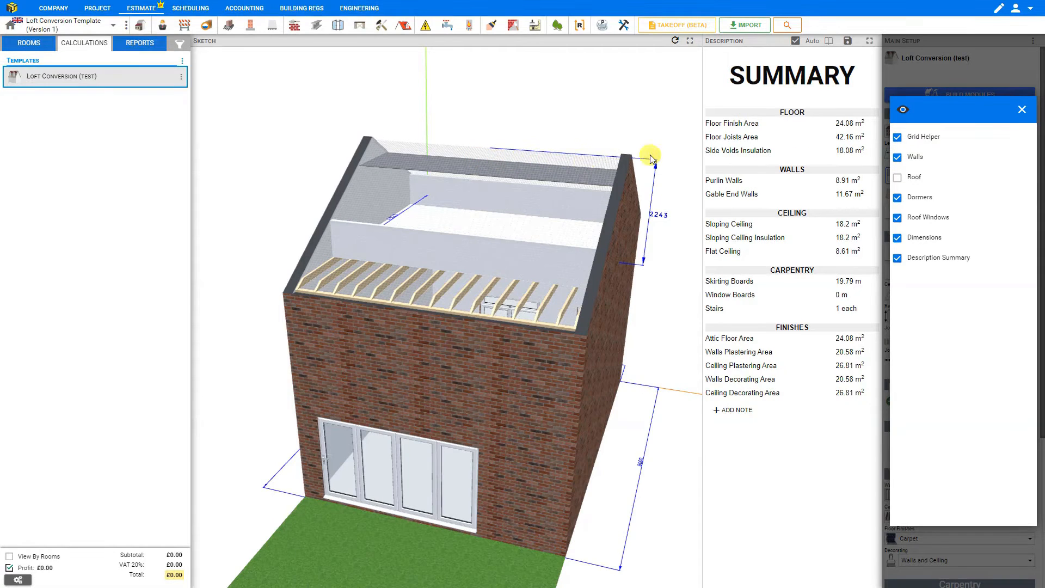
# - Hide and restore the grid helper and the dimensions in the 3D sketch
pyautogui.click(898, 138)
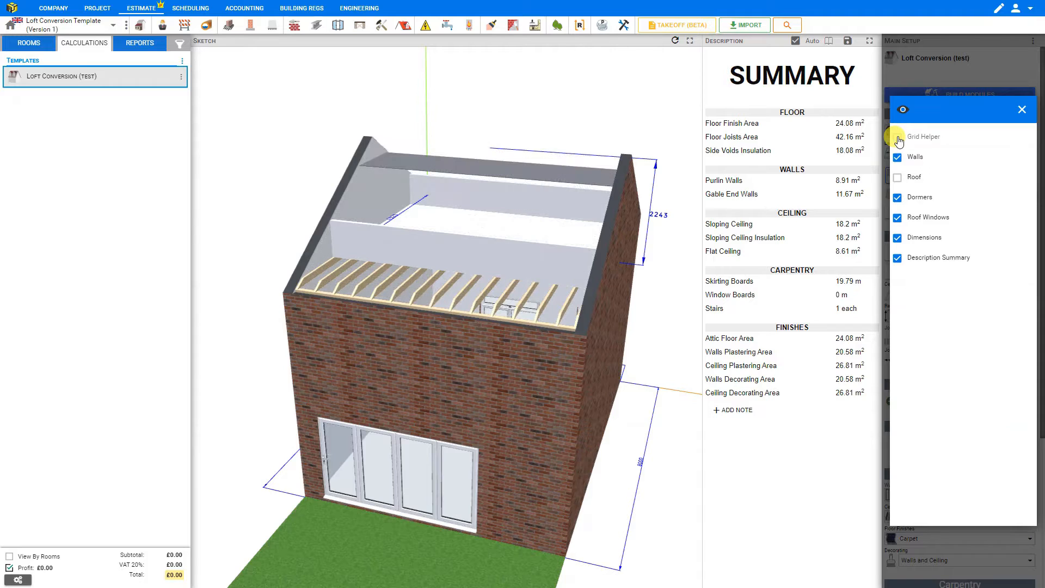
pyautogui.click(898, 139)
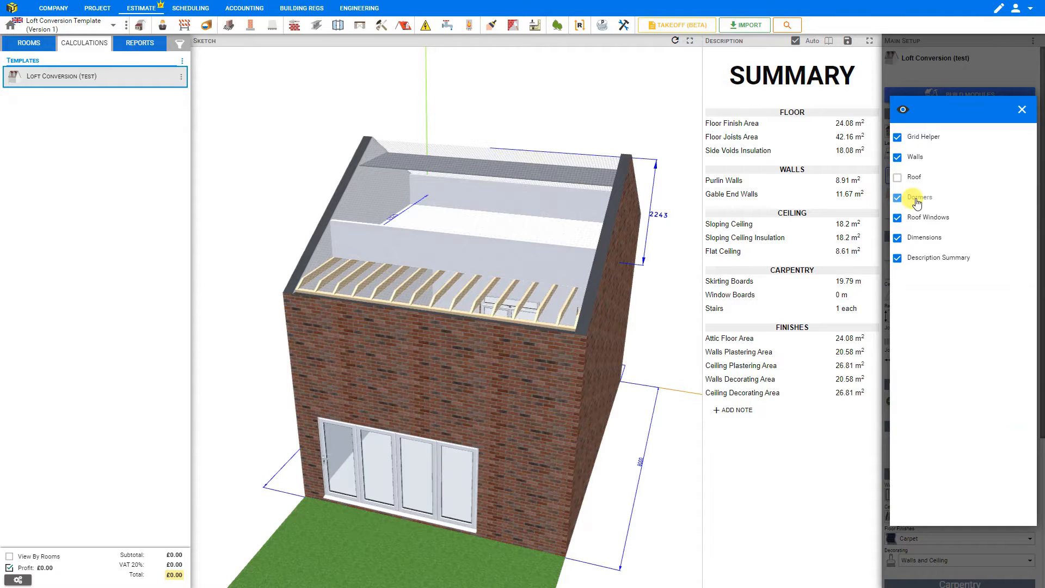
pyautogui.click(897, 238)
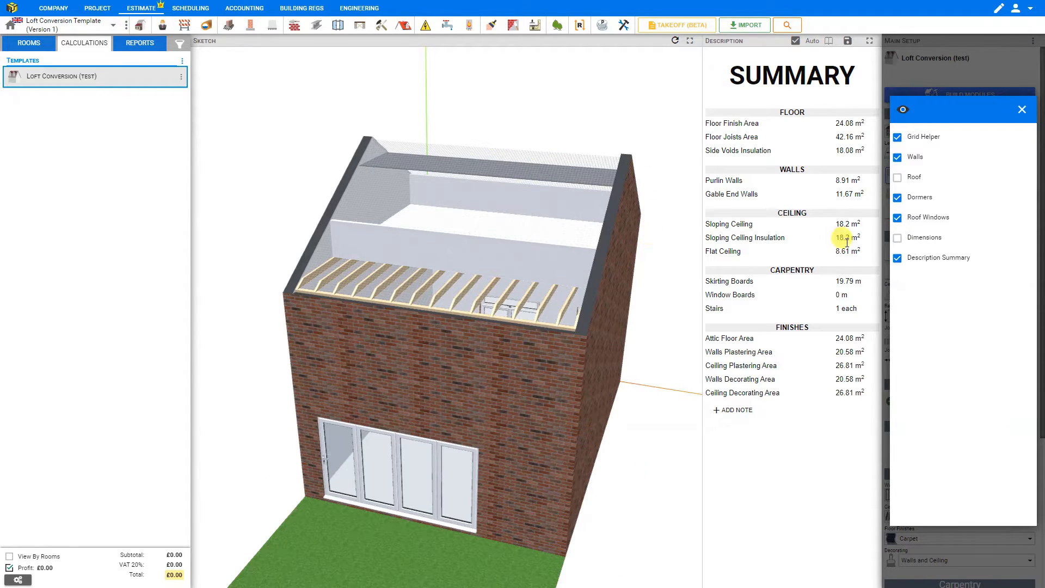
pyautogui.click(897, 240)
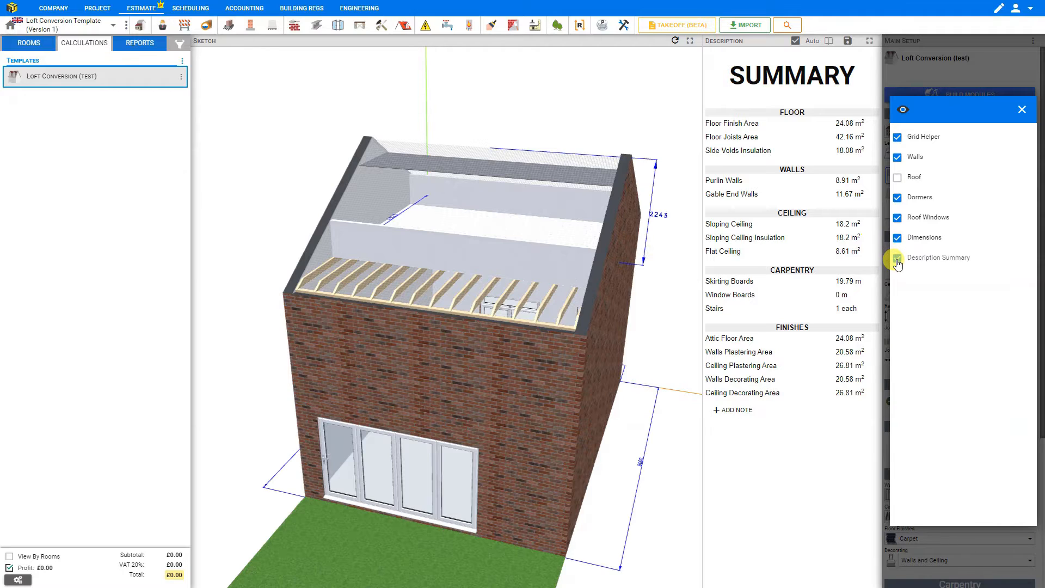
# - Hide and restore the description summary, and close the visibility options
pyautogui.click(897, 258)
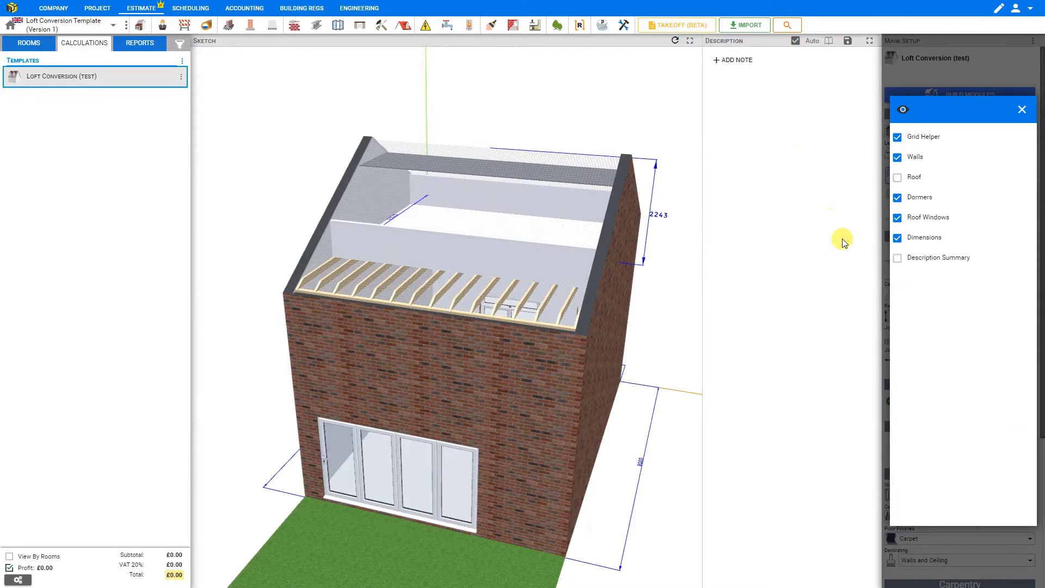
pyautogui.click(897, 258)
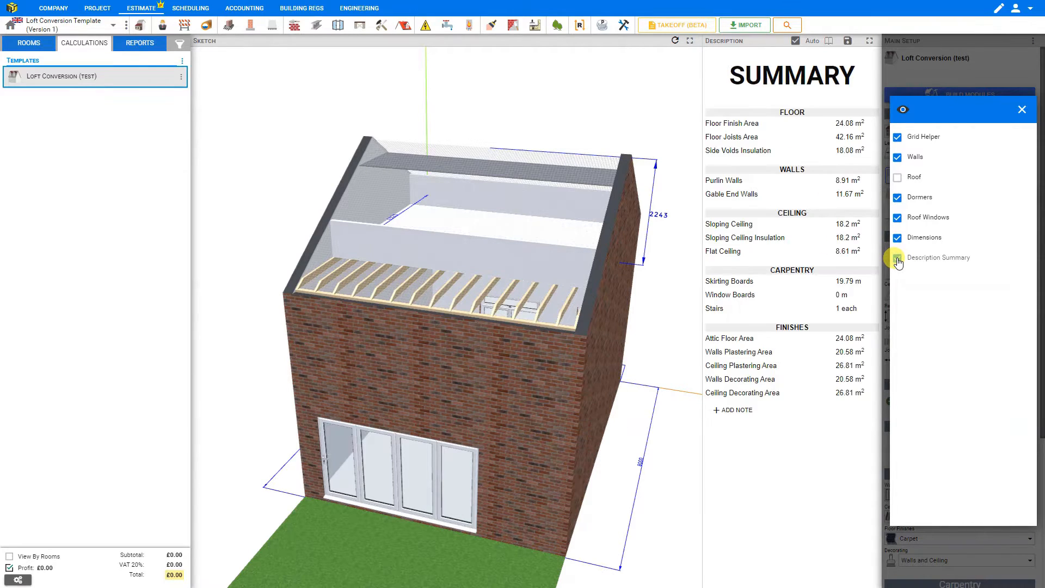
pyautogui.click(1022, 110)
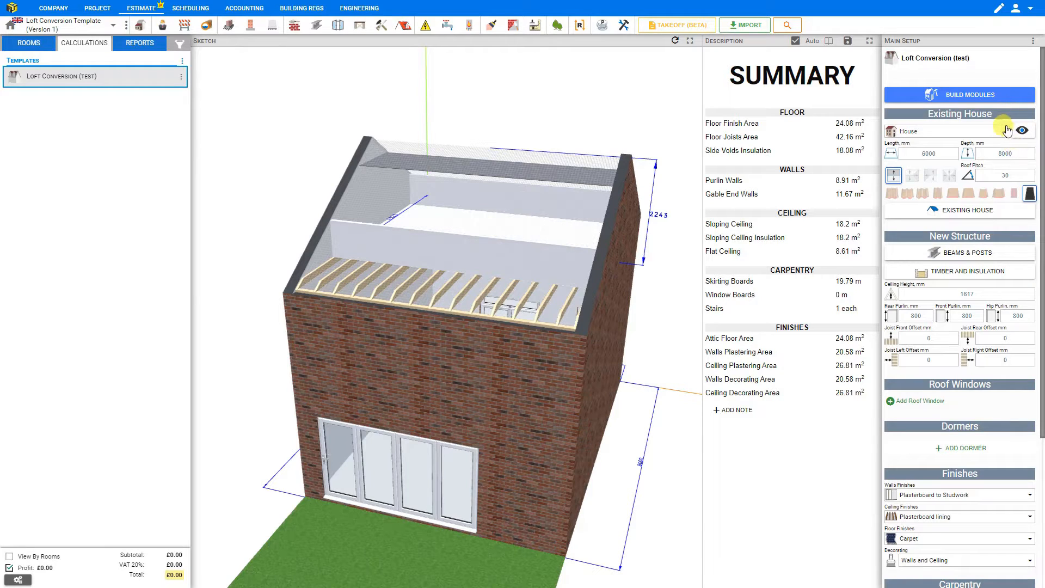
# - Try Bungalow as the existing building type and return to House
pyautogui.click(949, 135)
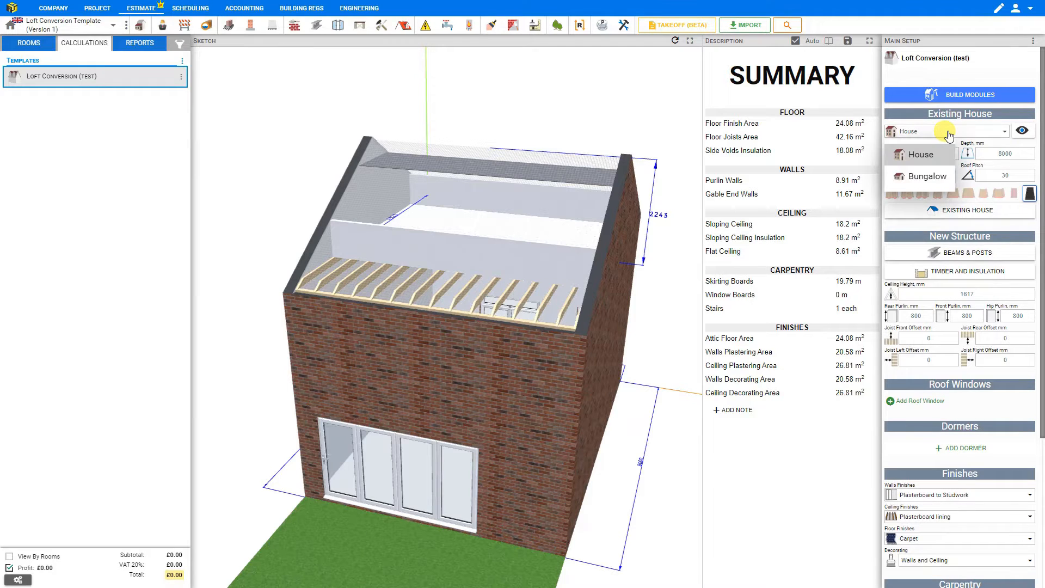
pyautogui.click(926, 177)
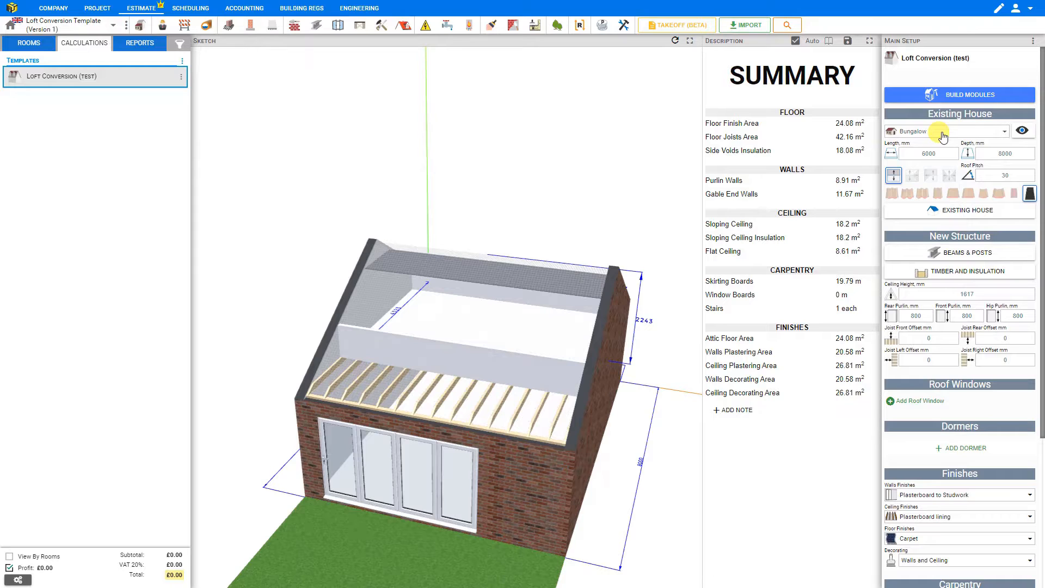
pyautogui.click(944, 134)
pyautogui.click(930, 156)
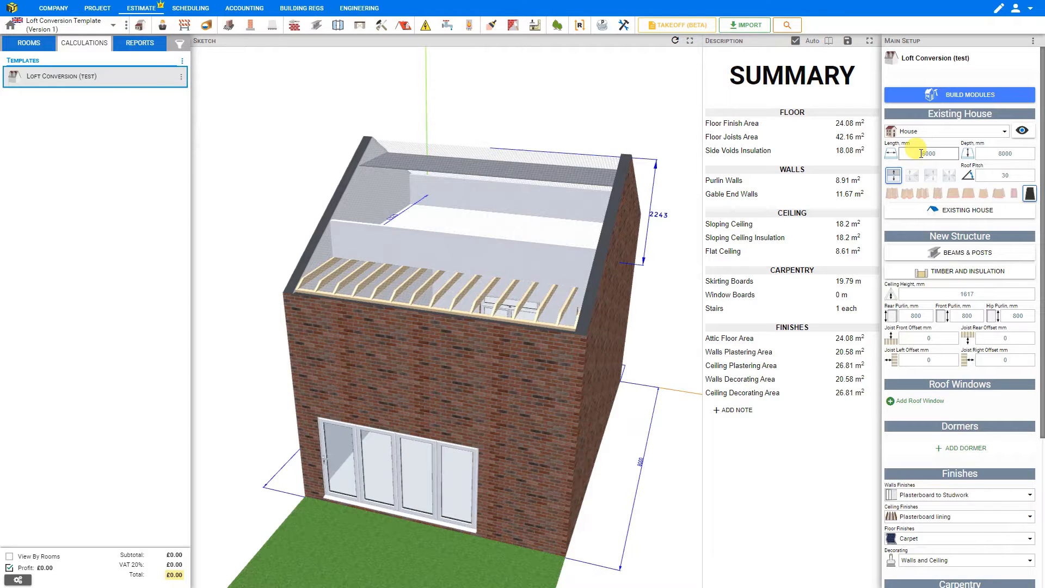
# - Set the existing house's depth to 9100 mm and its length to 7000 mm
pyautogui.click(925, 153)
pyautogui.click(1003, 152)
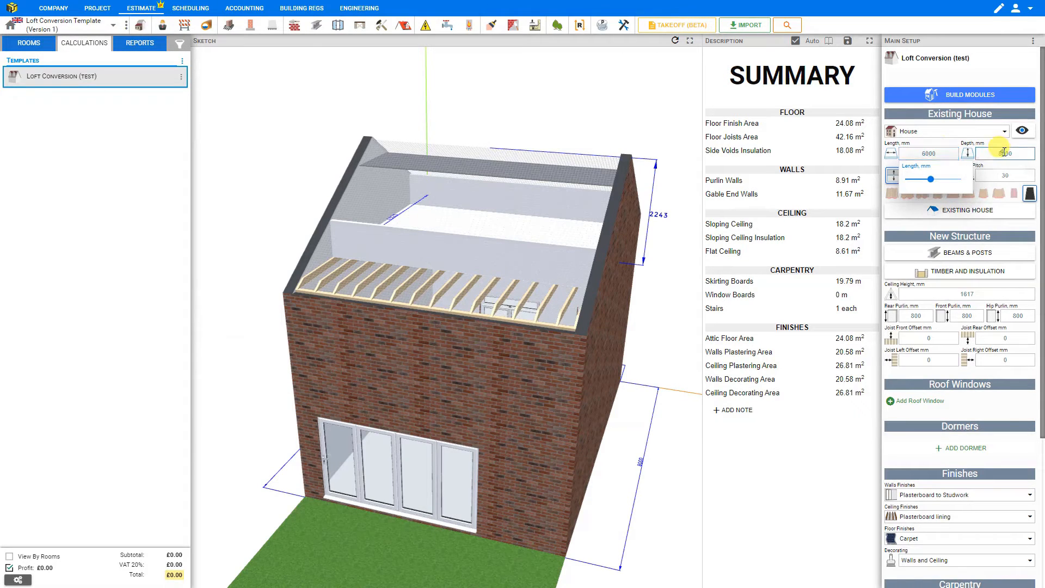
pyautogui.moveTo(1002, 179); pyautogui.dragTo(1002, 180)
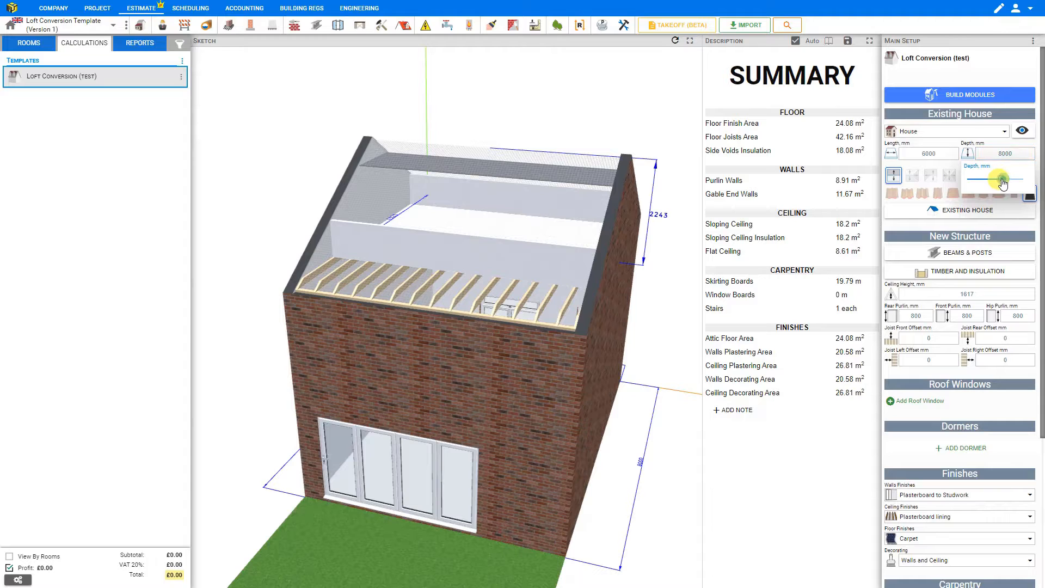
pyautogui.click(928, 153)
pyautogui.write('7000')
pyautogui.press('Return')
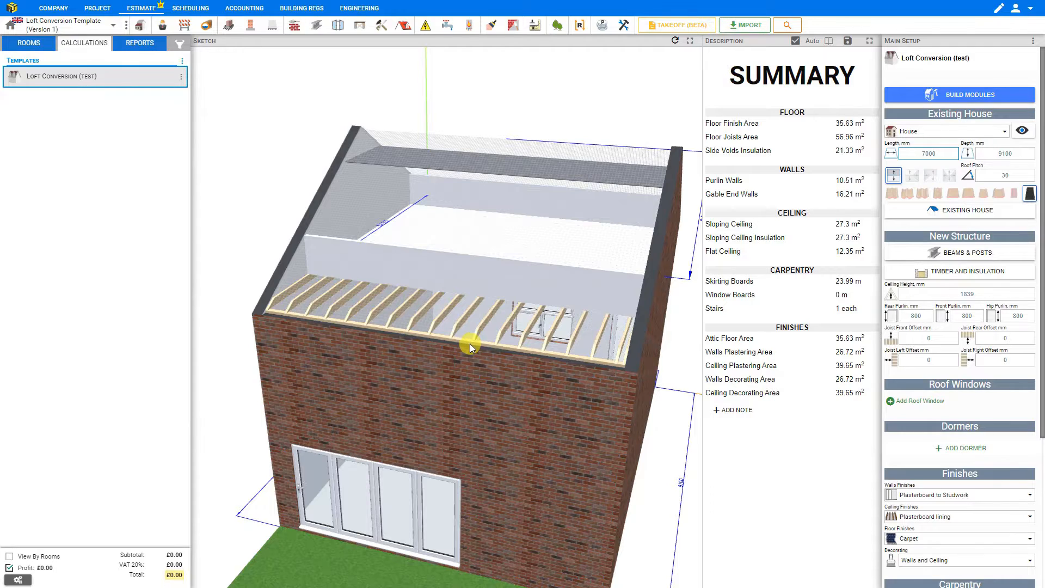
pyautogui.moveTo(467, 343)
pyautogui.mouseDown()
pyautogui.moveTo(456, 319)
pyautogui.moveTo(454, 335)
pyautogui.mouseUp()
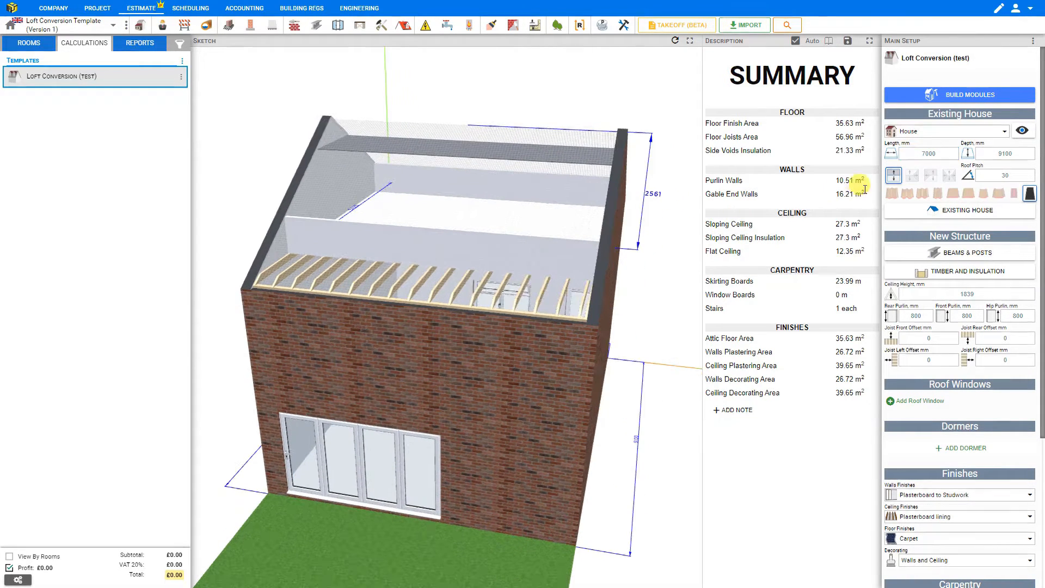
# - Try the Gable, Hip Gable and Hip roof types on the existing house and settle on Gable Hip
pyautogui.click(896, 182)
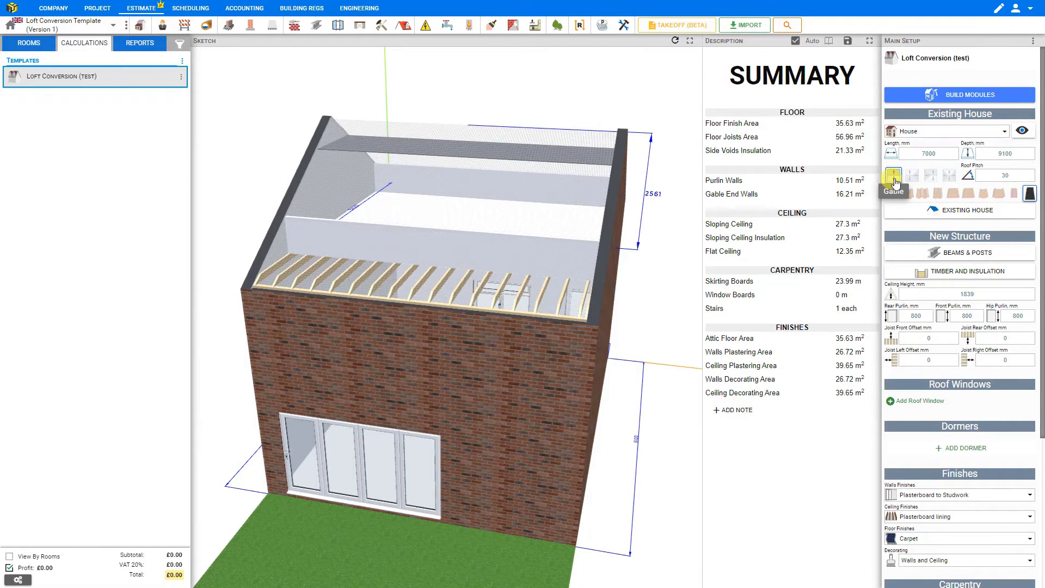
pyautogui.click(912, 177)
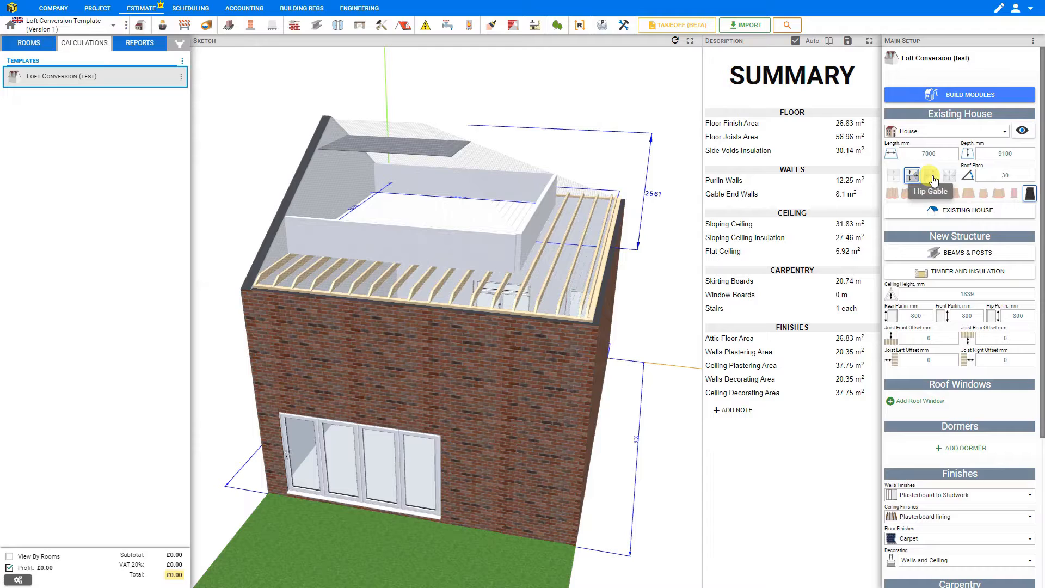
pyautogui.click(934, 179)
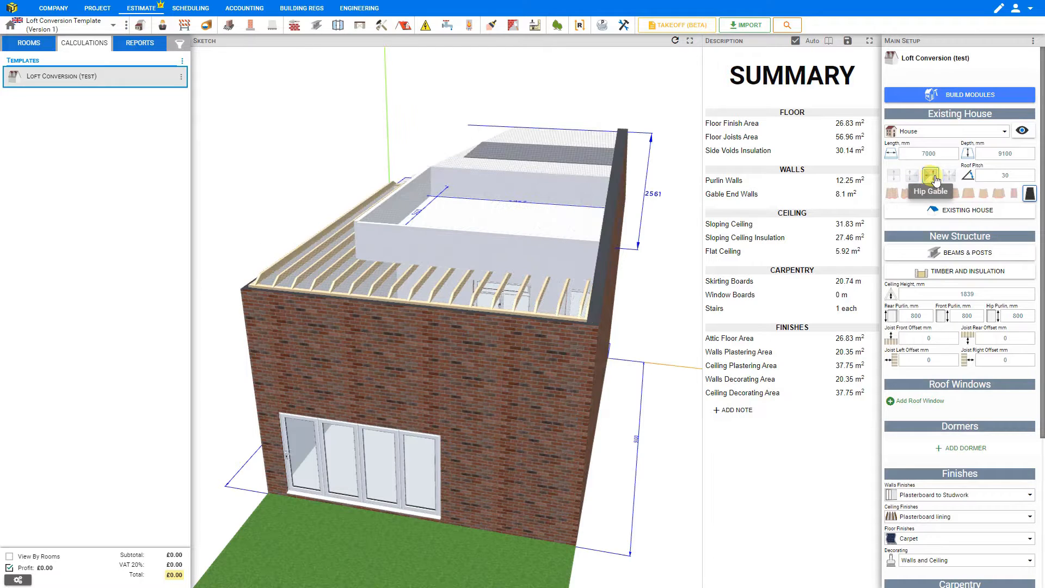
pyautogui.click(951, 177)
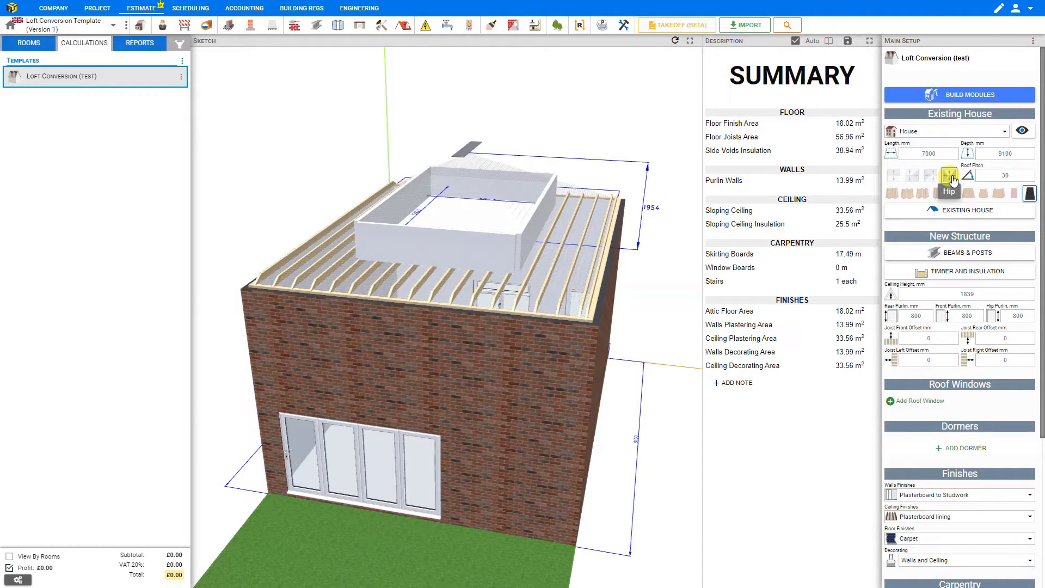
pyautogui.click(912, 177)
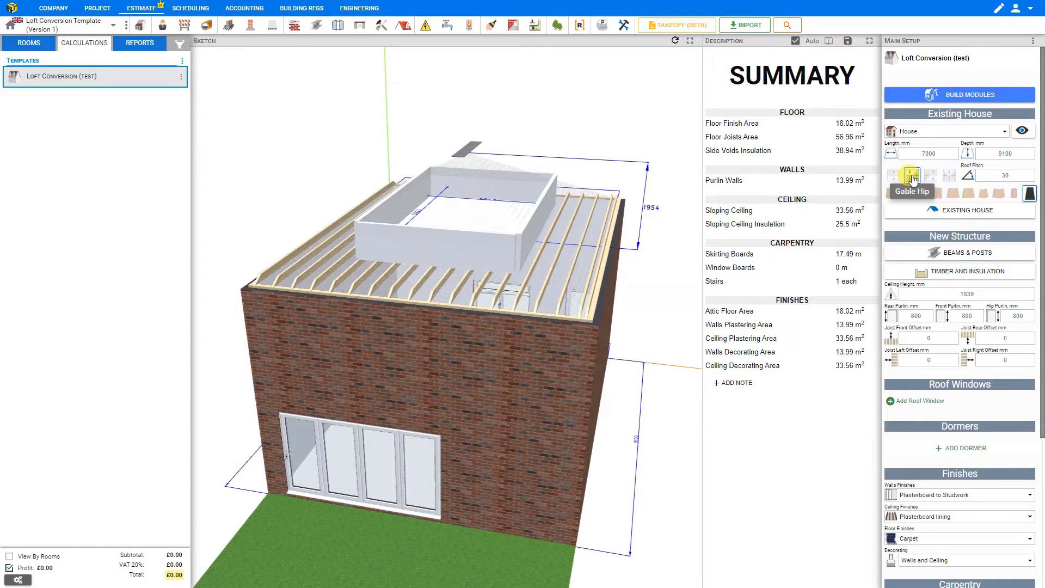
# - Try a steeper roof pitch on the existing house, and set the pitch to 25 degrees
pyautogui.click(1003, 175)
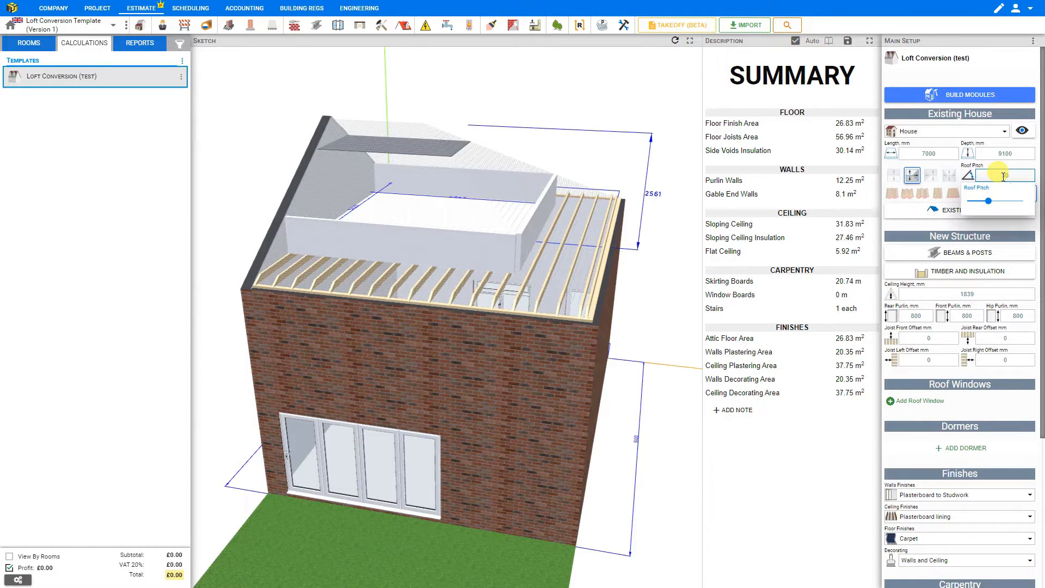
pyautogui.click(989, 202)
pyautogui.moveTo(991, 204); pyautogui.dragTo(995, 202)
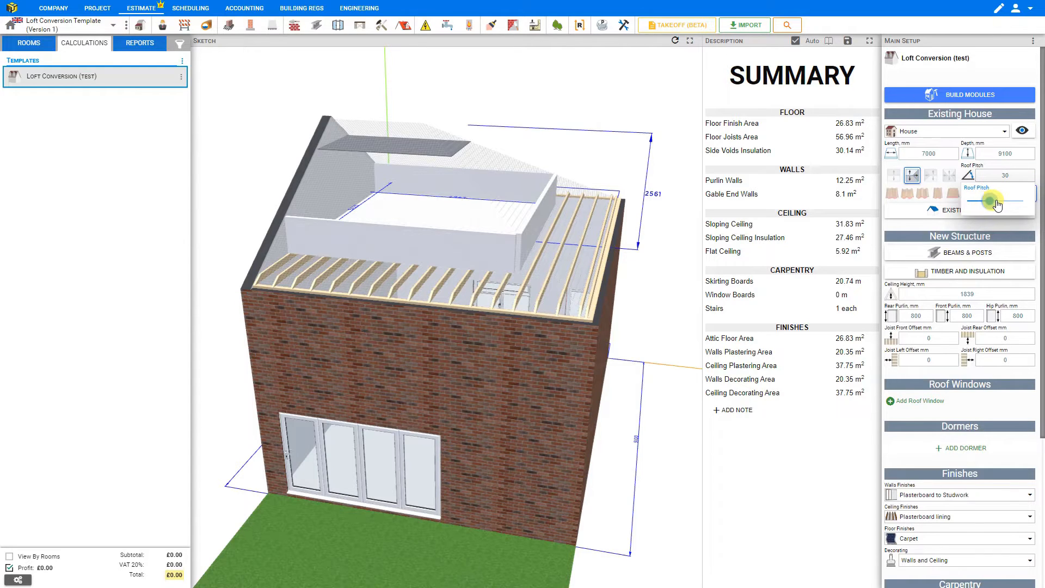
pyautogui.click(1004, 173)
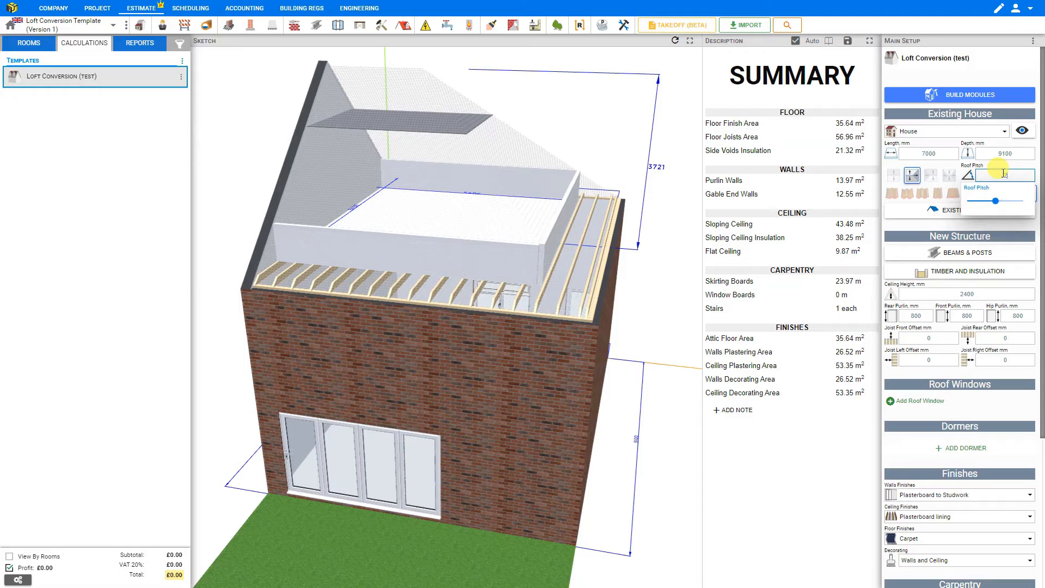
pyautogui.write('25')
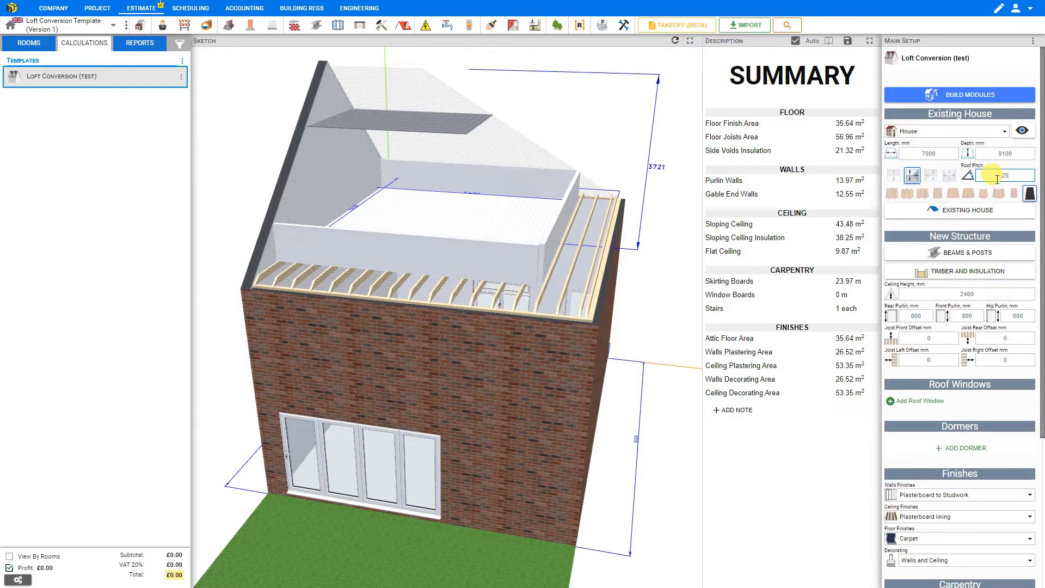
# - Switch the existing roof to the first red tile profile and make the roof covering visible in the model
pyautogui.click(891, 195)
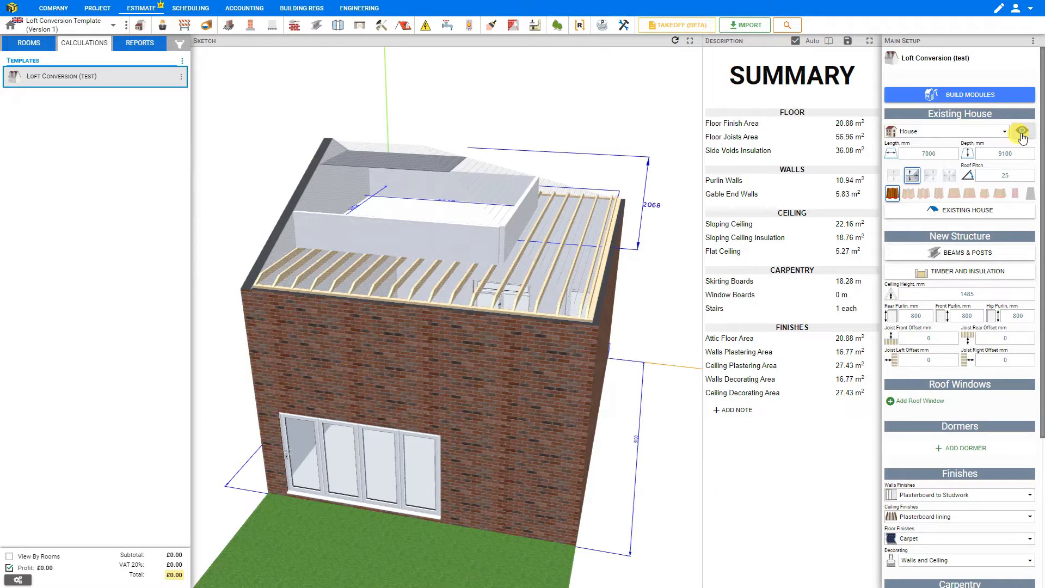
pyautogui.click(1021, 131)
pyautogui.click(898, 178)
pyautogui.click(898, 178)
pyautogui.click(1019, 112)
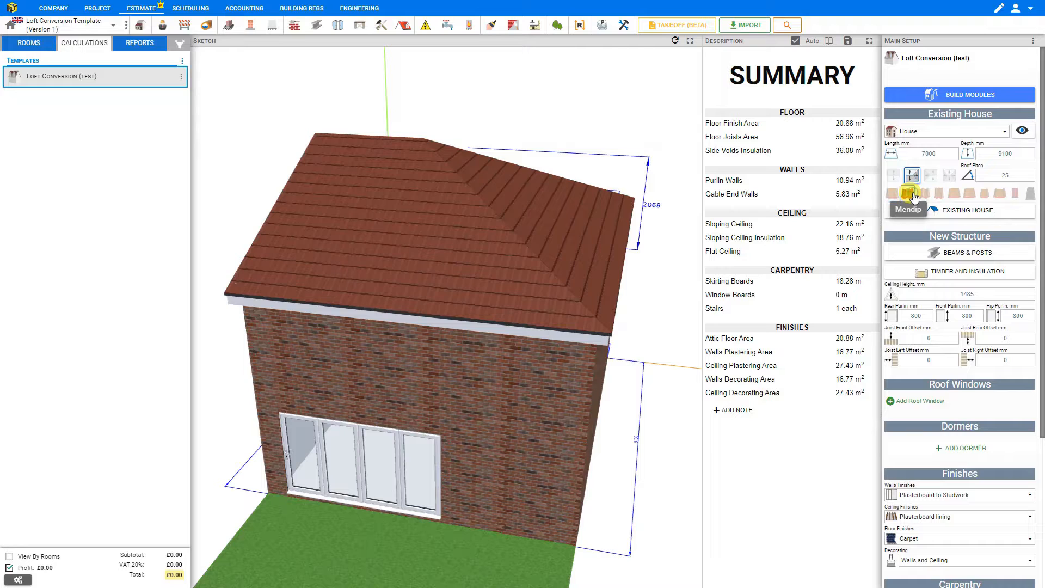
# - Try the Mendip, Ludlow Plus, Wessex and Plain coverings among others on the existing roof and settle on Slates
pyautogui.click(910, 194)
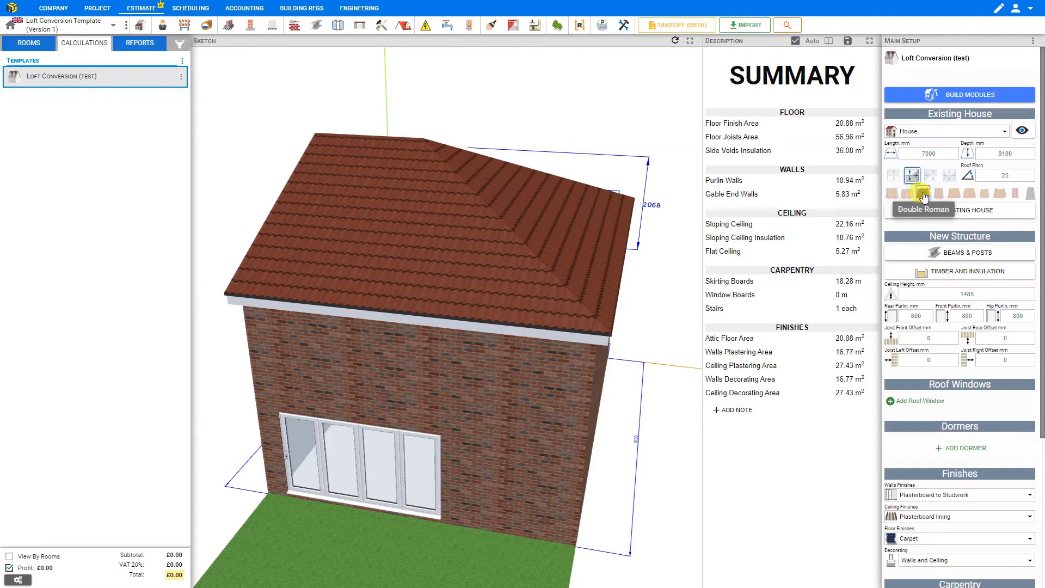
pyautogui.click(937, 195)
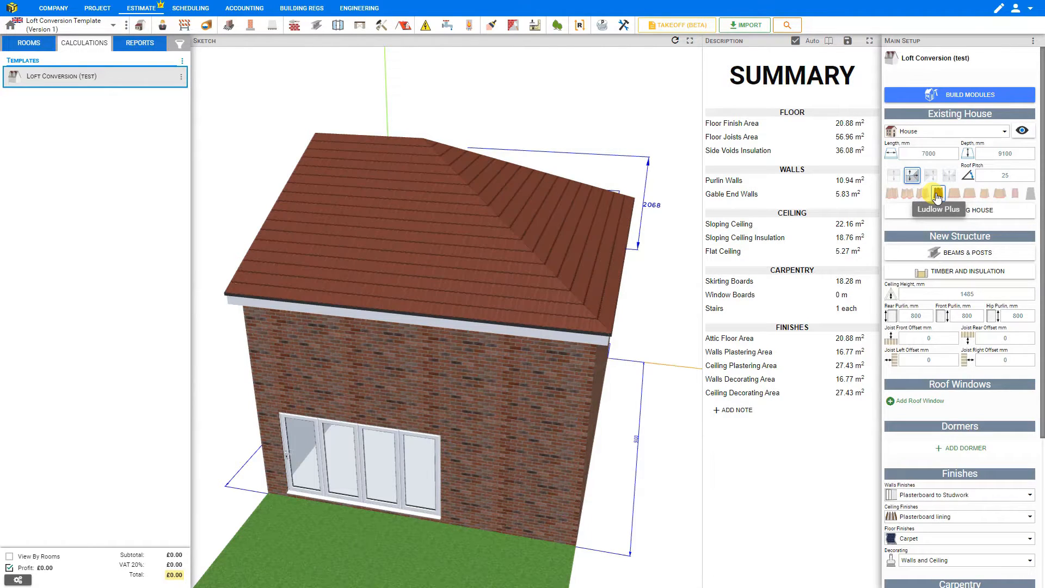
pyautogui.click(953, 195)
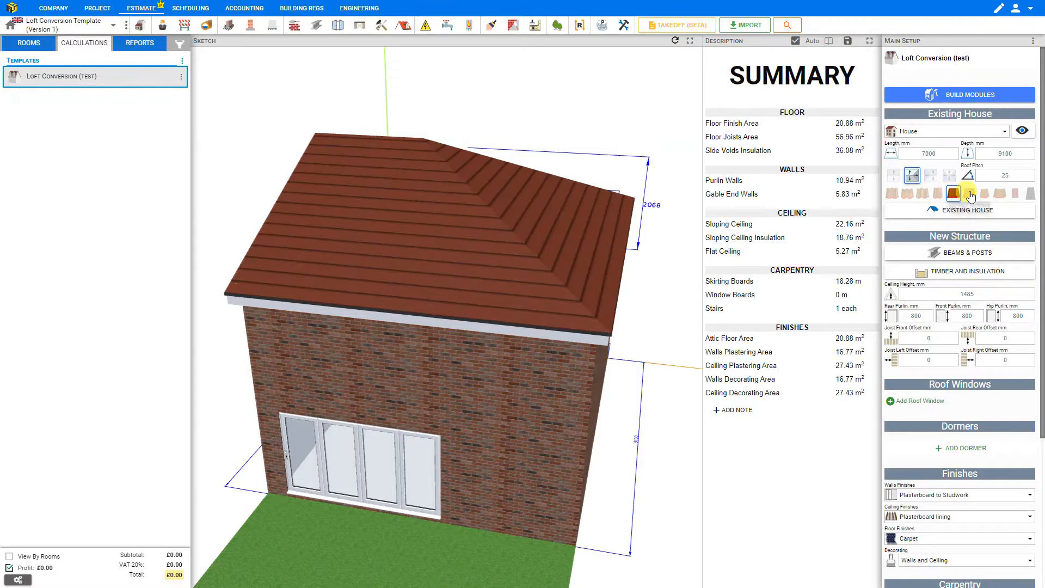
pyautogui.click(984, 194)
pyautogui.click(999, 195)
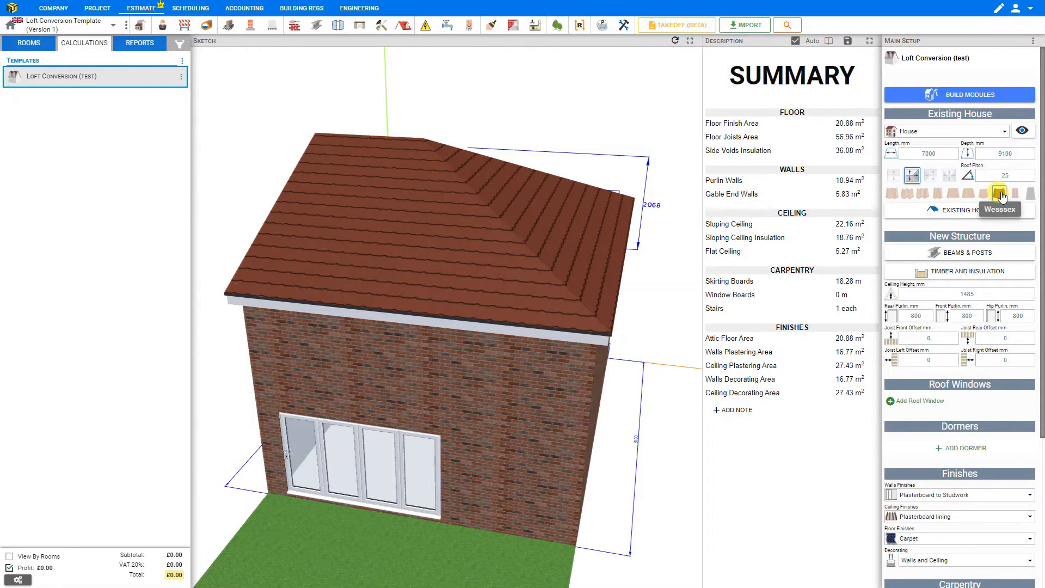
pyautogui.click(1015, 195)
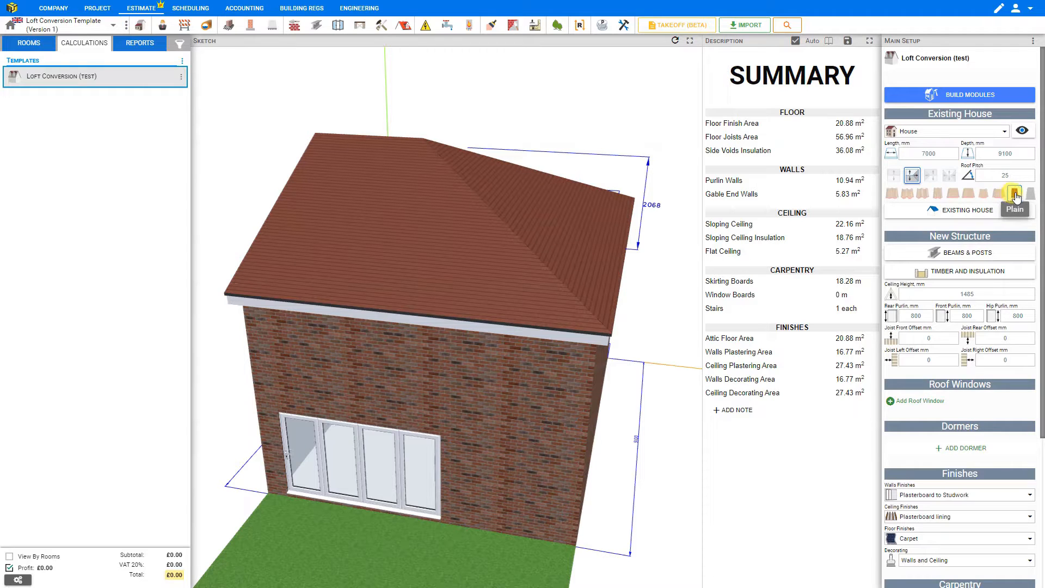
pyautogui.click(1033, 195)
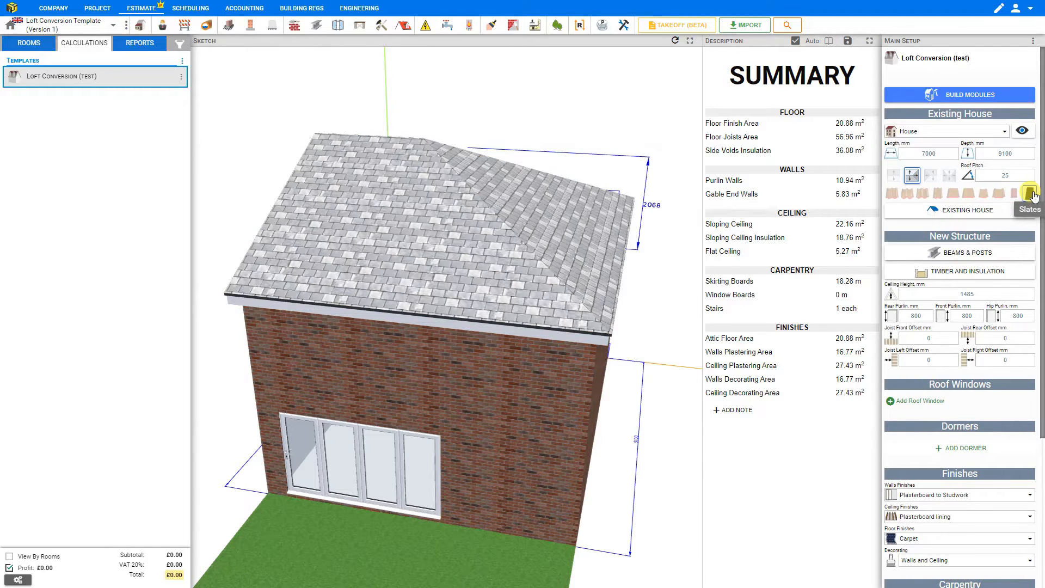
# - Open the existing house settings, try the block, solid brick and timber wall types, and settle on the brick-faced cavity wall
pyautogui.click(959, 214)
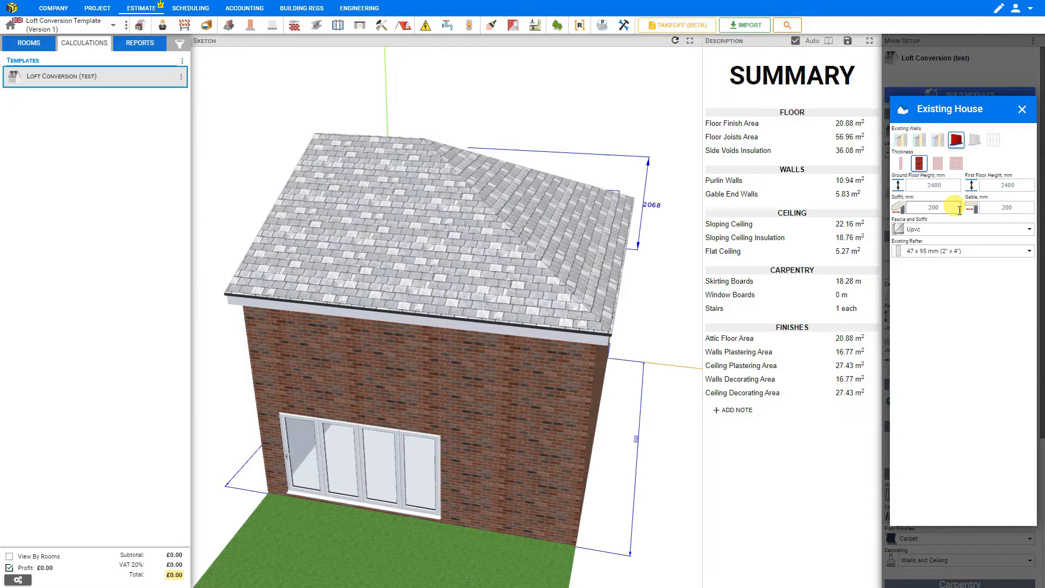
pyautogui.click(901, 142)
pyautogui.click(920, 142)
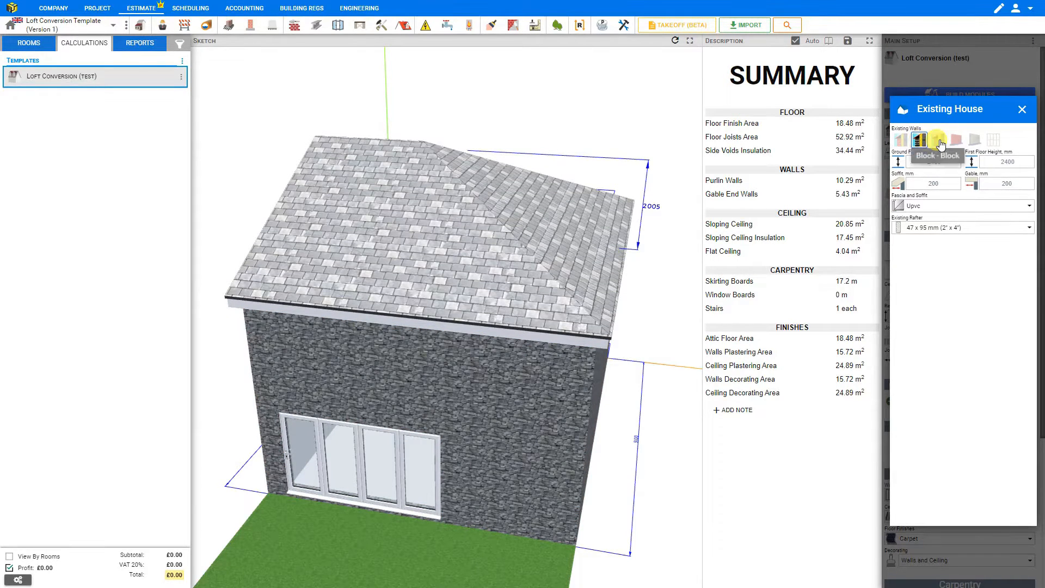
pyautogui.click(940, 143)
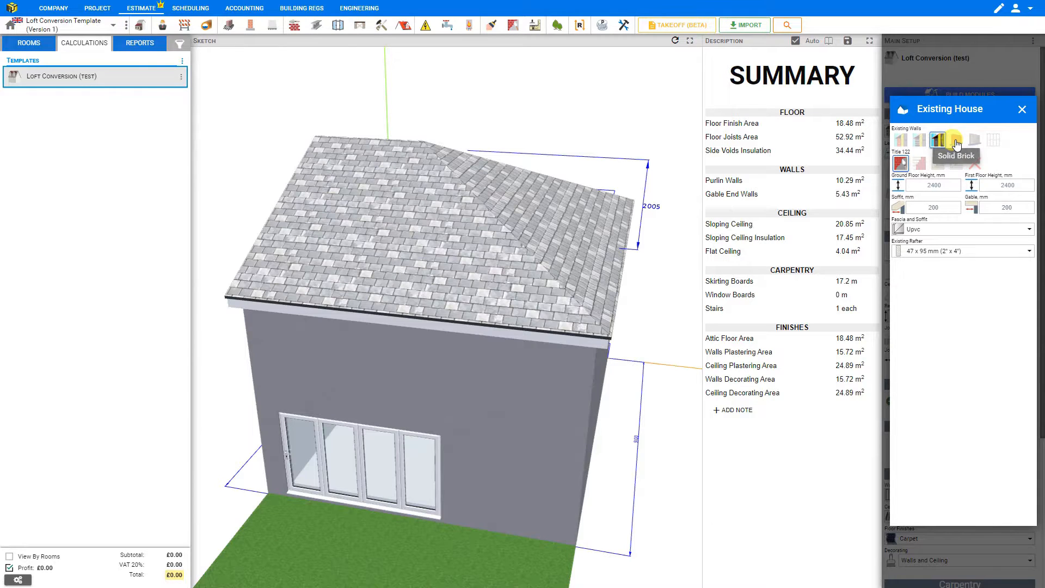
pyautogui.click(956, 141)
pyautogui.click(975, 143)
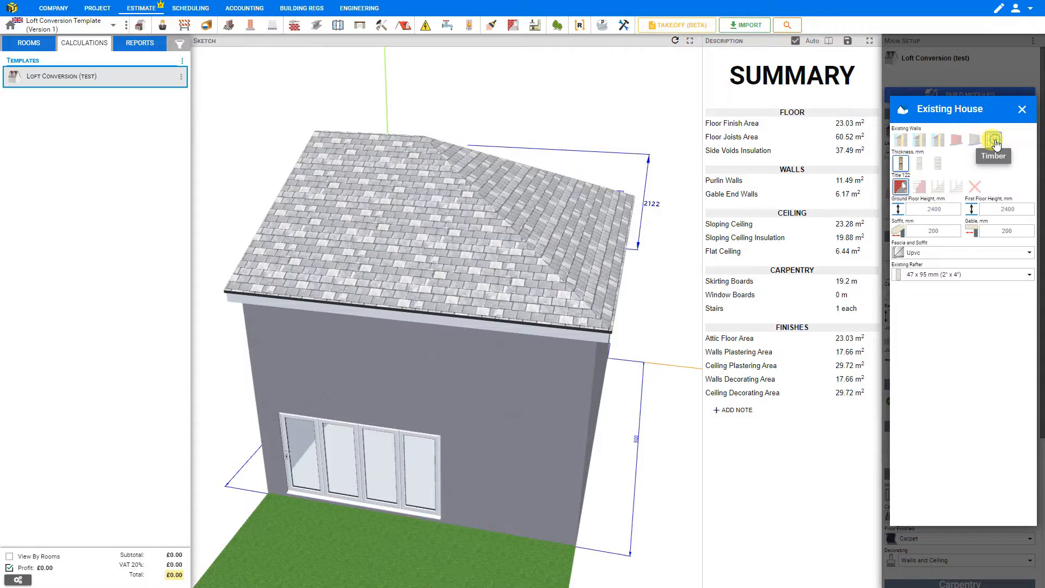
pyautogui.click(994, 141)
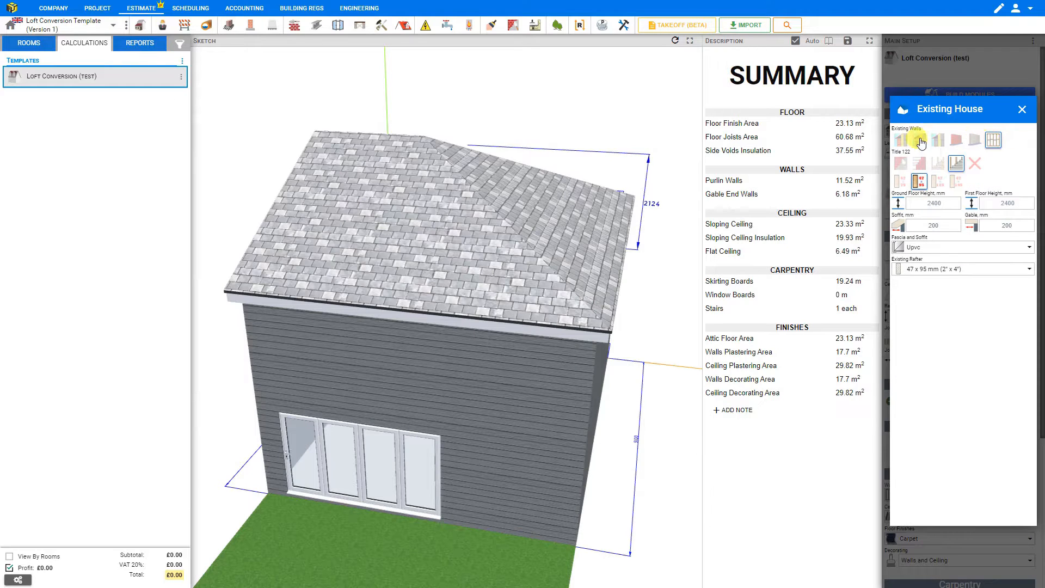
pyautogui.click(900, 142)
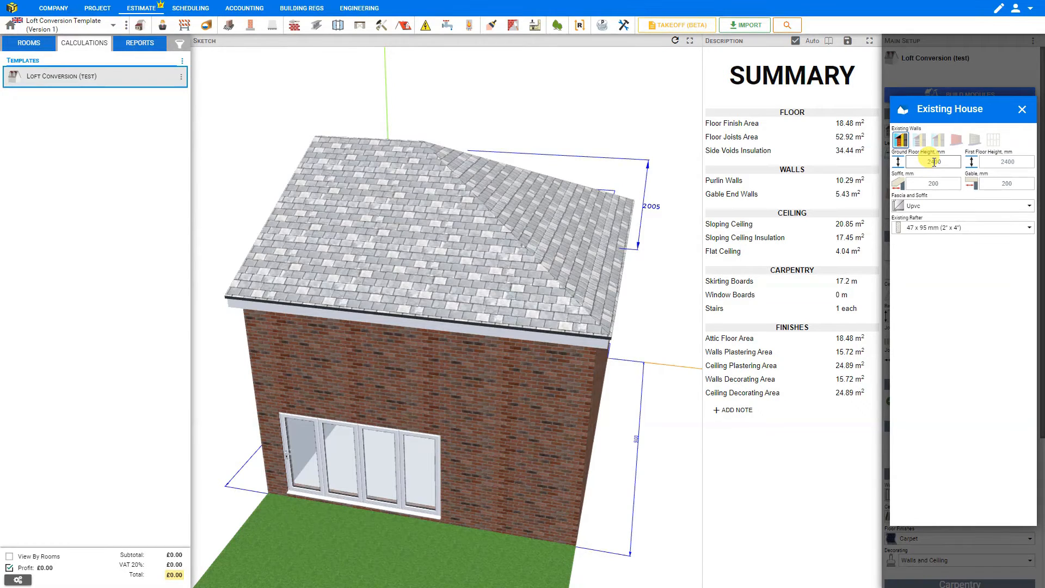
# - Try a smaller soffit overhang on the existing house and set the soffit to 250 mm
pyautogui.doubleClick(1007, 163)
pyautogui.click(939, 183)
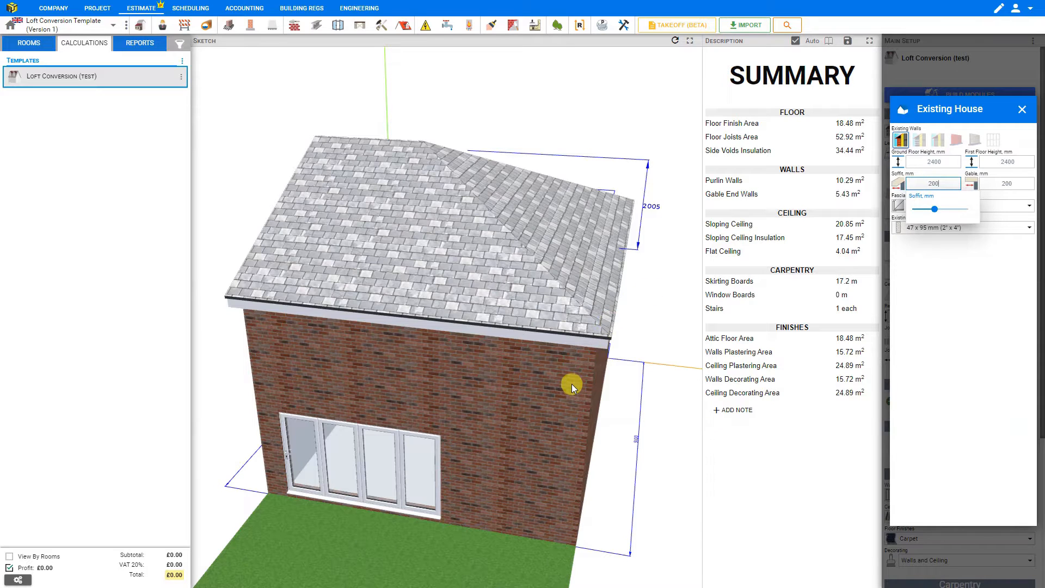
pyautogui.moveTo(575, 350); pyautogui.dragTo(459, 254)
pyautogui.click(934, 182)
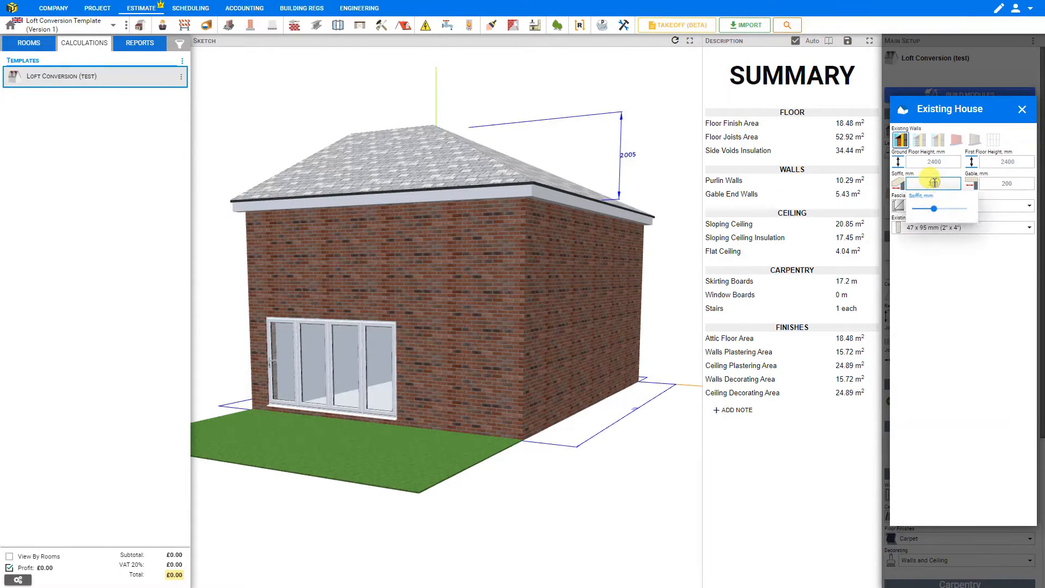
pyautogui.moveTo(935, 210); pyautogui.dragTo(912, 214)
pyautogui.click(933, 185)
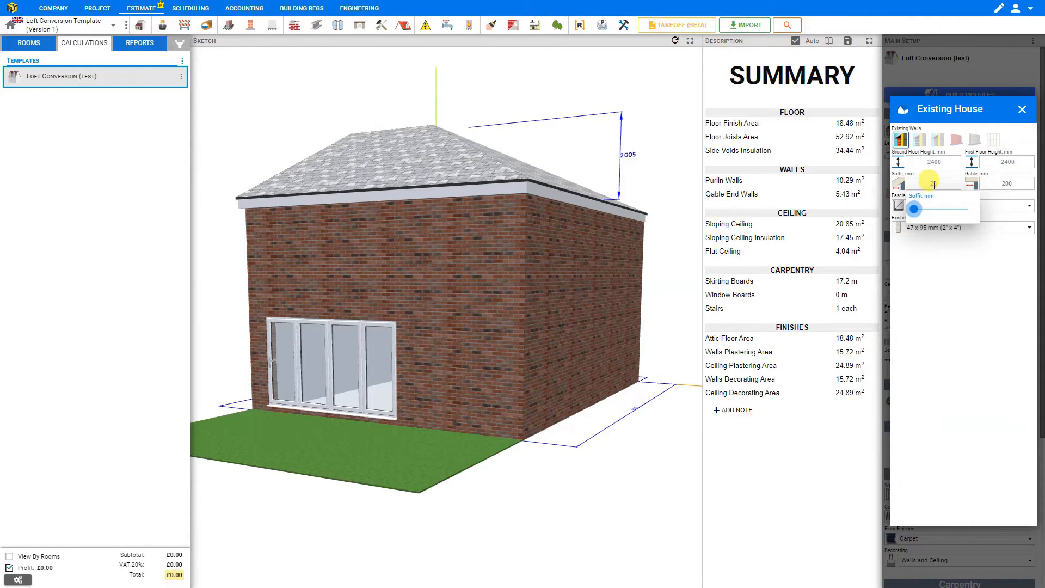
pyautogui.click(933, 184)
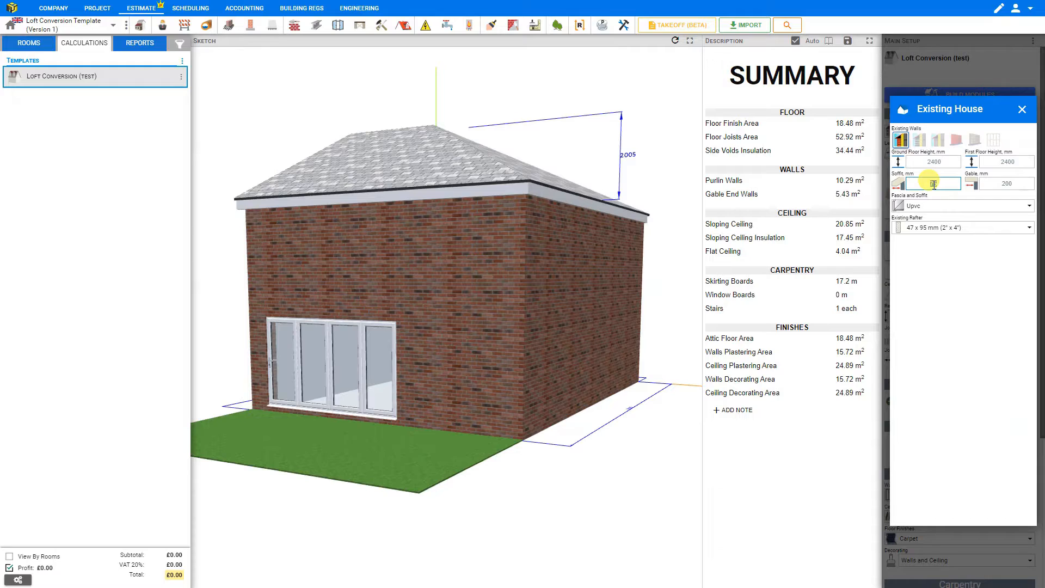
pyautogui.click(1006, 185)
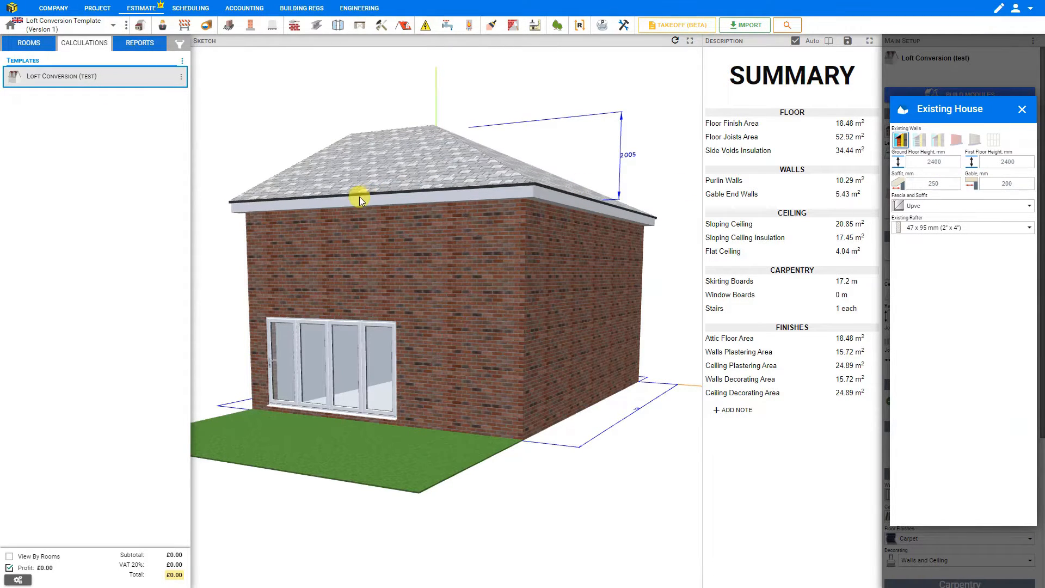
# - Try a 375 mm gable overhang on the existing house and set the gable to 250 mm
pyautogui.moveTo(425, 222)
pyautogui.mouseDown()
pyautogui.moveTo(449, 227)
pyautogui.moveTo(426, 204)
pyautogui.mouseUp()
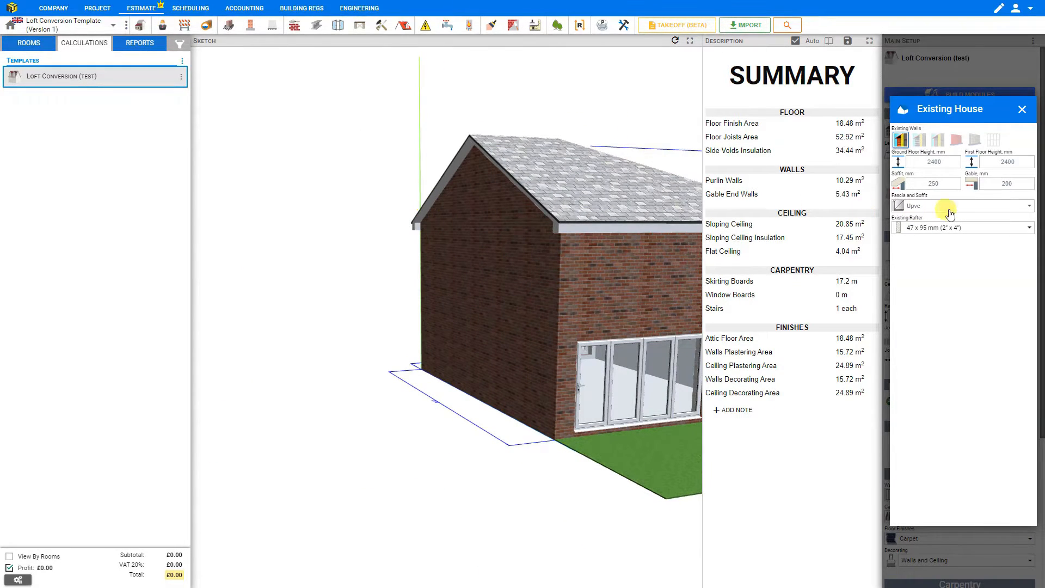
pyautogui.click(1001, 184)
pyautogui.moveTo(997, 208); pyautogui.dragTo(968, 210)
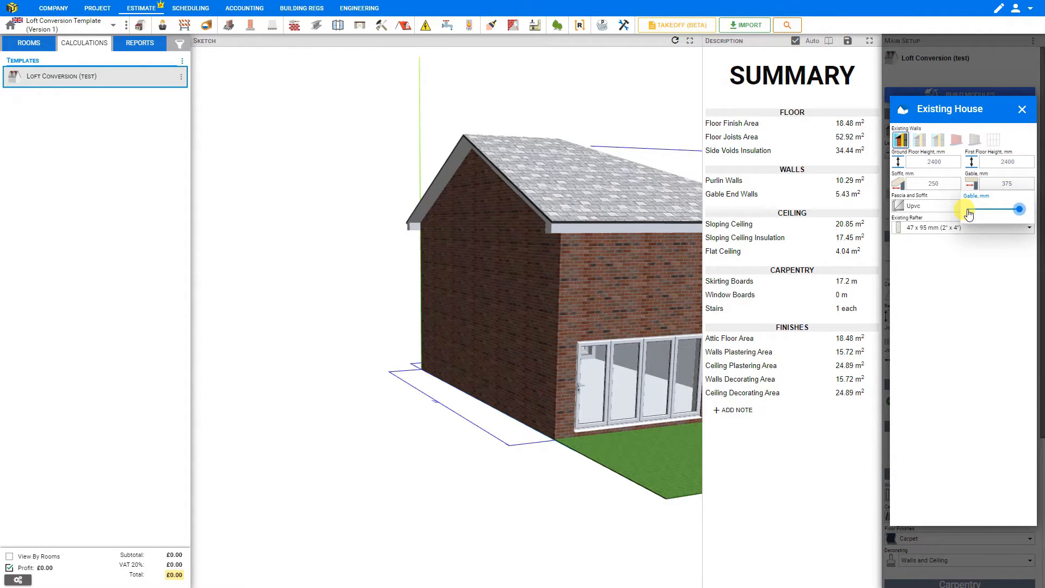
pyautogui.click(1005, 182)
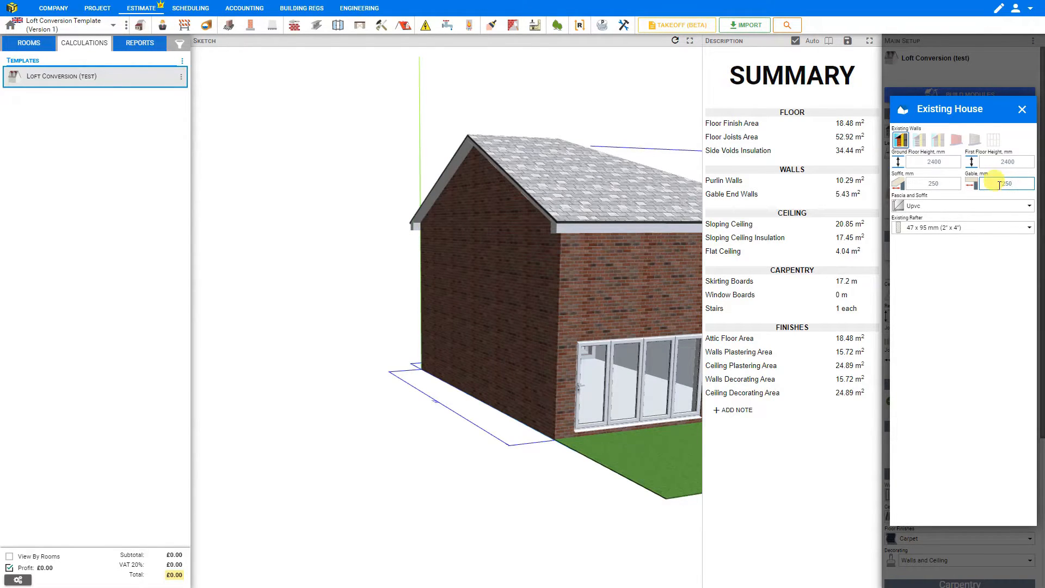
pyautogui.moveTo(648, 278); pyautogui.dragTo(521, 265)
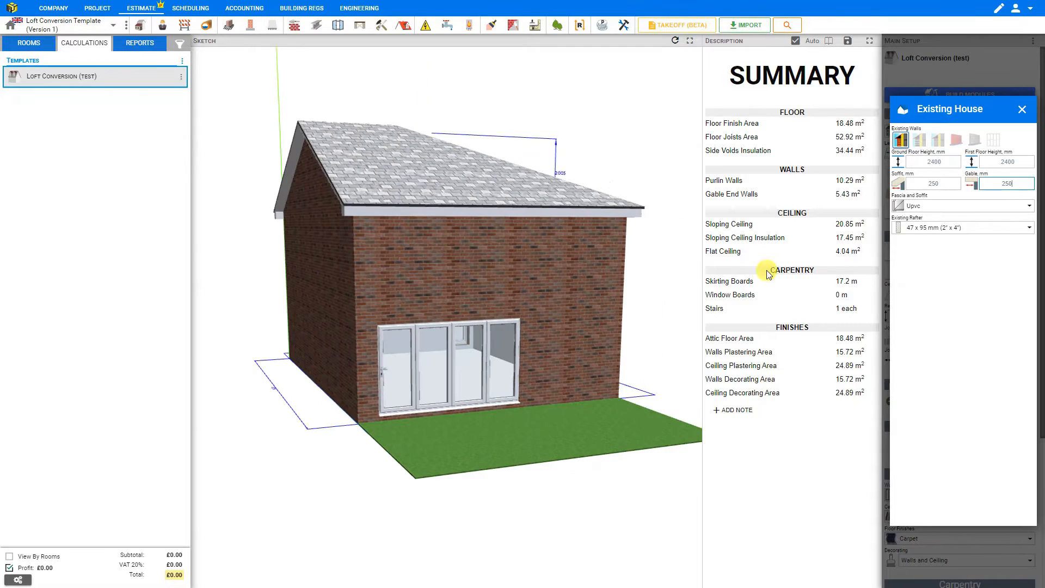
# - Try Timber and None for the fascia and soffit and return to Upvc
pyautogui.click(958, 208)
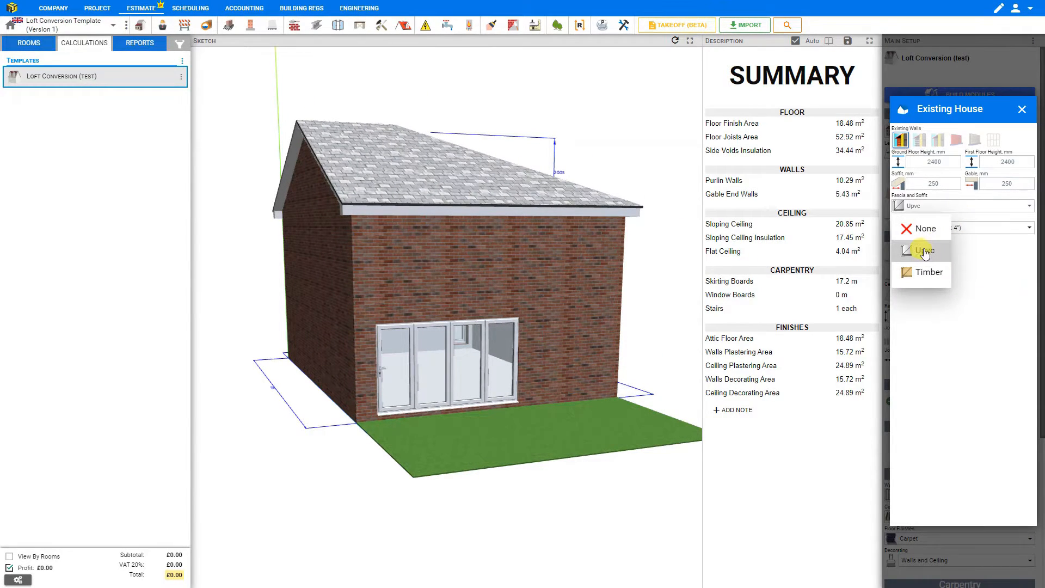
pyautogui.click(921, 272)
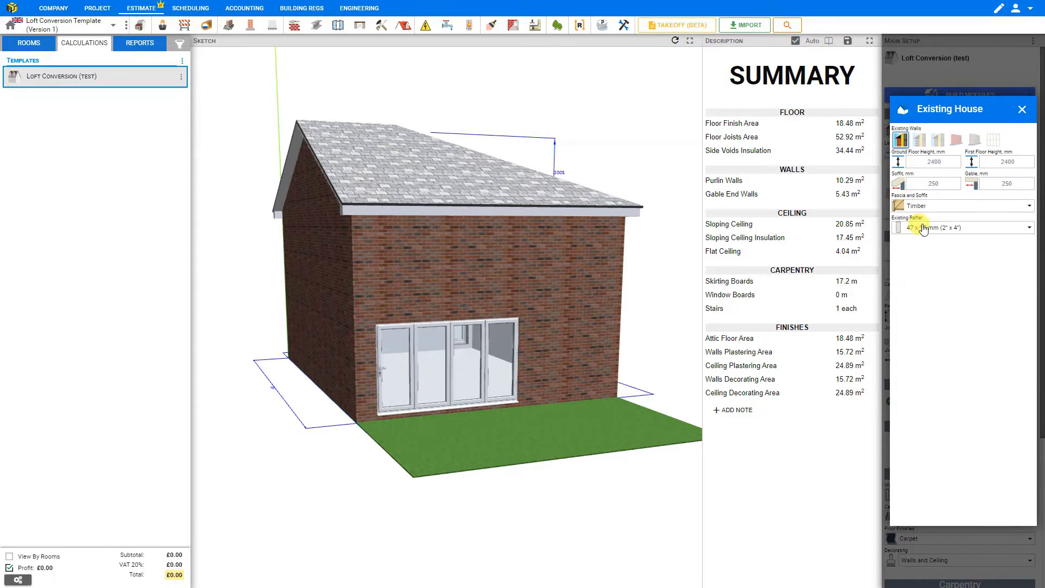
pyautogui.click(925, 206)
pyautogui.click(918, 229)
pyautogui.click(917, 206)
pyautogui.click(919, 254)
# - Set the existing rafter size to 47 x 145 mm (2" x 6") and close the existing house settings
pyautogui.click(956, 229)
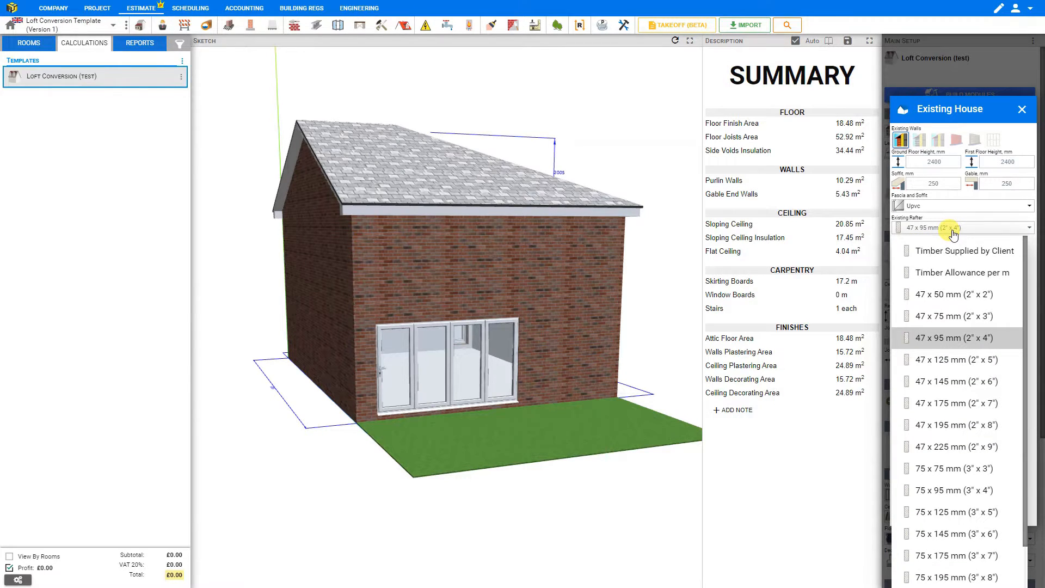
pyautogui.click(948, 384)
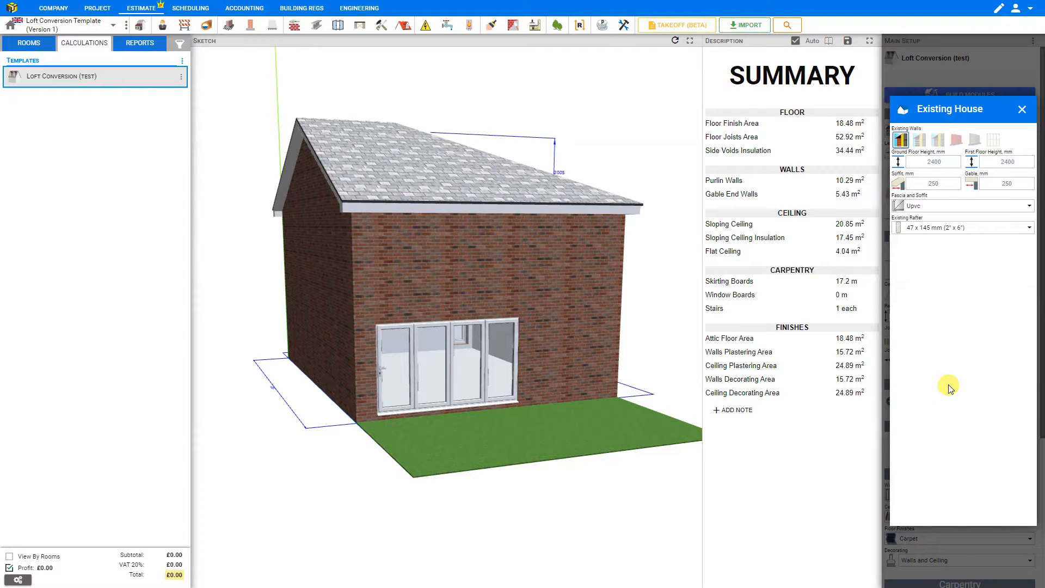
pyautogui.click(1020, 109)
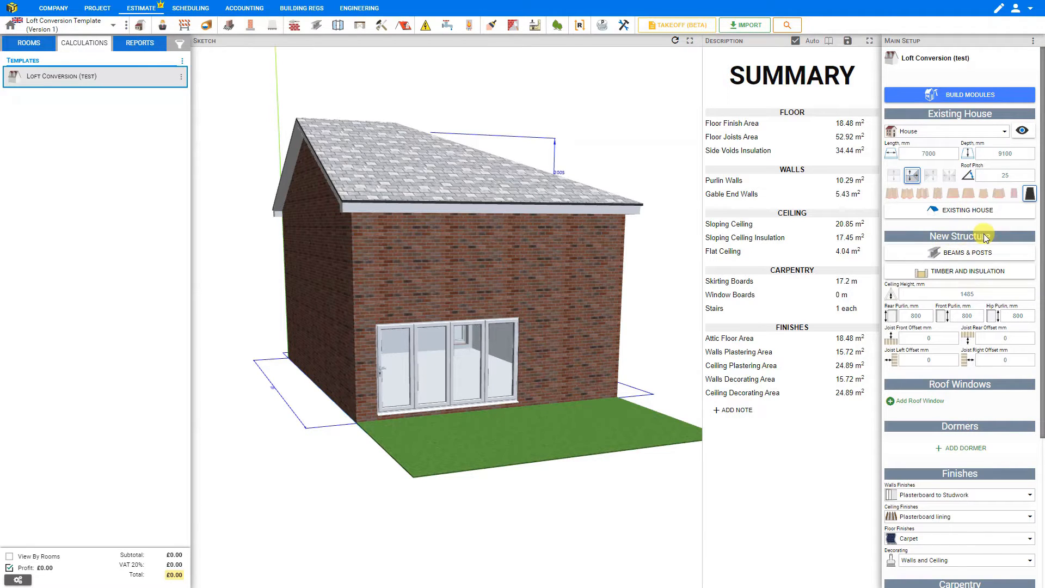
# - Open the new structure's beams and posts settings and switch them from a steel allowance to Select Manually
pyautogui.click(959, 256)
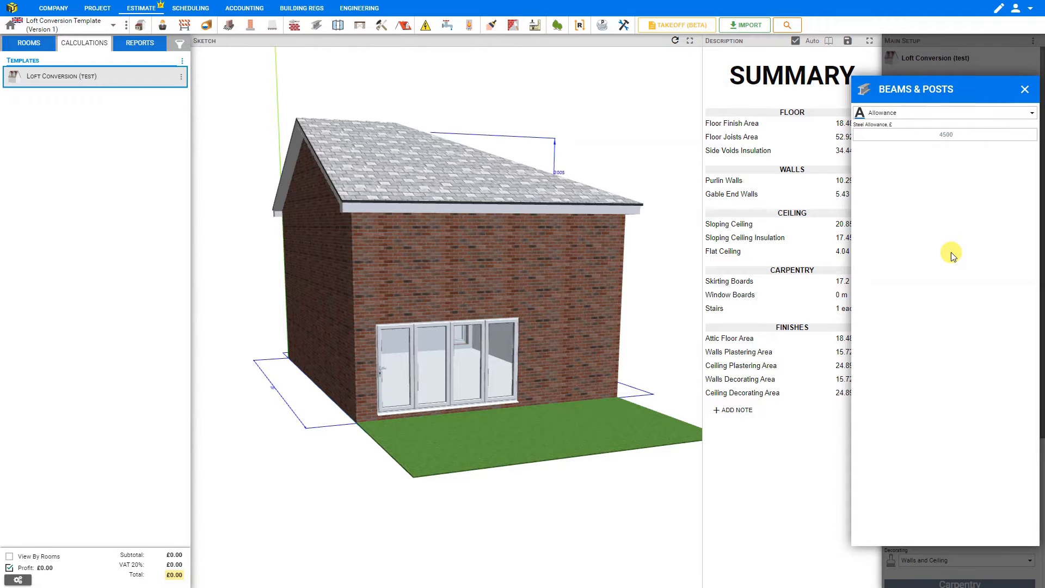
pyautogui.click(946, 134)
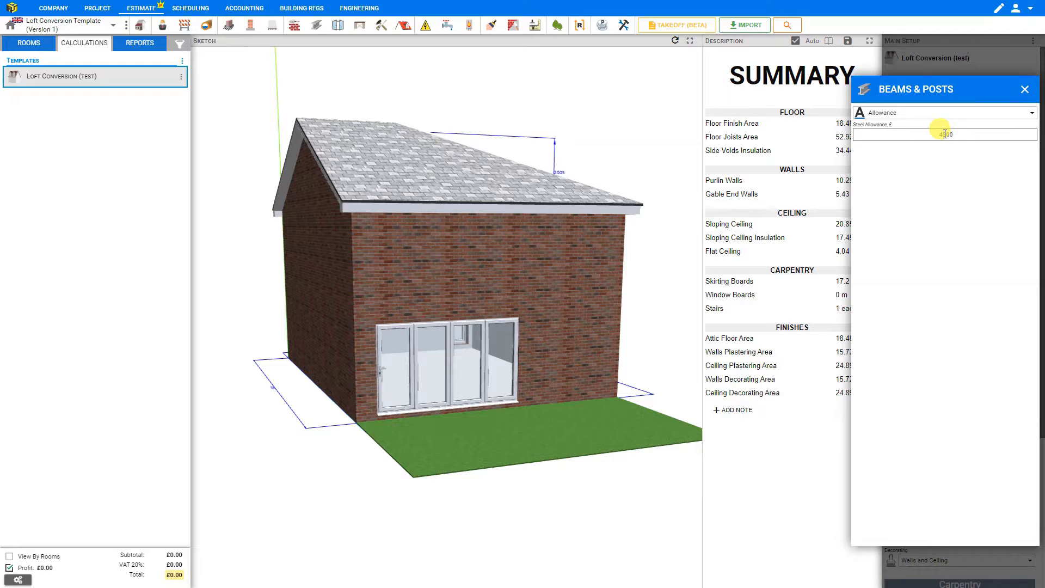
pyautogui.click(1006, 118)
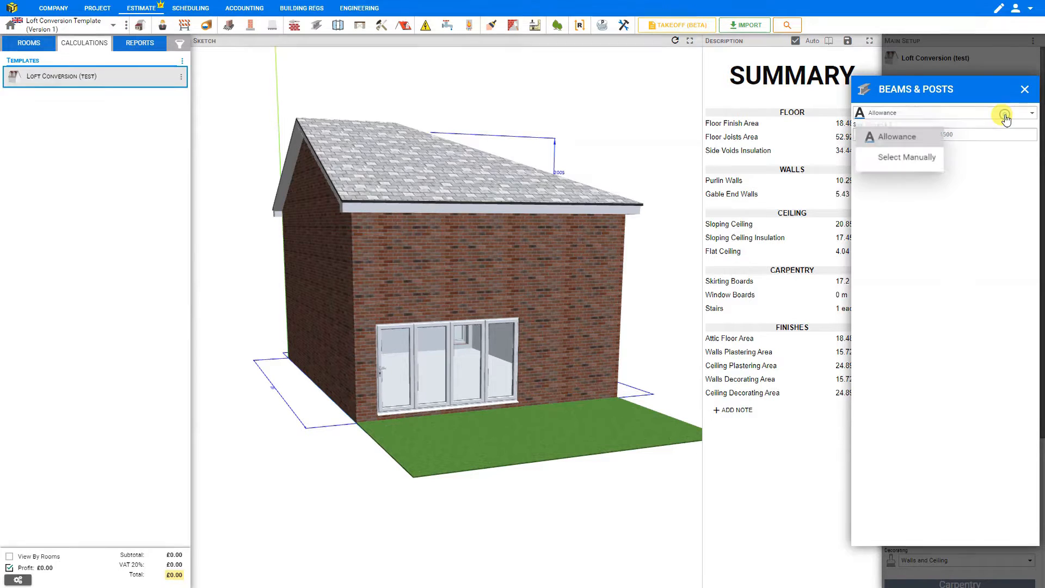
pyautogui.click(893, 163)
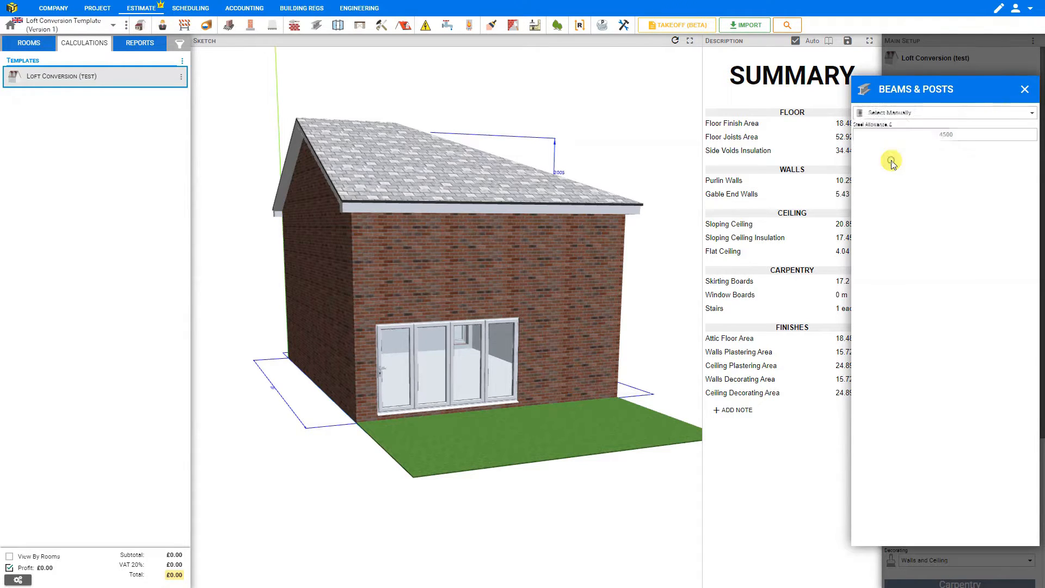
# - Keep the first beam as a Universal Beam and set its section size to UB 254x102x22
pyautogui.click(871, 131)
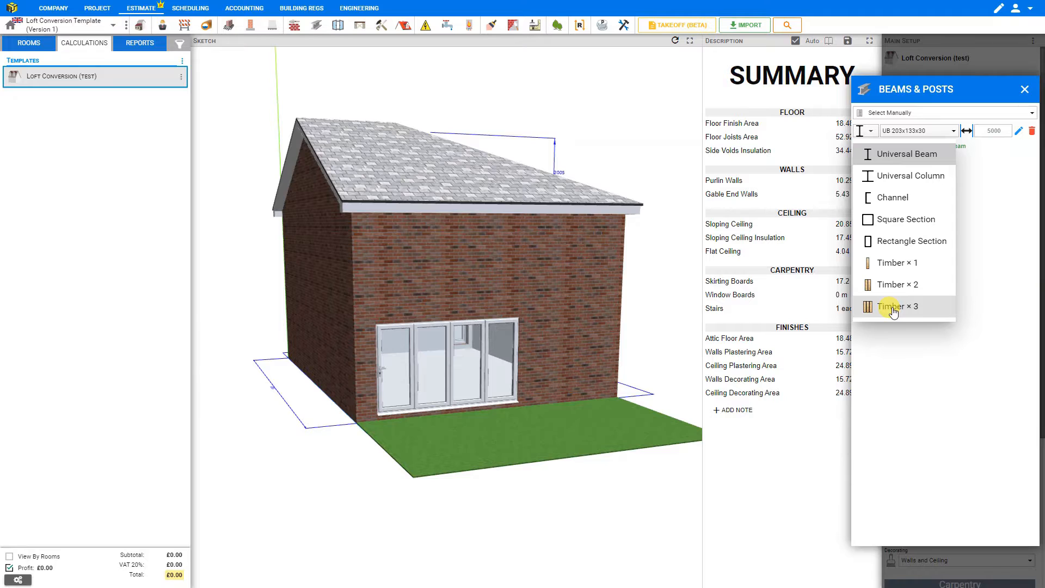
pyautogui.click(881, 156)
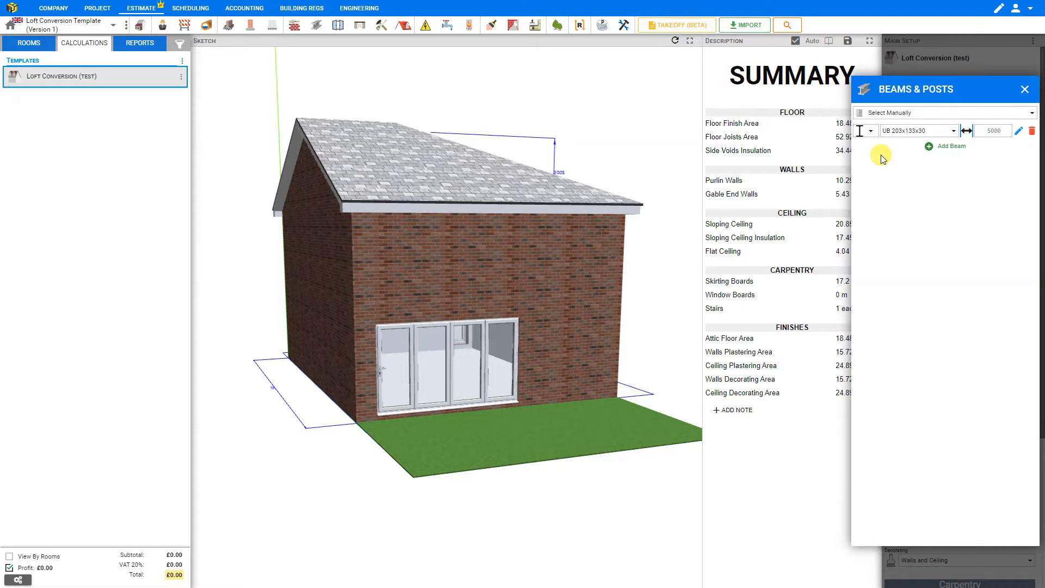
pyautogui.click(952, 133)
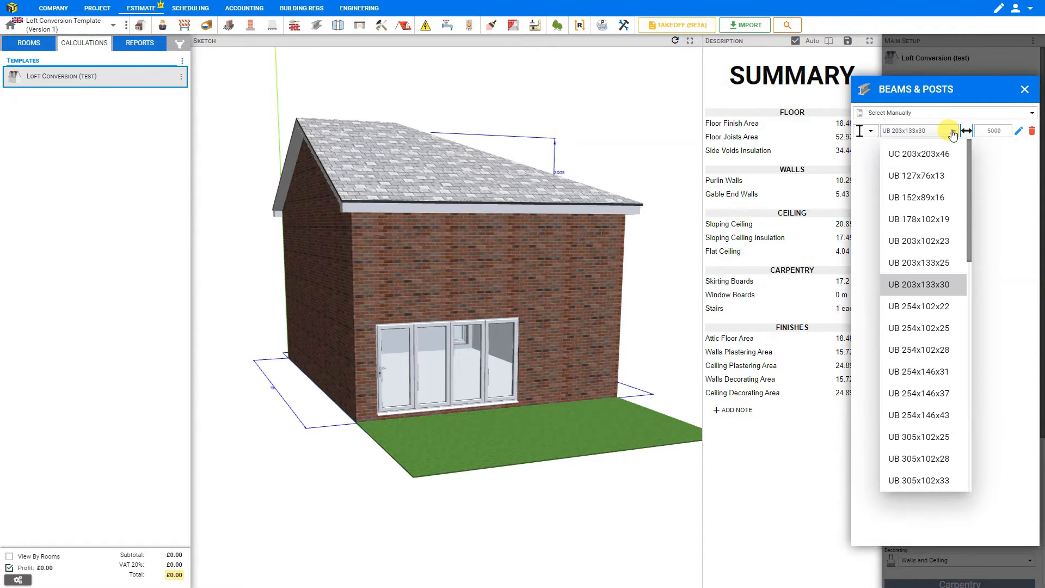
pyautogui.click(929, 308)
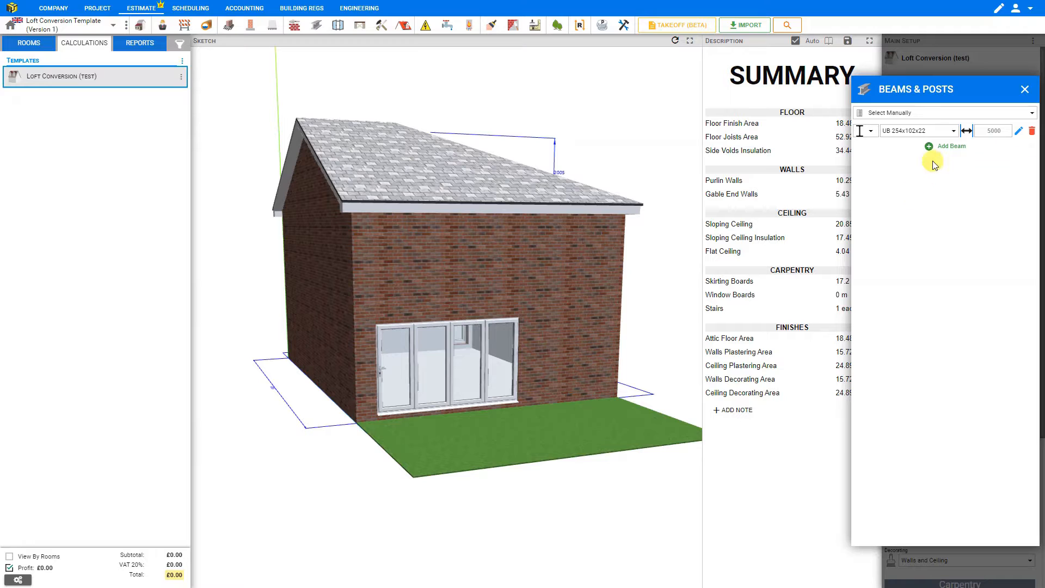
# - Reopen the beams and posts settings and set the first beam's length to 7000 mm
pyautogui.click(1024, 90)
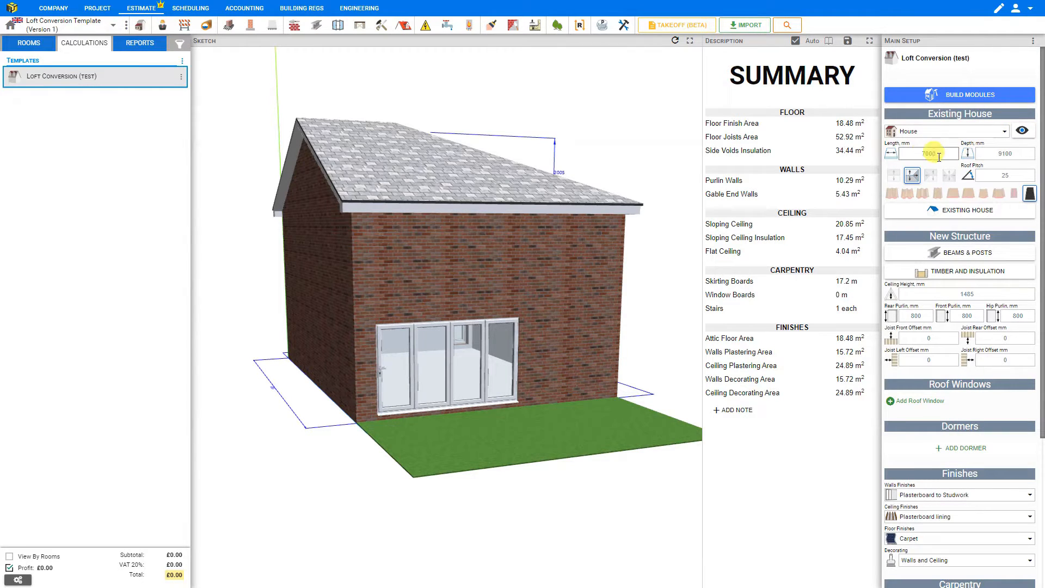
pyautogui.click(954, 256)
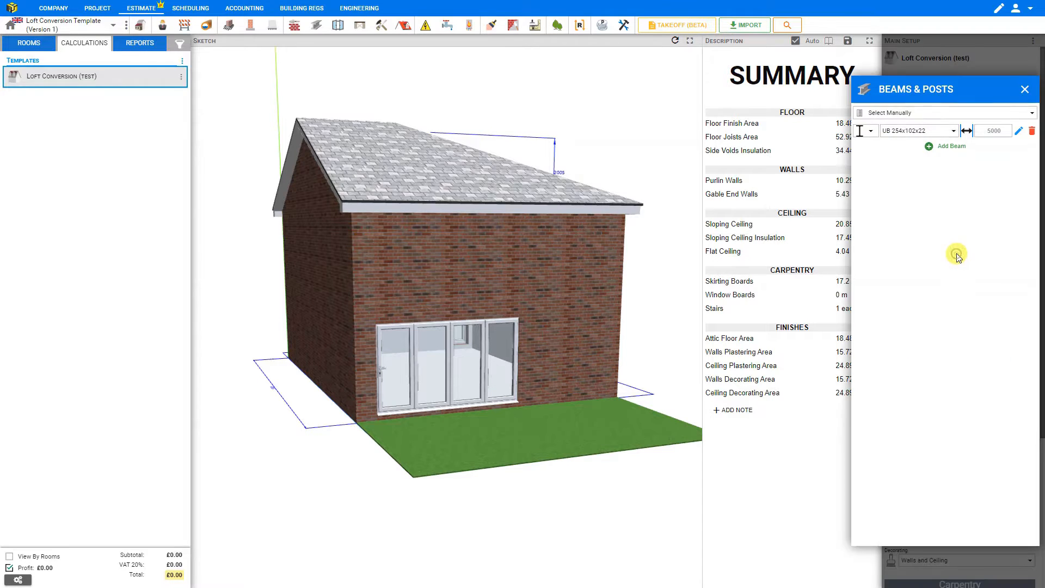
pyautogui.click(986, 131)
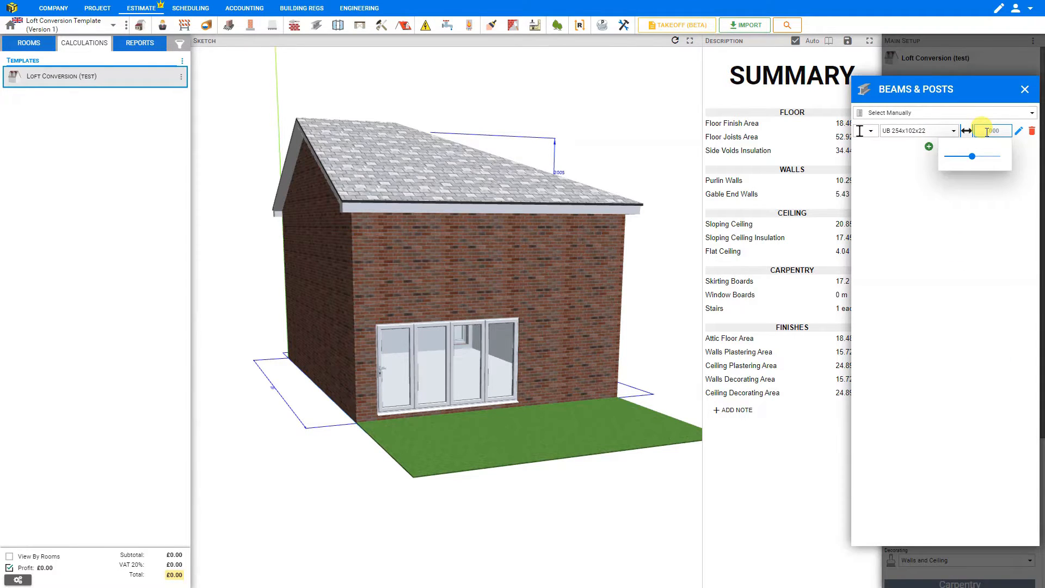
pyautogui.click(971, 190)
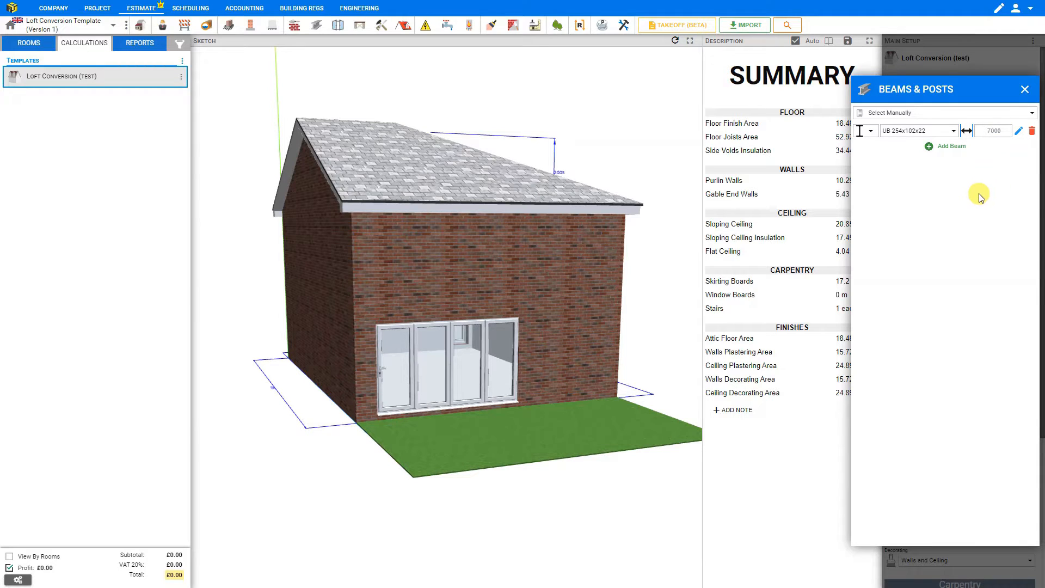
# - Examine the first beam's end support types and padstone sizes, keeping 330mm x 215mm x 102mm padstones at both ends
pyautogui.click(1018, 131)
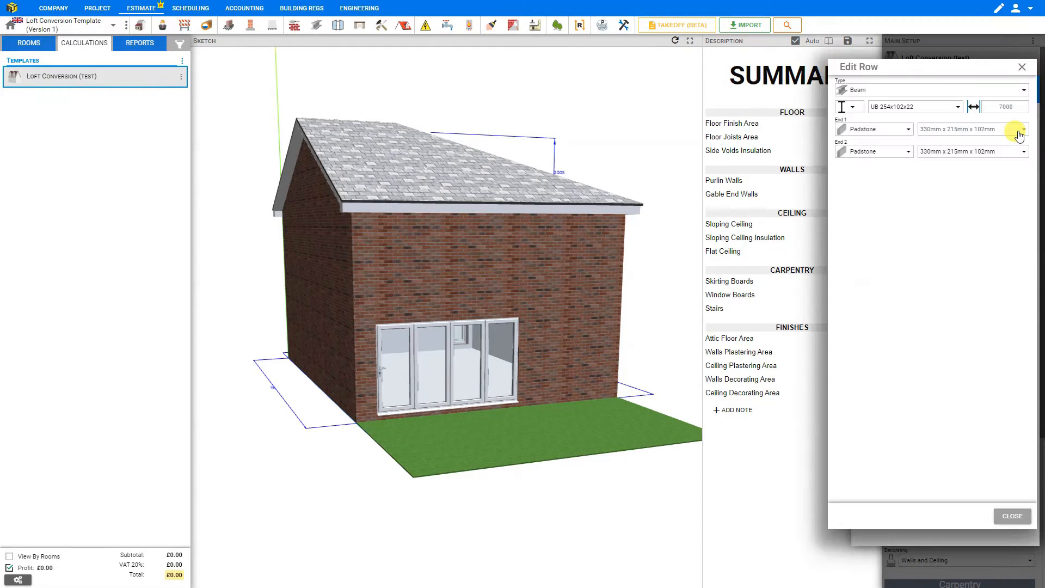
pyautogui.click(904, 132)
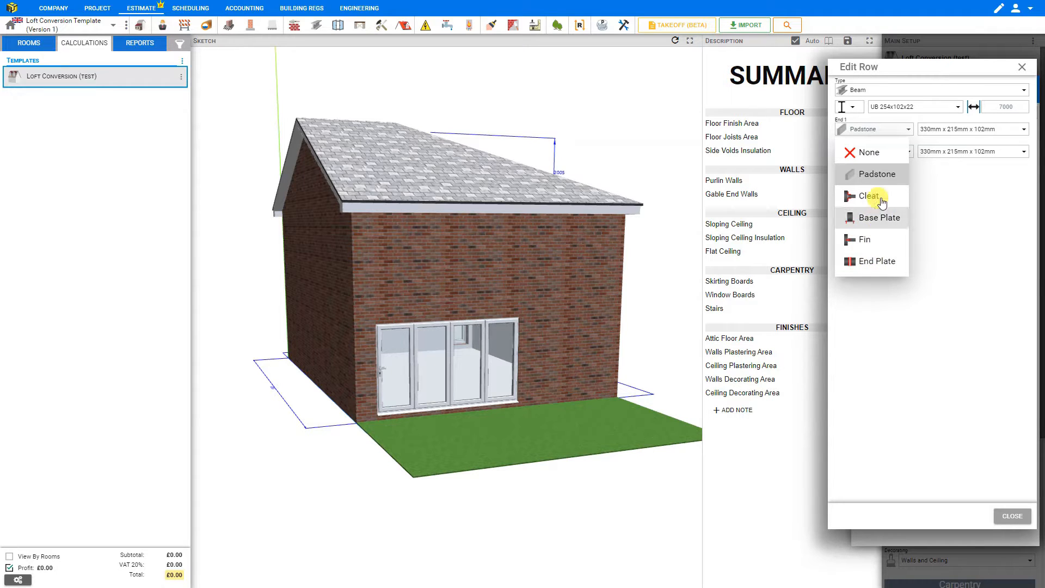
pyautogui.click(878, 174)
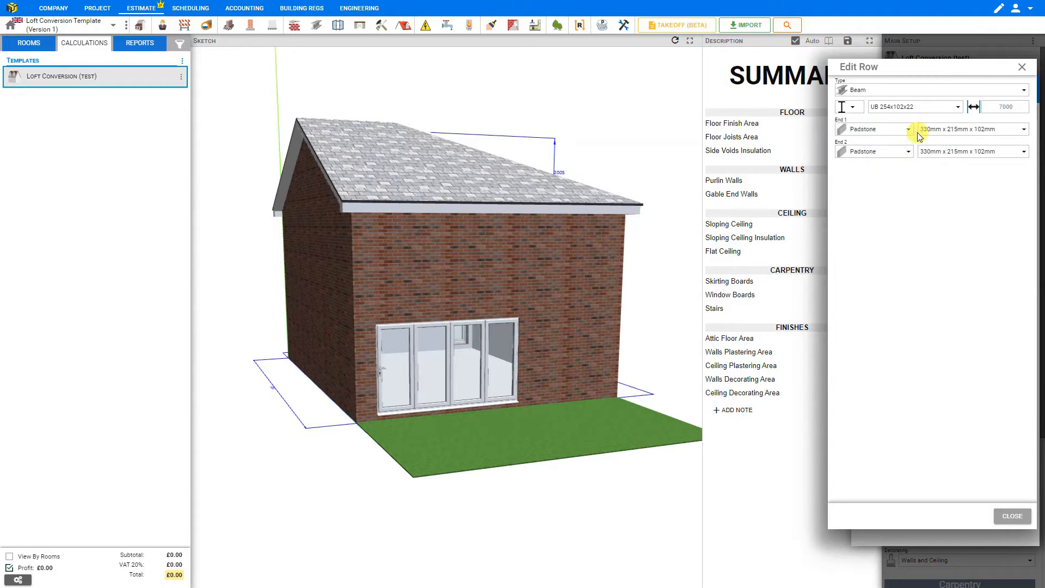
pyautogui.click(956, 131)
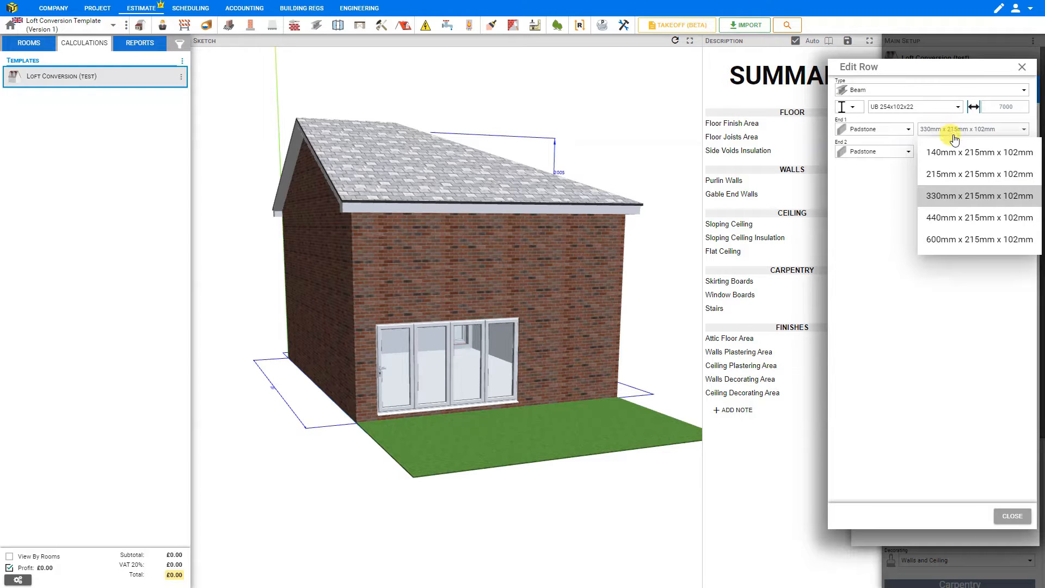
pyautogui.click(869, 201)
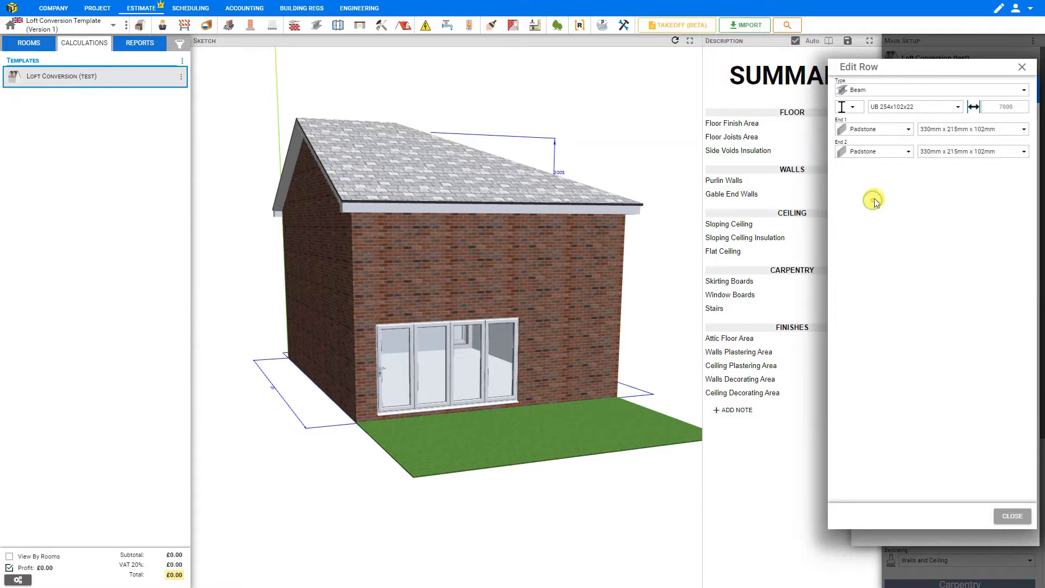
pyautogui.click(907, 154)
pyautogui.click(906, 154)
pyautogui.click(1023, 68)
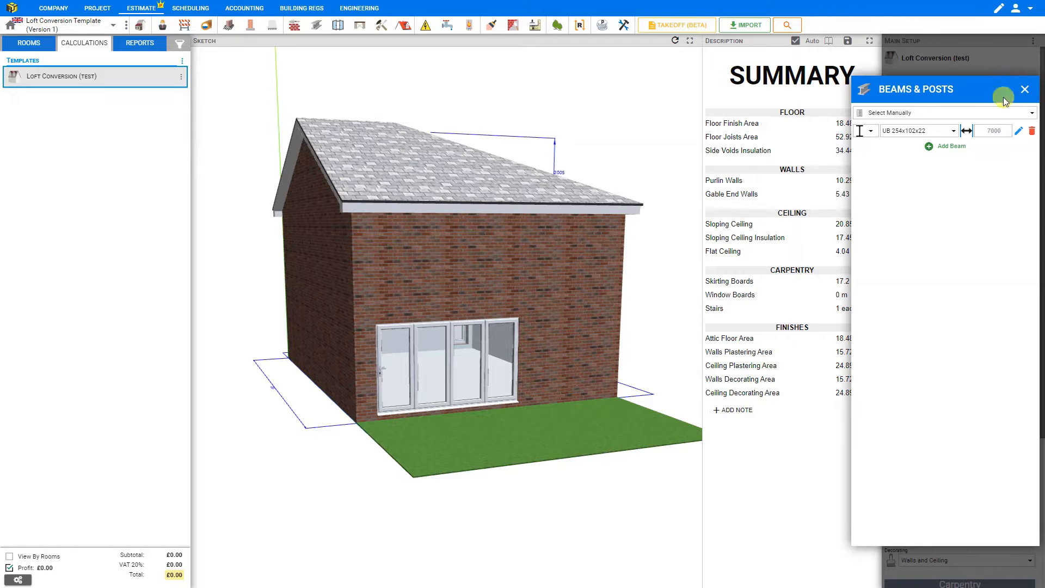
# - Add a second beam with section UB 254x102x22 and a length of 7000 mm, and check its end supports
pyautogui.click(951, 148)
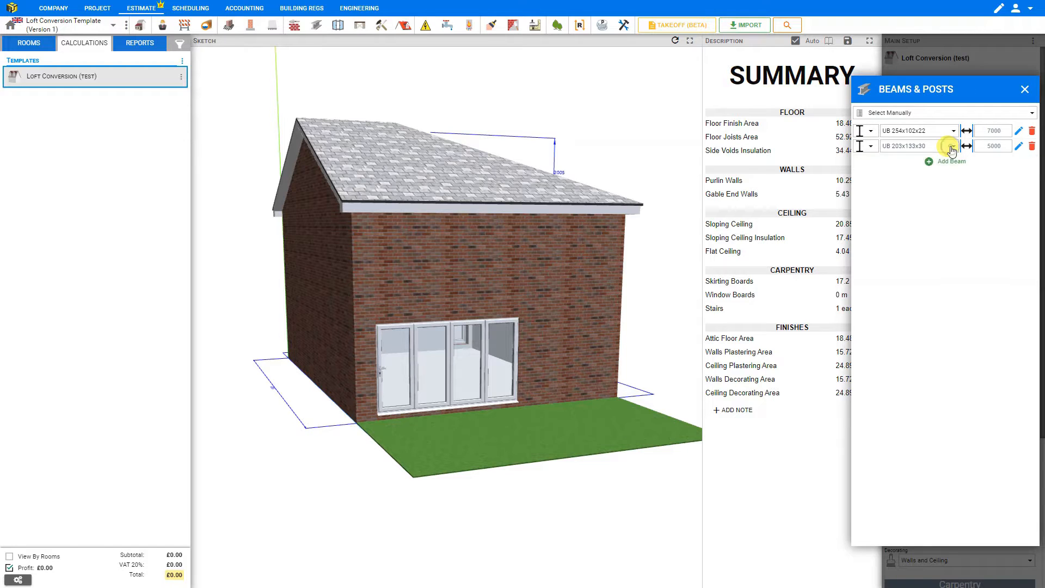
pyautogui.click(912, 147)
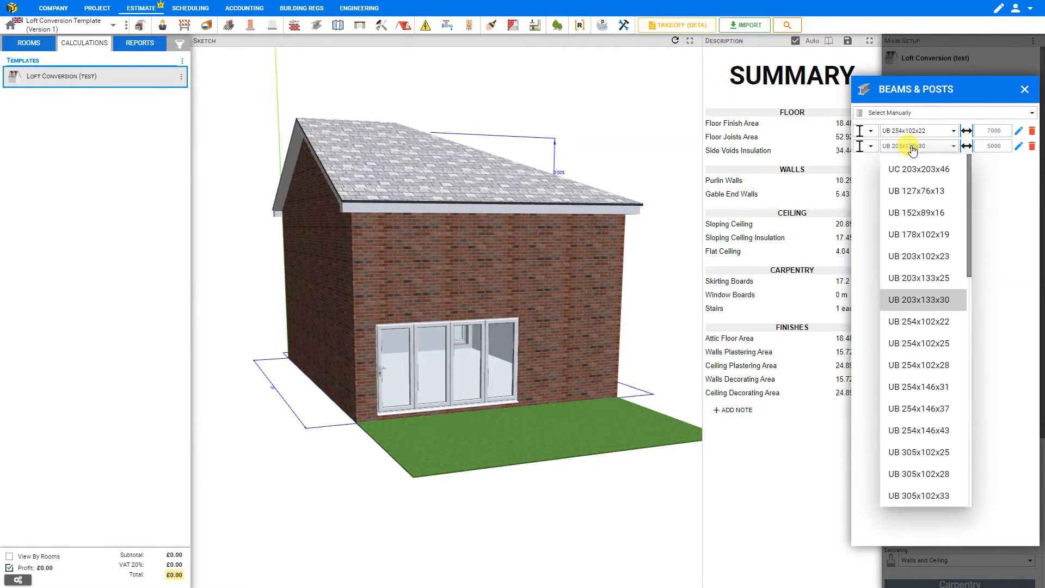
pyautogui.click(921, 322)
pyautogui.click(991, 147)
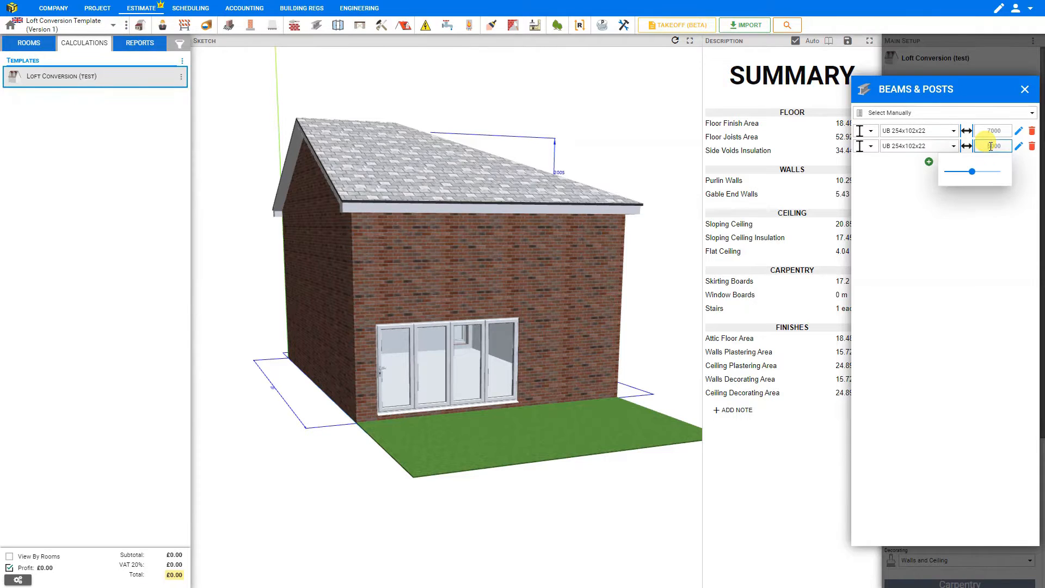
pyautogui.doubleClick(991, 146)
pyautogui.write('7000')
pyautogui.click(989, 219)
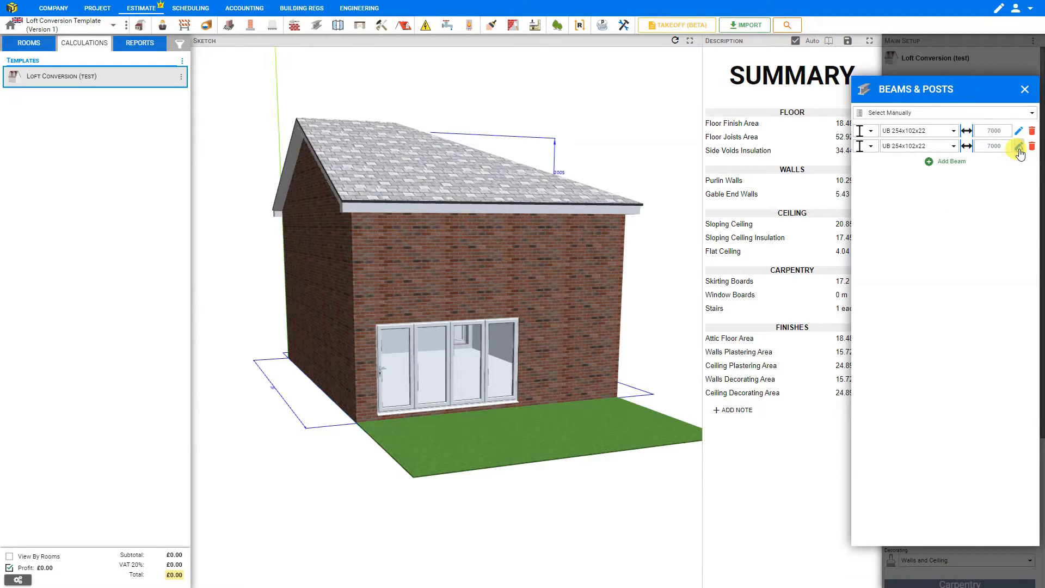
pyautogui.click(1019, 148)
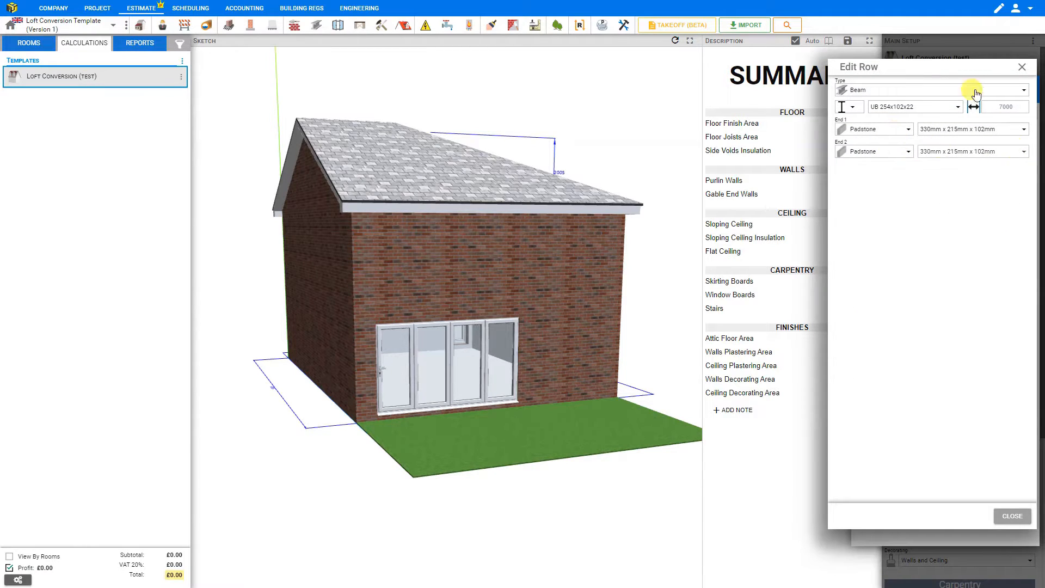
pyautogui.click(1022, 67)
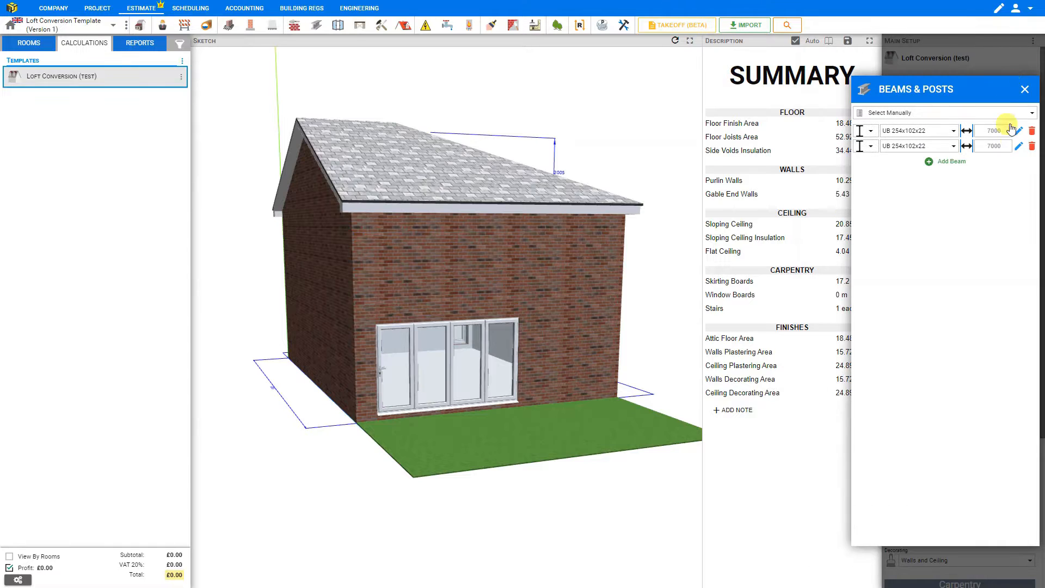
# - Add a third beam as Timber × 1, size 47 x 225 mm (2" x 9"), with a length of 4800 mm
pyautogui.click(954, 165)
pyautogui.click(870, 161)
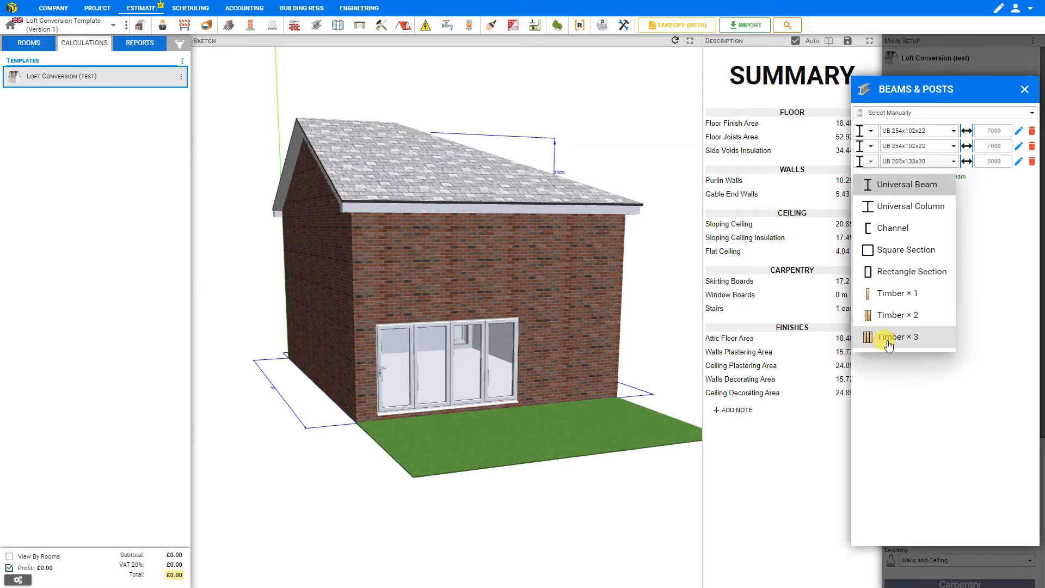
pyautogui.click(887, 294)
pyautogui.click(952, 162)
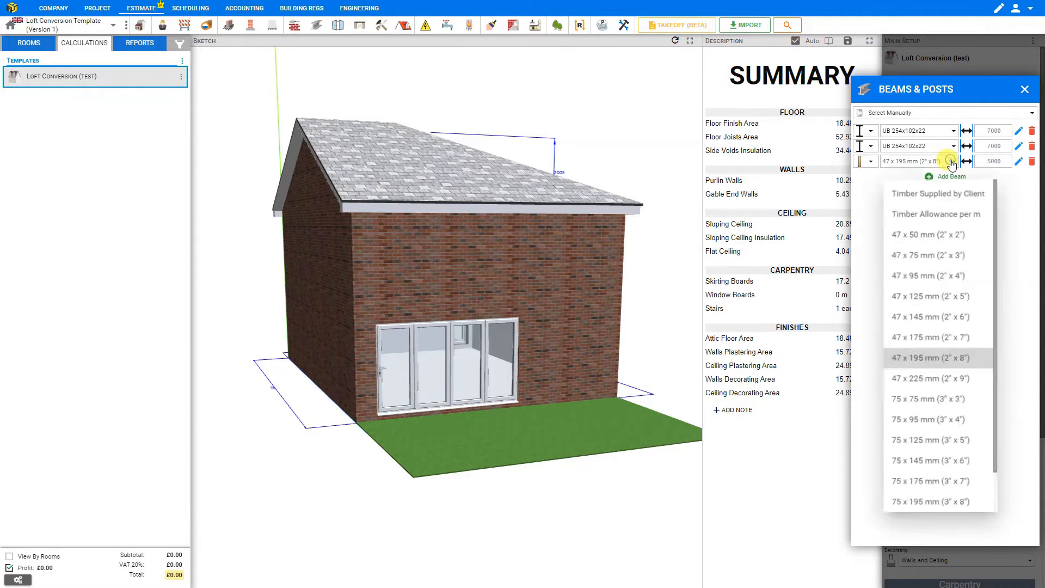
pyautogui.click(959, 387)
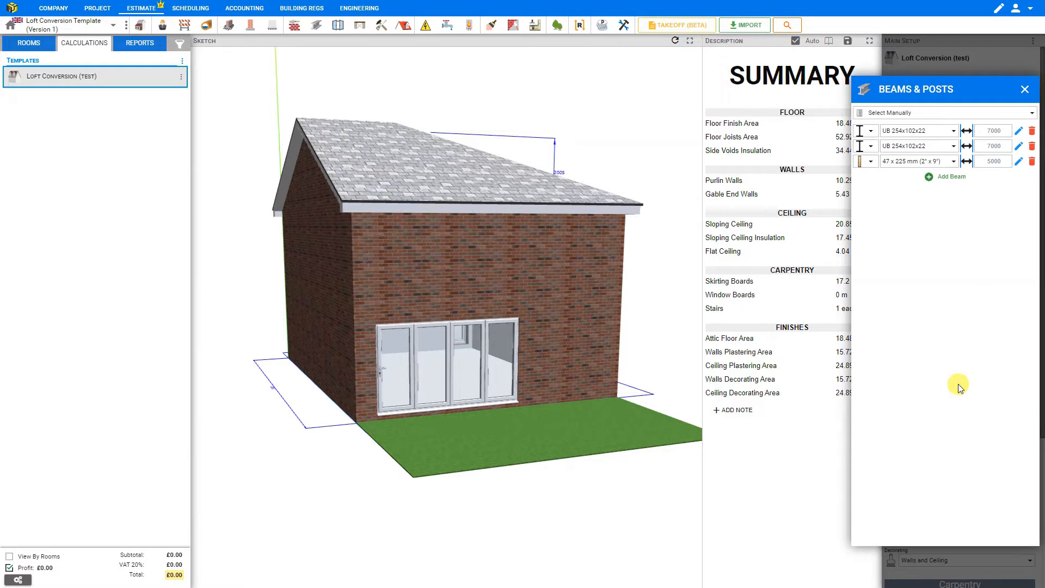
pyautogui.doubleClick(993, 160)
# - Set the end supports at both ends of the timber beam to None and close its row settings
pyautogui.click(1018, 163)
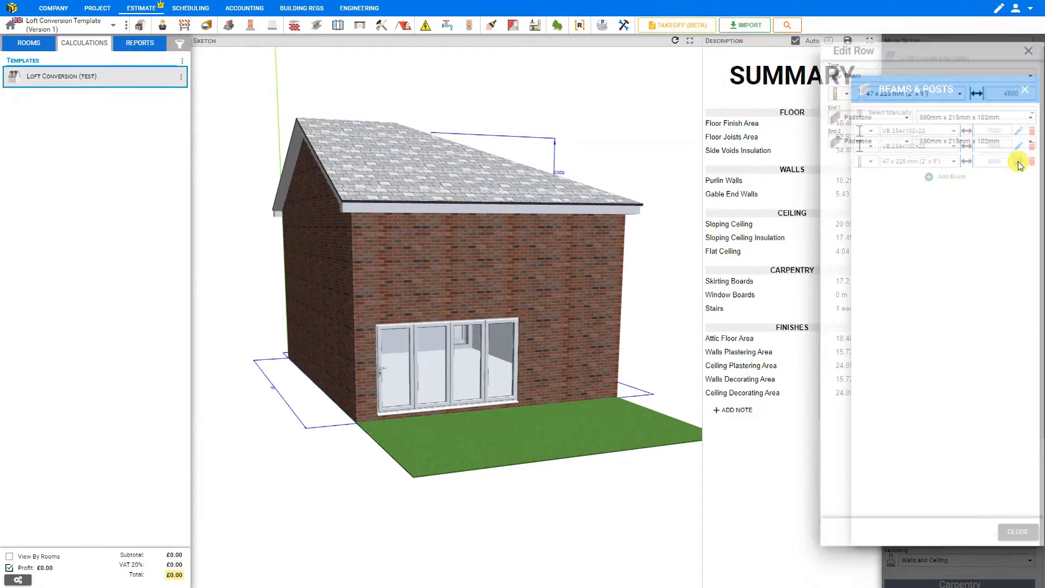
pyautogui.click(909, 132)
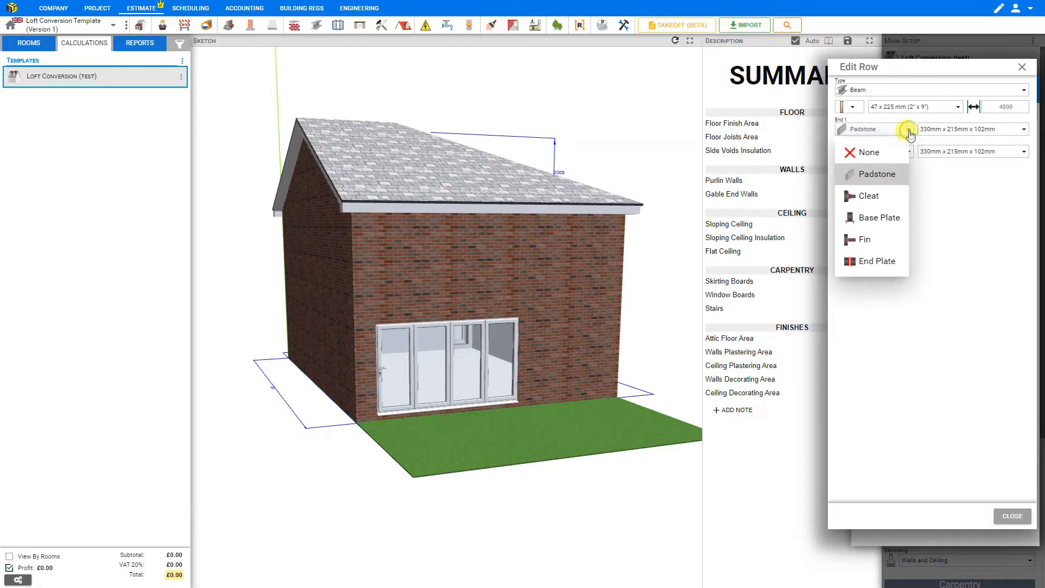
pyautogui.click(891, 149)
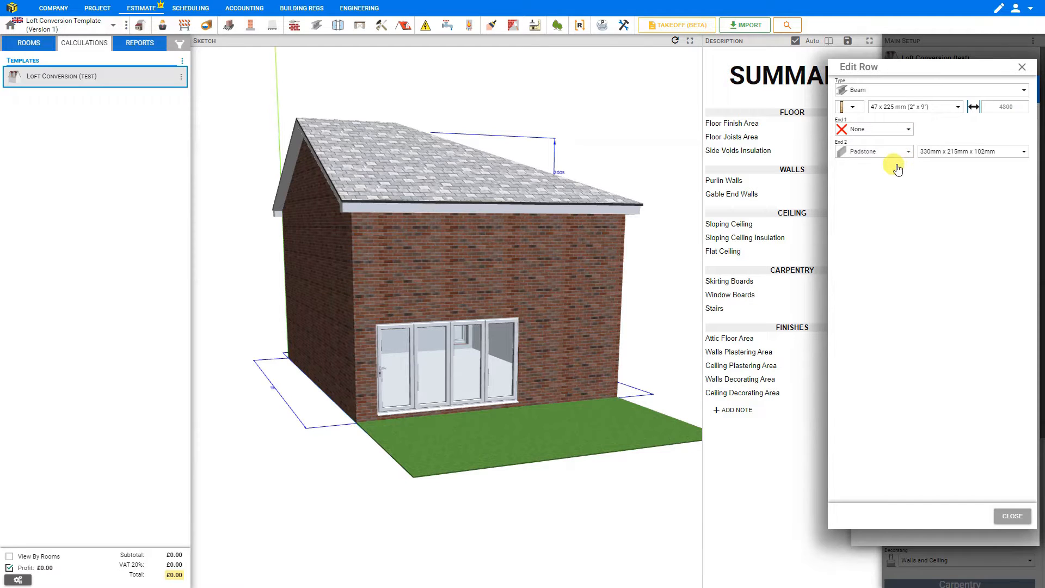
pyautogui.click(906, 153)
pyautogui.click(896, 164)
pyautogui.click(905, 154)
pyautogui.click(888, 173)
pyautogui.click(1022, 68)
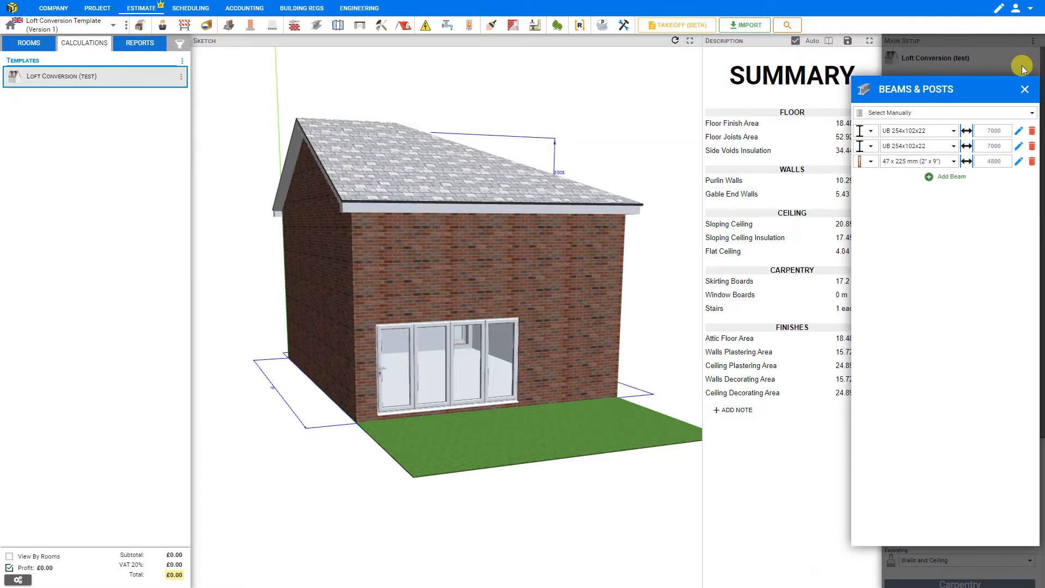
# - Add a fourth beam as a Universal Column, section UC 152x152x23, with a length of 7000 mm
pyautogui.click(948, 177)
pyautogui.click(871, 177)
pyautogui.click(882, 225)
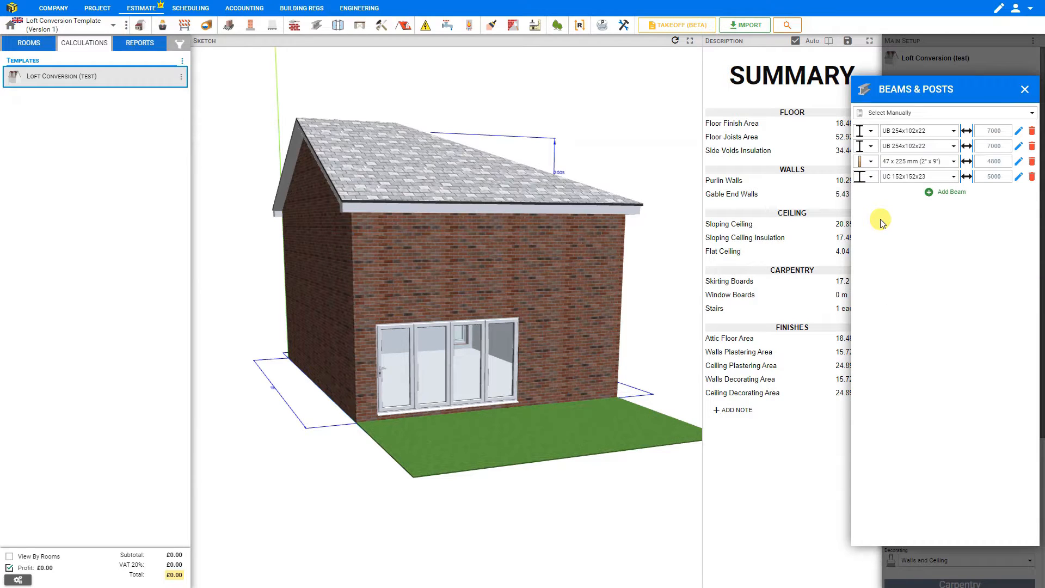
pyautogui.click(931, 175)
pyautogui.click(931, 175)
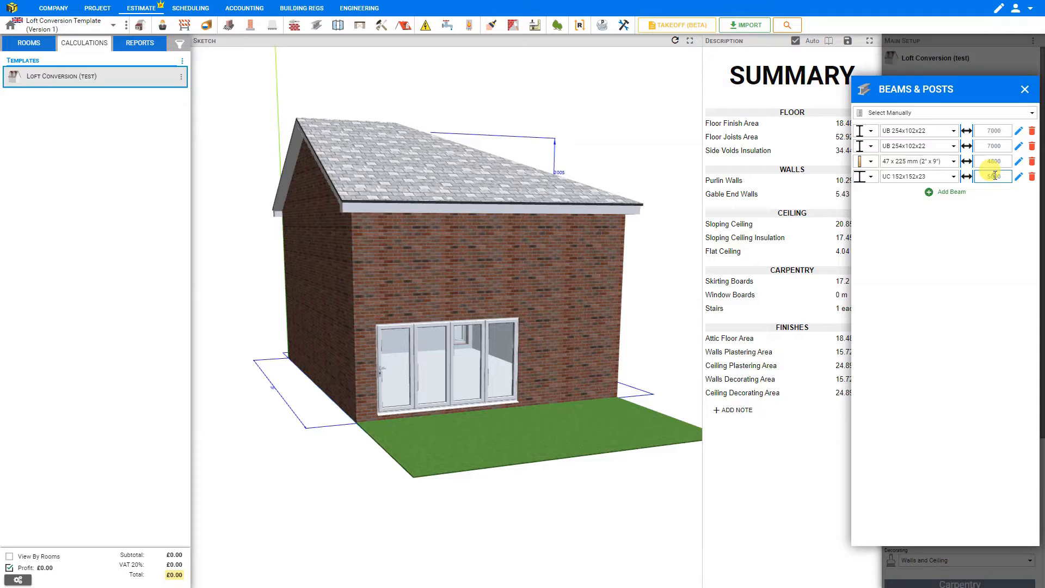
pyautogui.click(995, 175)
pyautogui.click(997, 176)
pyautogui.click(928, 191)
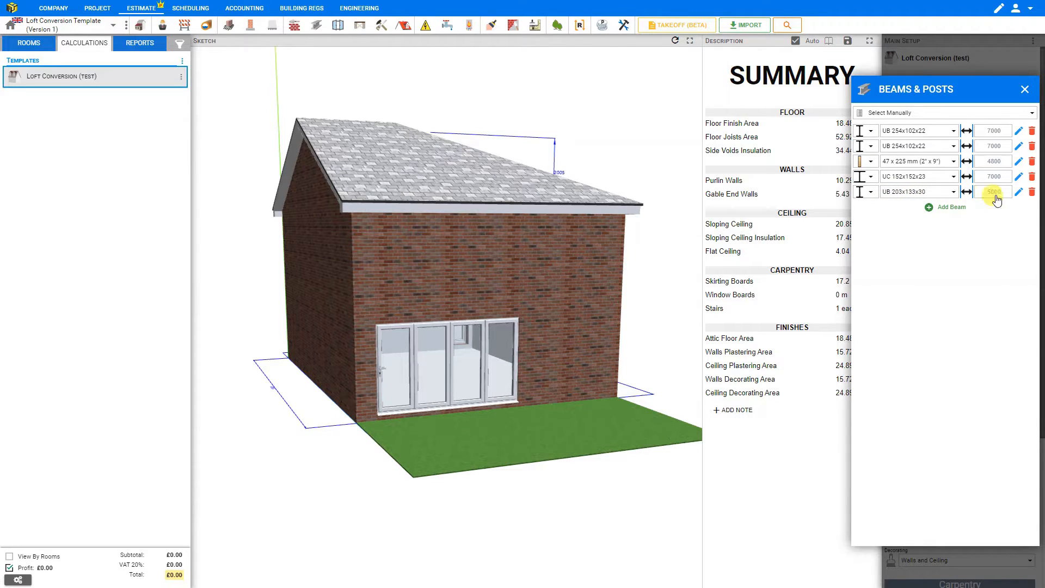
pyautogui.click(1032, 193)
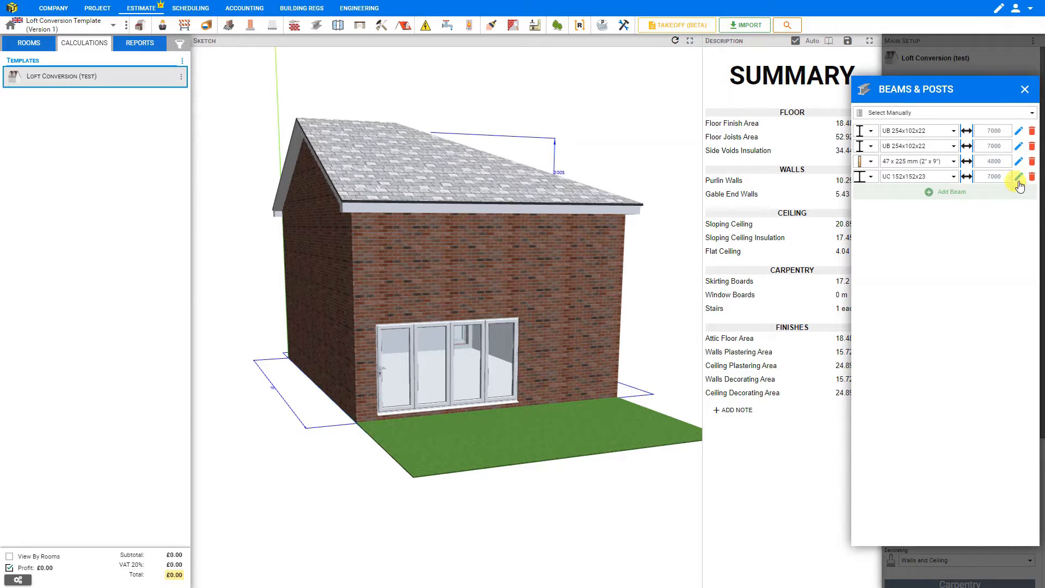
# - Set both end supports of the UC 152x152x23 beam to None and close the beams and posts settings
pyautogui.click(1018, 177)
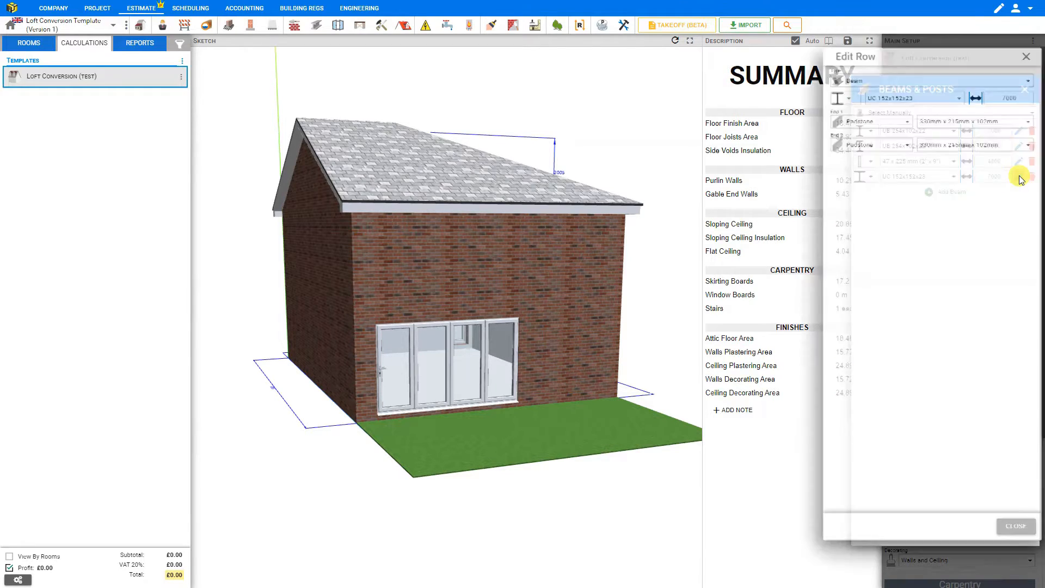
pyautogui.click(909, 131)
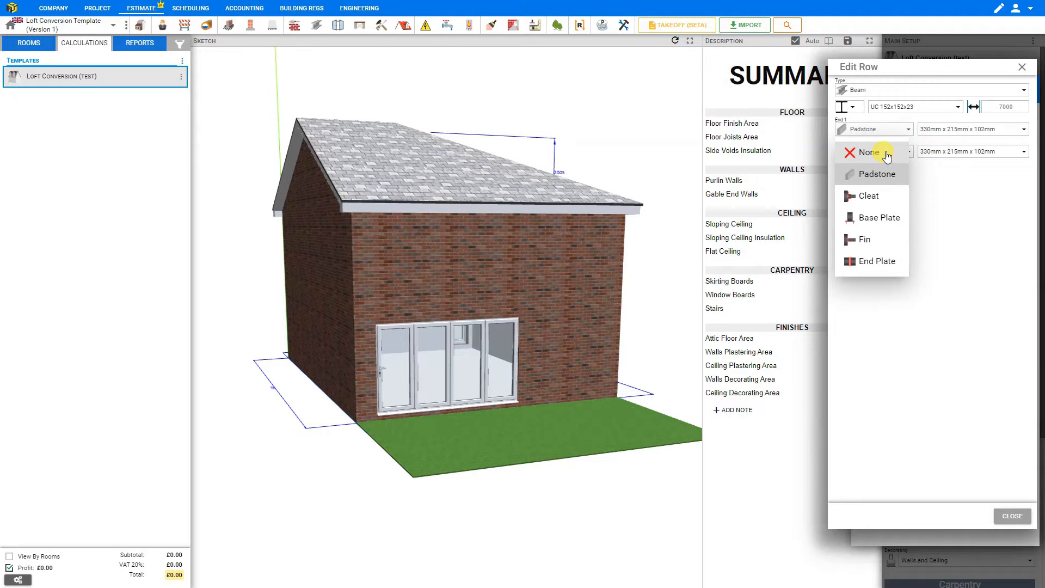
pyautogui.click(869, 153)
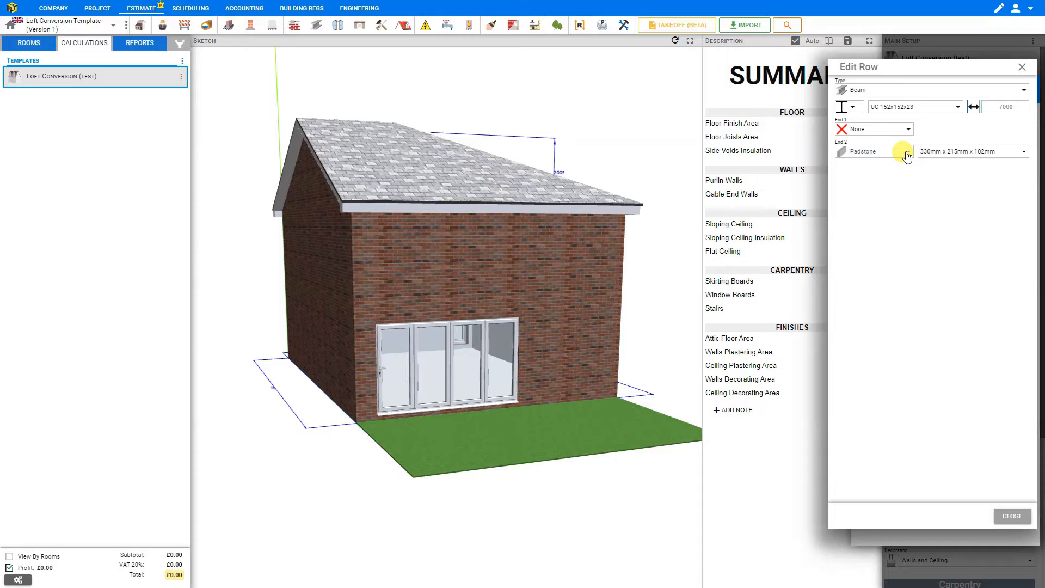
pyautogui.click(907, 155)
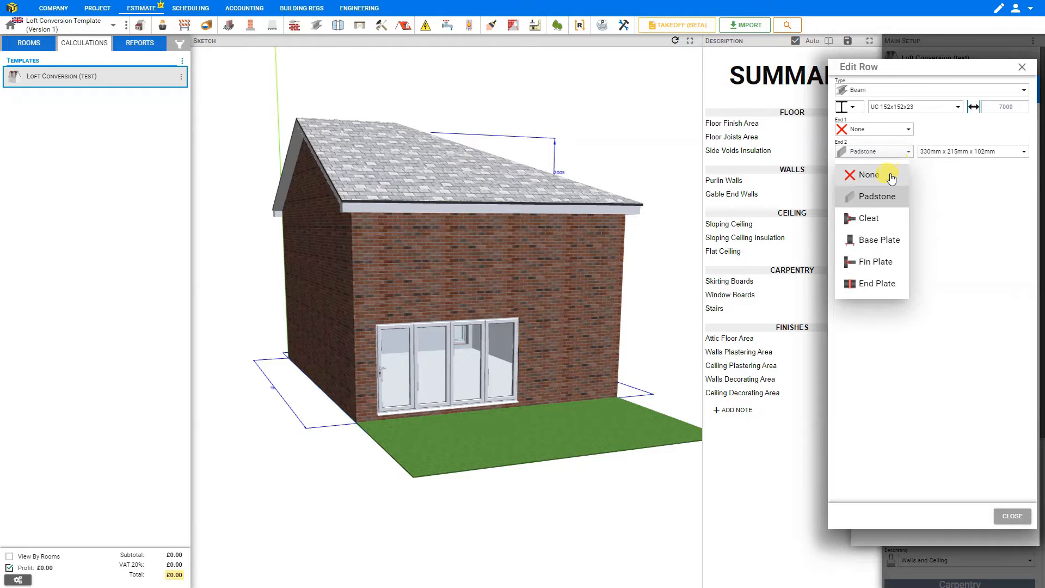
pyautogui.click(889, 175)
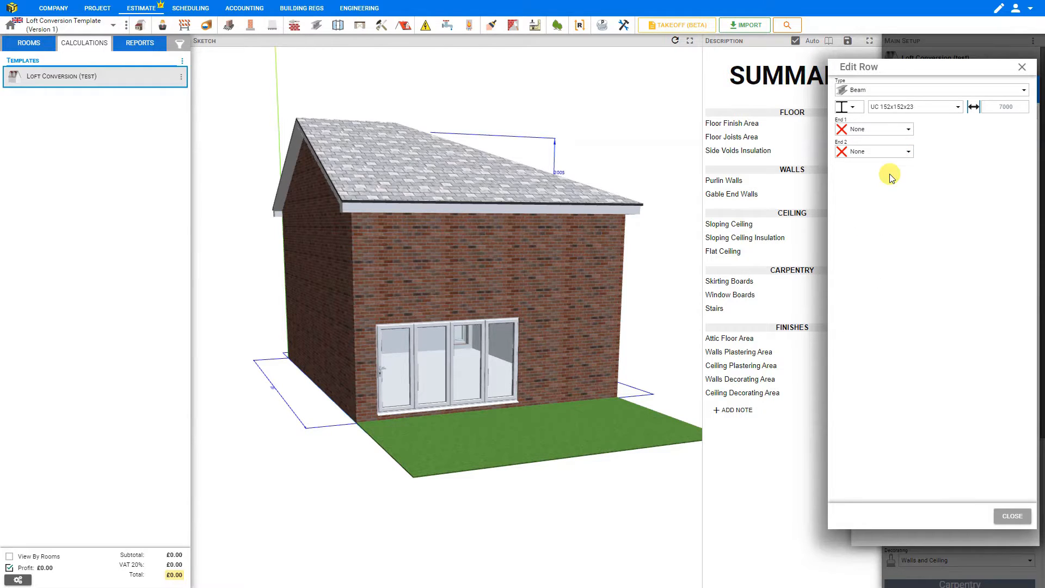
pyautogui.click(1022, 66)
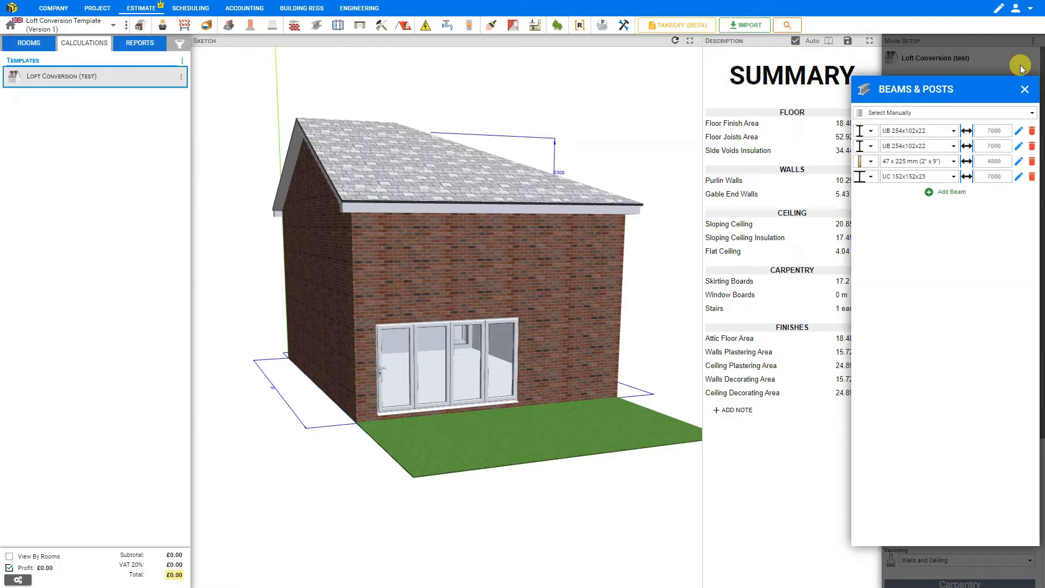
pyautogui.click(1024, 89)
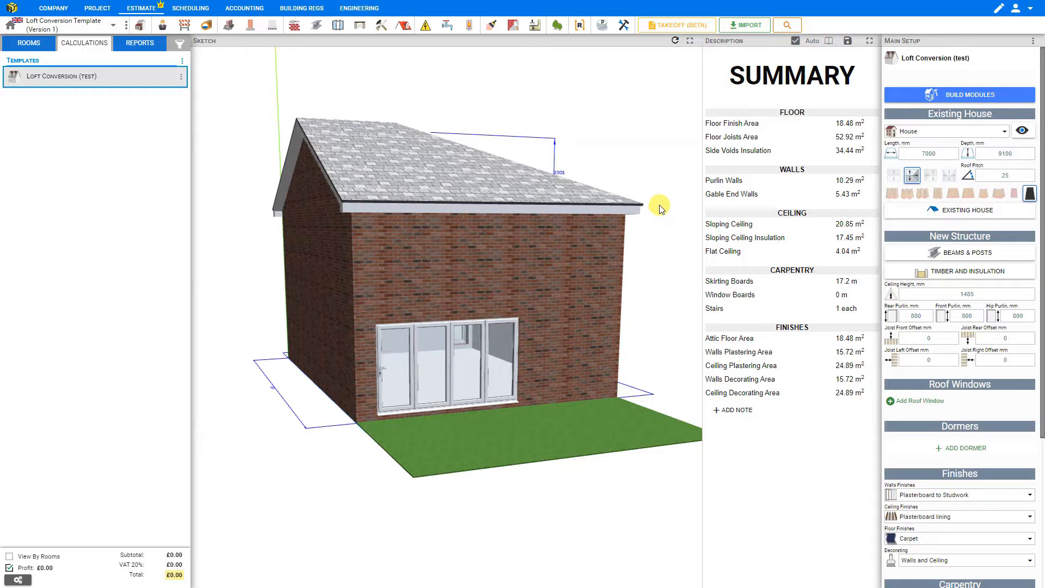
# - Hide the roof in the 3D sketch so the loft's floor joists and walls can be inspected
pyautogui.moveTo(639, 221); pyautogui.dragTo(588, 251)
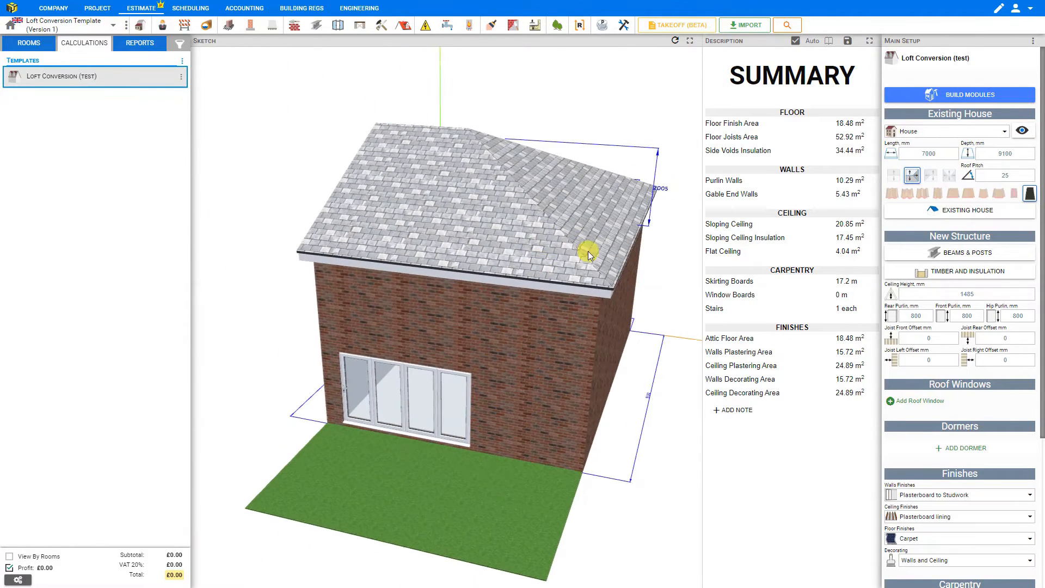
pyautogui.click(1023, 131)
pyautogui.click(897, 177)
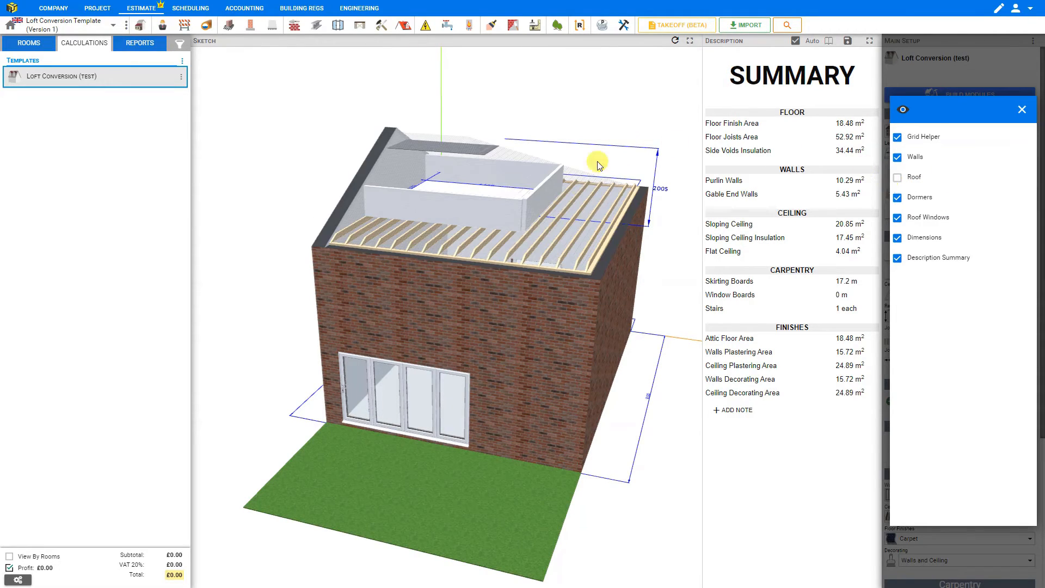
pyautogui.click(1022, 110)
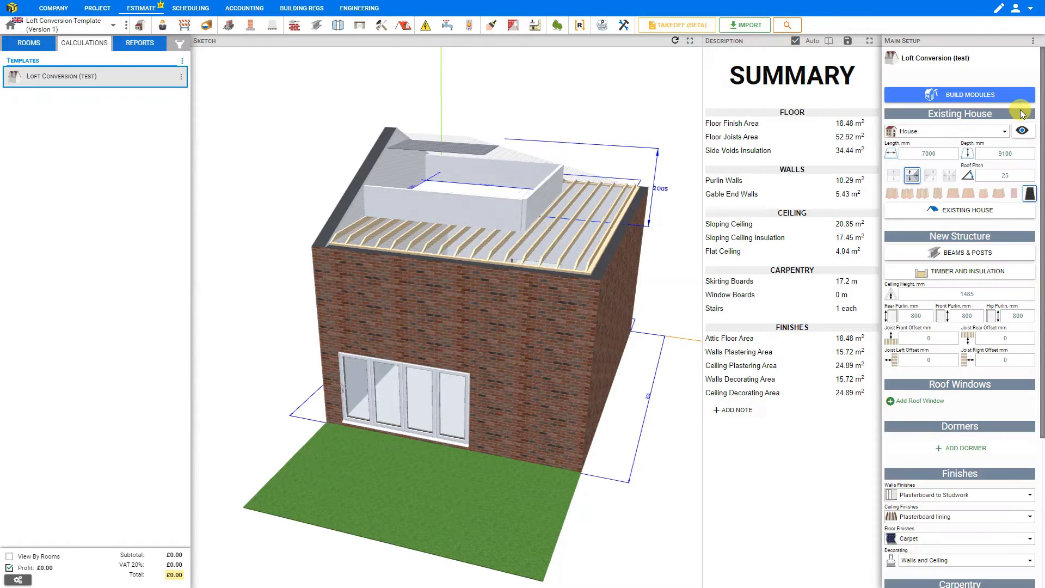
# - In the timber and insulation settings, set the flooring joist size to 47 x 175 mm (2" x 7")
pyautogui.click(950, 275)
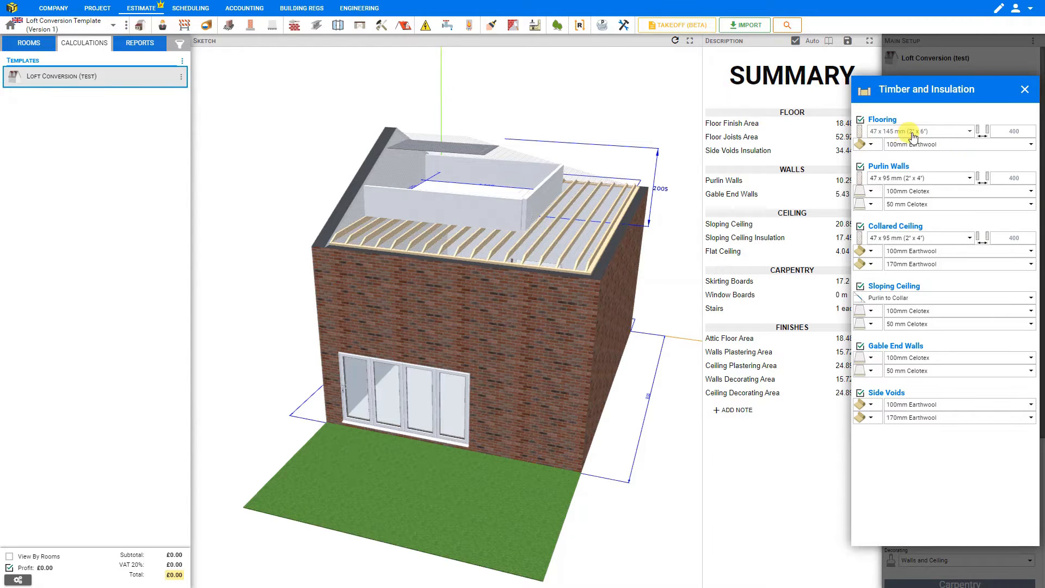
pyautogui.click(969, 131)
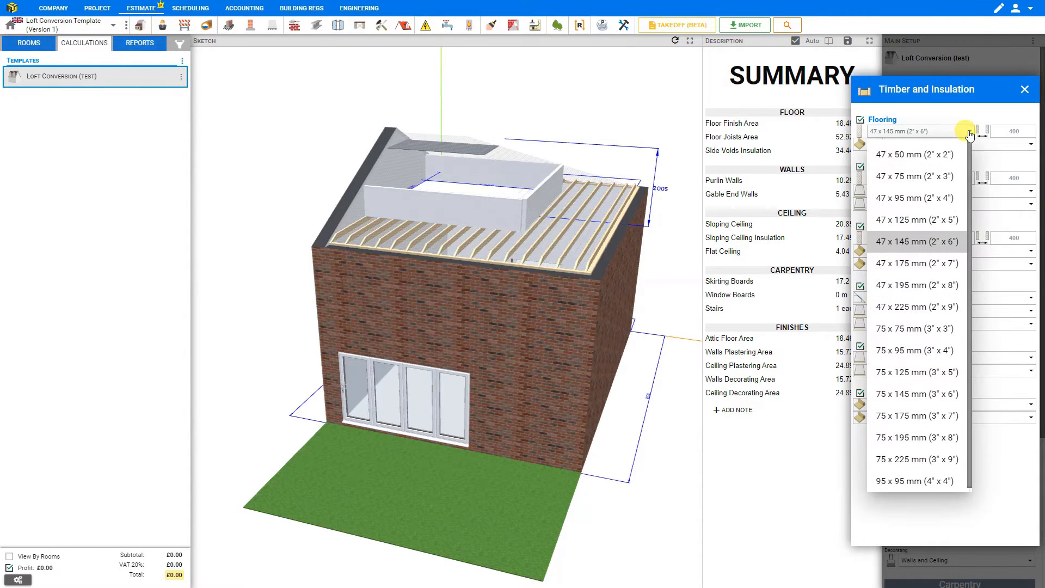
pyautogui.click(901, 265)
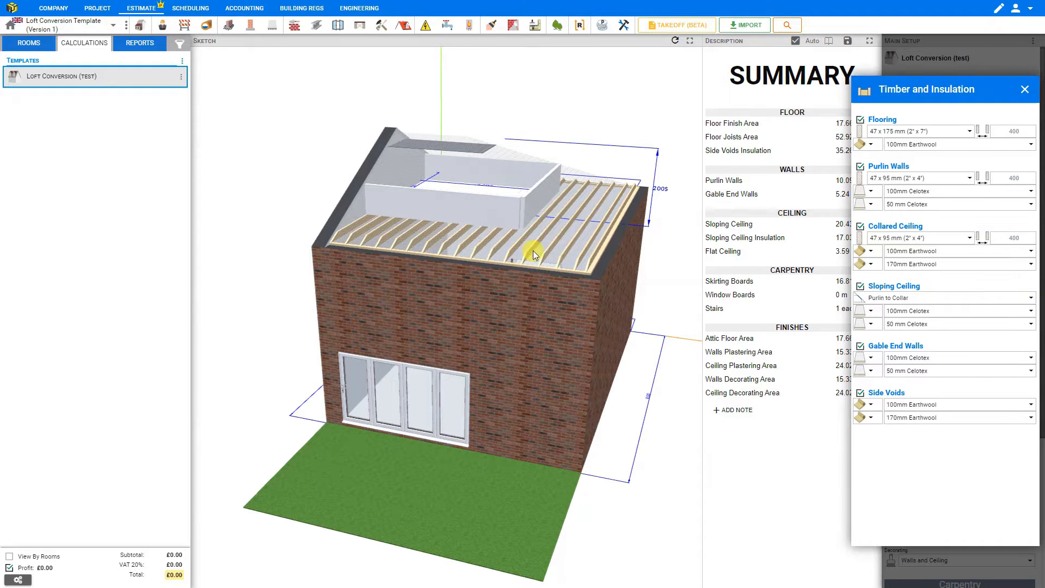
# - Try a wider spacing for the flooring joists and restore it to 400 mm
pyautogui.doubleClick(1013, 131)
pyautogui.press('BackSpace')
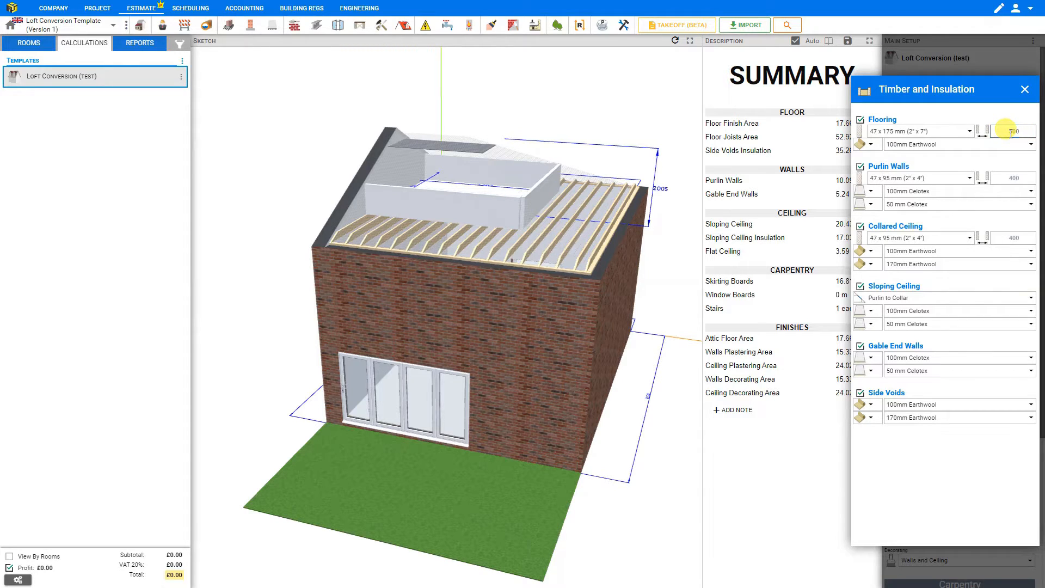
pyautogui.press('Return')
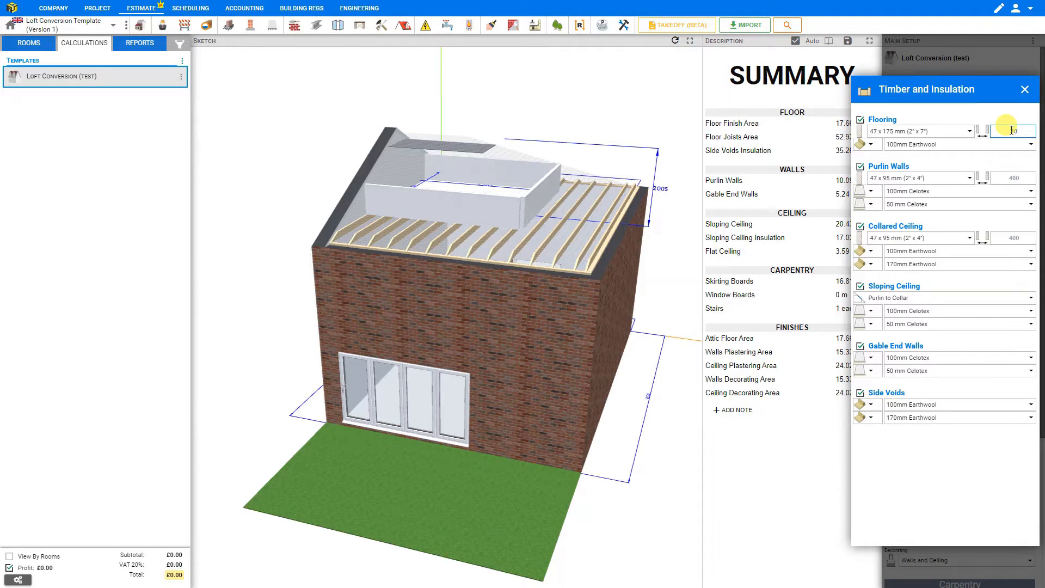
pyautogui.write('0')
pyautogui.press('Return')
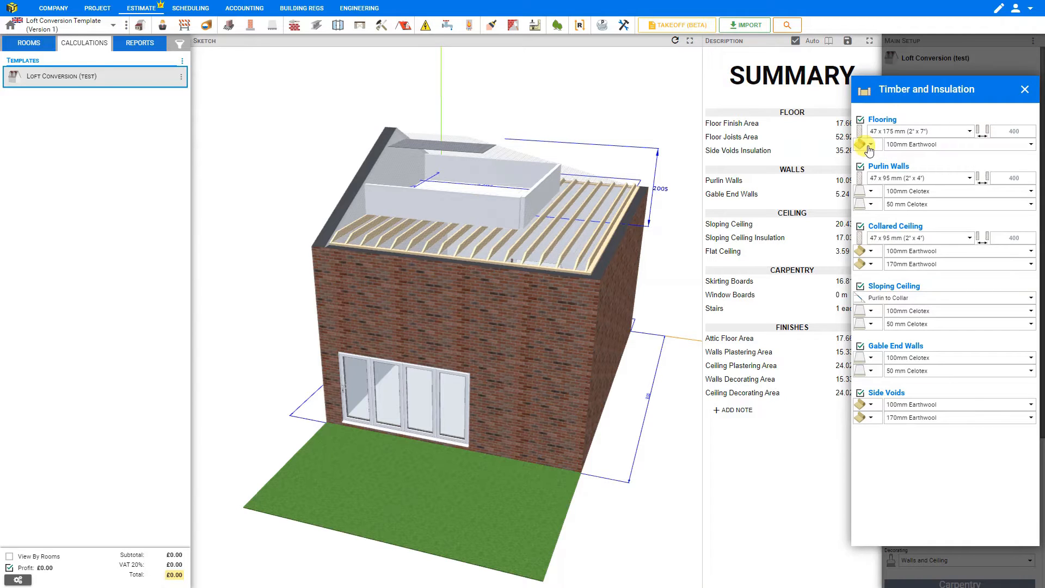
# - Keep Roll as the flooring insulation type and set its product to 170mm Earthwool
pyautogui.click(871, 146)
pyautogui.click(877, 150)
pyautogui.click(872, 146)
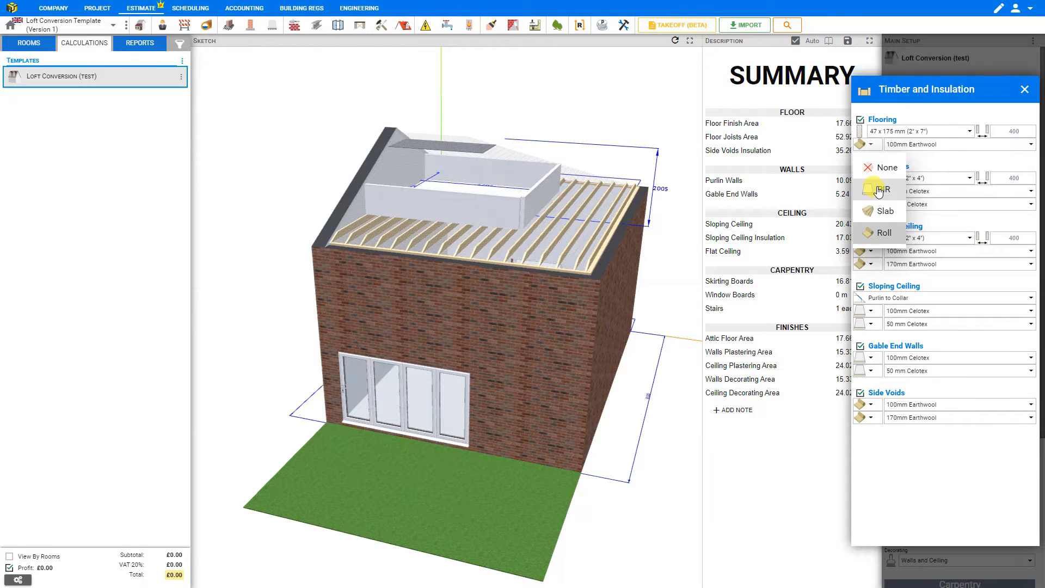
pyautogui.click(883, 234)
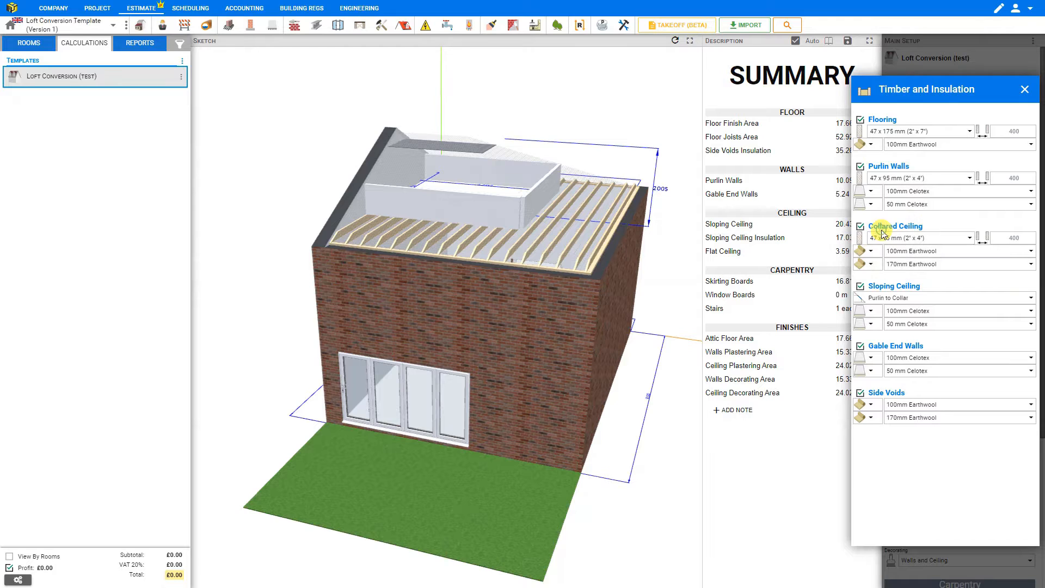
pyautogui.click(936, 146)
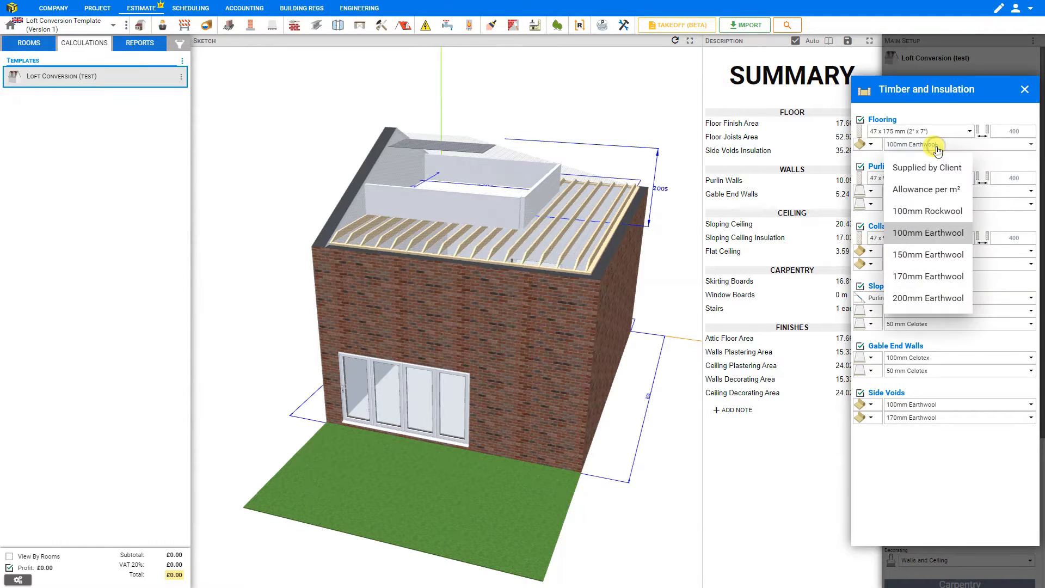
pyautogui.click(919, 276)
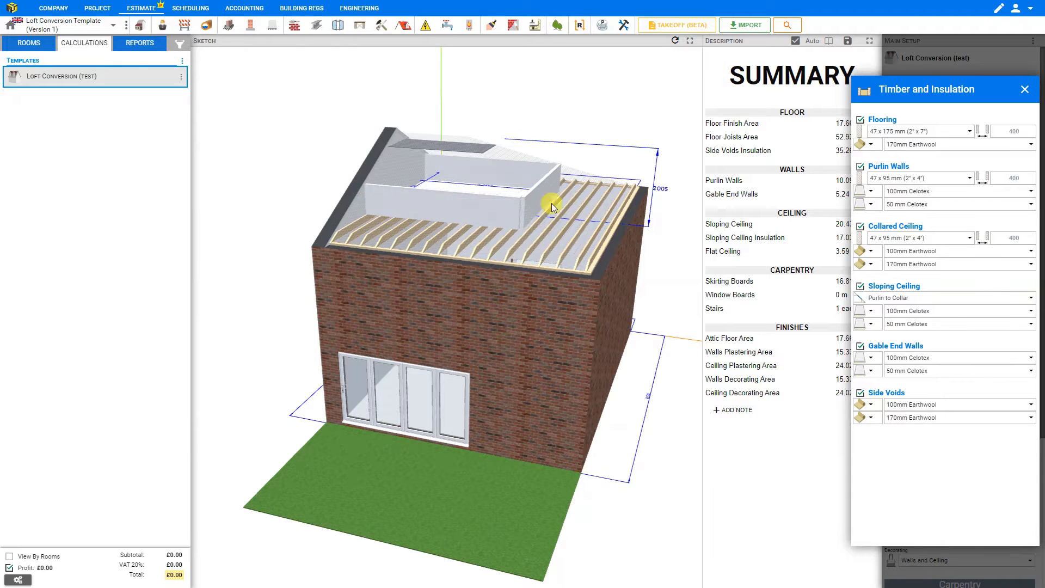
# - Review the purlin walls' timber and first insulation layer, and set the second layer to Foil, Actis HControl Hybrid Multifoil Insulation - 45mm
pyautogui.click(887, 184)
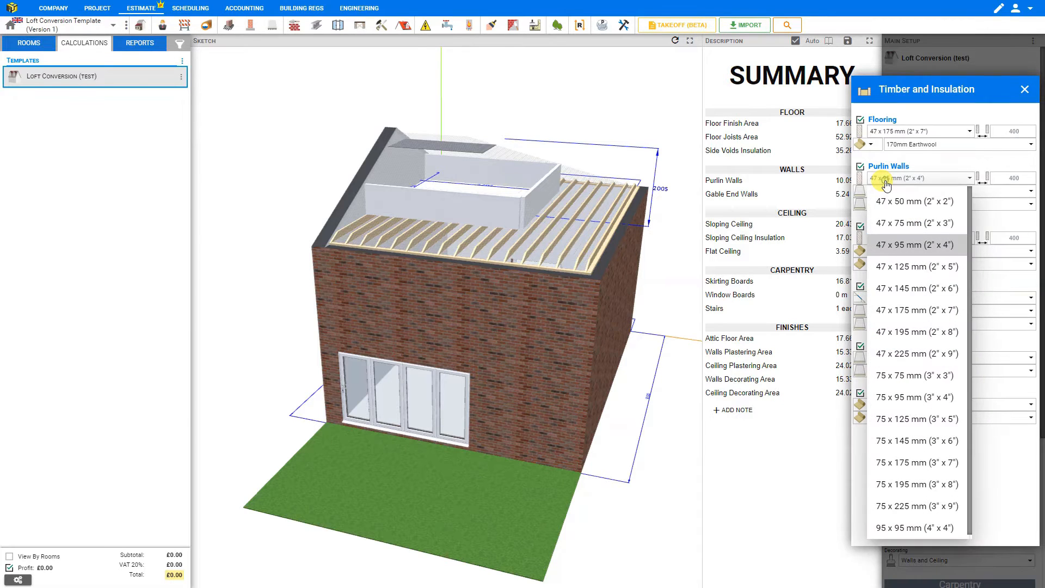
pyautogui.click(887, 184)
pyautogui.click(1012, 177)
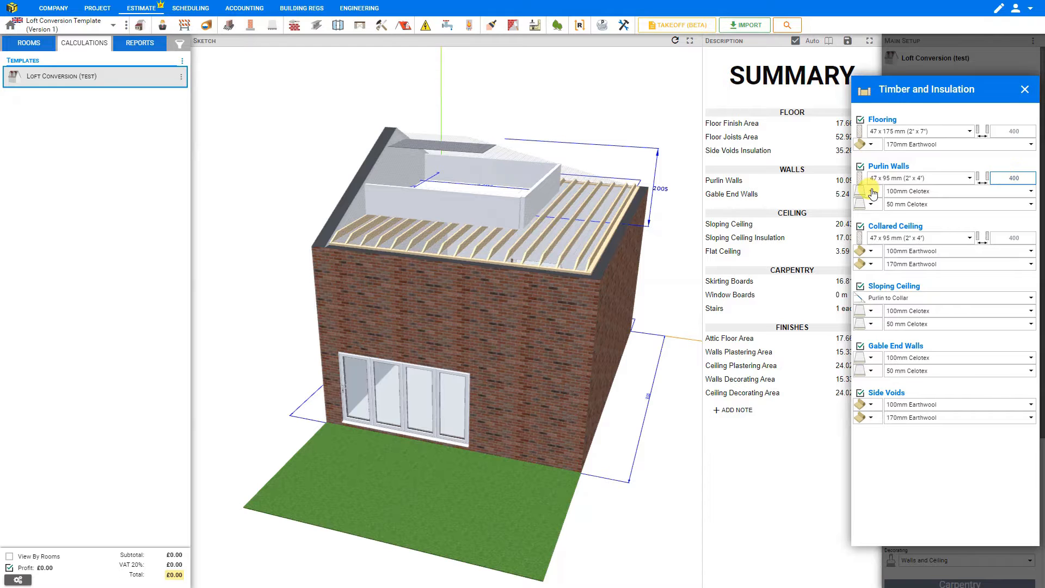
pyautogui.click(906, 192)
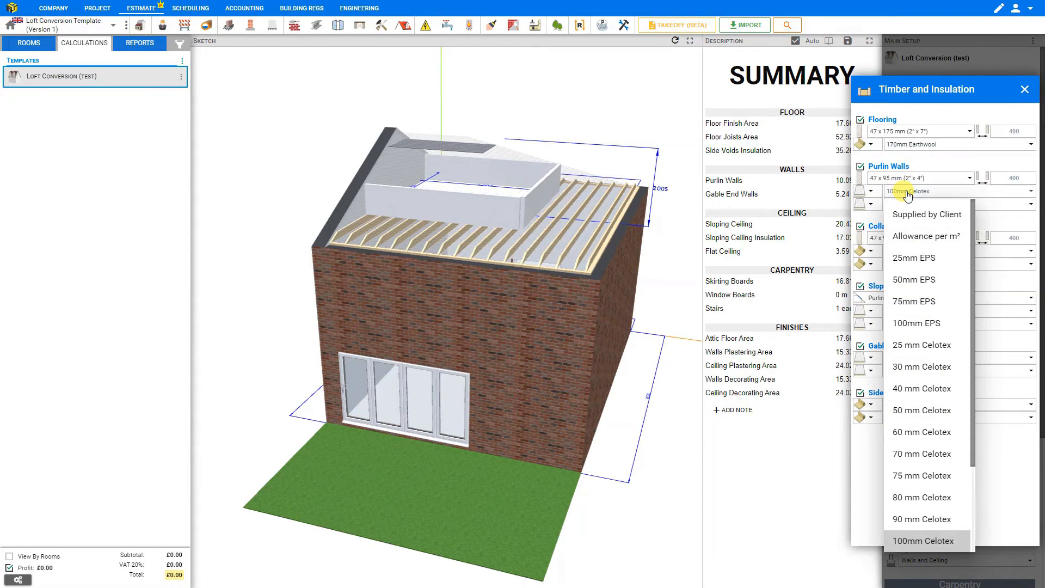
pyautogui.click(905, 194)
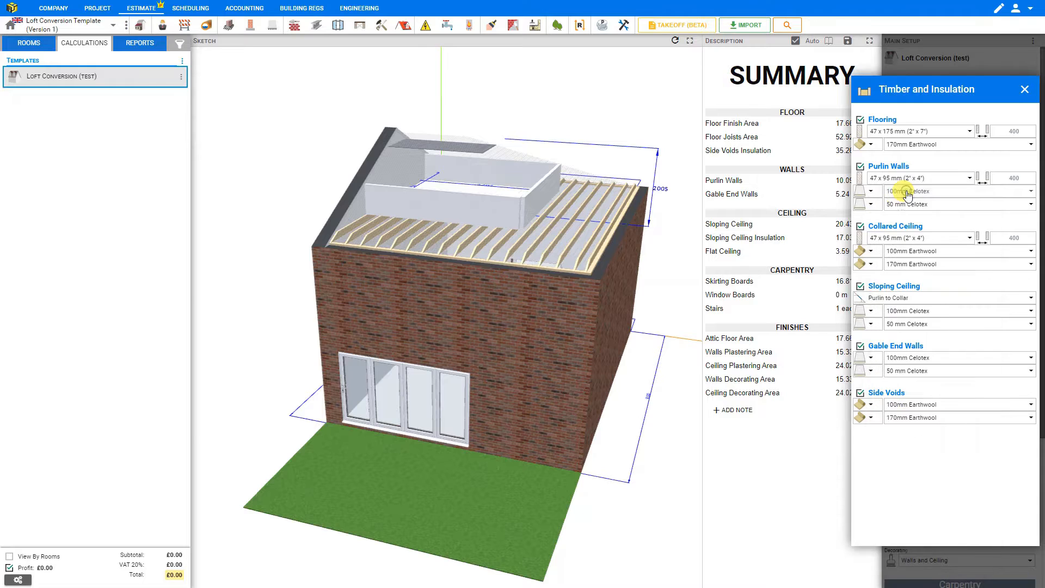
pyautogui.click(871, 205)
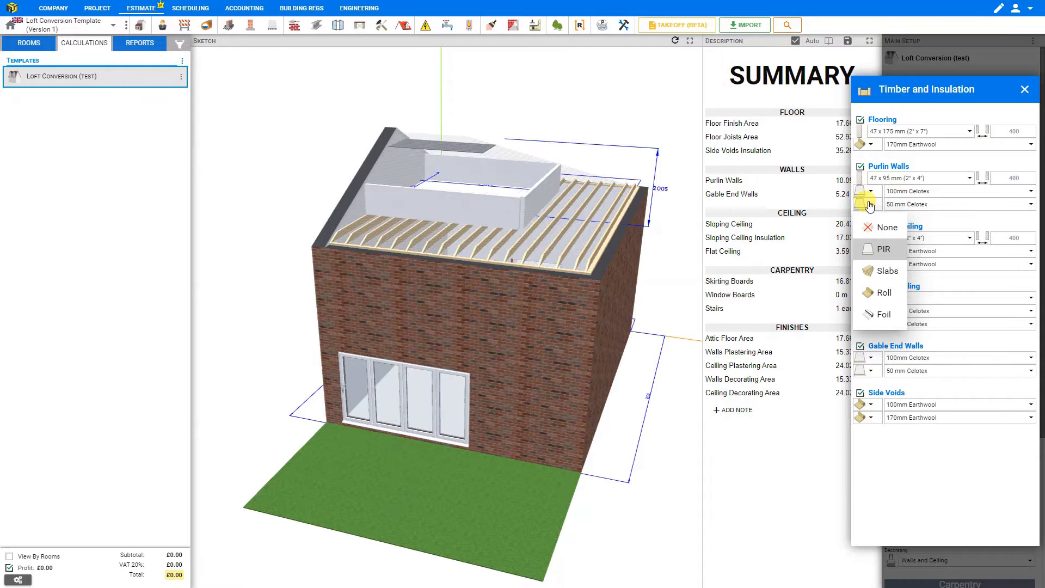
pyautogui.click(882, 314)
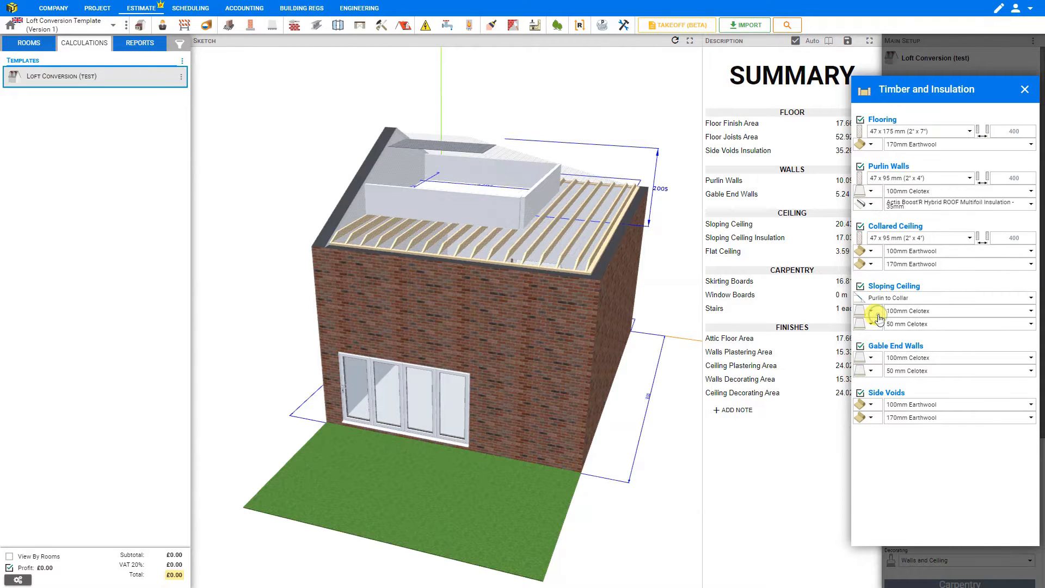
pyautogui.click(933, 205)
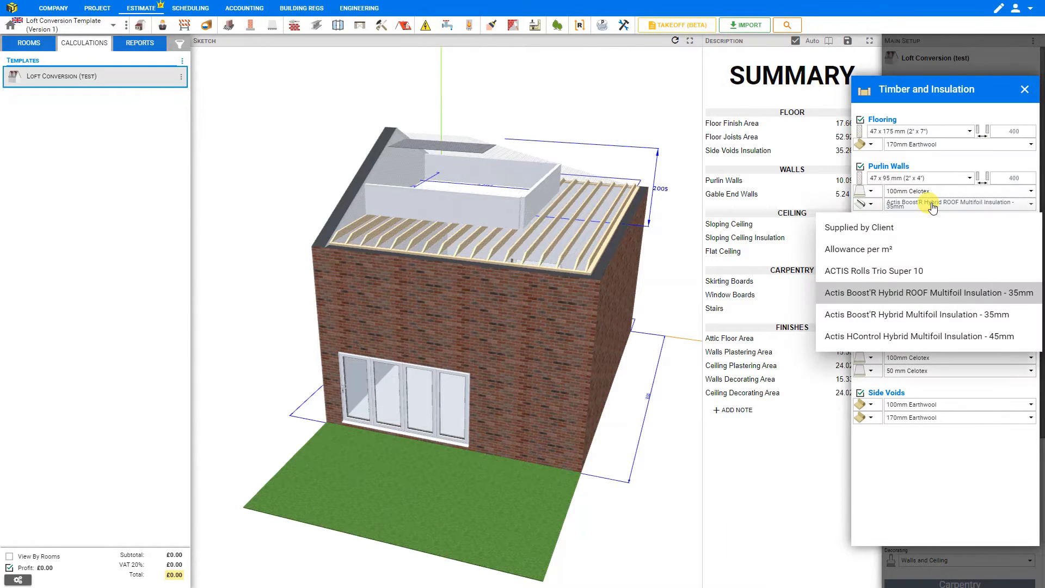
pyautogui.click(904, 338)
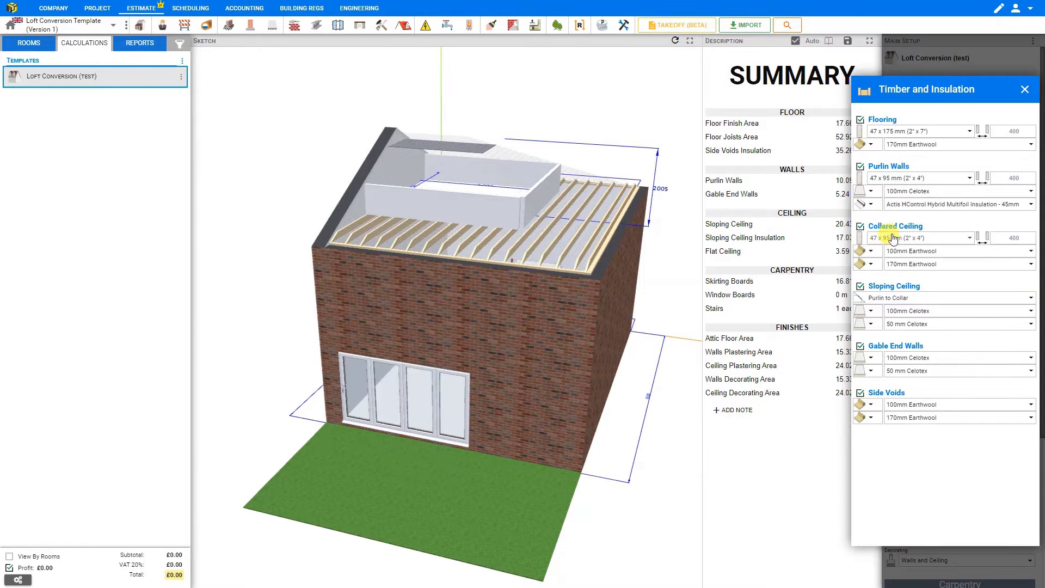
# - Set the collared ceiling timber to 47 x 145 mm (2" x 6") and check its spacing and first insulation layer type
pyautogui.click(910, 240)
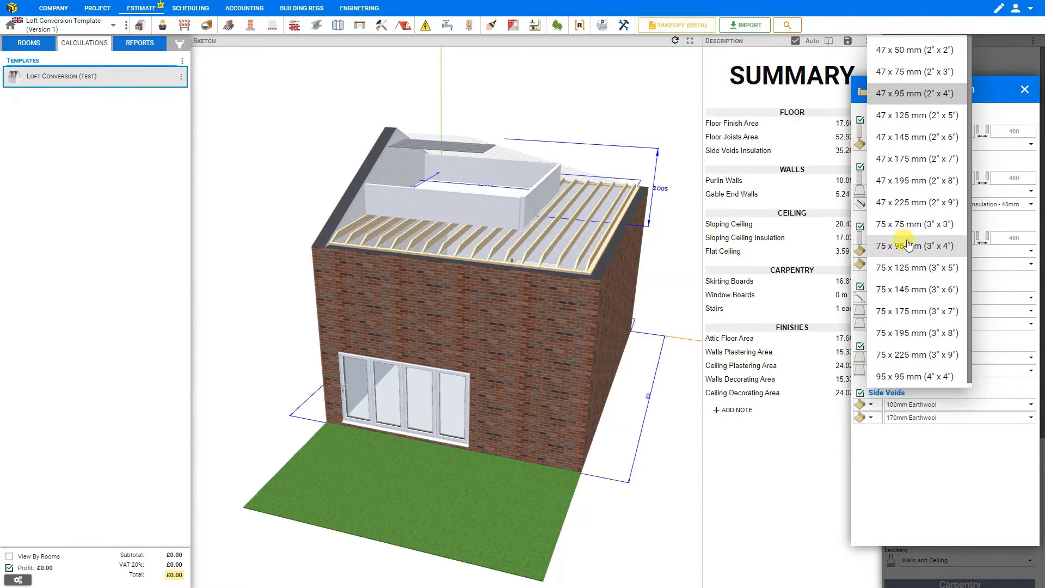
pyautogui.click(902, 138)
pyautogui.click(1016, 235)
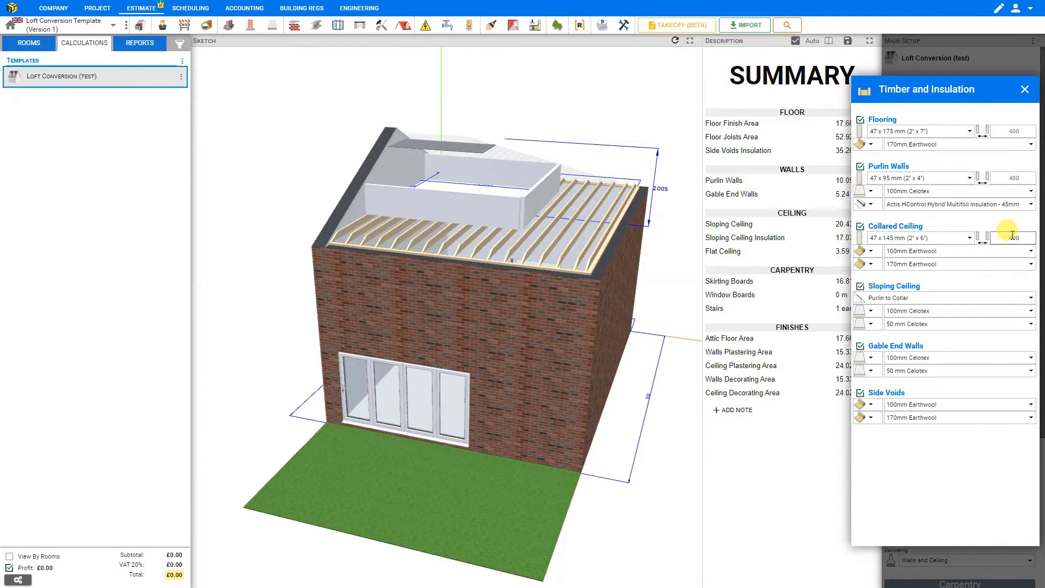
pyautogui.click(872, 251)
pyautogui.click(875, 253)
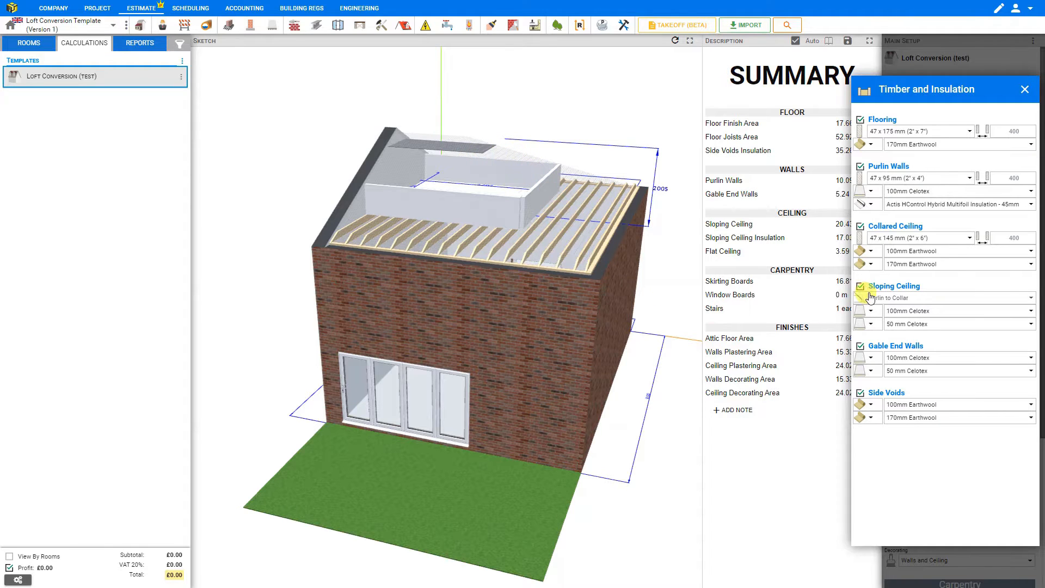
# - Try the Plate to Ridge extent for the sloping ceiling insulation and return it to Purlin to Collar
pyautogui.click(899, 299)
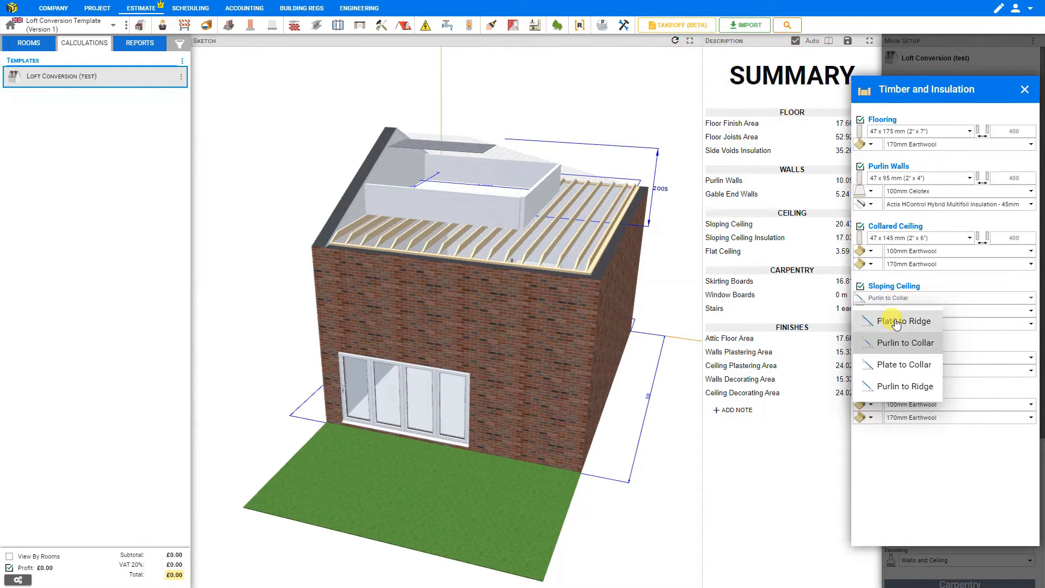
pyautogui.click(897, 322)
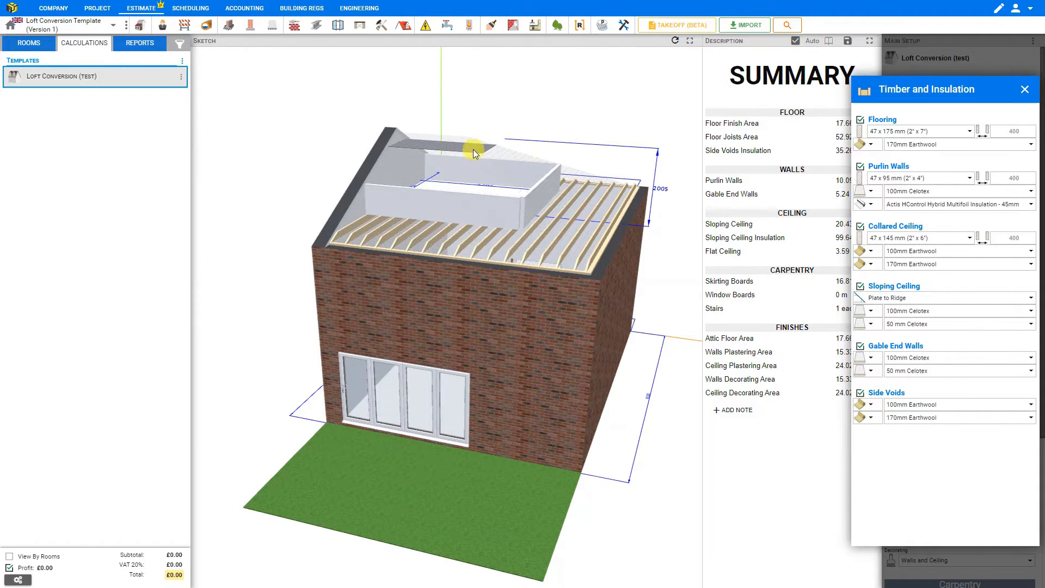
pyautogui.click(896, 297)
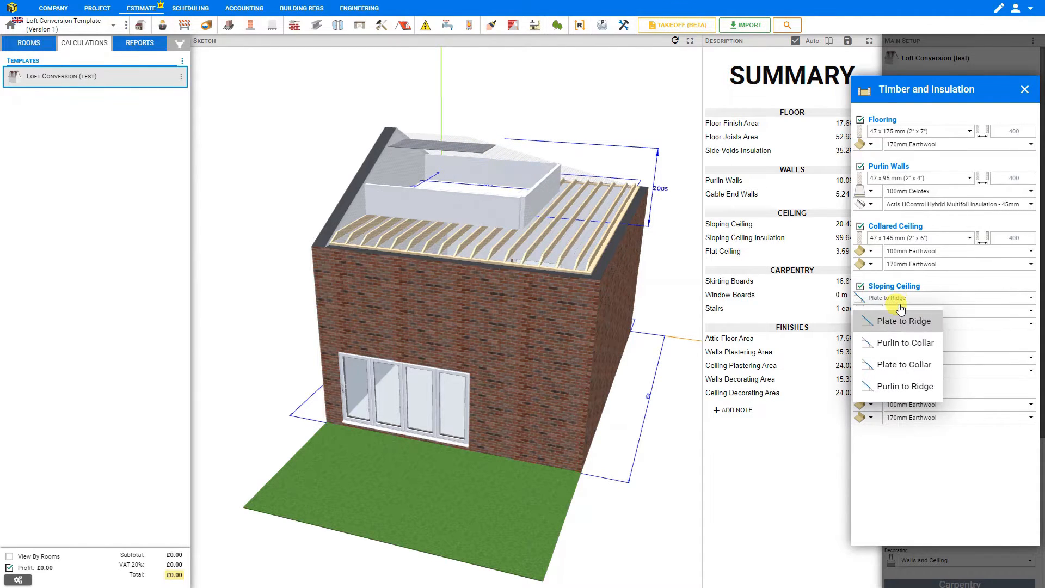
pyautogui.click(899, 343)
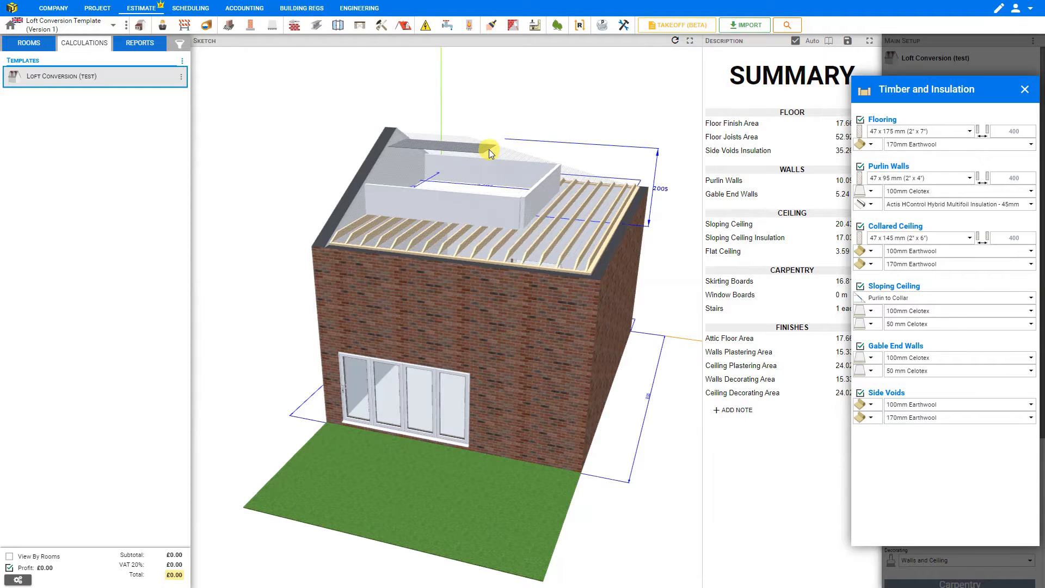
# - Try the Plate to Collar and Purlin to Ridge extents for the sloping ceiling, return to Purlin to Collar, and check the first layer's insulation types
pyautogui.click(893, 298)
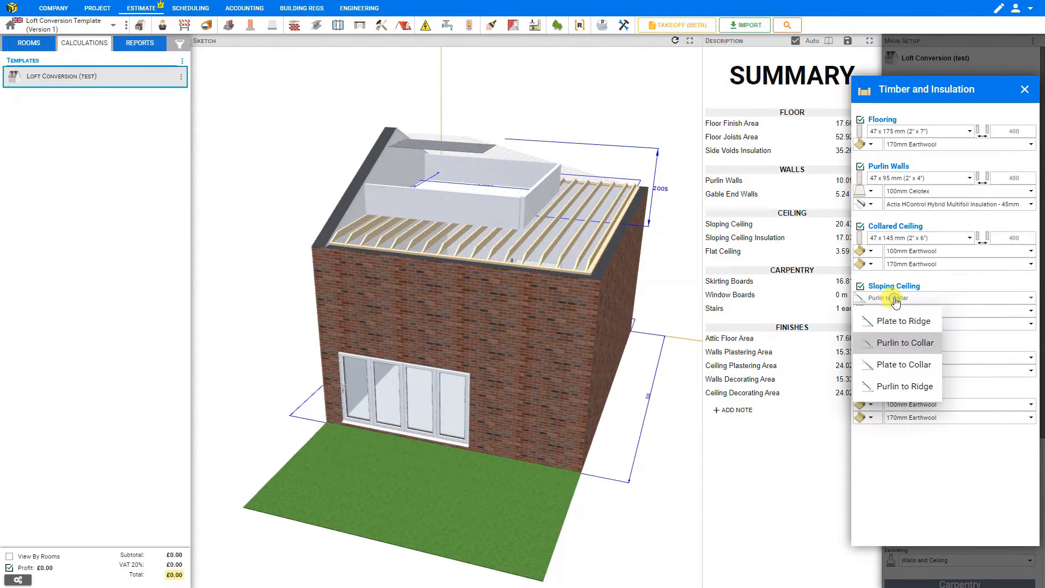
pyautogui.click(899, 369)
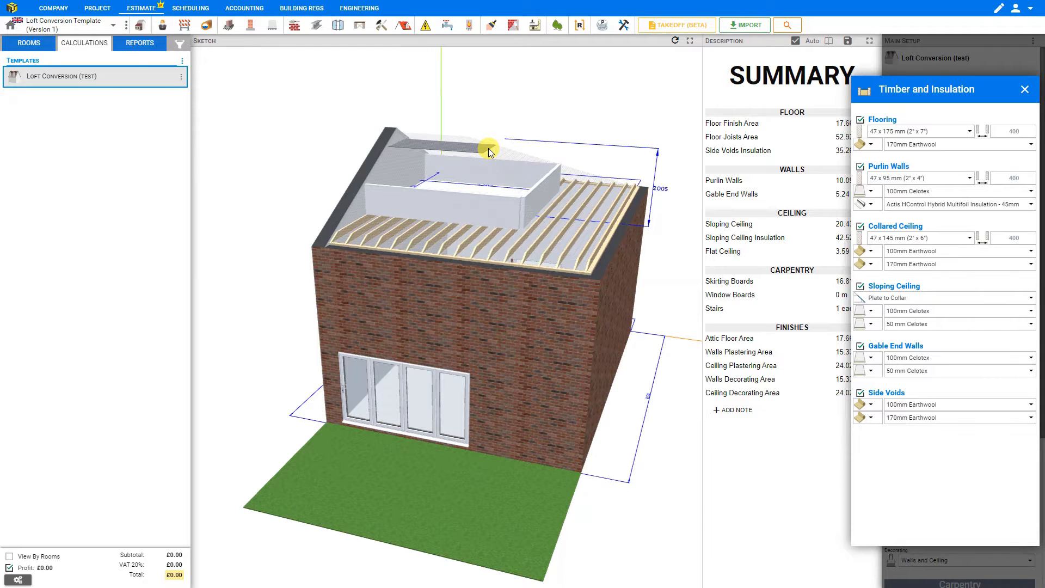
pyautogui.click(904, 301)
pyautogui.click(899, 385)
pyautogui.click(899, 299)
pyautogui.click(902, 344)
pyautogui.click(866, 313)
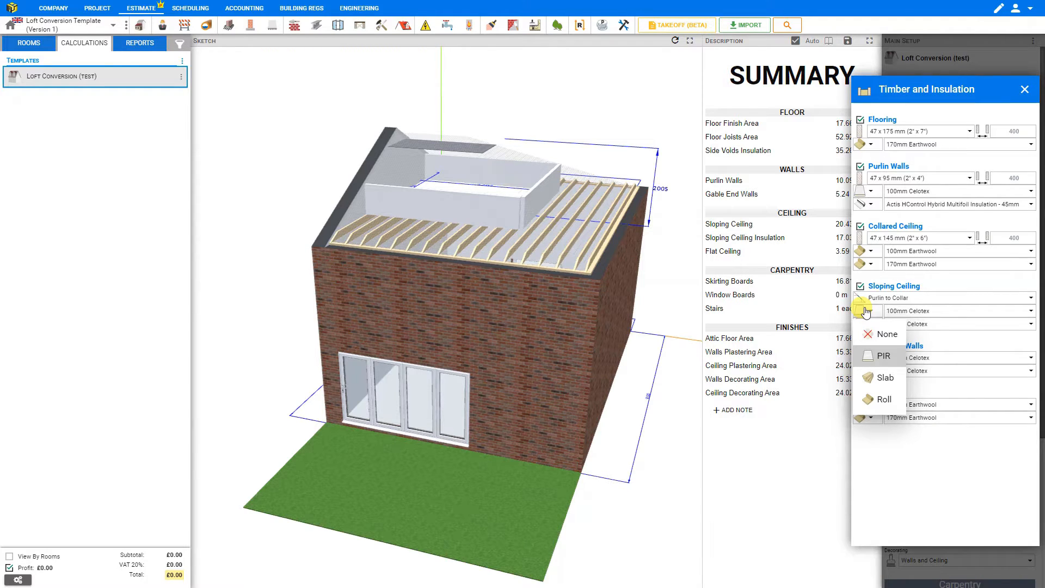
pyautogui.click(869, 313)
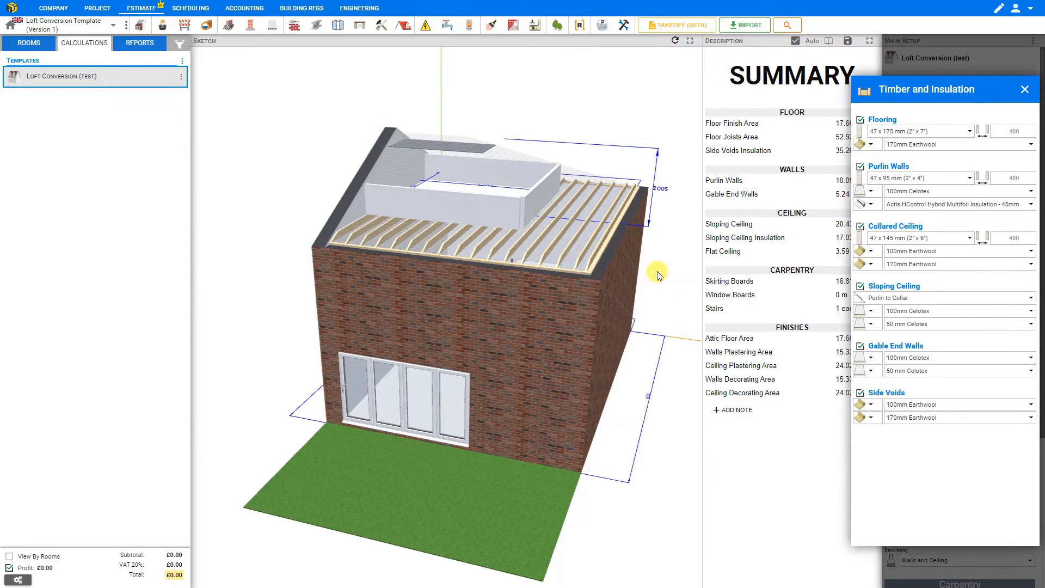
# - Set the gable end walls' first insulation layer to 90 mm Celotex and exclude gable end wall insulation from the estimate
pyautogui.click(872, 360)
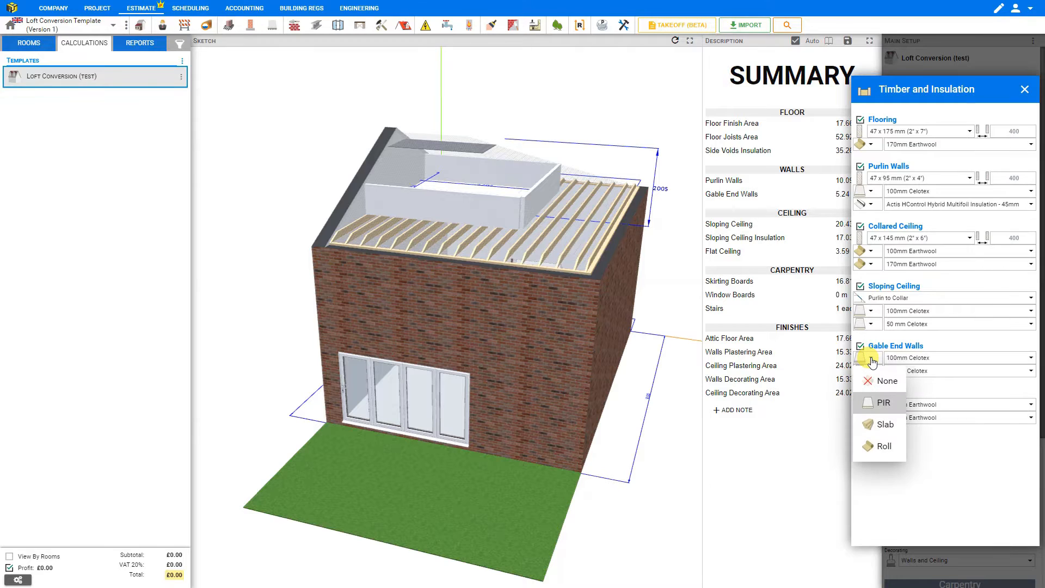
pyautogui.click(871, 359)
pyautogui.click(908, 358)
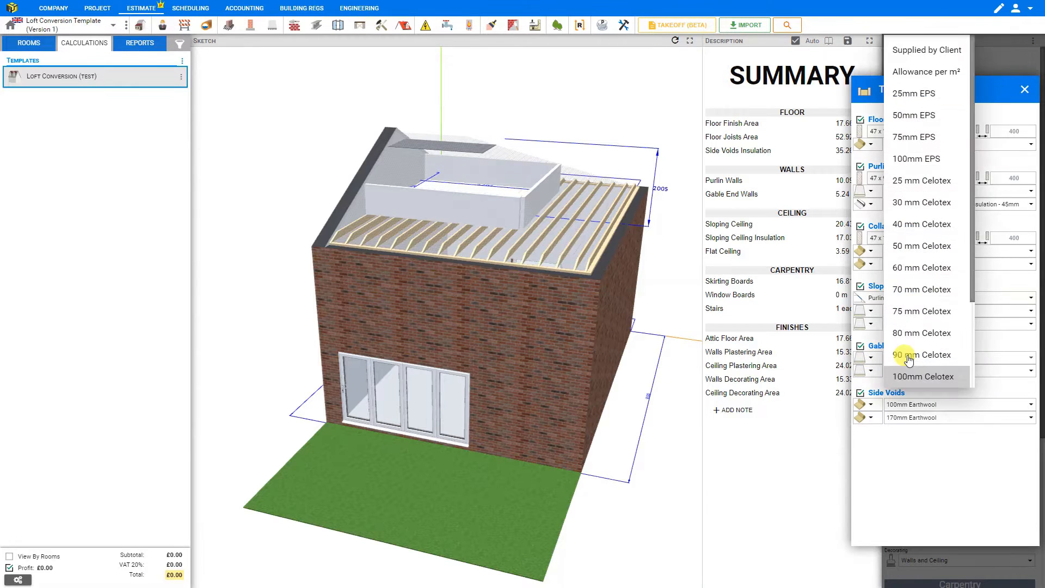
pyautogui.click(908, 357)
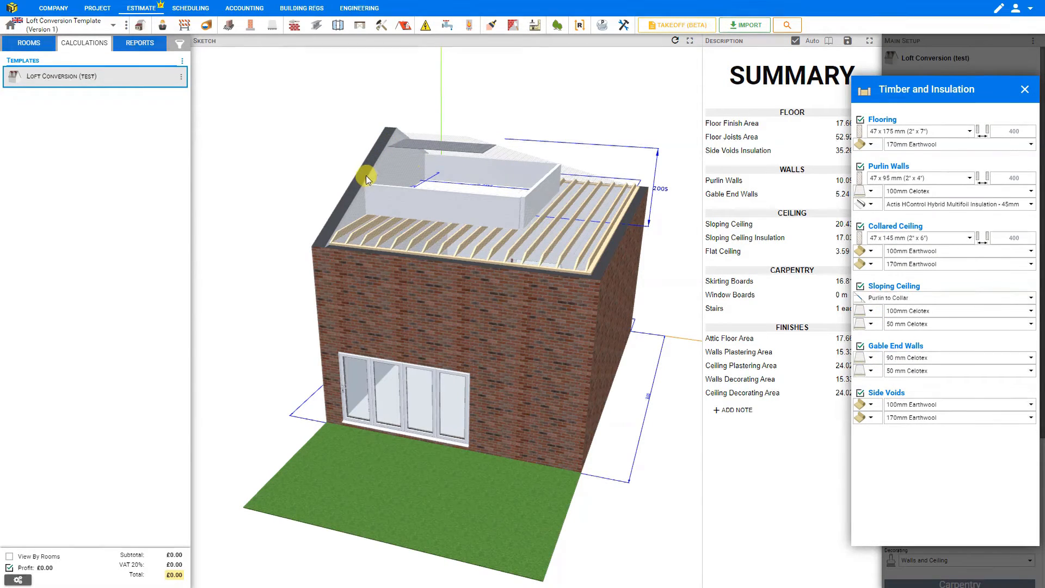
pyautogui.click(861, 348)
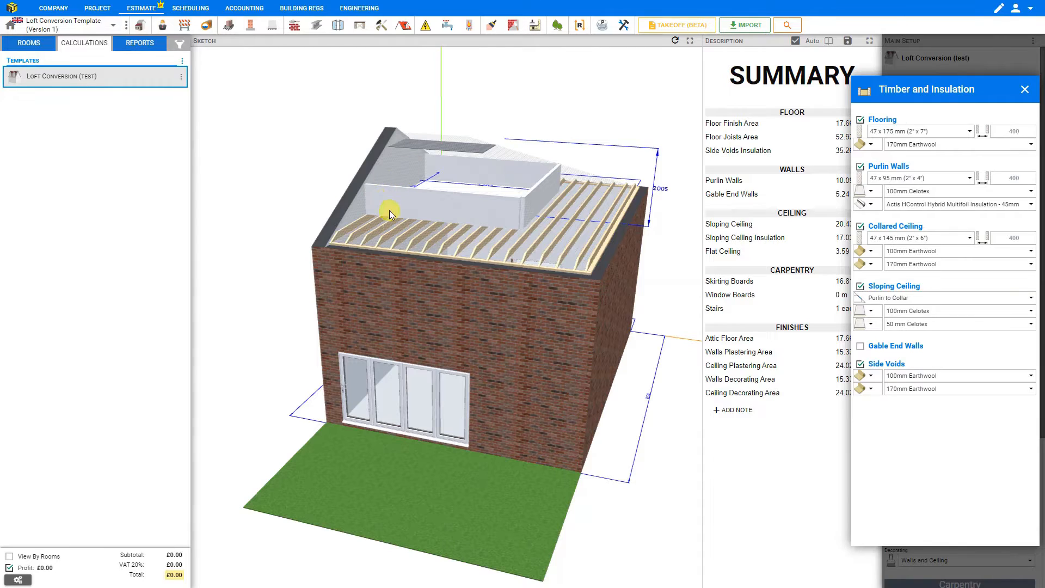
pyautogui.click(1025, 89)
# - Try the fully hipped and Gable roof shapes on the existing house, and return to the roof with one hipped end
pyautogui.click(949, 178)
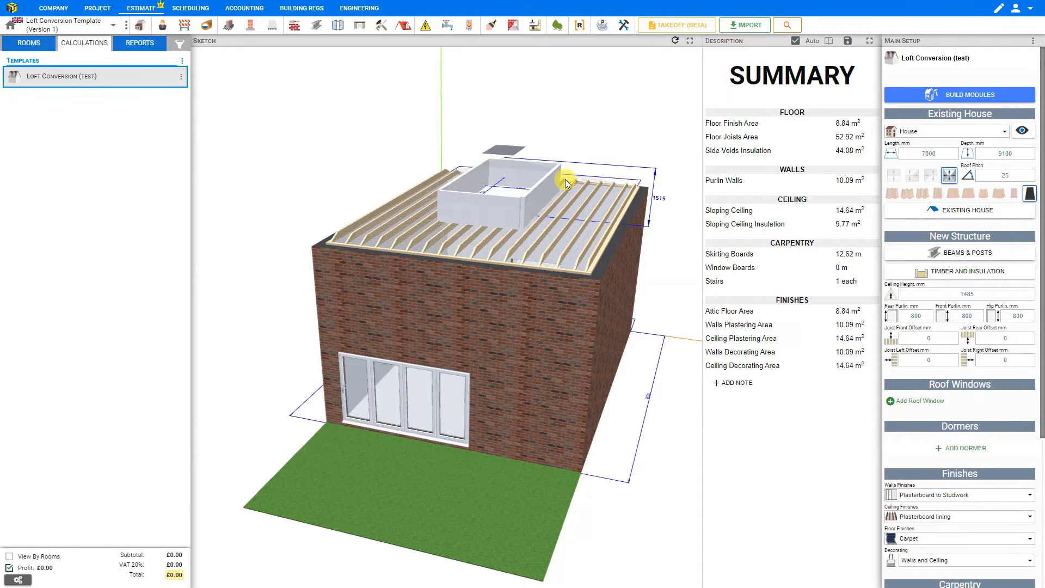
pyautogui.moveTo(560, 213); pyautogui.dragTo(549, 214)
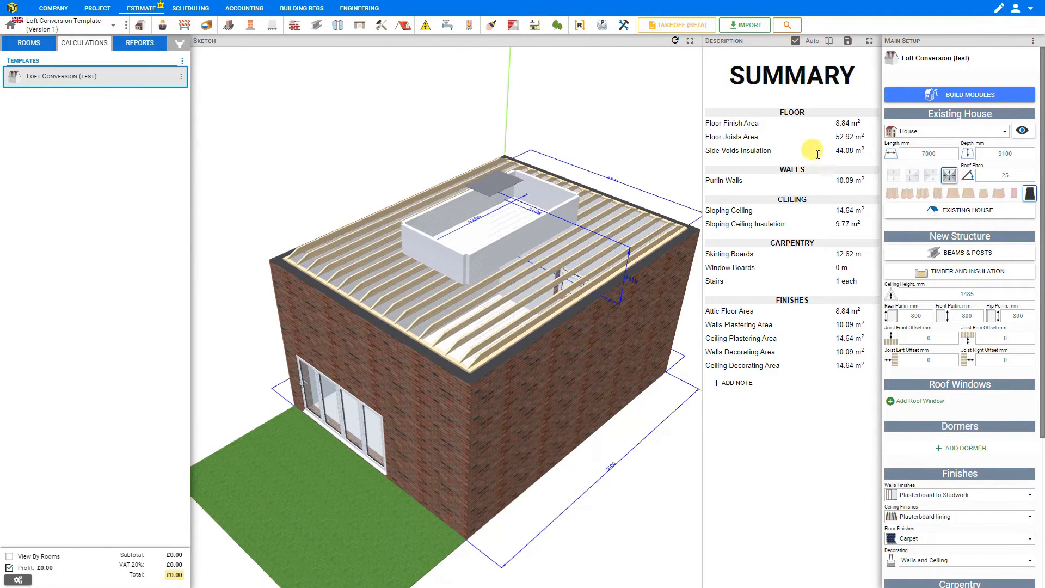
pyautogui.click(894, 177)
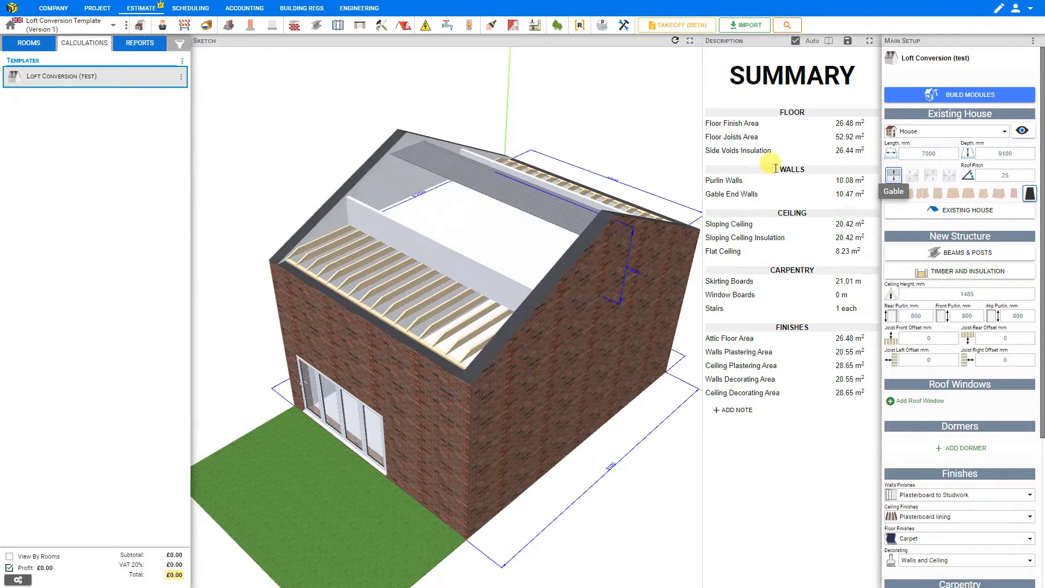
pyautogui.moveTo(522, 235)
pyautogui.mouseDown()
pyautogui.moveTo(502, 261)
pyautogui.moveTo(515, 250)
pyautogui.mouseUp()
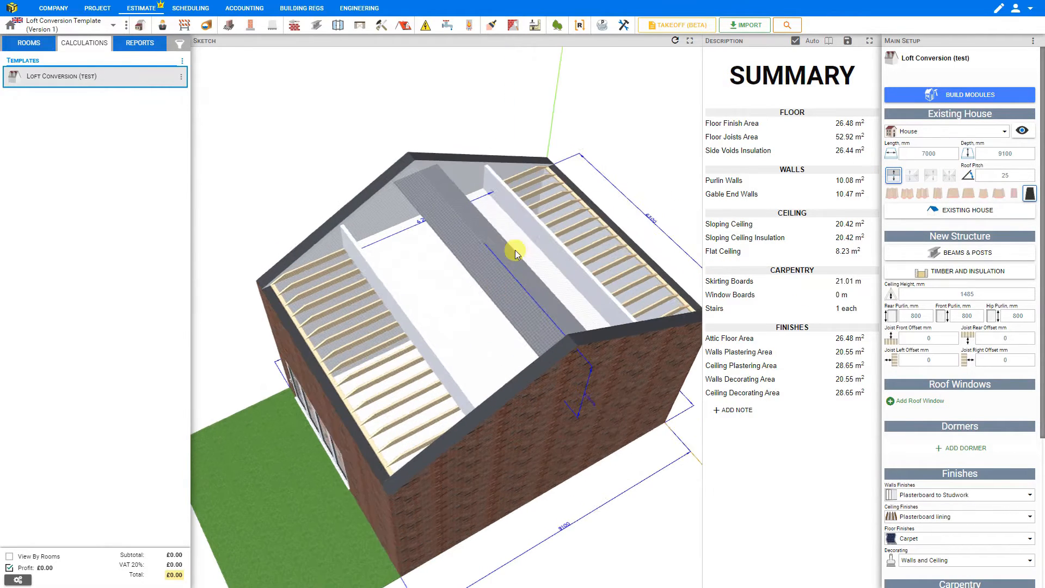
pyautogui.click(912, 176)
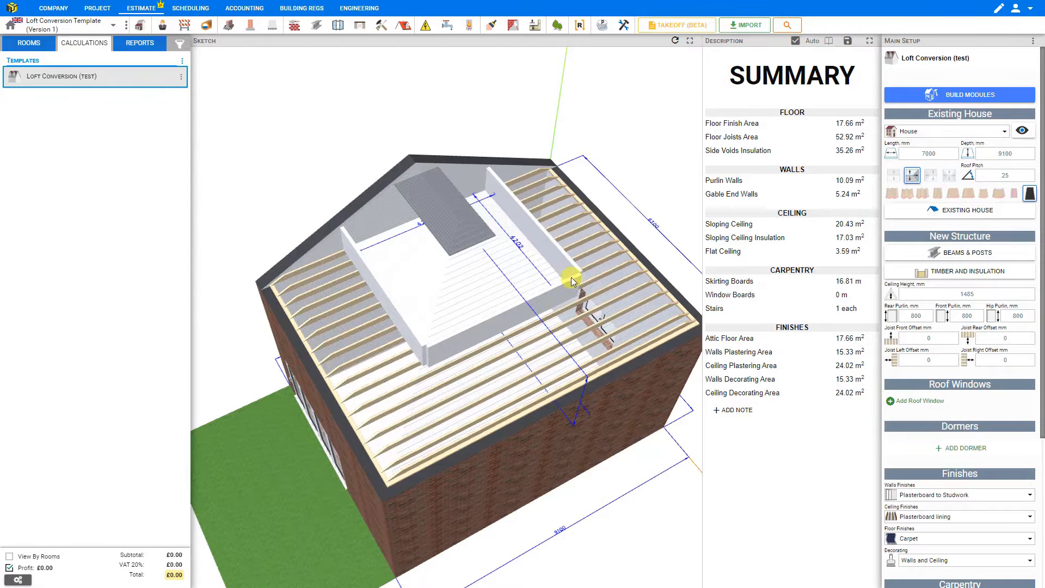
# - Check the insulation type options for both side void layers, keeping Roll for each
pyautogui.click(952, 273)
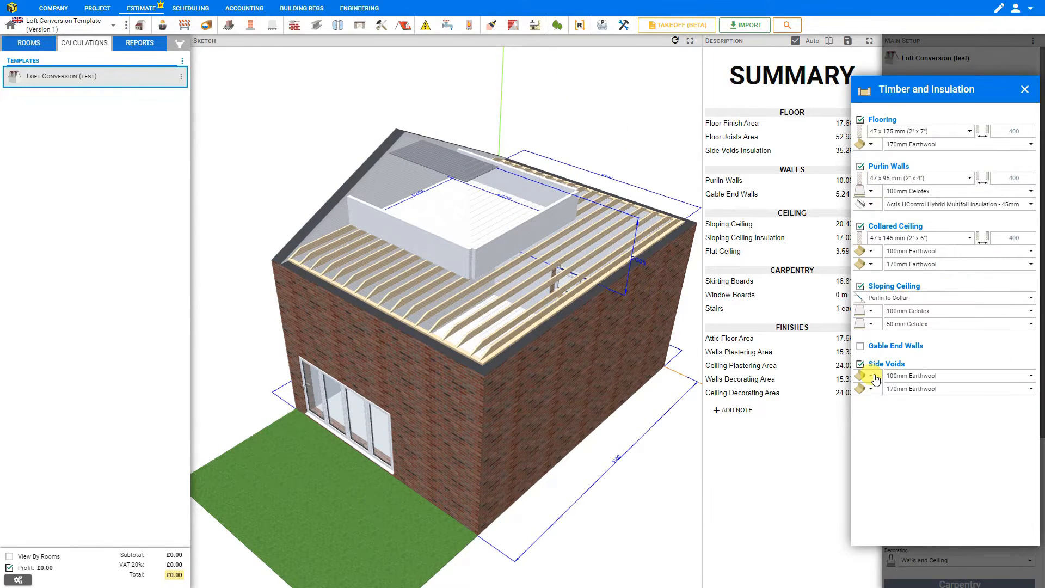
pyautogui.click(873, 377)
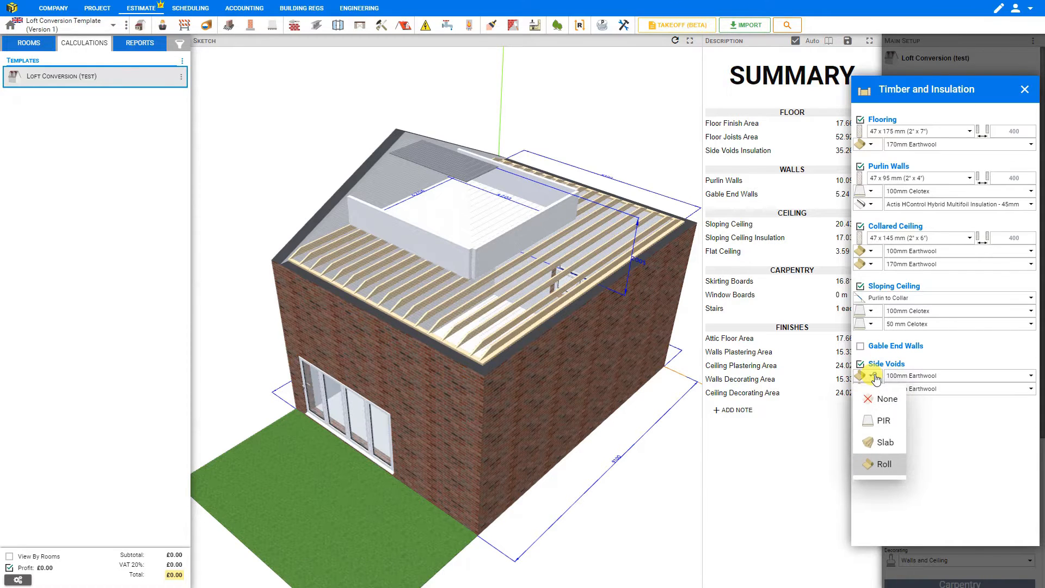
pyautogui.click(873, 377)
pyautogui.click(873, 389)
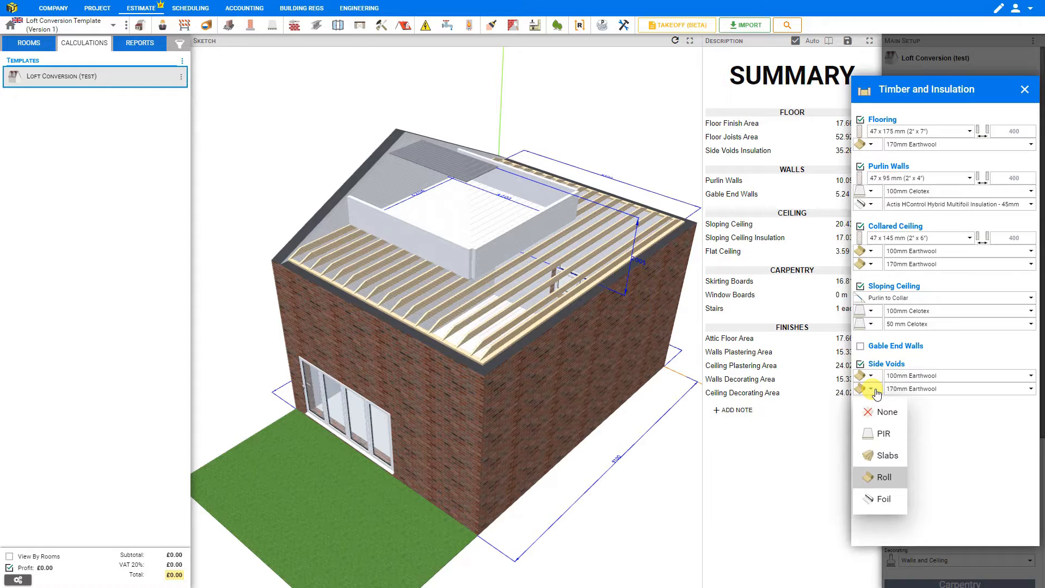
pyautogui.click(872, 389)
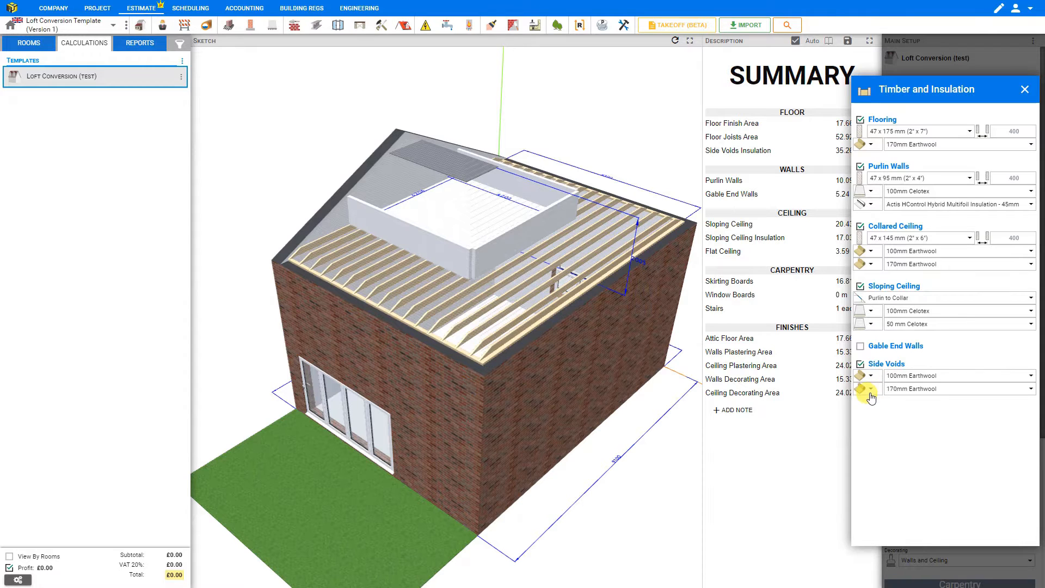
# - Try including the gable end walls in the timber and insulation settings, and exclude them again
pyautogui.click(861, 348)
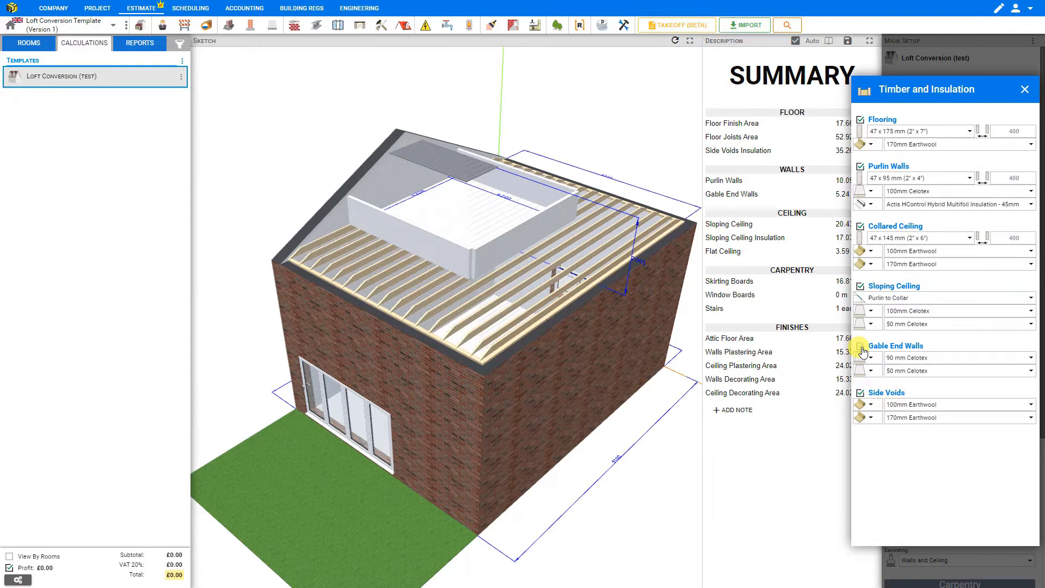
pyautogui.click(861, 348)
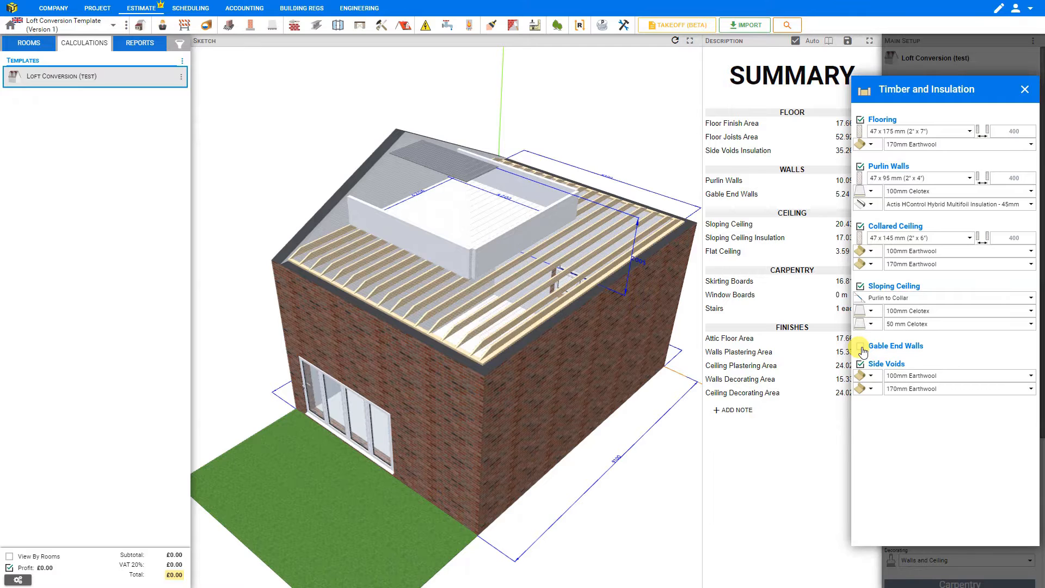
pyautogui.click(1024, 90)
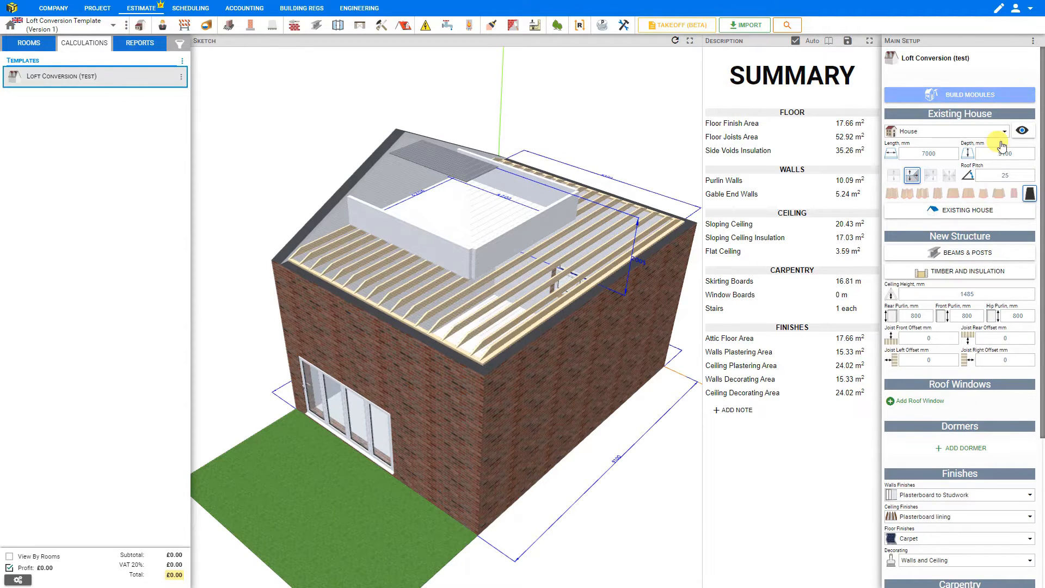
# - Try a ceiling height of 2400 mm and view the flat ceiling against the roof from a lower angle
pyautogui.doubleClick(978, 294)
pyautogui.write('2')
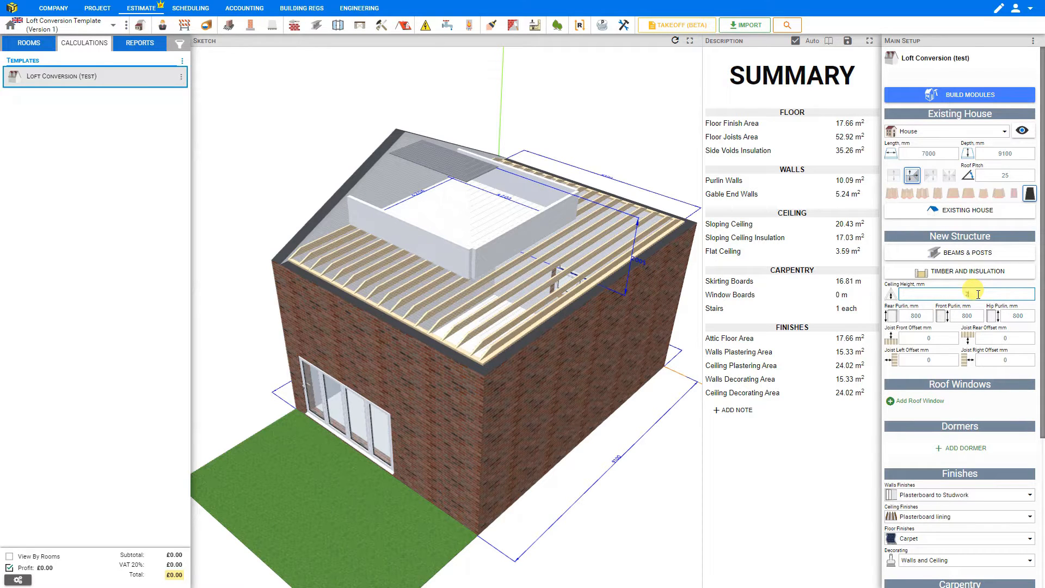
pyautogui.write('400')
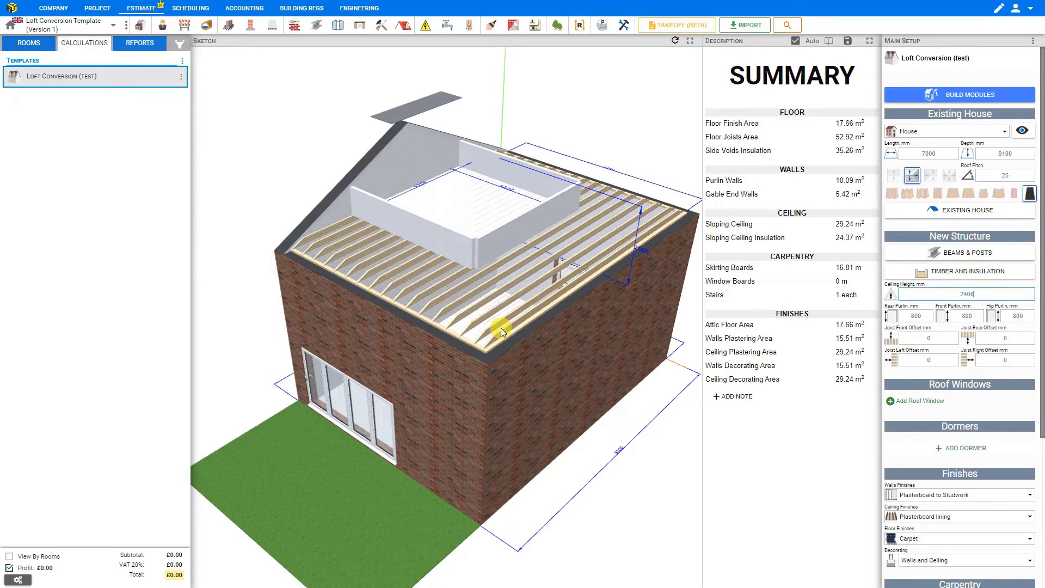
pyautogui.click(463, 286)
pyautogui.moveTo(464, 271); pyautogui.dragTo(432, 161)
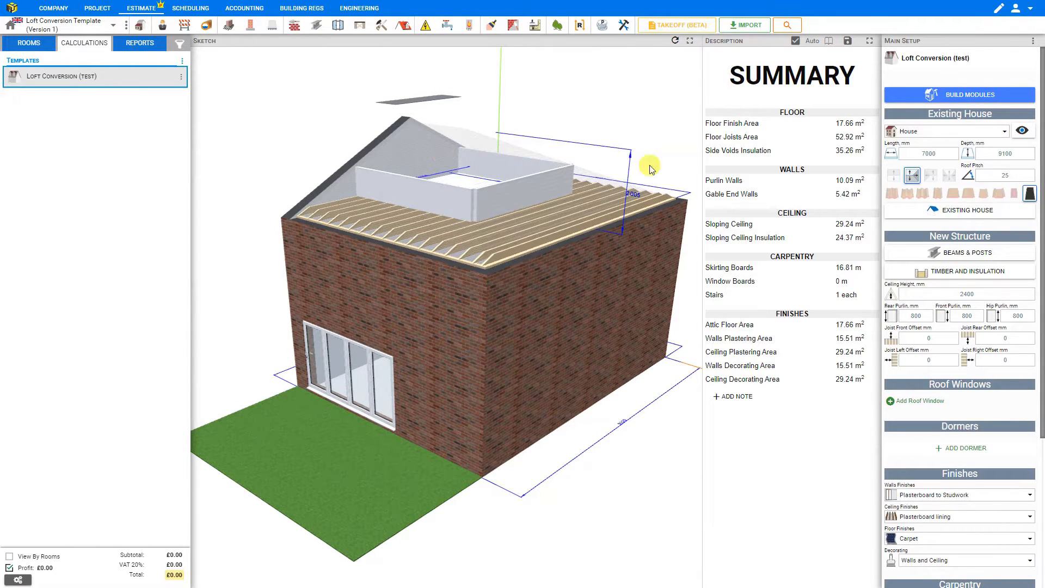
# - Try a roof pitch of 30 degrees and return it to 25 degrees
pyautogui.click(1013, 176)
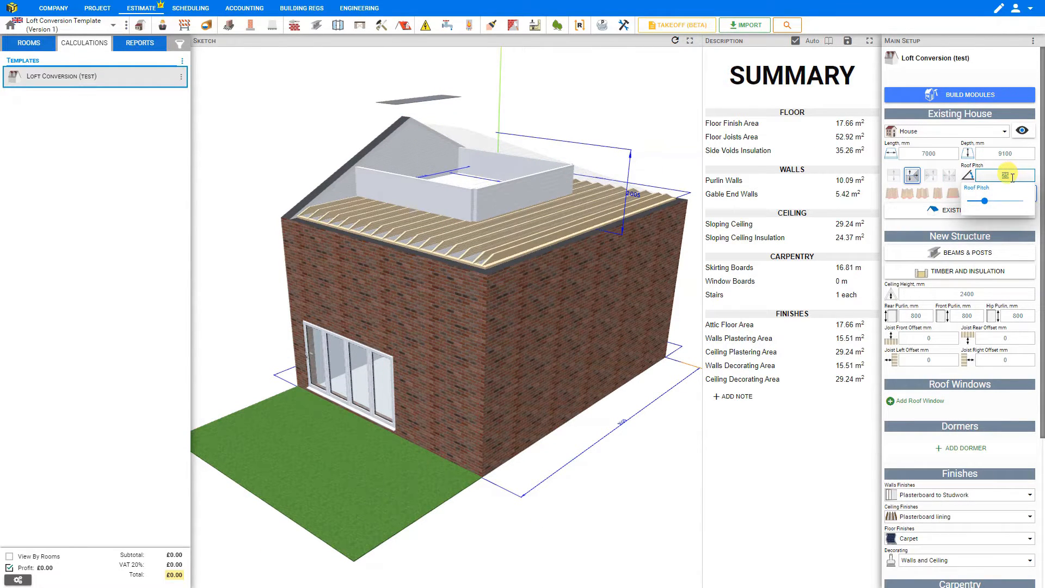
pyautogui.write('30')
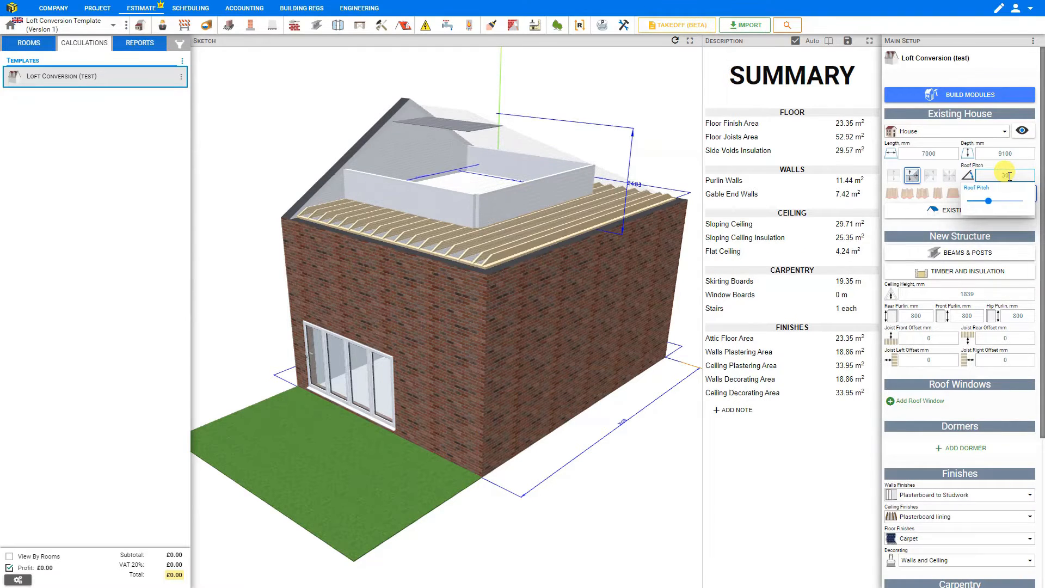
pyautogui.press('BackSpace')
pyautogui.write('25')
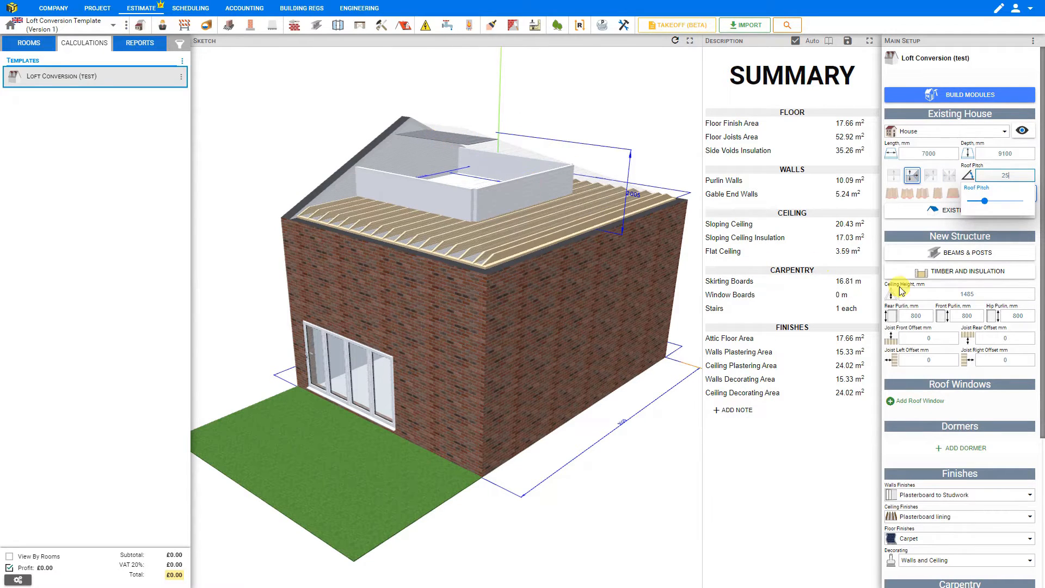
# - Raise the new structure's ceiling height to 1770 mm
pyautogui.click(973, 293)
pyautogui.scroll(2, 469, 203)
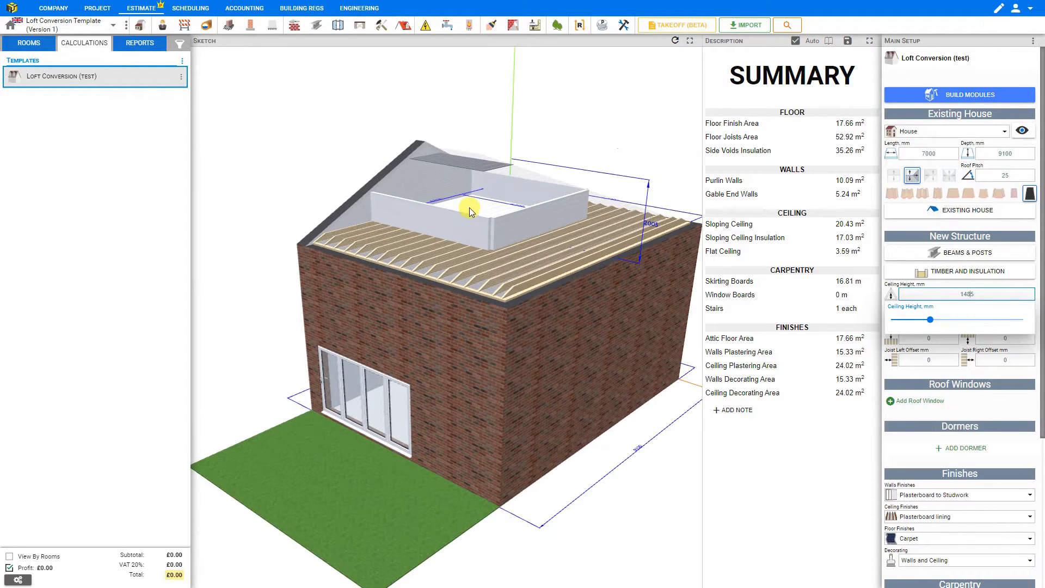
pyautogui.scroll(2, 472, 212)
pyautogui.moveTo(470, 233); pyautogui.dragTo(472, 260)
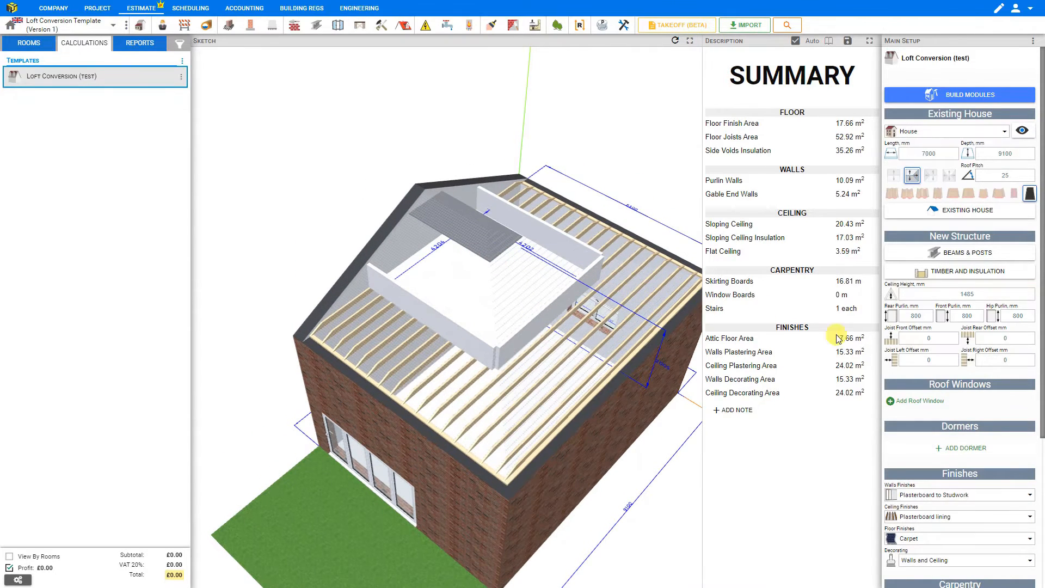
pyautogui.click(970, 294)
pyautogui.click(969, 294)
pyautogui.moveTo(932, 322)
pyautogui.mouseDown()
pyautogui.moveTo(947, 322)
pyautogui.moveTo(937, 323)
pyautogui.mouseUp()
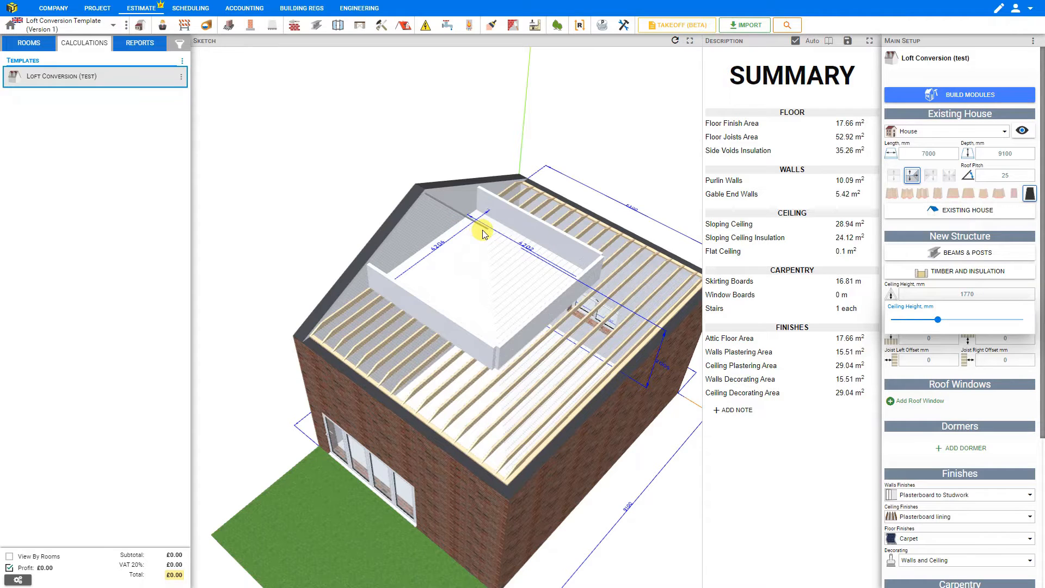
pyautogui.click(917, 283)
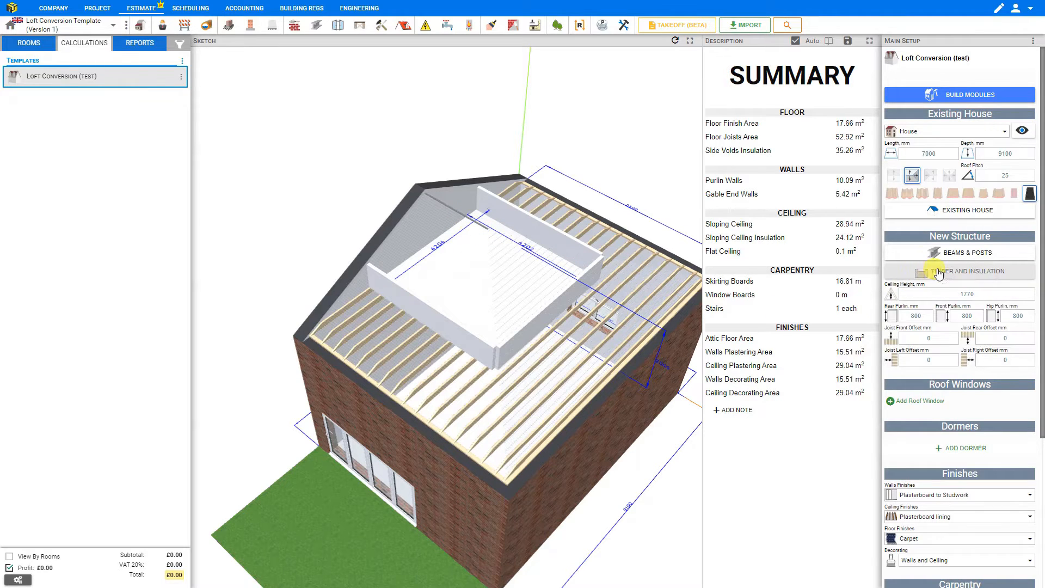
# - Exclude the collared ceiling from the timber and insulation settings and set the sloping ceiling insulation extent to Purlin to Ridge
pyautogui.click(942, 273)
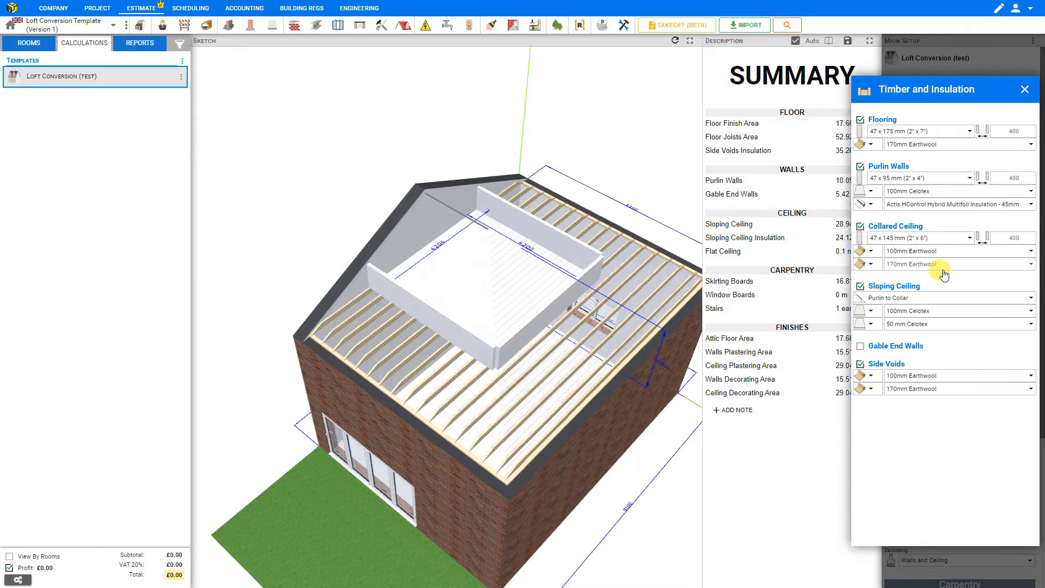
pyautogui.click(861, 227)
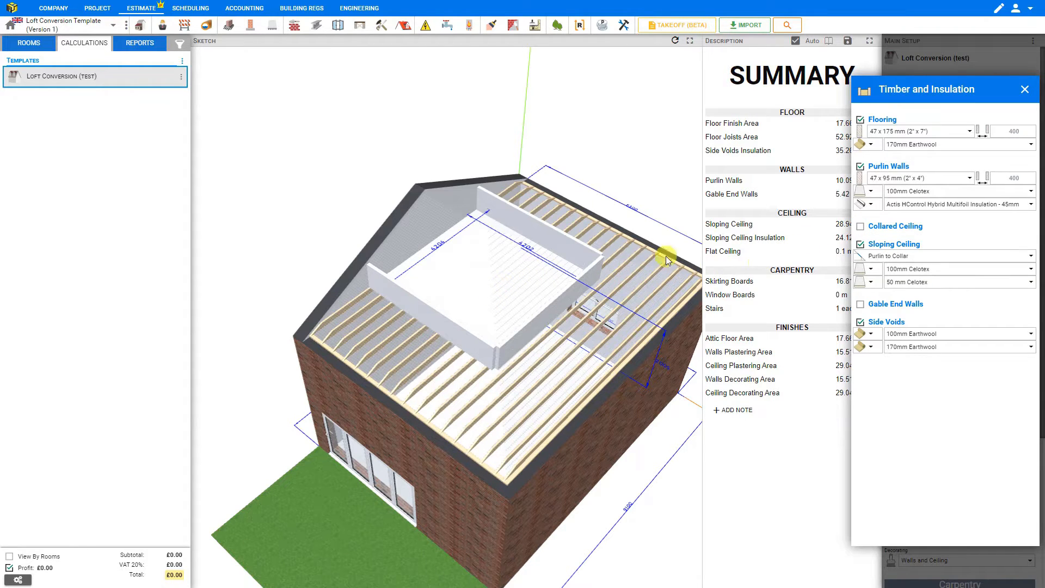
pyautogui.click(915, 256)
pyautogui.click(911, 352)
# - Include the collared ceiling again and return the sloping ceiling insulation extent to Purlin to Collar
pyautogui.click(860, 226)
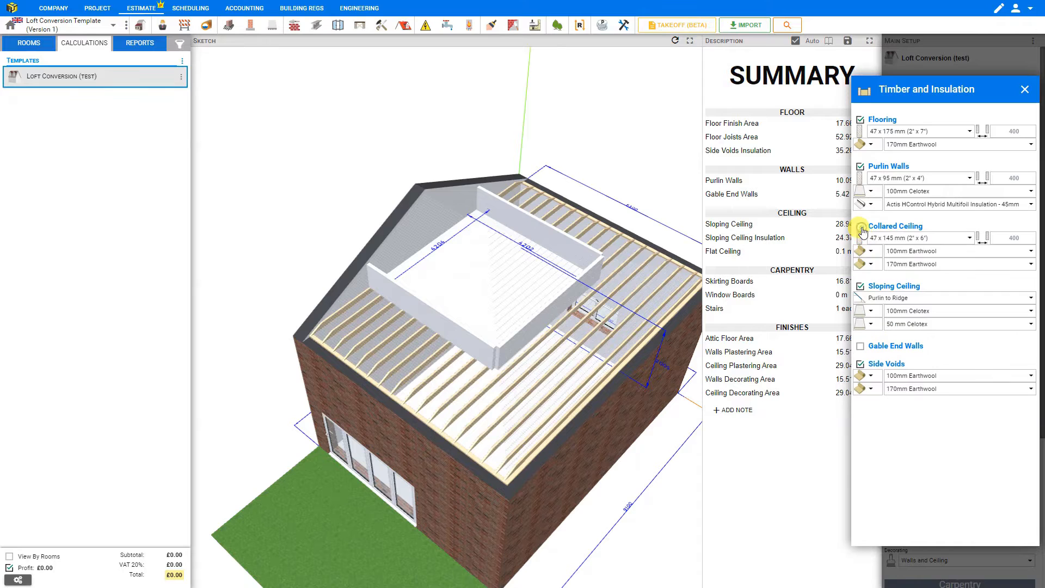
pyautogui.click(918, 299)
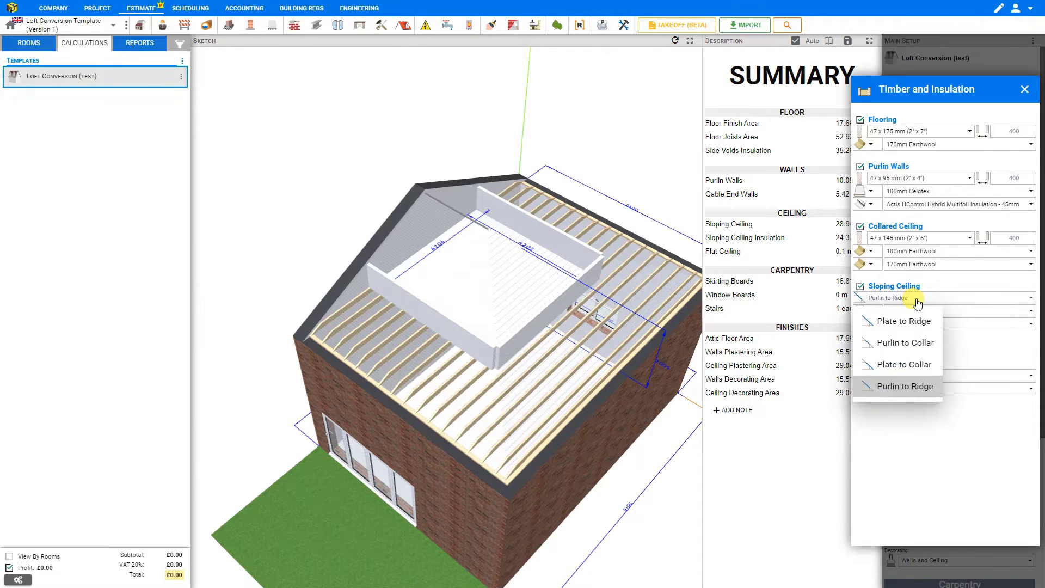
pyautogui.click(919, 343)
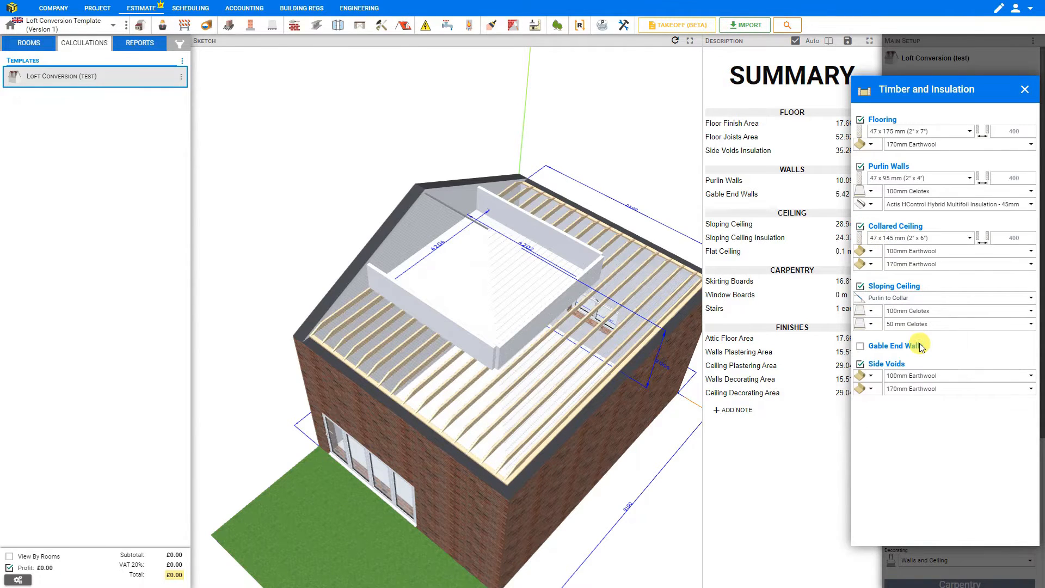
# - Close the timber and insulation settings and set the new structure's ceiling height to 1400 mm
pyautogui.click(1024, 90)
pyautogui.click(972, 294)
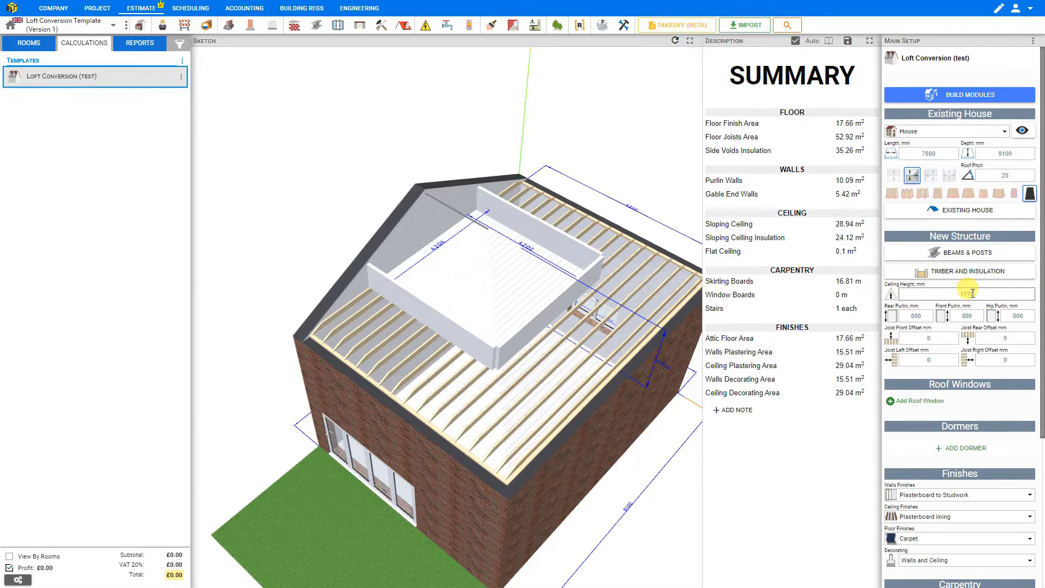
pyautogui.click(973, 294)
pyautogui.doubleClick(972, 292)
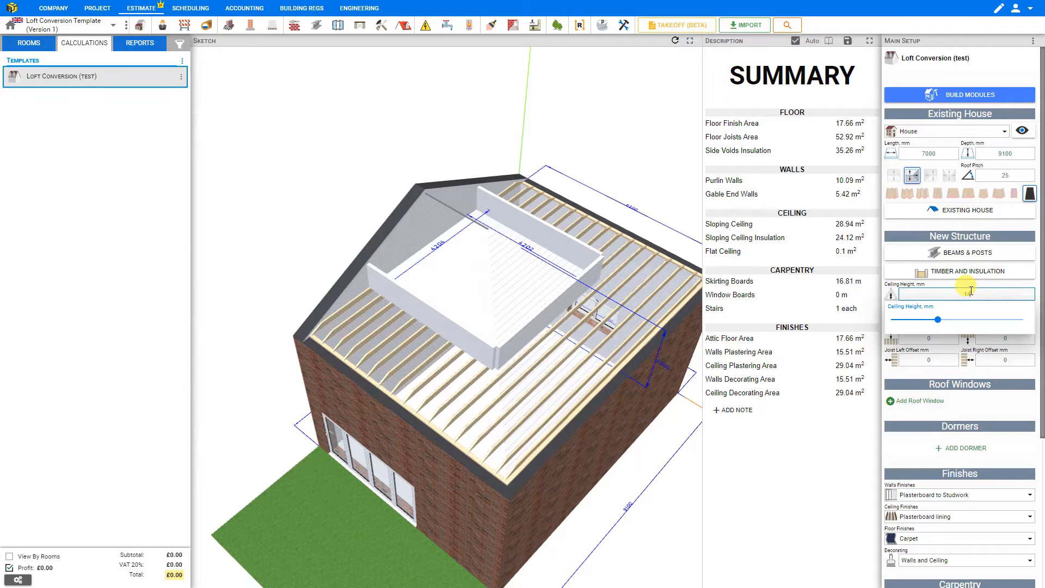
pyautogui.write('1400')
pyautogui.click(926, 316)
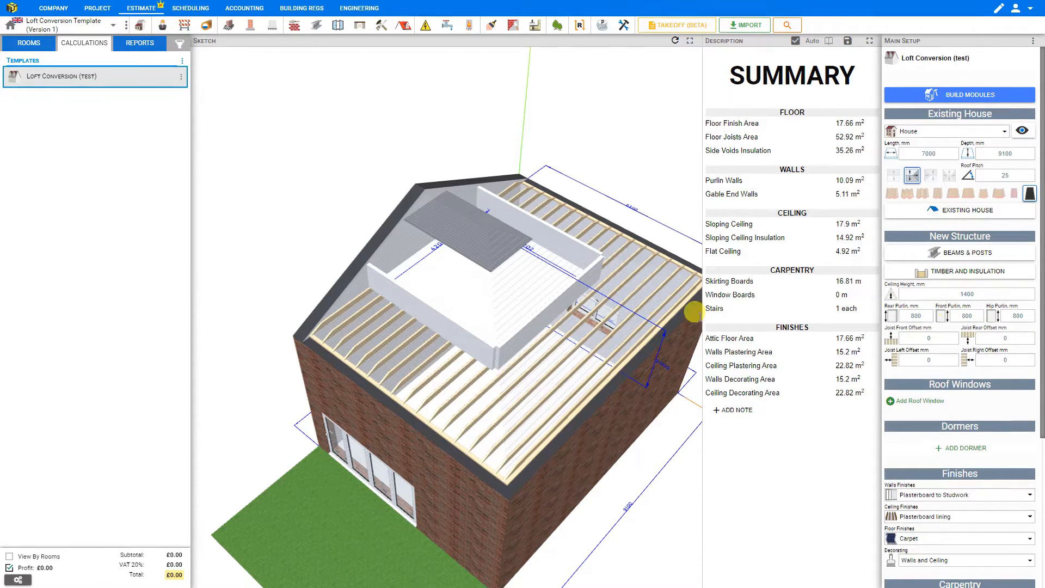
# - Try rear purlin heights of 39 mm and 1320 mm, and return the rear purlin to 800 mm
pyautogui.moveTo(507, 351); pyautogui.dragTo(537, 261)
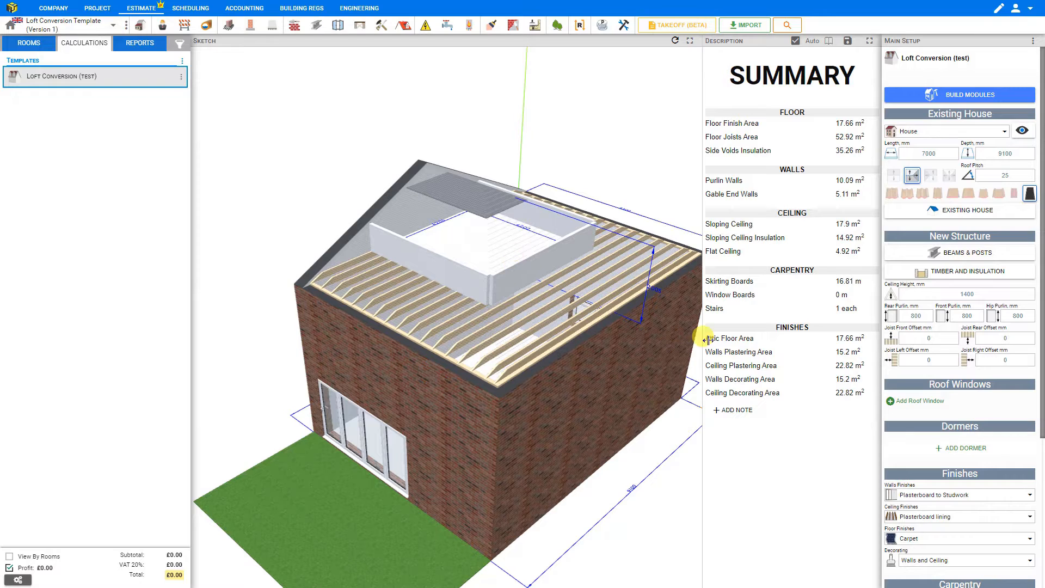
pyautogui.click(918, 315)
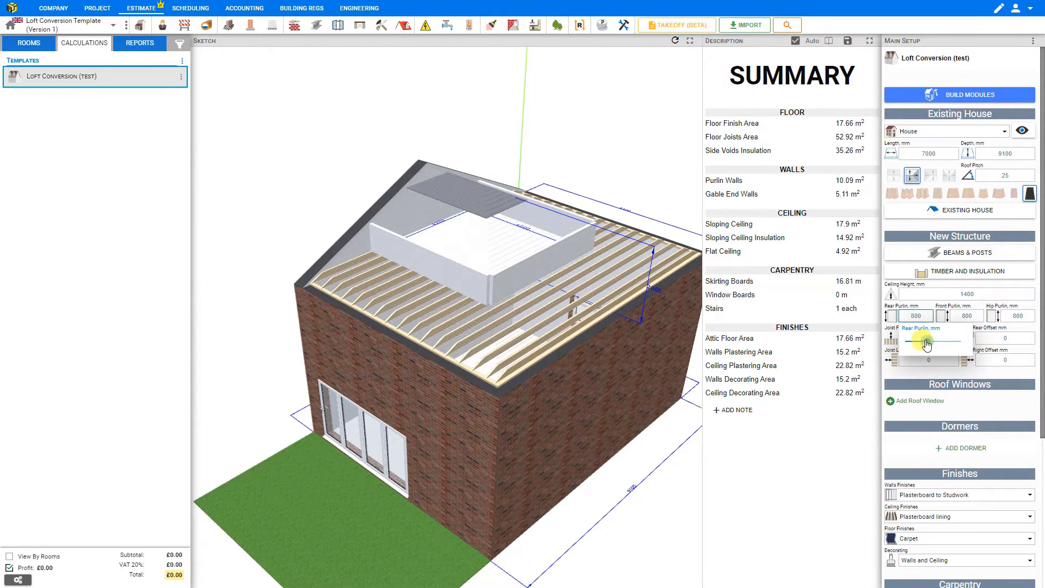
pyautogui.click(927, 341)
pyautogui.moveTo(923, 345); pyautogui.dragTo(412, 324)
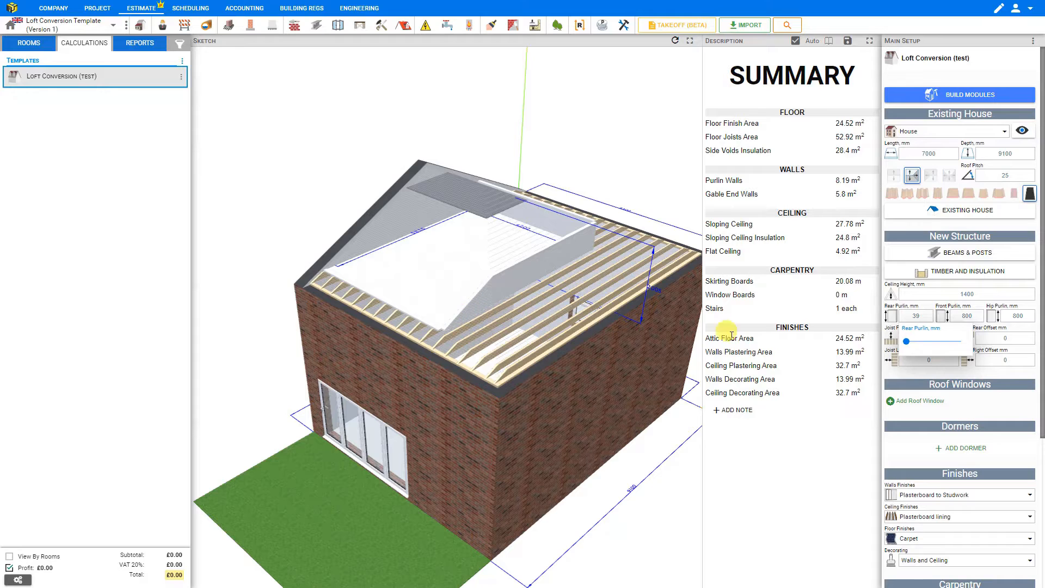
pyautogui.moveTo(933, 344); pyautogui.dragTo(942, 342)
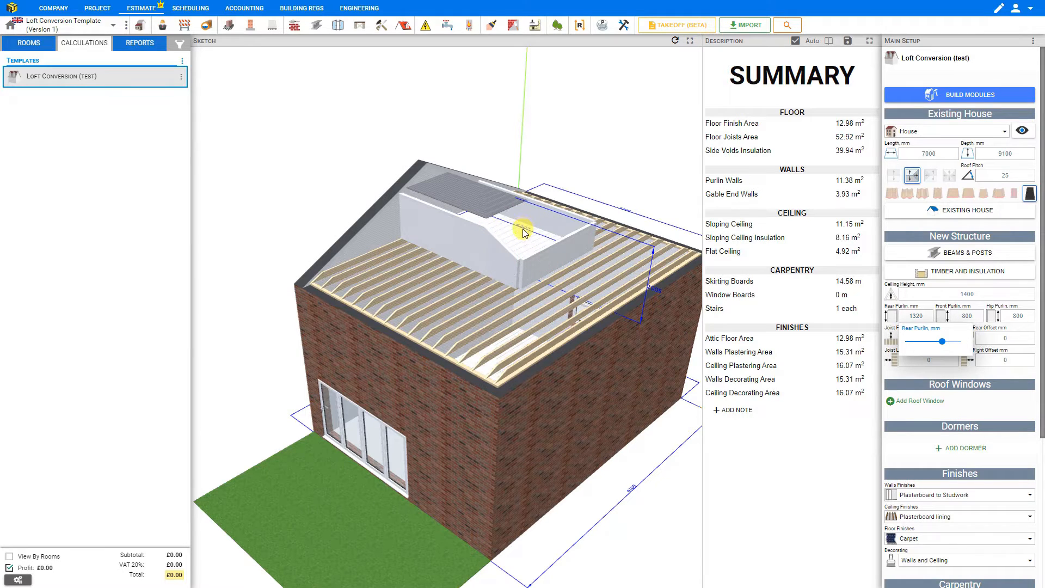
pyautogui.click(920, 316)
pyautogui.write('800')
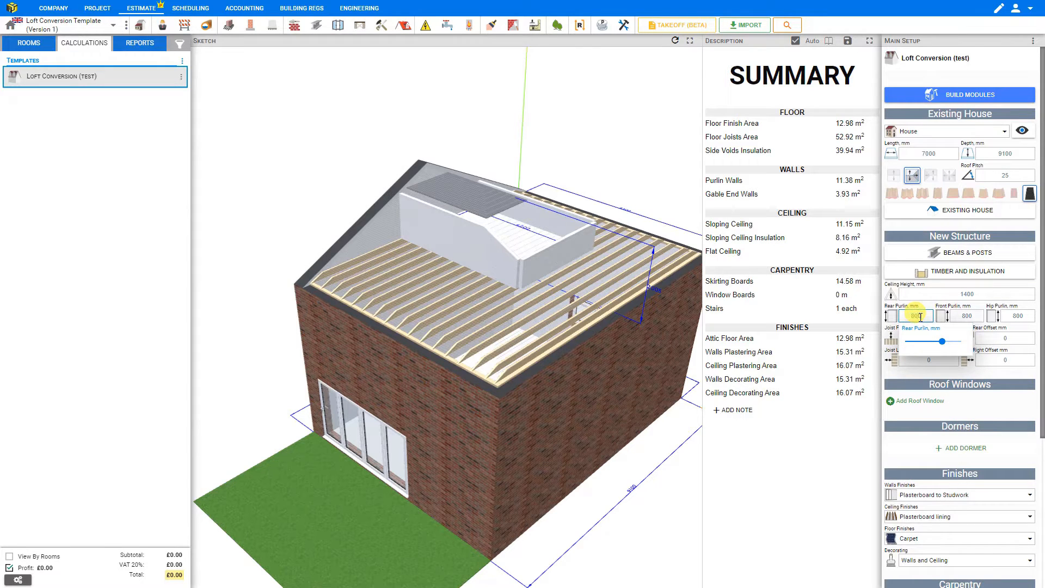
pyautogui.click(929, 305)
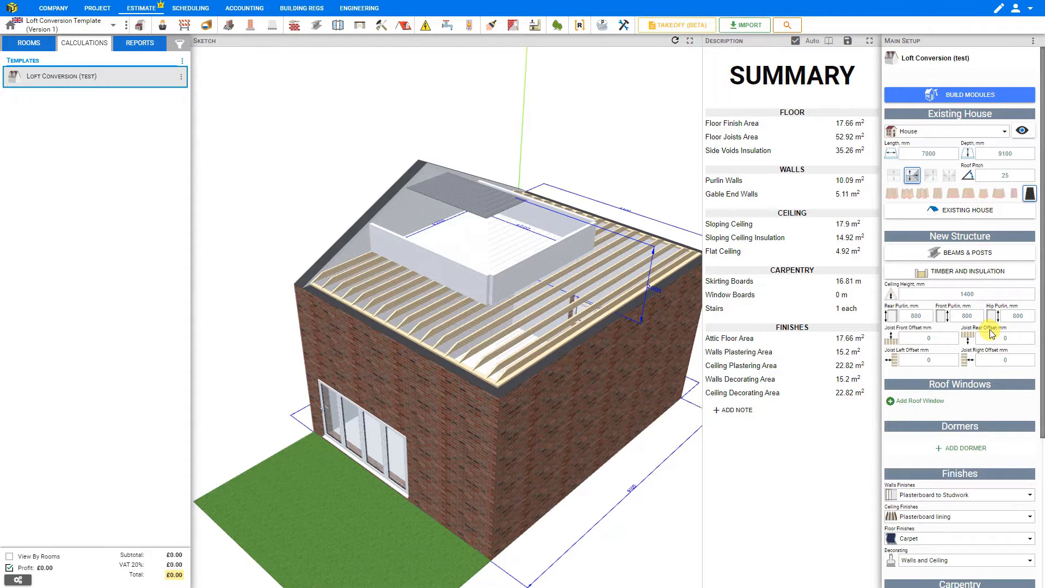
# - Set the joist front offset to 1795 mm
pyautogui.click(937, 340)
pyautogui.moveTo(907, 364); pyautogui.dragTo(918, 369)
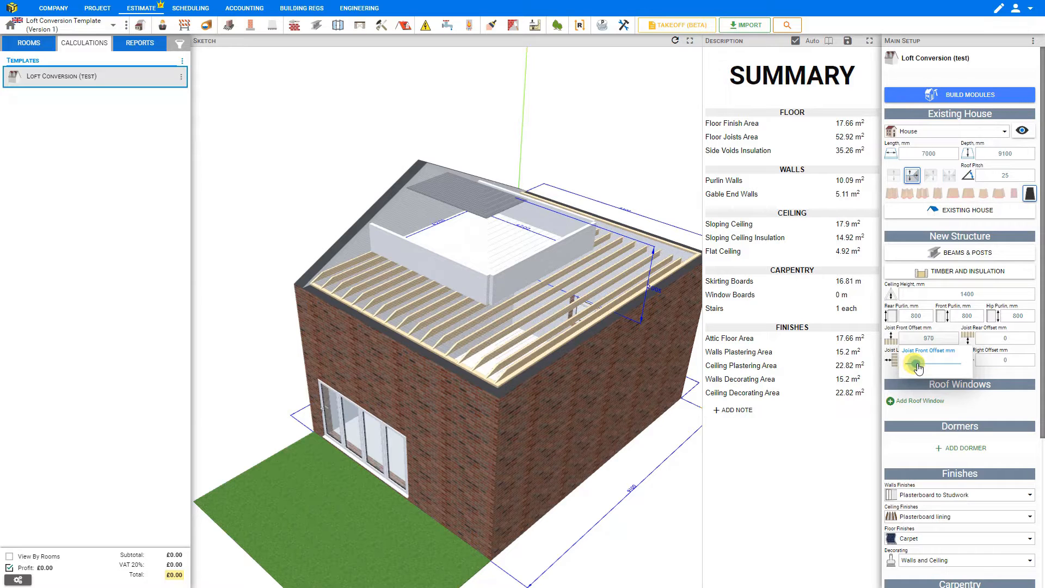
pyautogui.moveTo(918, 369); pyautogui.dragTo(928, 367)
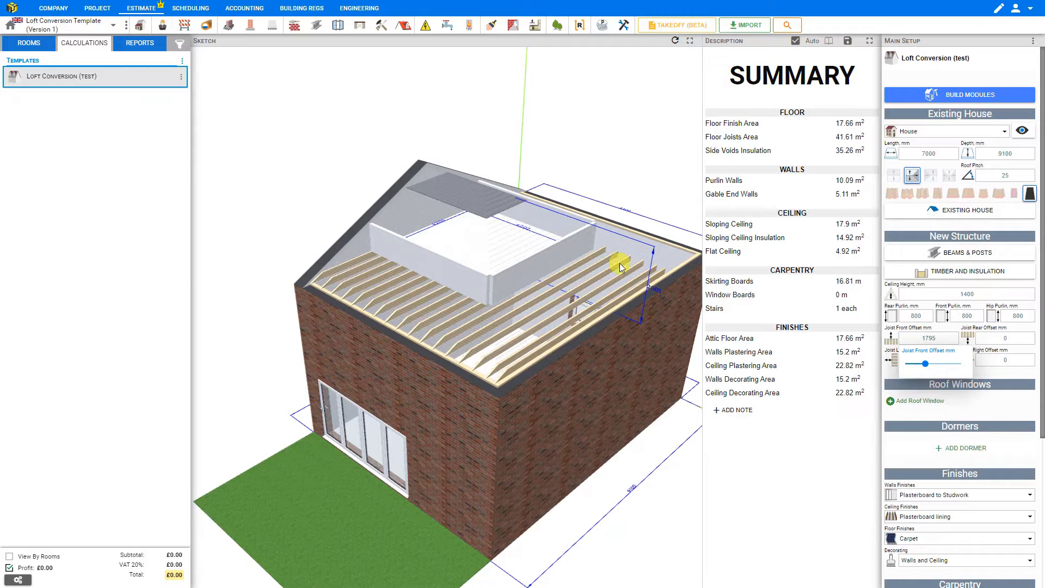
# - Try a joist rear offset of 1700 mm and return it to 0
pyautogui.click(1007, 339)
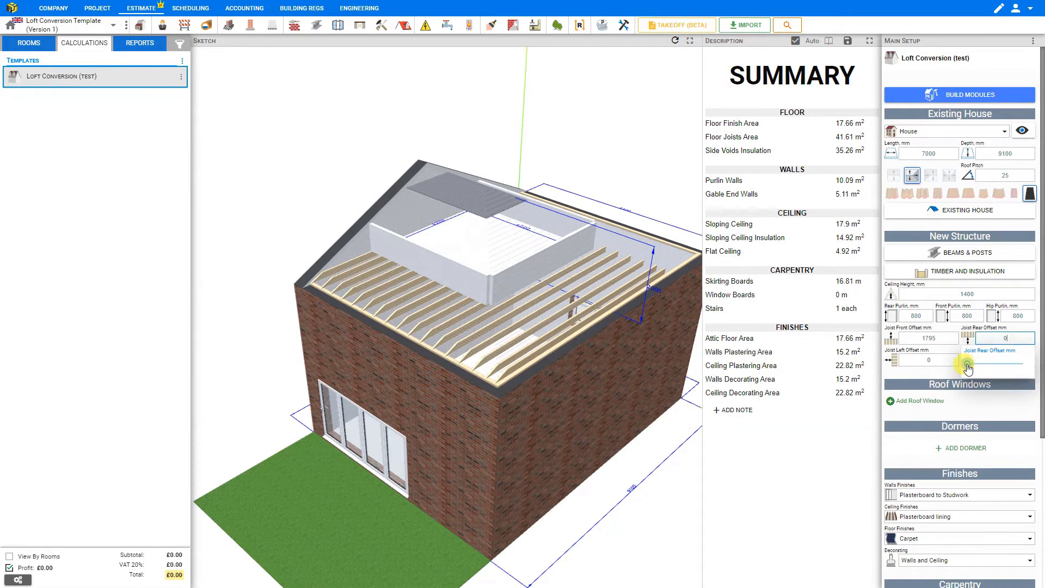
pyautogui.click(982, 365)
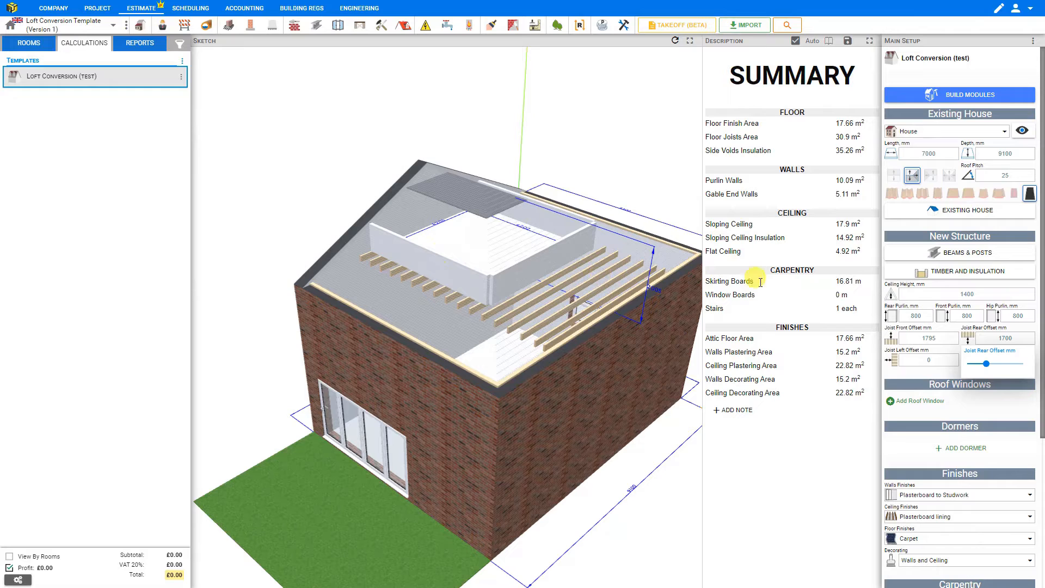
pyautogui.moveTo(990, 367); pyautogui.dragTo(361, 254)
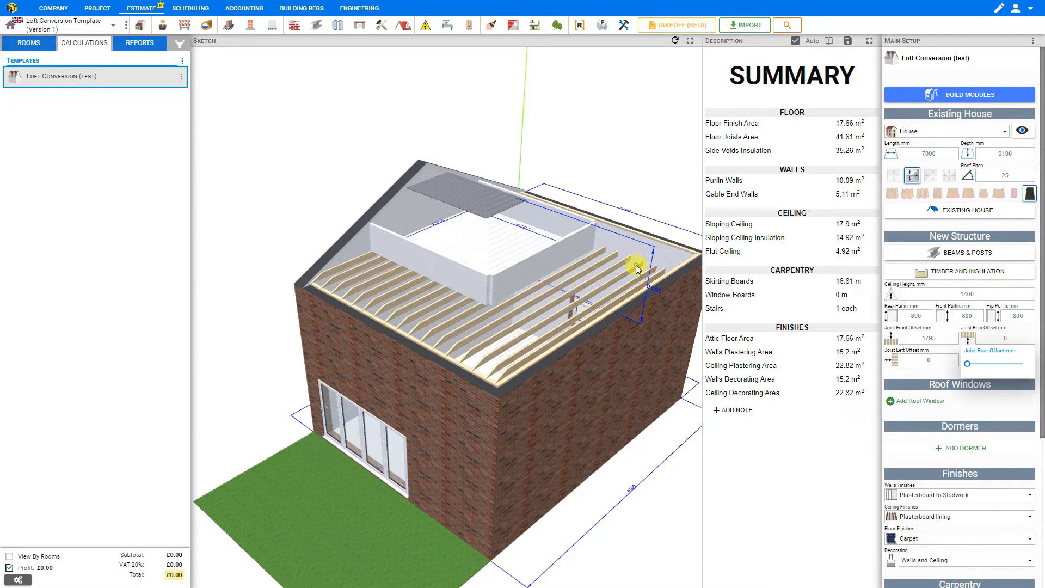
# - Try a joist left offset of 1505 mm, inspect the joists in the model, and return the offset to 0
pyautogui.moveTo(629, 271)
pyautogui.mouseDown()
pyautogui.moveTo(587, 277)
pyautogui.moveTo(608, 346)
pyautogui.mouseUp()
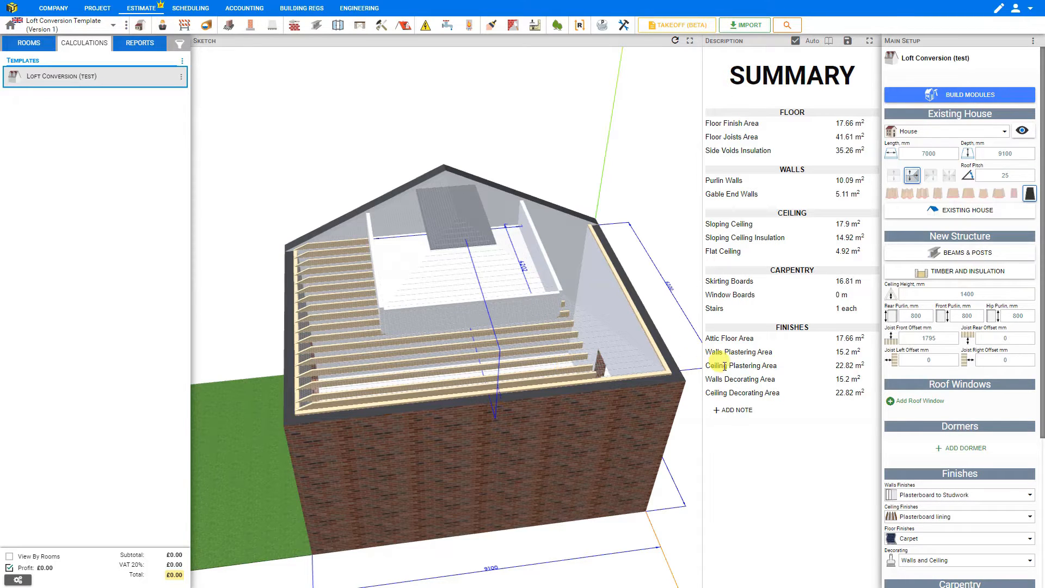
pyautogui.click(931, 361)
pyautogui.moveTo(906, 385); pyautogui.dragTo(921, 385)
pyautogui.moveTo(550, 368); pyautogui.dragTo(451, 348)
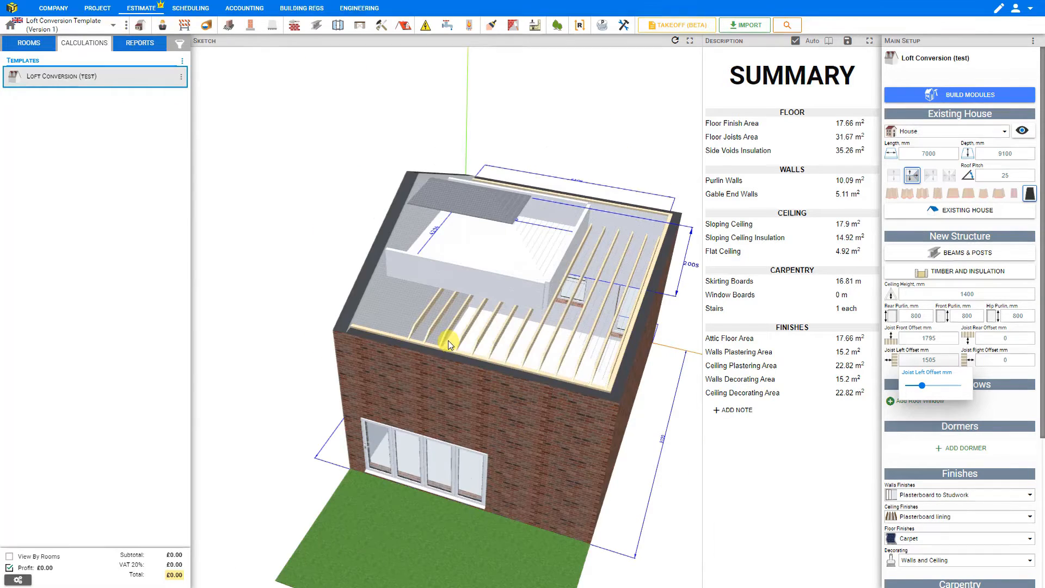
pyautogui.moveTo(416, 300); pyautogui.dragTo(419, 298)
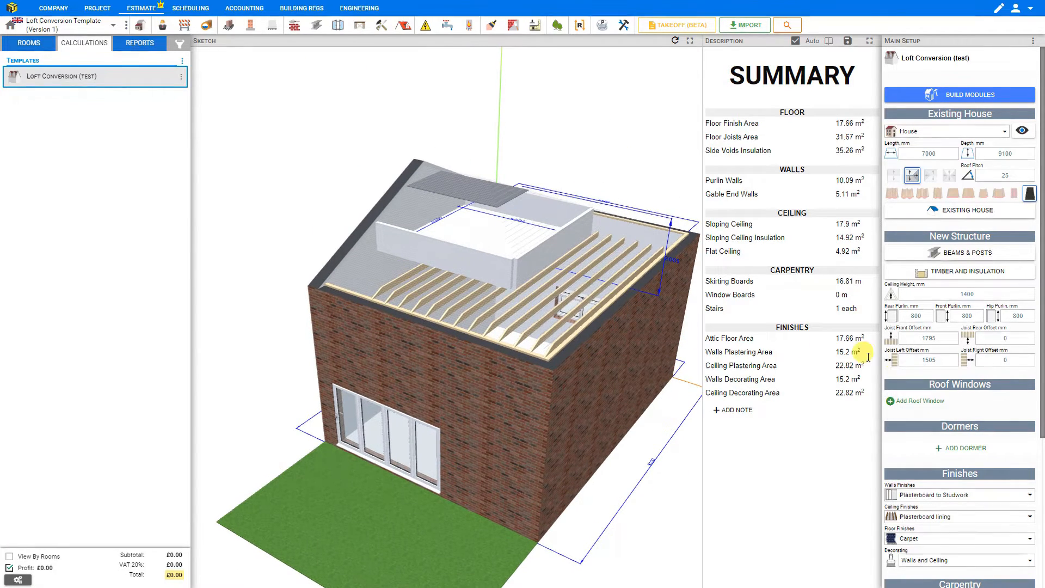
pyautogui.click(924, 359)
pyautogui.moveTo(923, 385); pyautogui.dragTo(898, 386)
# - Try a joist right offset of 1455 mm and return it to 0
pyautogui.click(1010, 359)
pyautogui.click(967, 385)
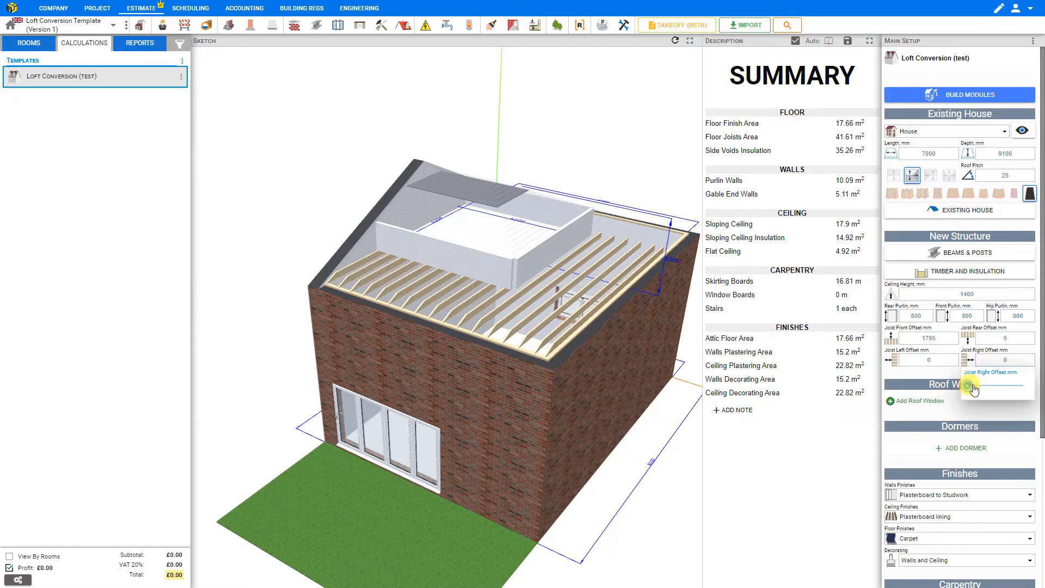
pyautogui.moveTo(967, 385); pyautogui.dragTo(984, 386)
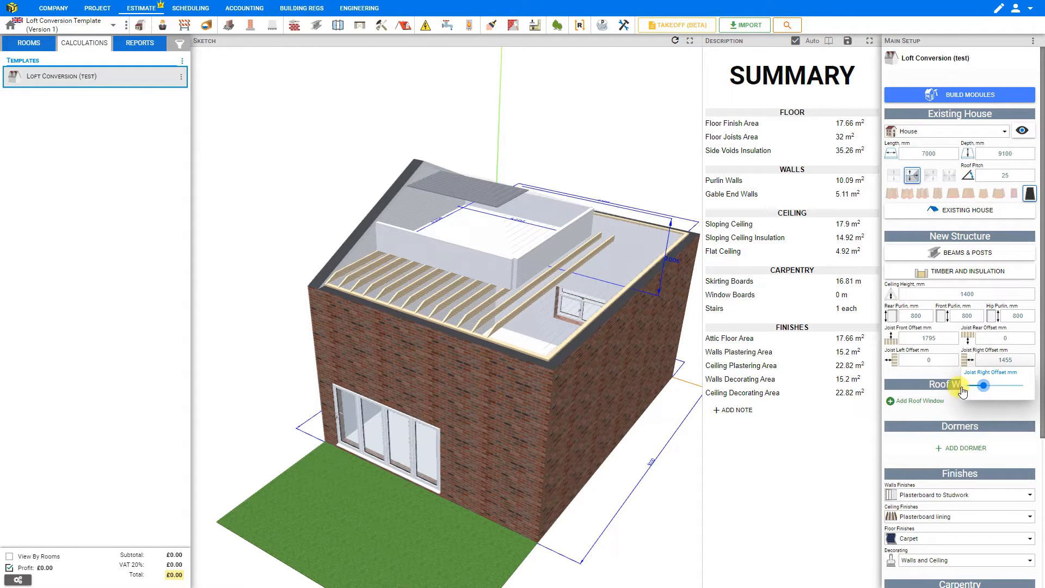
pyautogui.moveTo(984, 386); pyautogui.dragTo(969, 386)
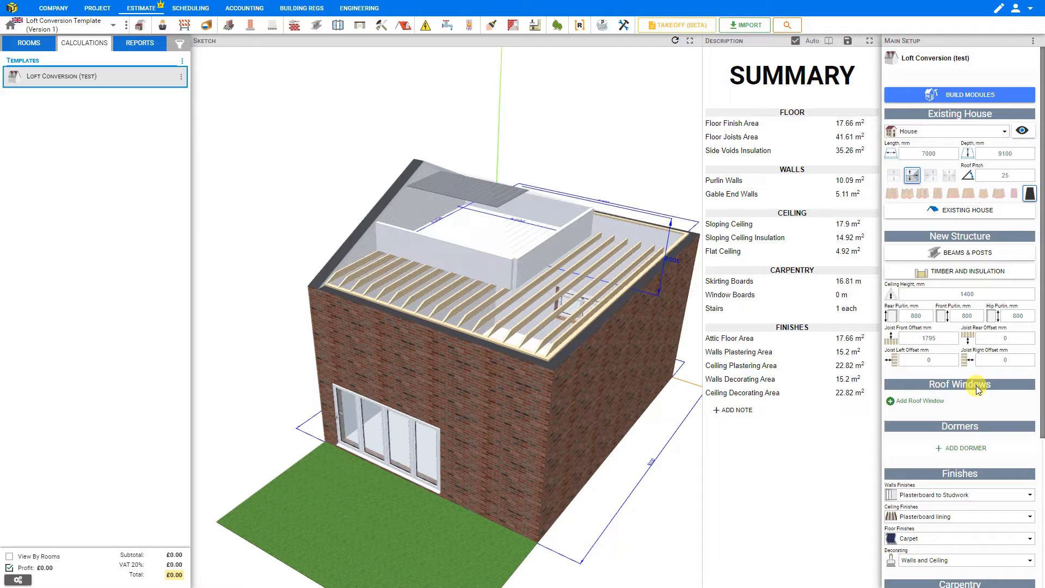
# - Show the roof in the 3D model through the house's visibility settings
pyautogui.click(1022, 131)
pyautogui.click(897, 178)
pyautogui.click(897, 178)
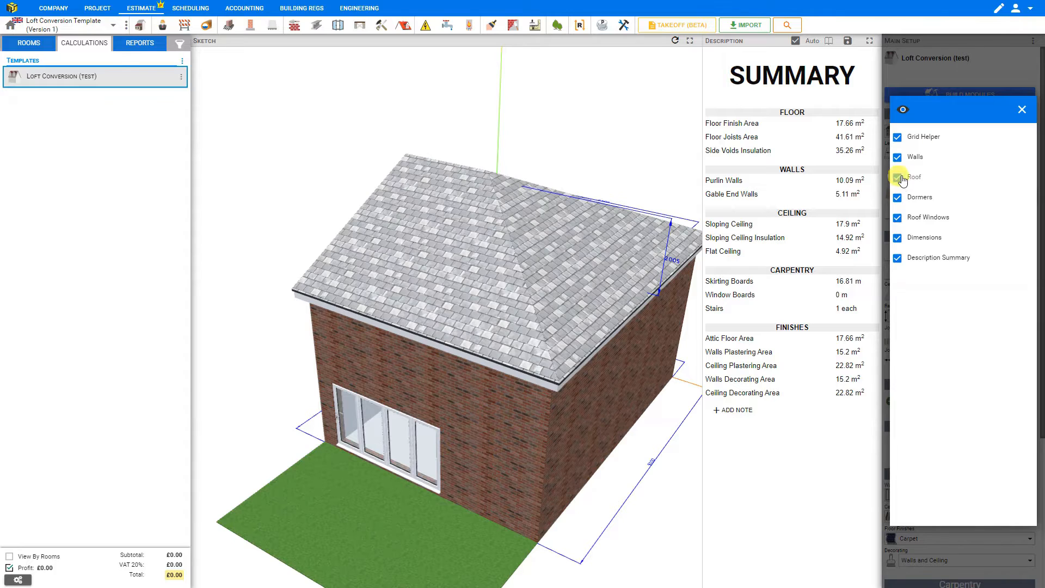
pyautogui.click(1018, 112)
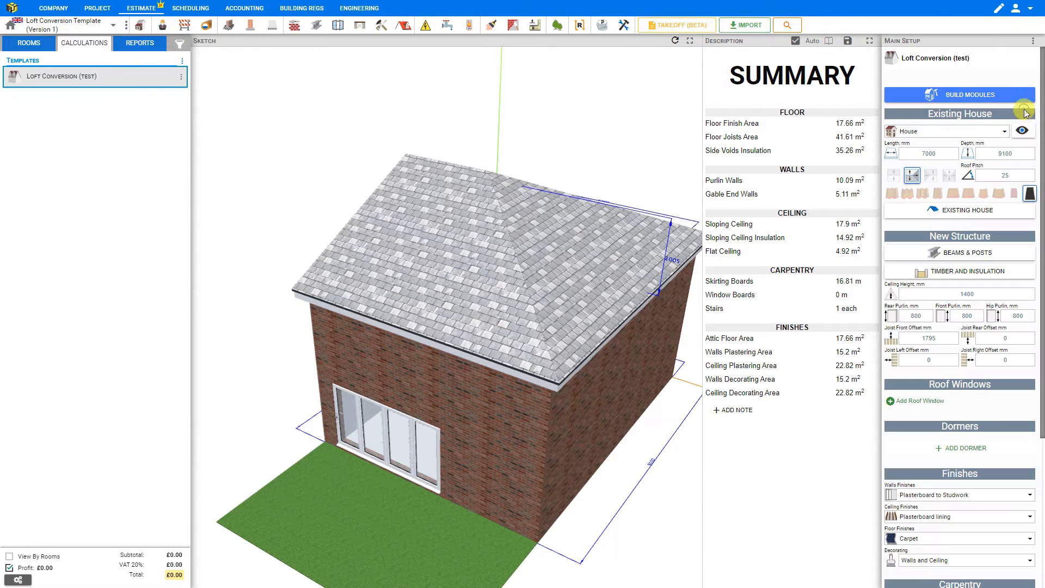
# - Add a roof window on the front slope and set its type to CK02 550 x 780mm
pyautogui.click(917, 402)
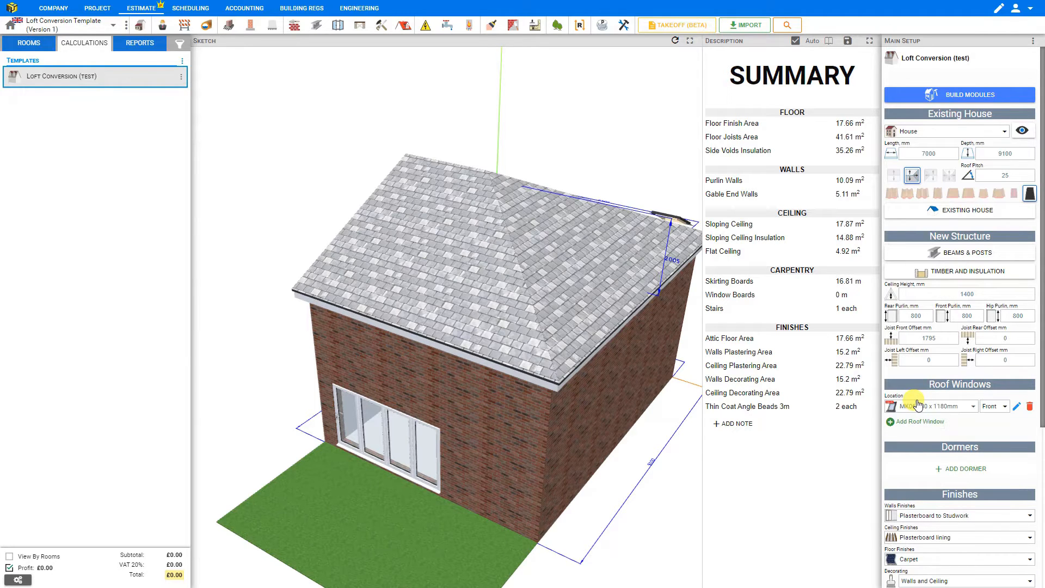
pyautogui.moveTo(662, 300); pyautogui.dragTo(495, 283)
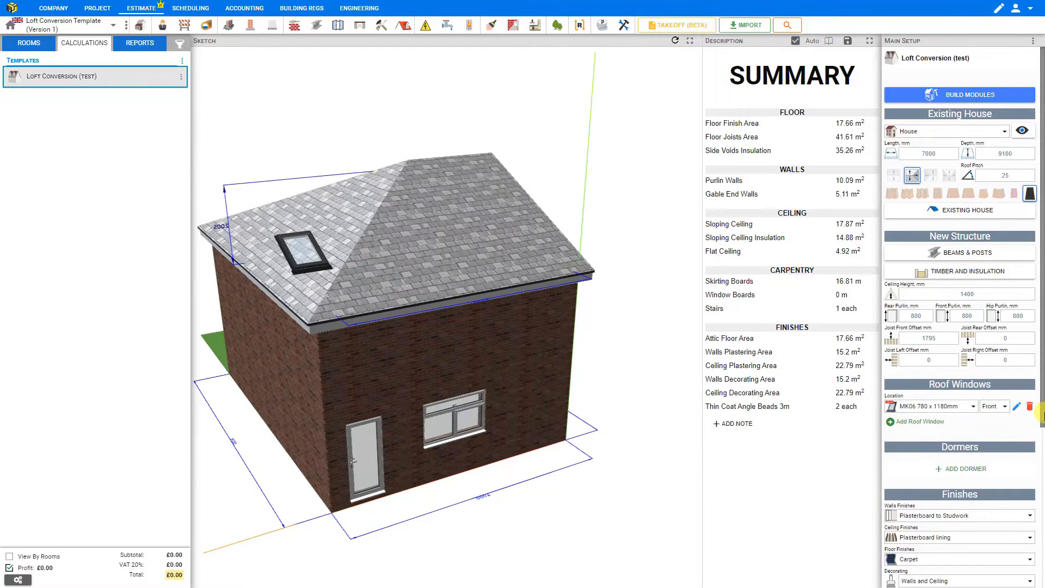
pyautogui.click(972, 408)
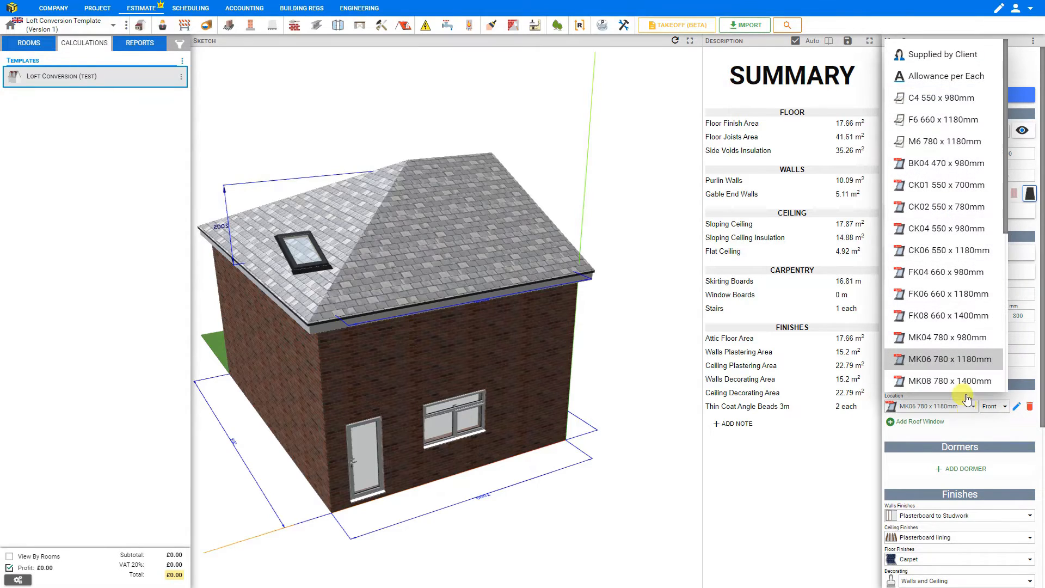
pyautogui.click(936, 211)
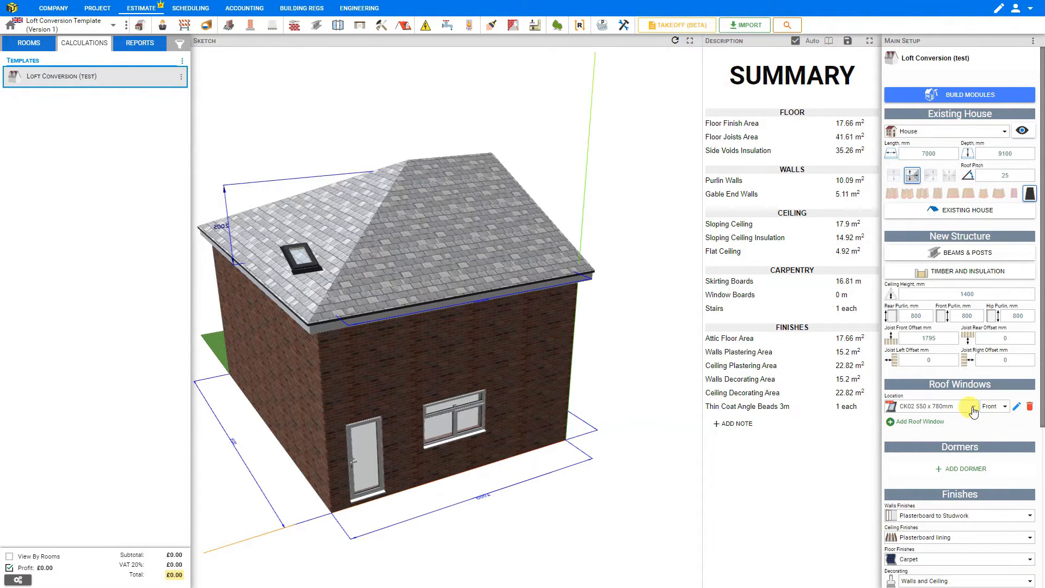
# - Try the Hip roof type, compare the roof window's location options, and return to Gable Hip with the window at Front
pyautogui.click(1000, 406)
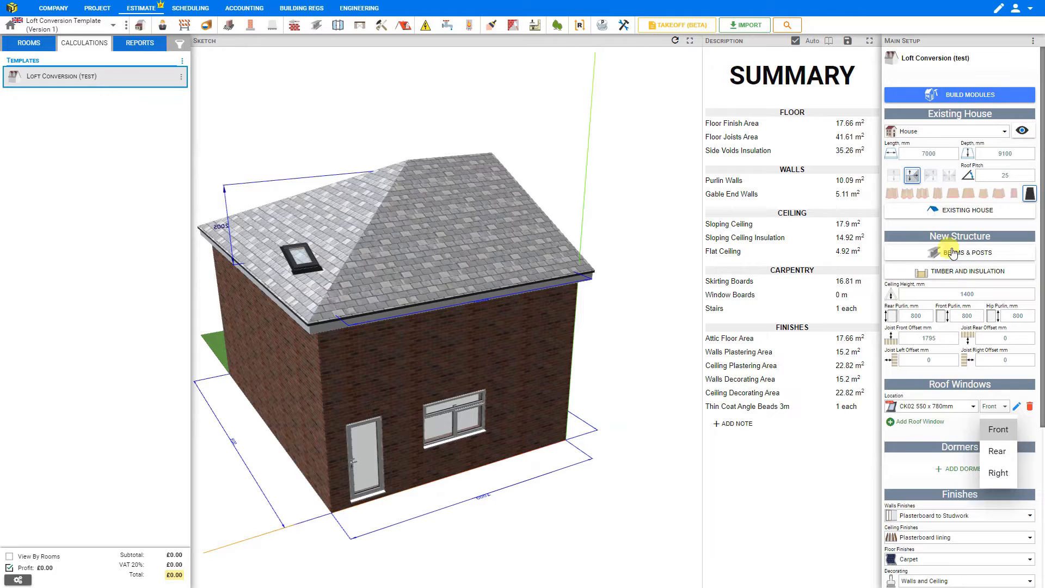
pyautogui.click(950, 182)
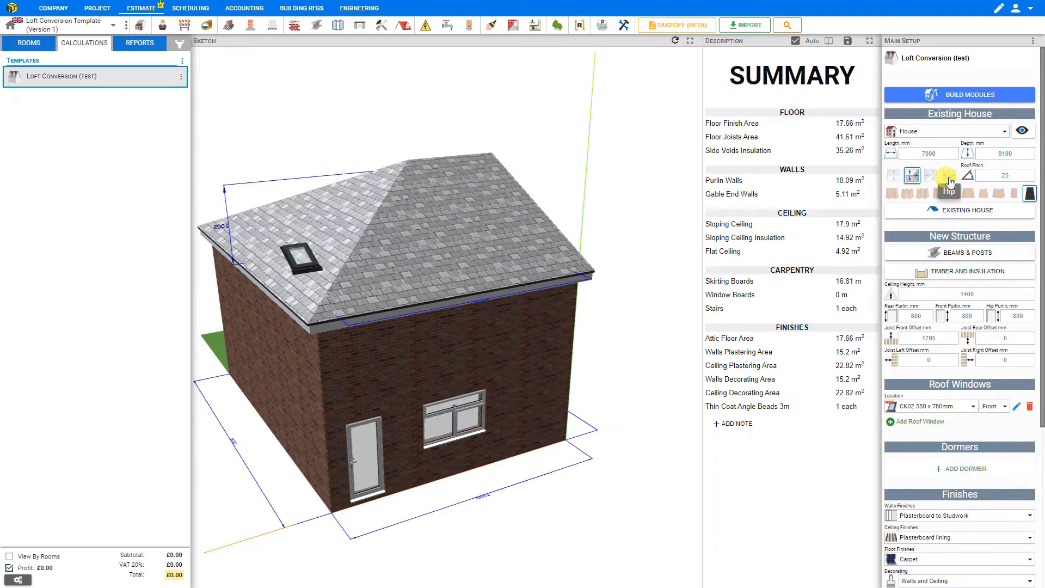
pyautogui.click(950, 180)
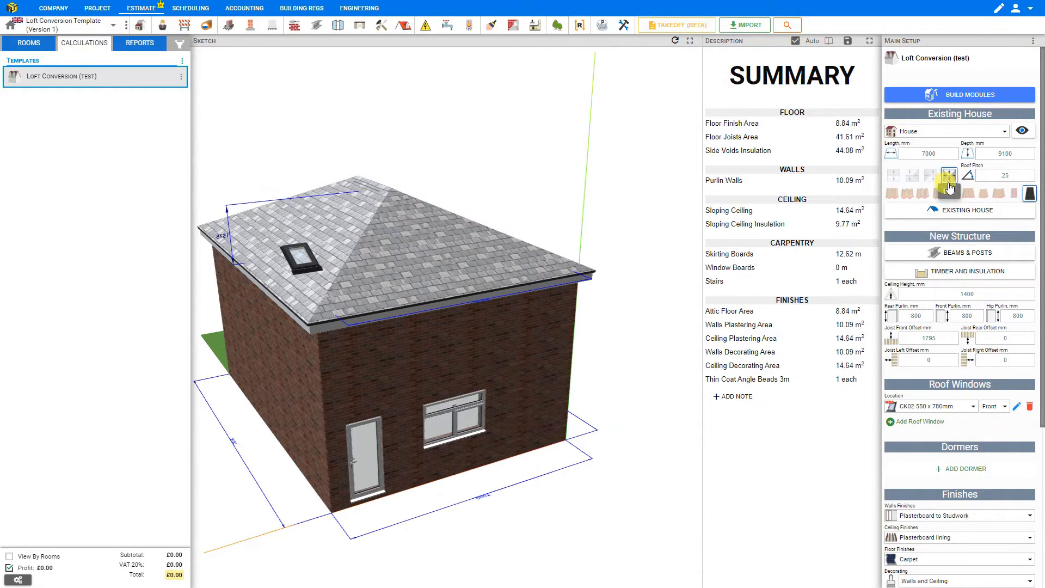
pyautogui.click(1005, 408)
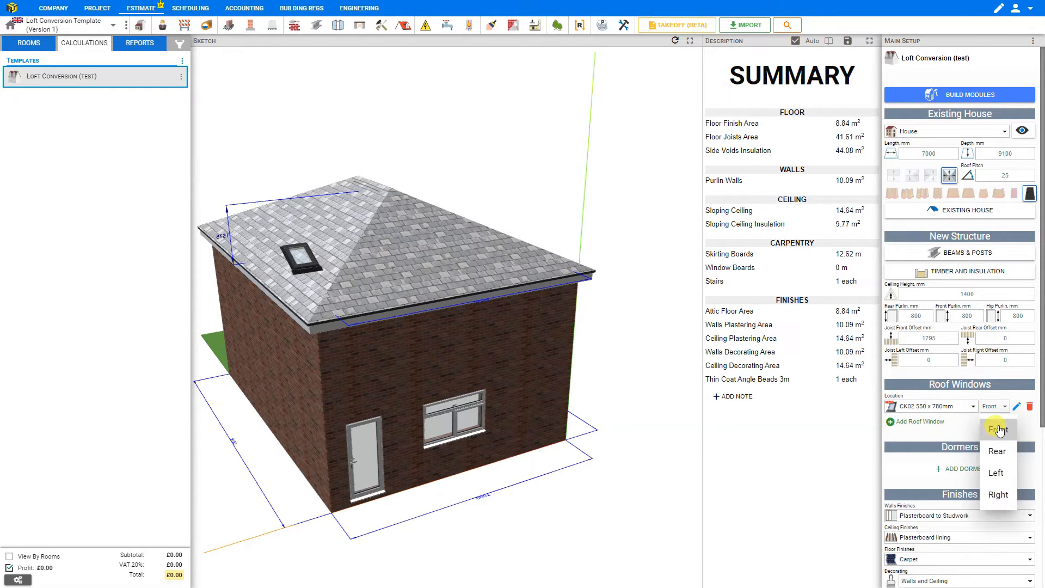
pyautogui.click(998, 428)
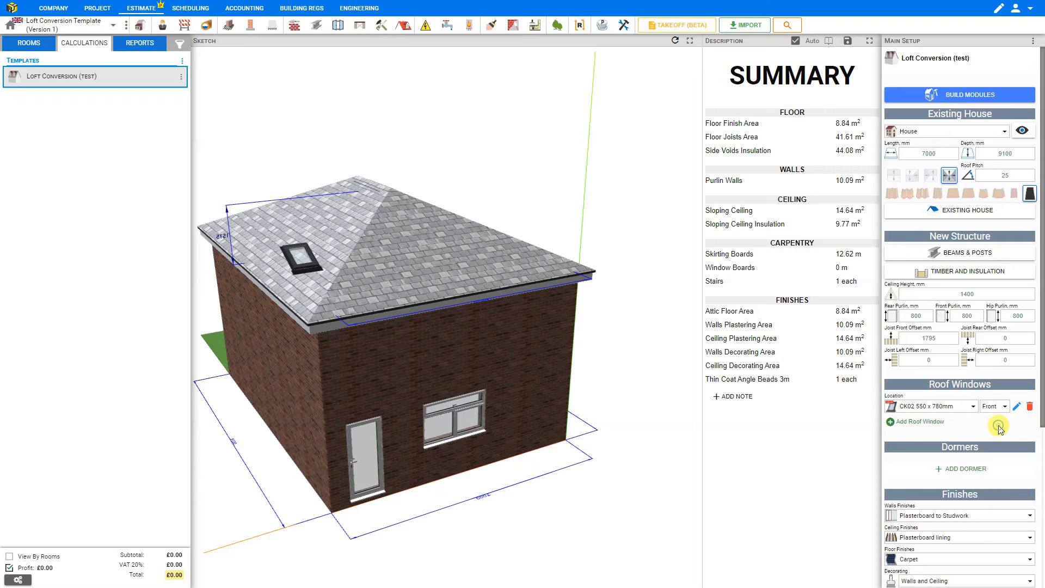
pyautogui.click(909, 176)
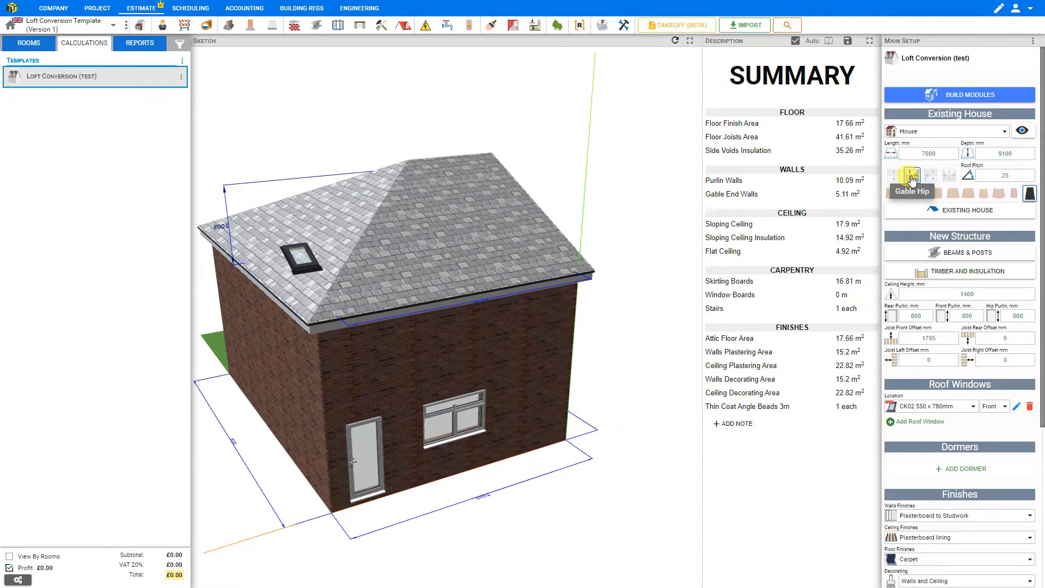
pyautogui.click(1005, 407)
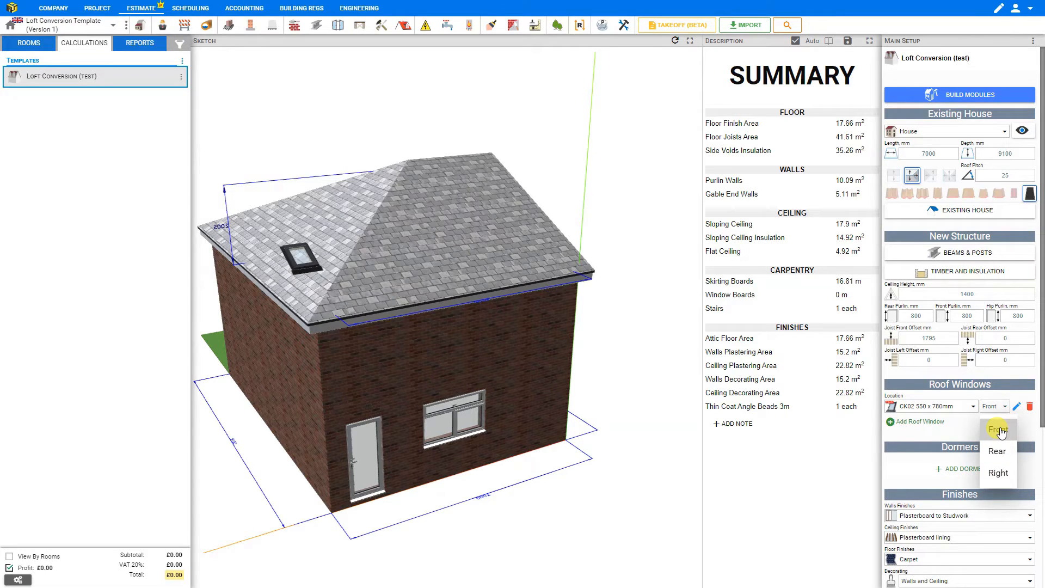
pyautogui.click(1000, 430)
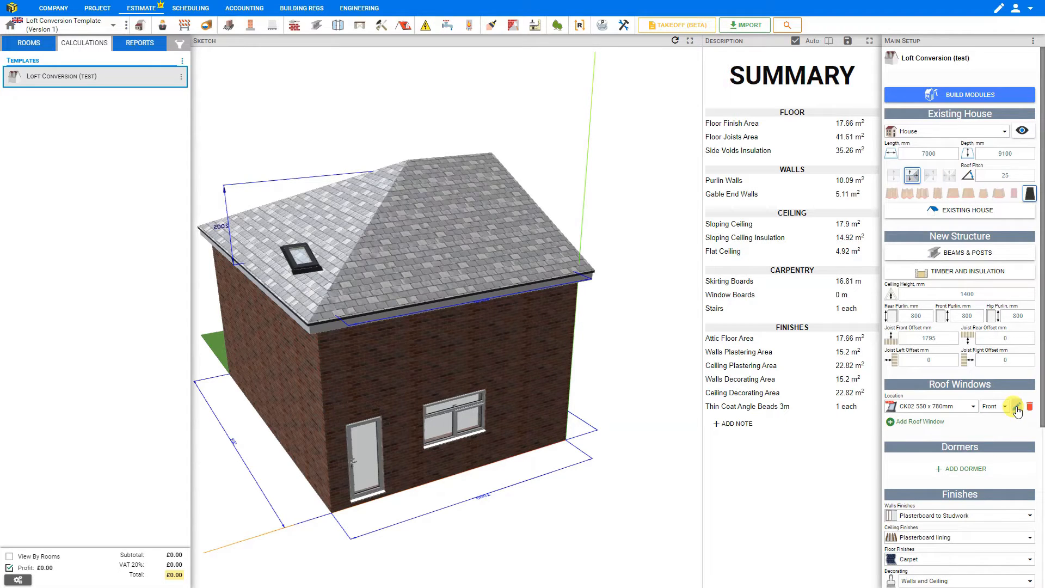
# - Set the side offset of the front CK02 roof window to 5885 mm
pyautogui.click(1017, 407)
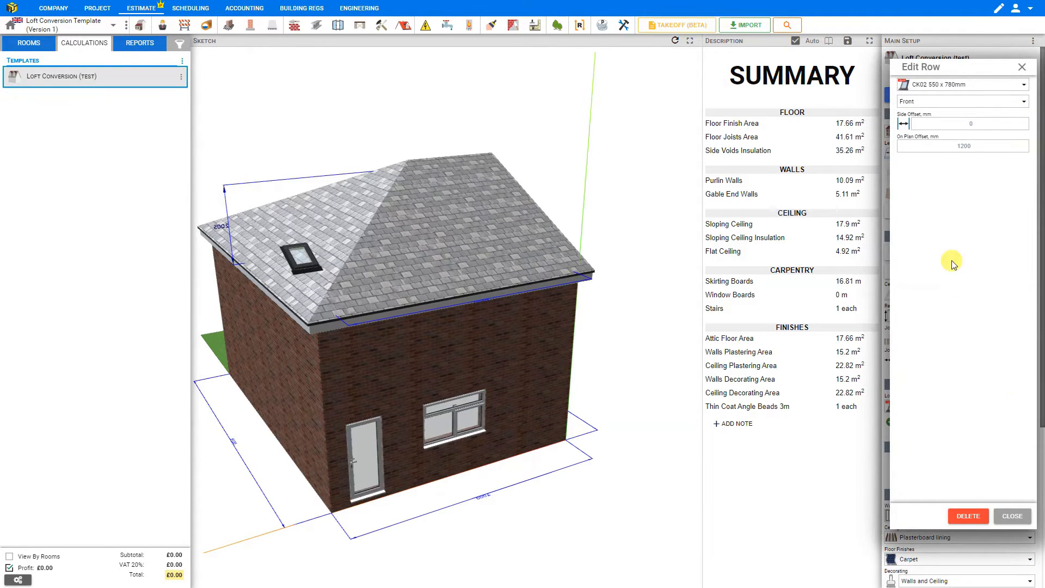
pyautogui.click(971, 124)
pyautogui.click(923, 152)
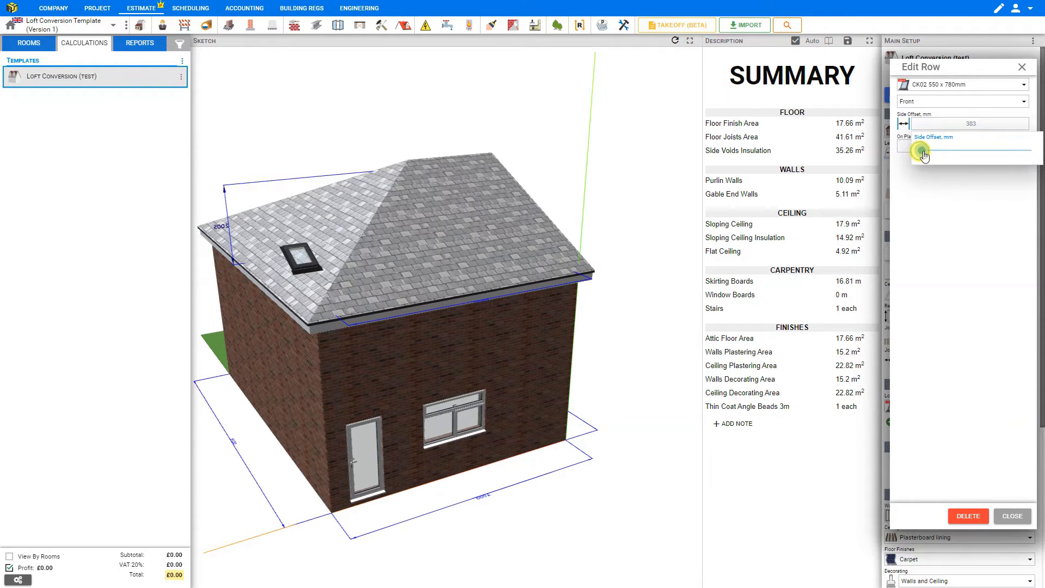
pyautogui.moveTo(926, 155); pyautogui.dragTo(937, 155)
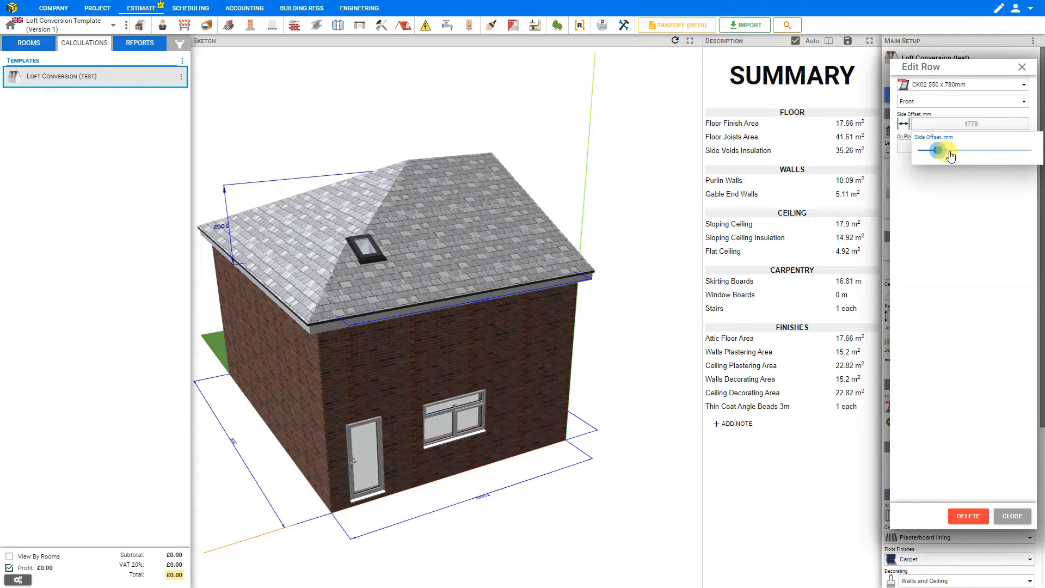
pyautogui.moveTo(953, 156); pyautogui.dragTo(984, 154)
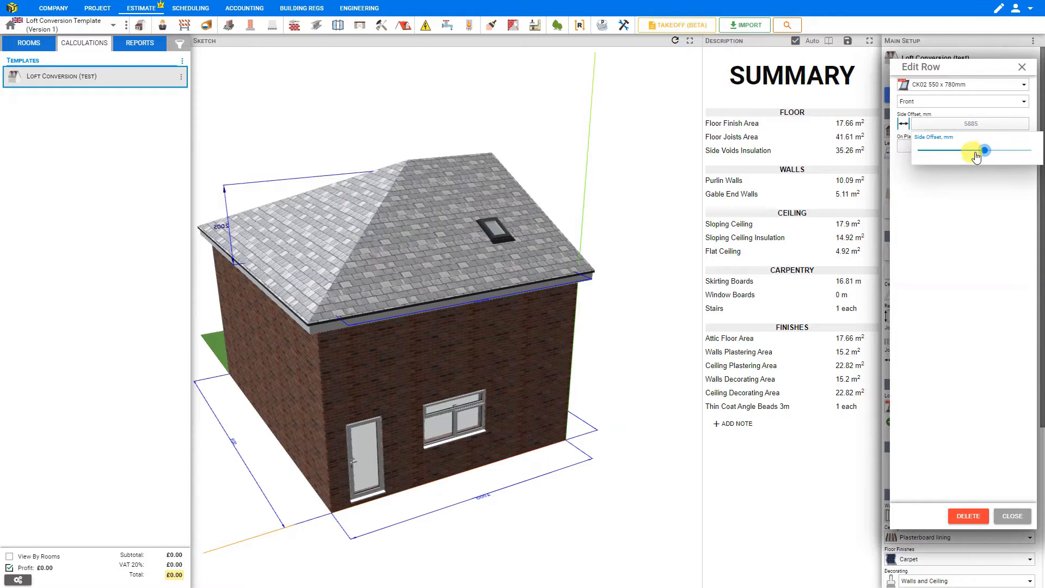
pyautogui.click(971, 146)
pyautogui.click(930, 175)
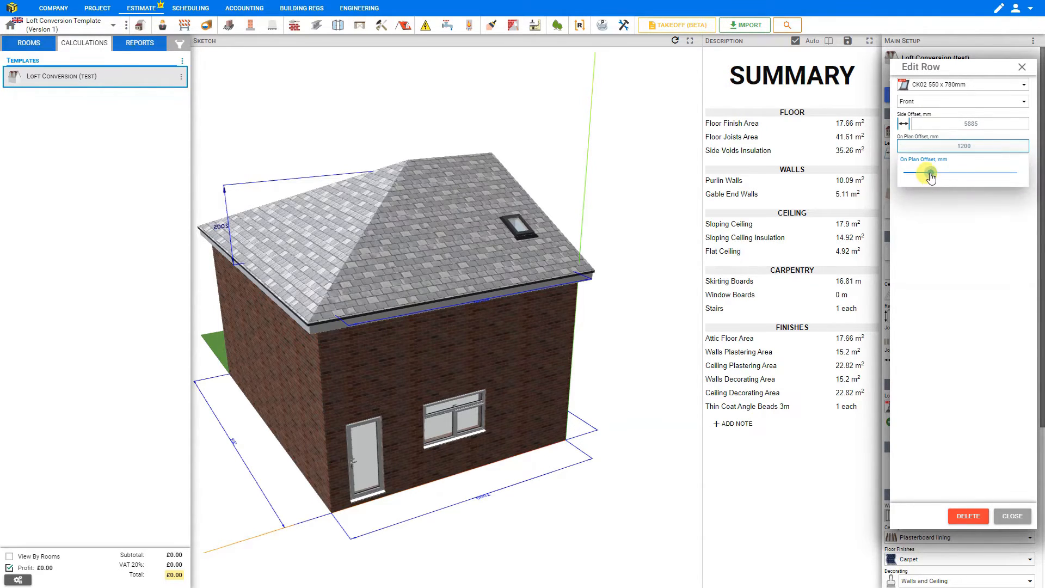
pyautogui.click(1021, 67)
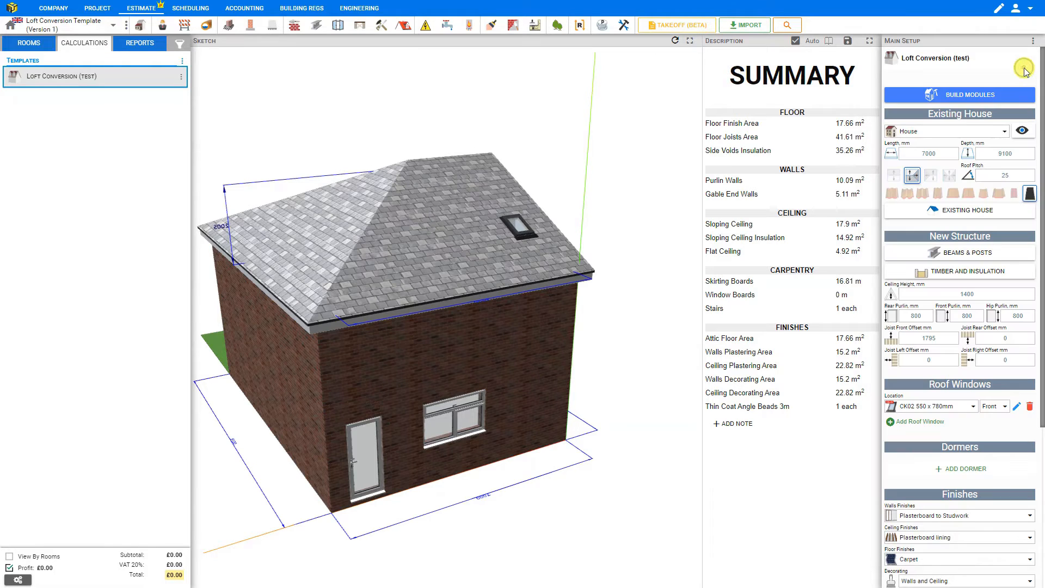
# - Hide the roof in the 3D model through the house's visibility settings
pyautogui.click(1022, 132)
pyautogui.click(897, 178)
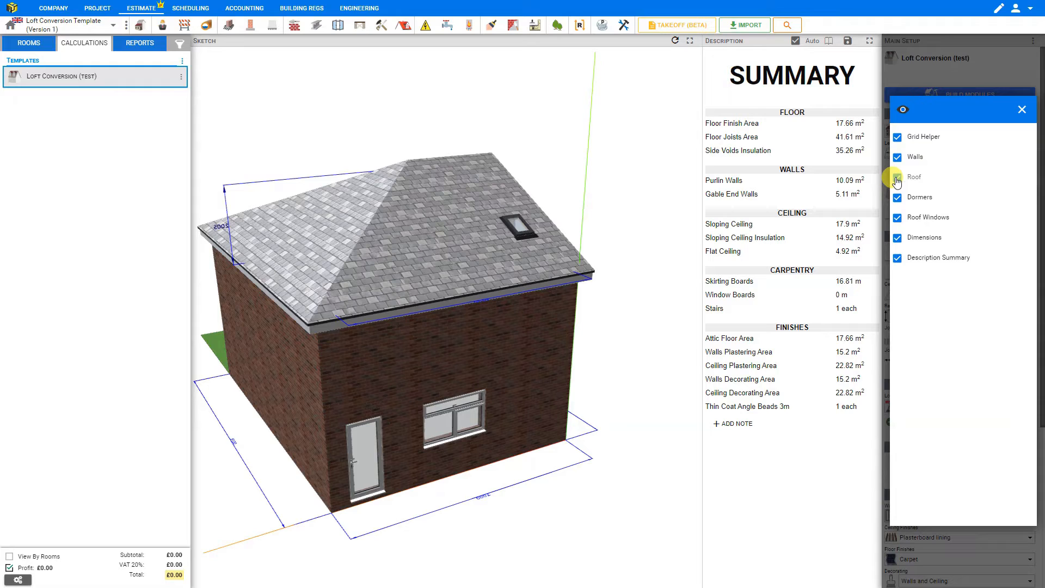
pyautogui.click(1022, 111)
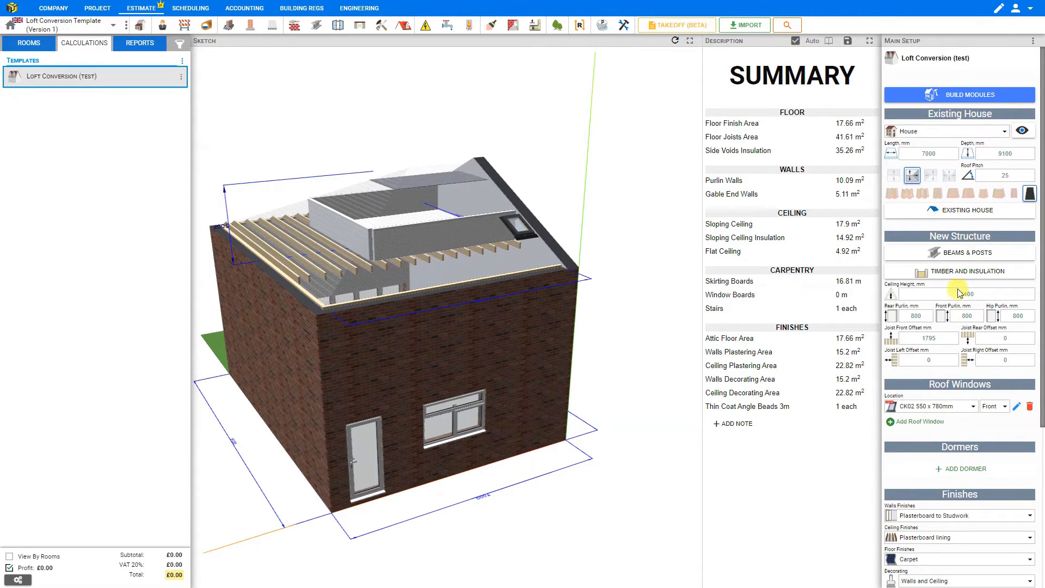
# - Set the on plan offset of the front CK02 roof window to 2249 mm
pyautogui.click(1016, 408)
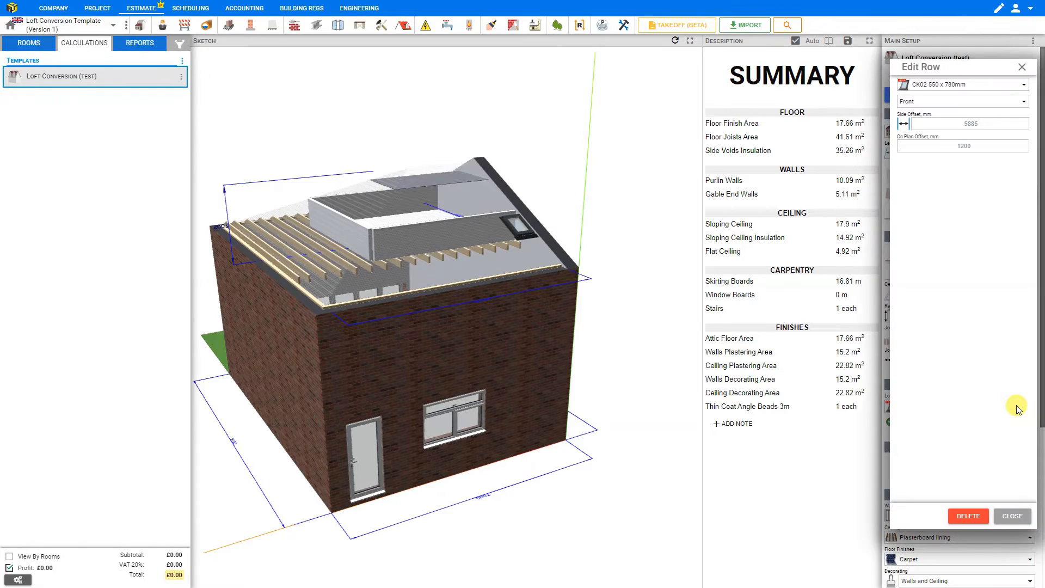
pyautogui.click(960, 146)
pyautogui.moveTo(930, 175); pyautogui.dragTo(955, 174)
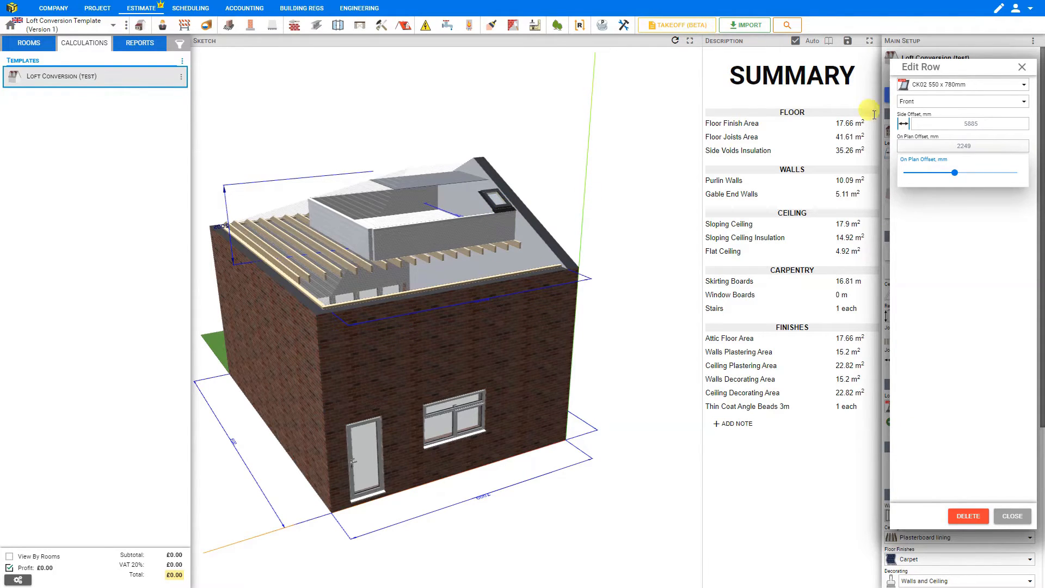
pyautogui.click(1022, 66)
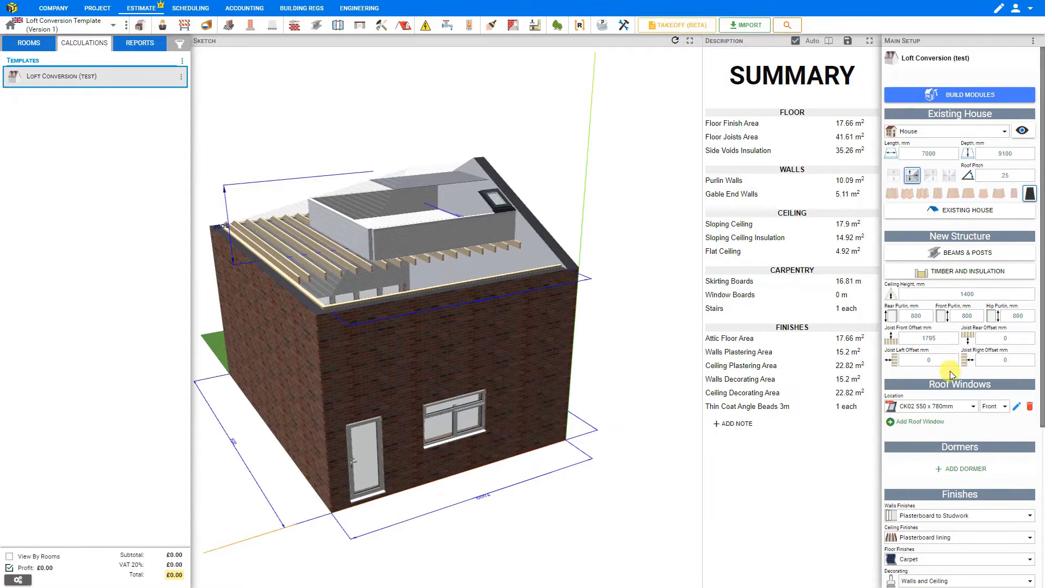
# - Add a second roof window, MK06 780 x 1180mm, and set its location to Rear
pyautogui.click(934, 422)
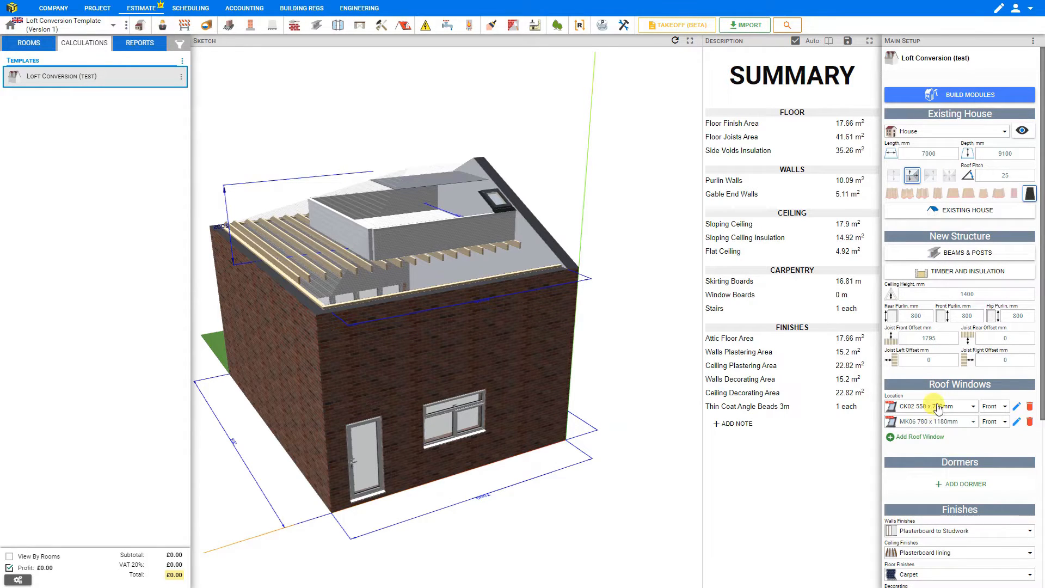
pyautogui.click(1007, 422)
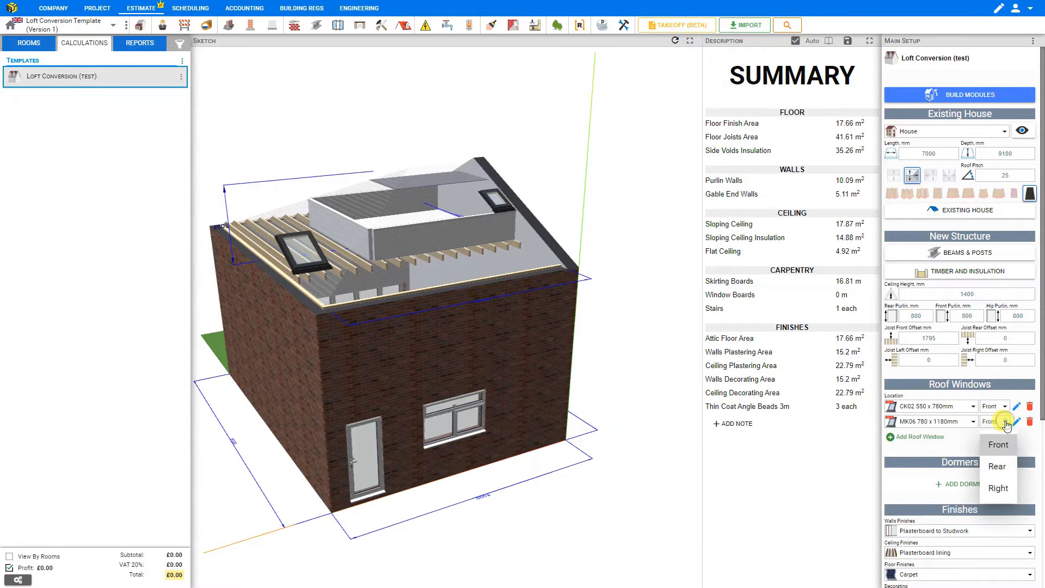
pyautogui.click(996, 467)
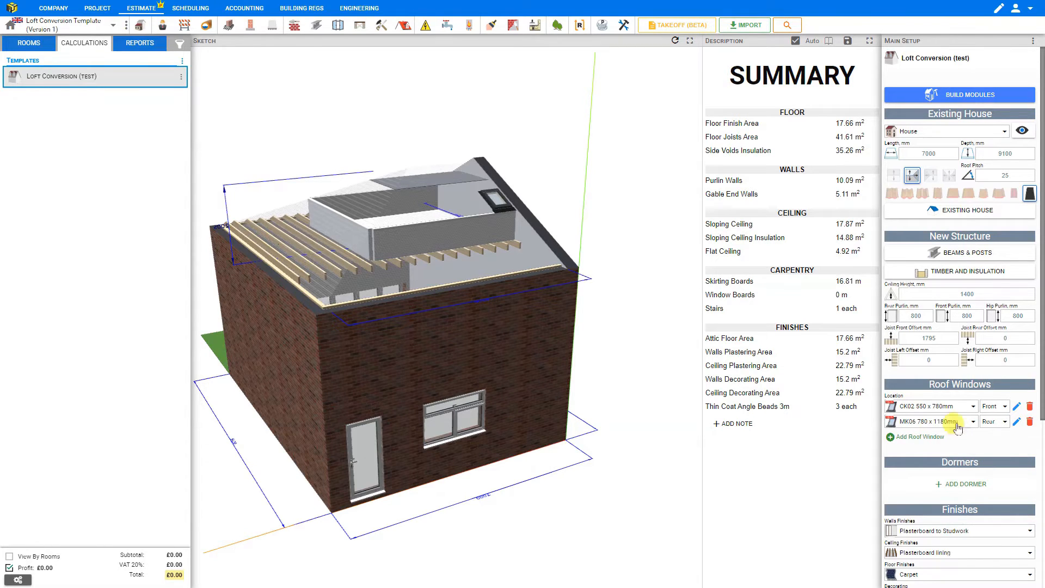
# - Position the rear MK06 roof window with a side offset of 1579 mm and an on plan offset of 2249 mm
pyautogui.moveTo(396, 293)
pyautogui.mouseDown()
pyautogui.moveTo(495, 276)
pyautogui.moveTo(511, 299)
pyautogui.mouseUp()
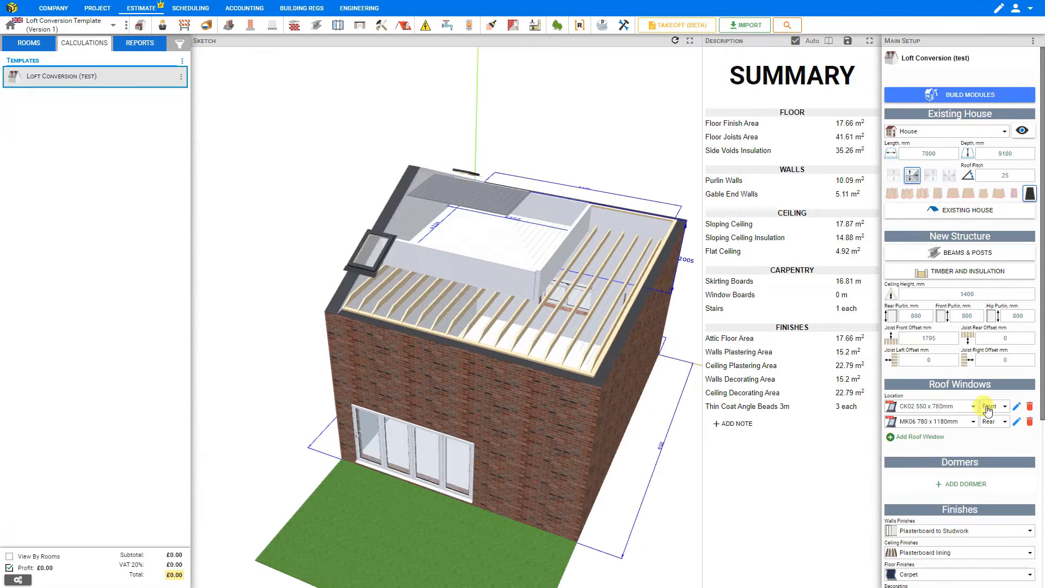
pyautogui.click(1016, 422)
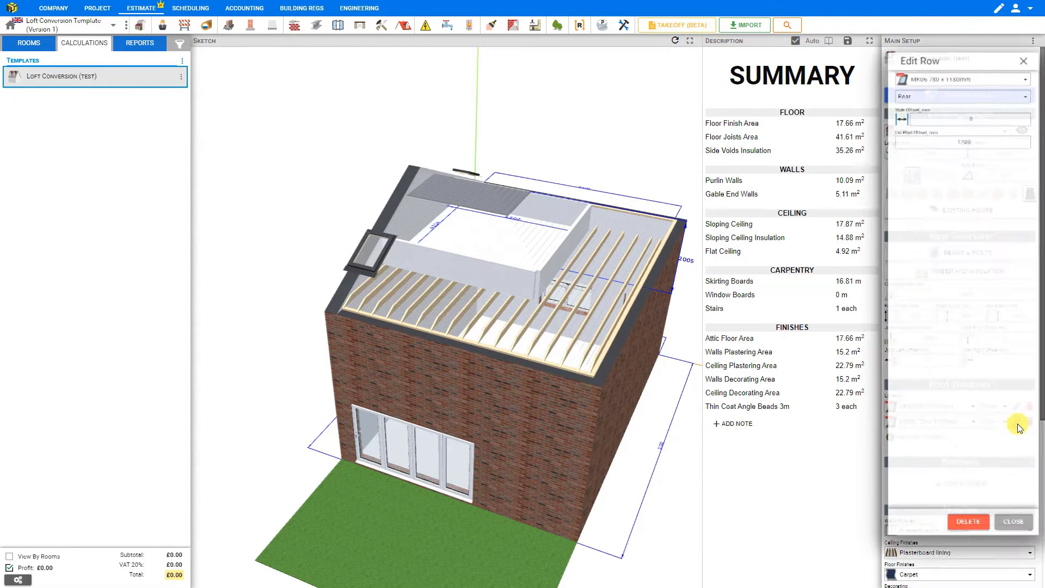
pyautogui.click(969, 122)
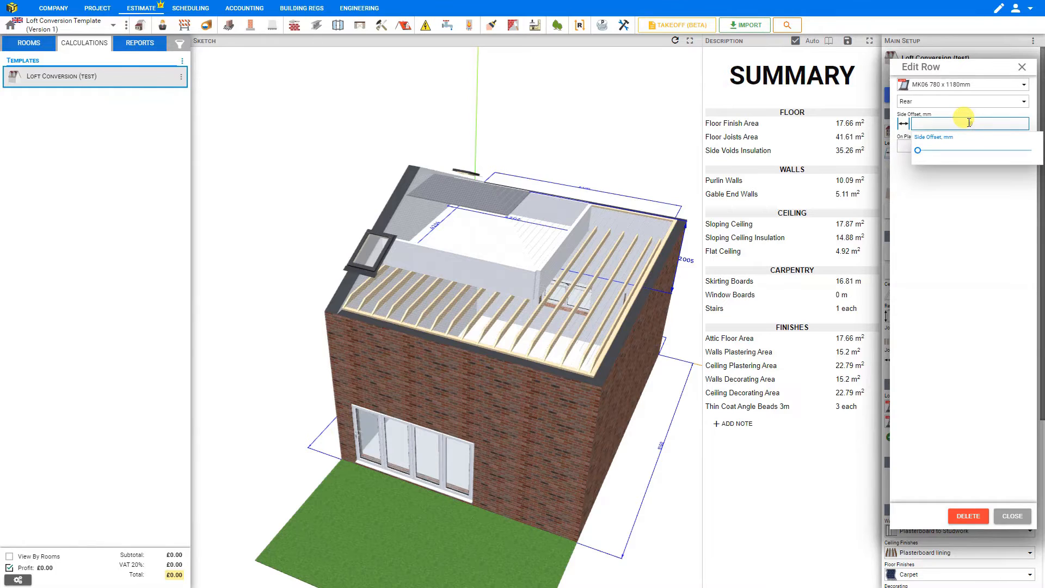
pyautogui.moveTo(920, 151); pyautogui.dragTo(955, 173)
pyautogui.click(931, 145)
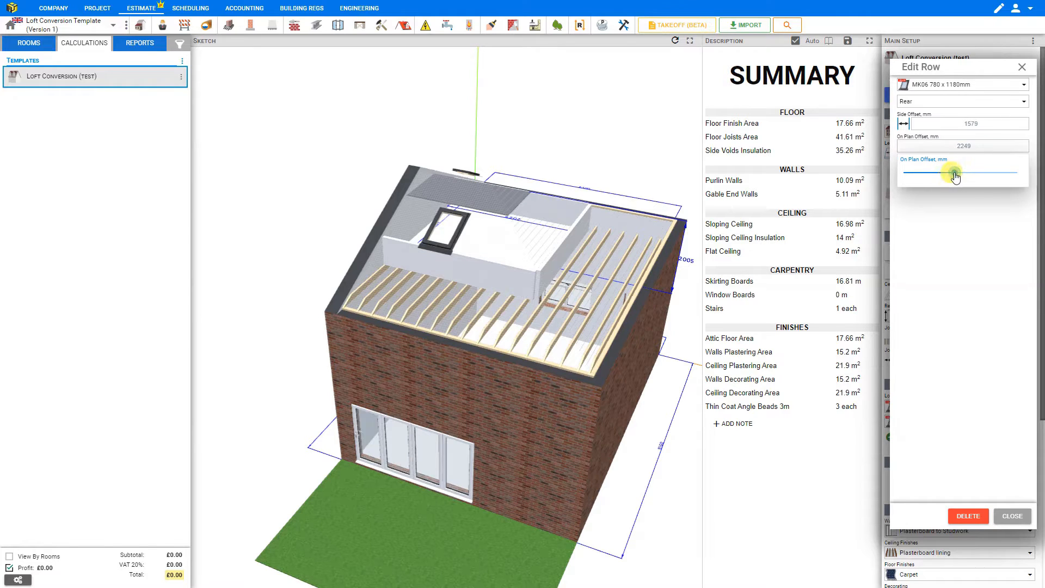
pyautogui.click(1020, 69)
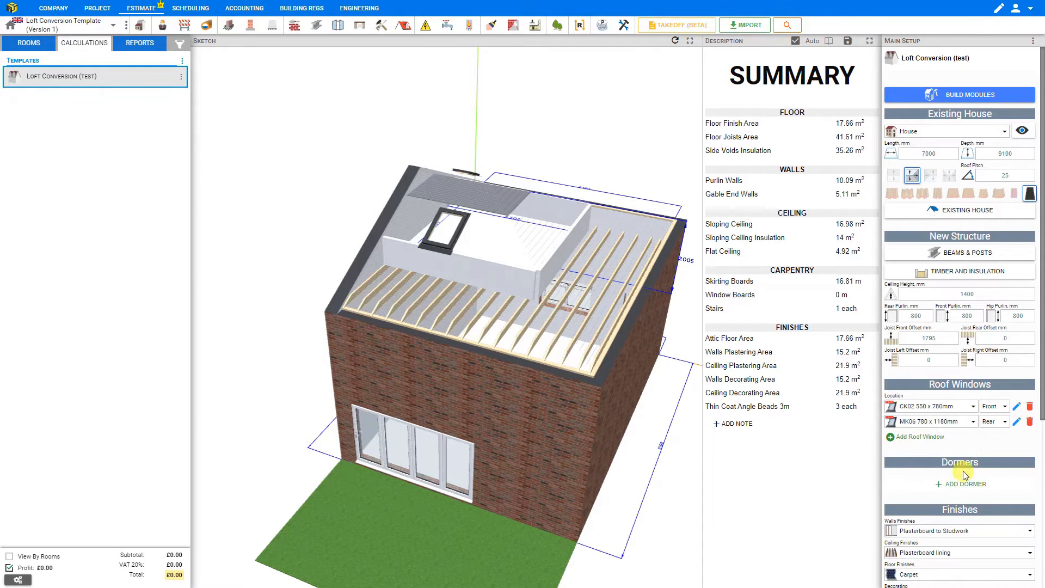
# - Add a dormer on the rear slope and open its settings
pyautogui.click(933, 487)
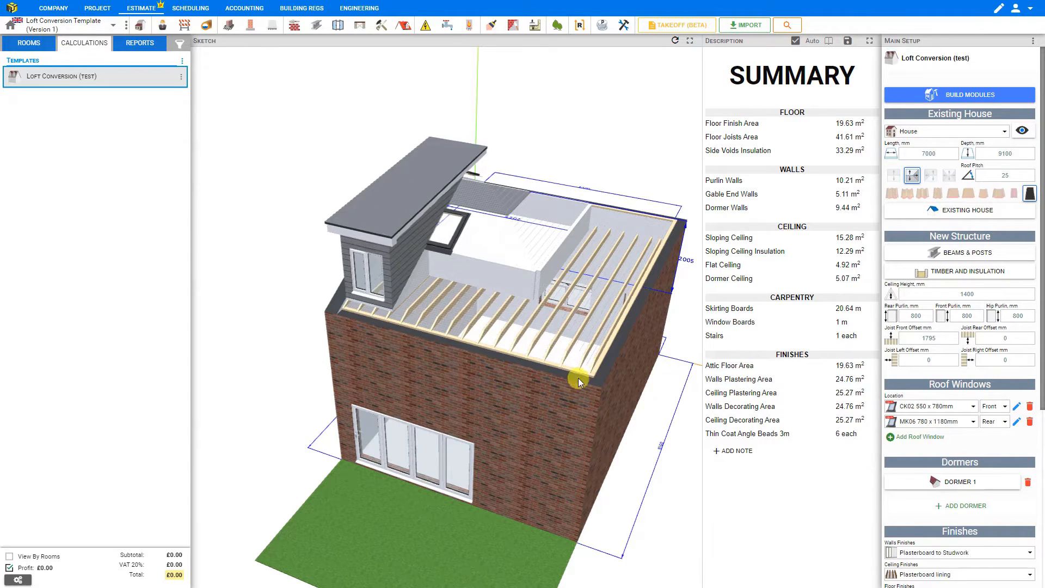
pyautogui.moveTo(429, 318); pyautogui.dragTo(409, 306)
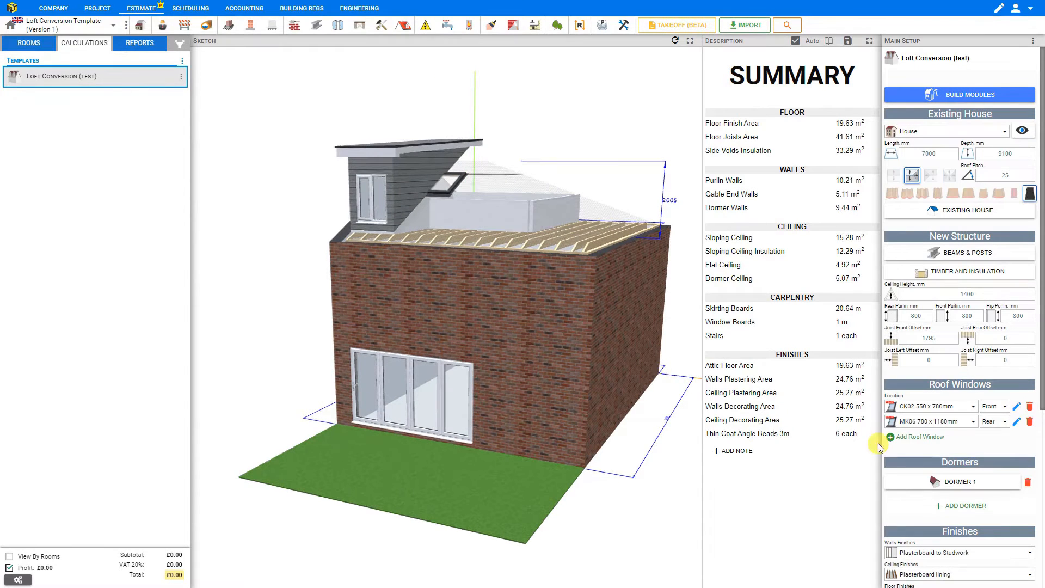
pyautogui.click(955, 483)
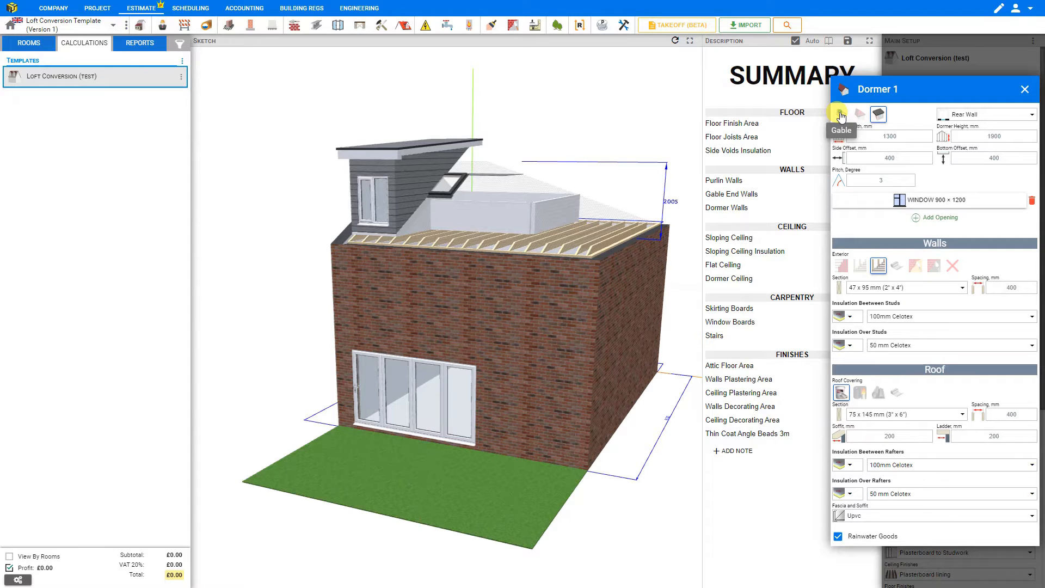
# - Try the Gable and Hip roof types on the dormer and return it to Flat
pyautogui.click(841, 115)
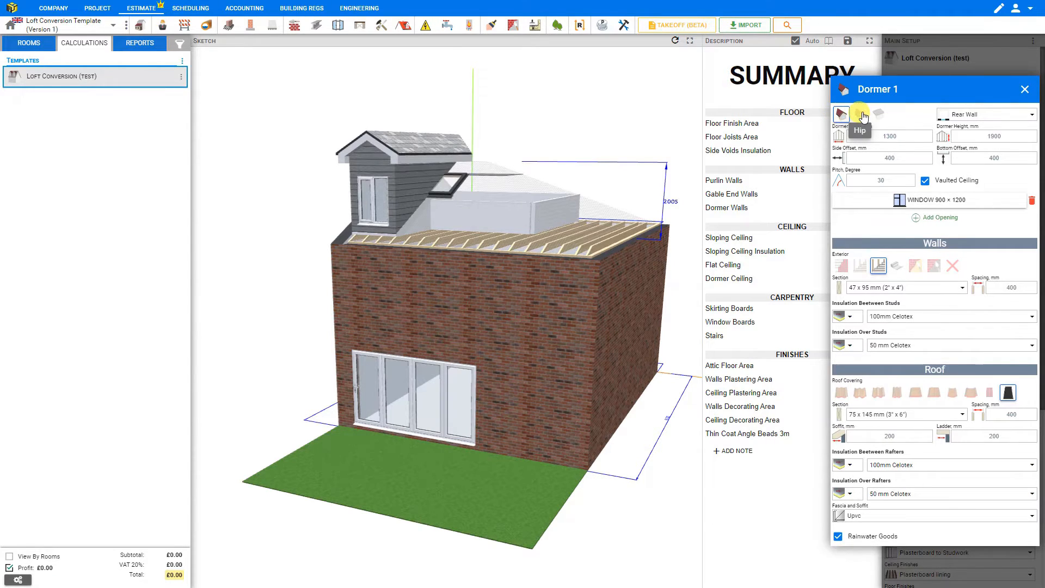
pyautogui.click(861, 114)
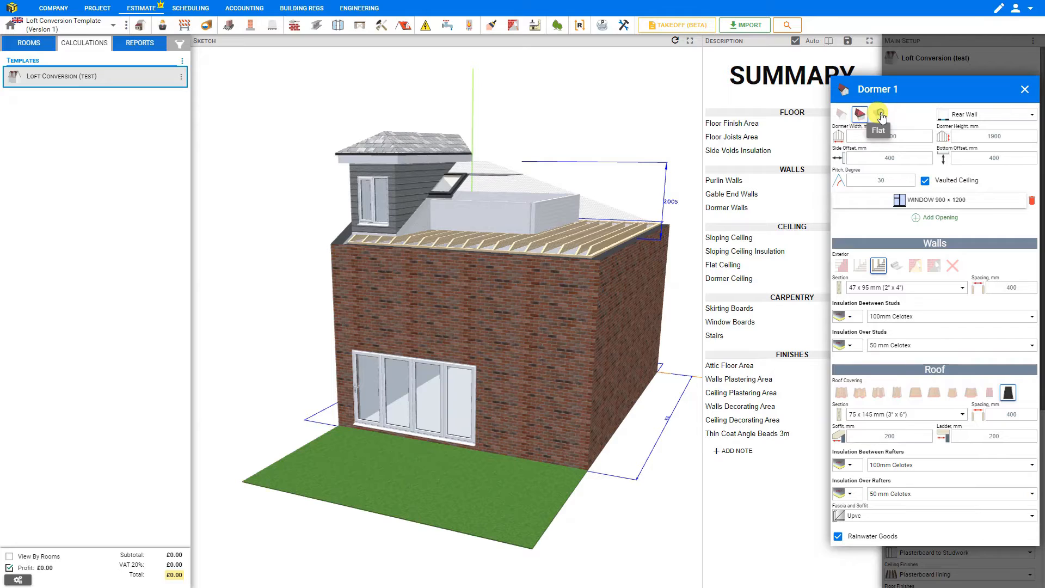
pyautogui.click(881, 116)
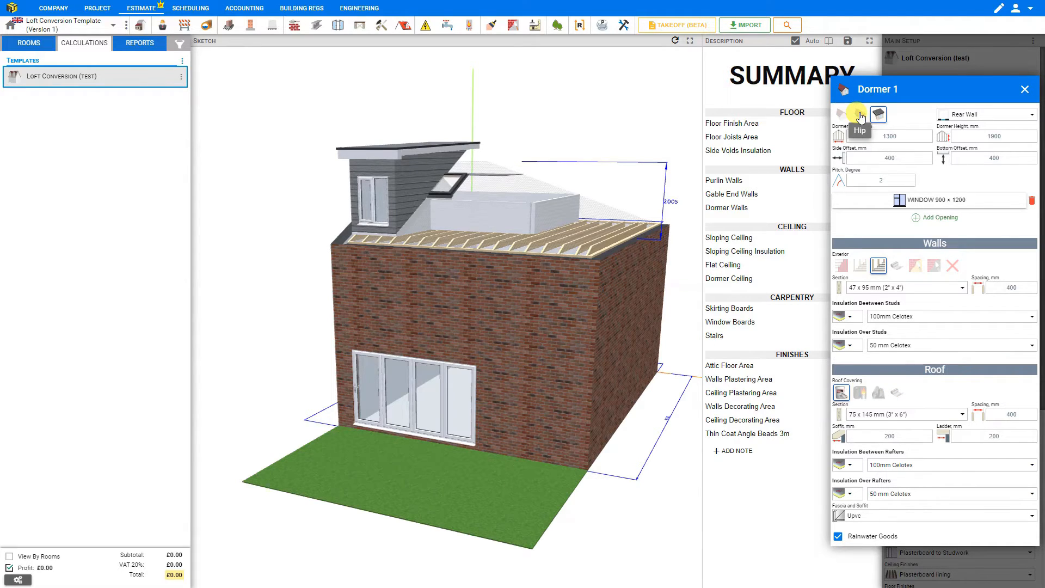
# - Change Dormer 1 to the Hip type and keep it on the Rear Wall
pyautogui.click(860, 116)
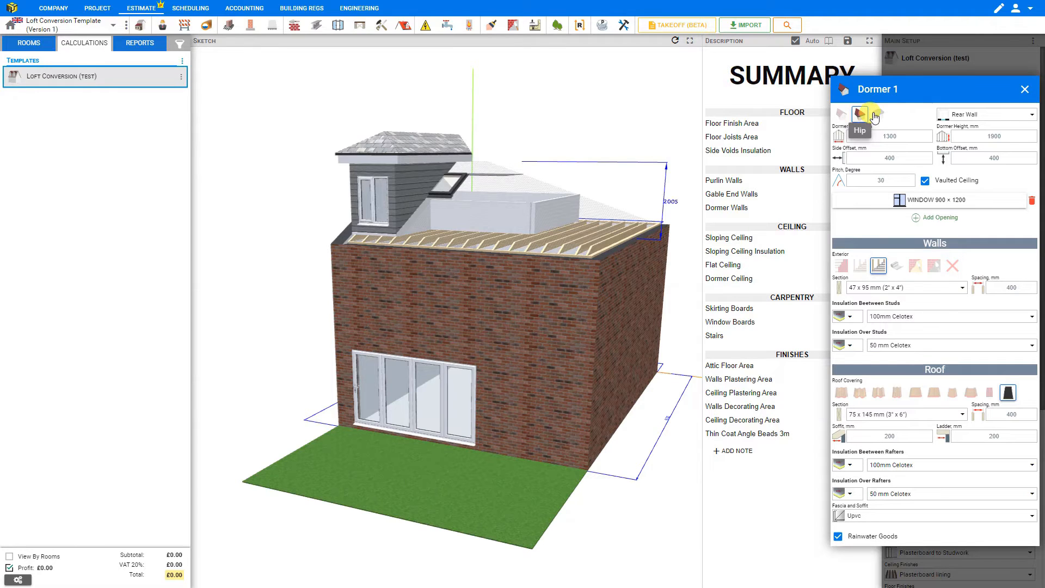
pyautogui.click(973, 119)
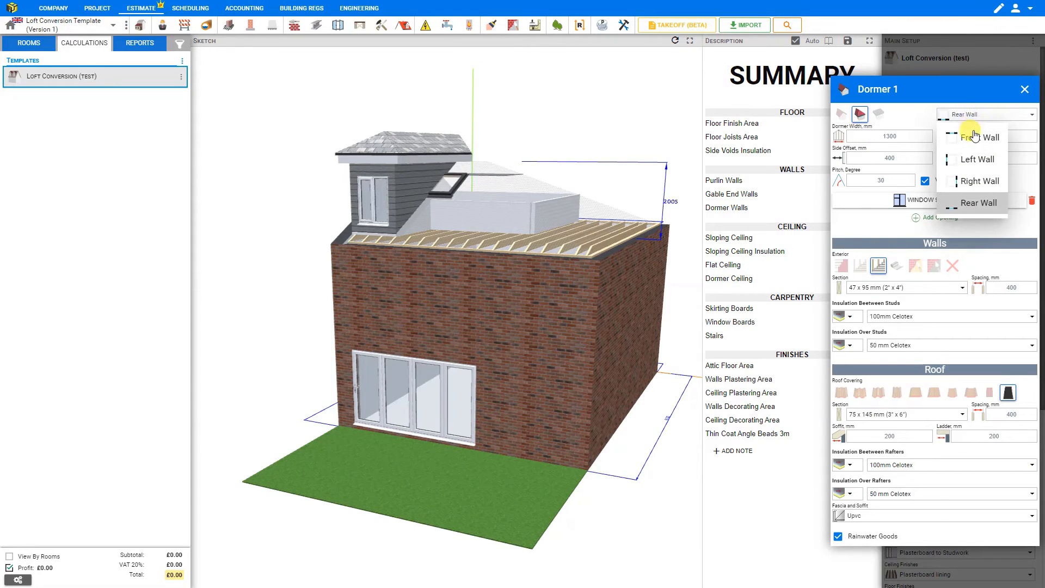
pyautogui.click(978, 206)
# - Set the dormer width to 1500 mm and the dormer height to 1100 mm
pyautogui.click(891, 136)
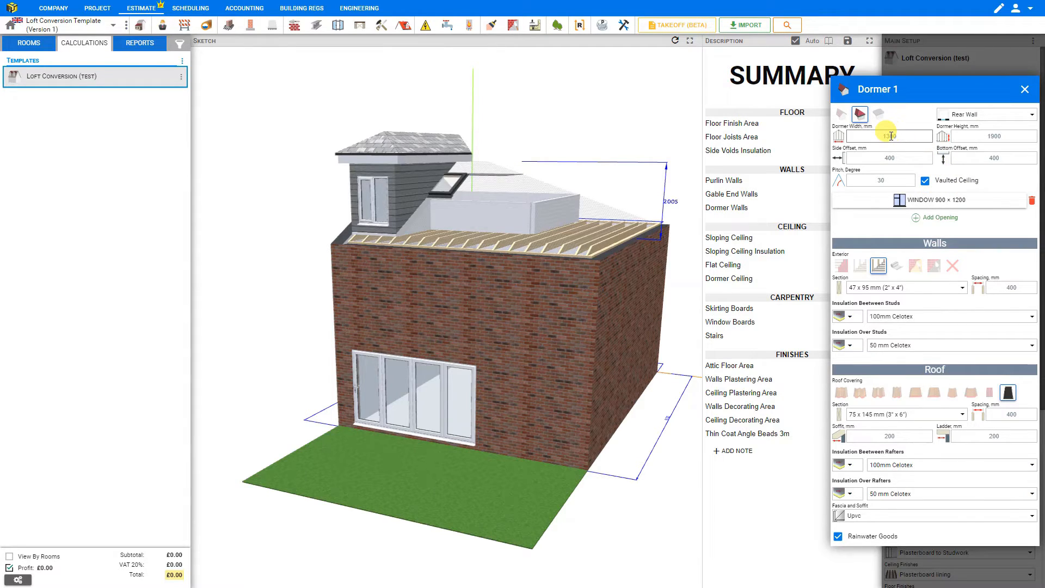
pyautogui.click(891, 134)
pyautogui.press('BackSpace')
pyautogui.click(994, 137)
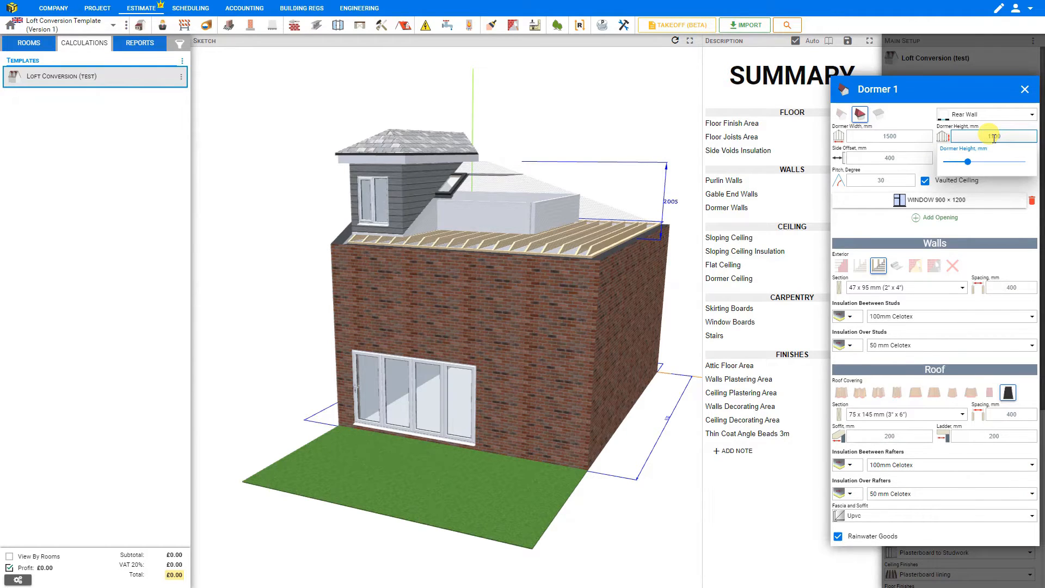
pyautogui.write('1')
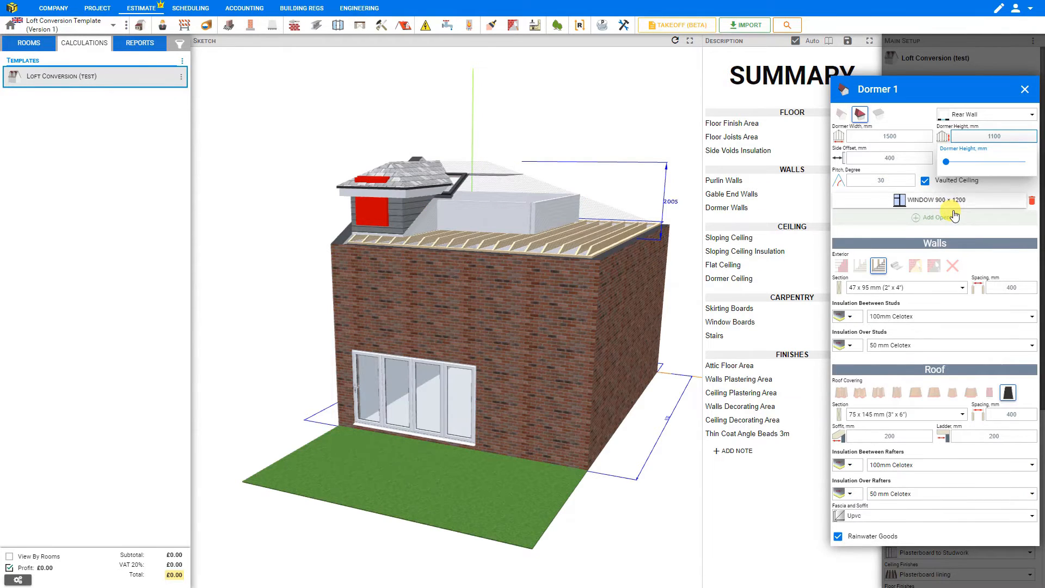
# - Set the dormer's side offset to 3100 mm, keeping its bottom offset and pitch
pyautogui.click(893, 157)
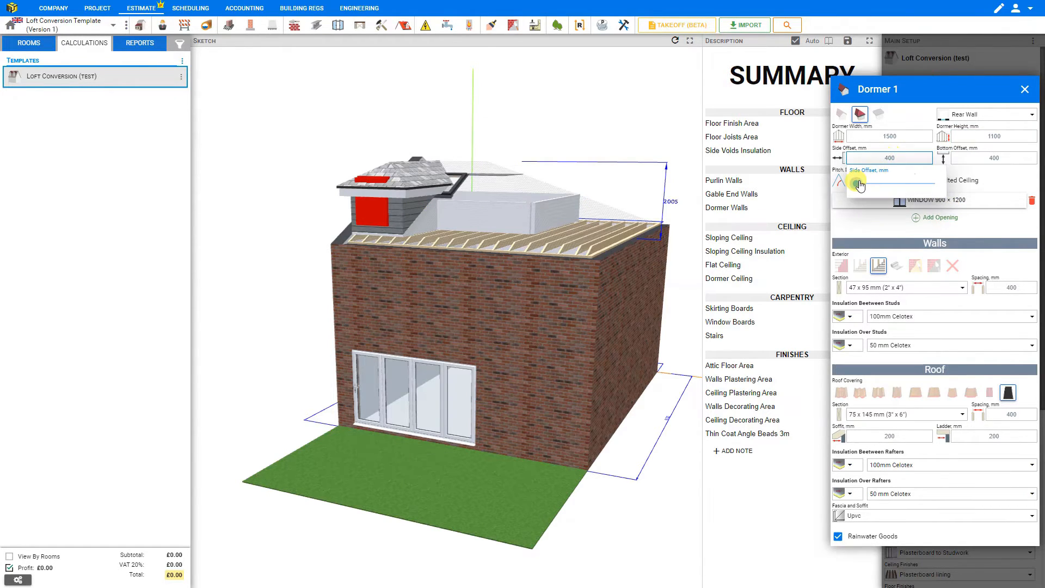
pyautogui.click(880, 185)
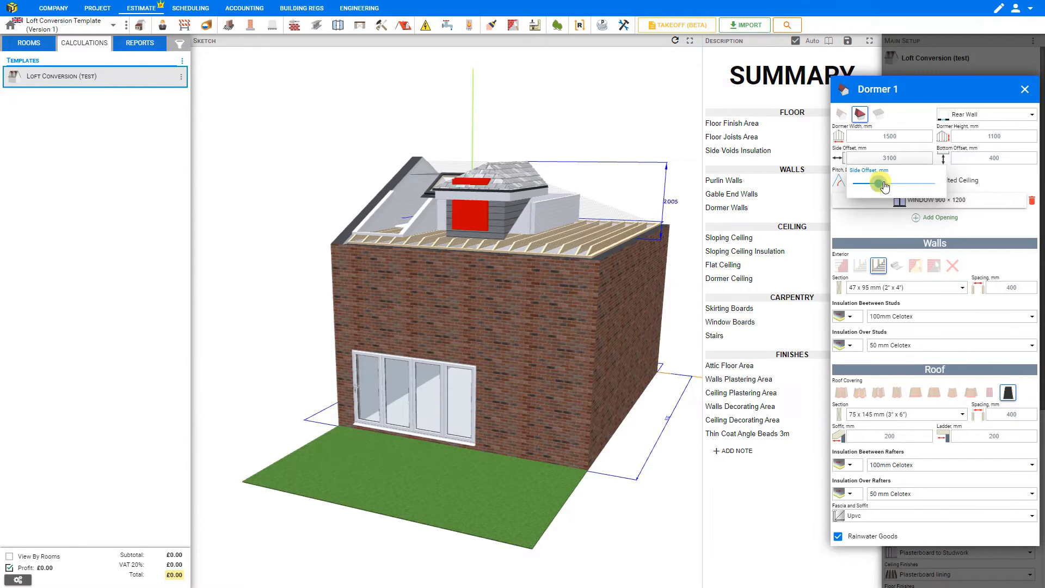
pyautogui.moveTo(877, 186); pyautogui.dragTo(879, 185)
pyautogui.click(1005, 158)
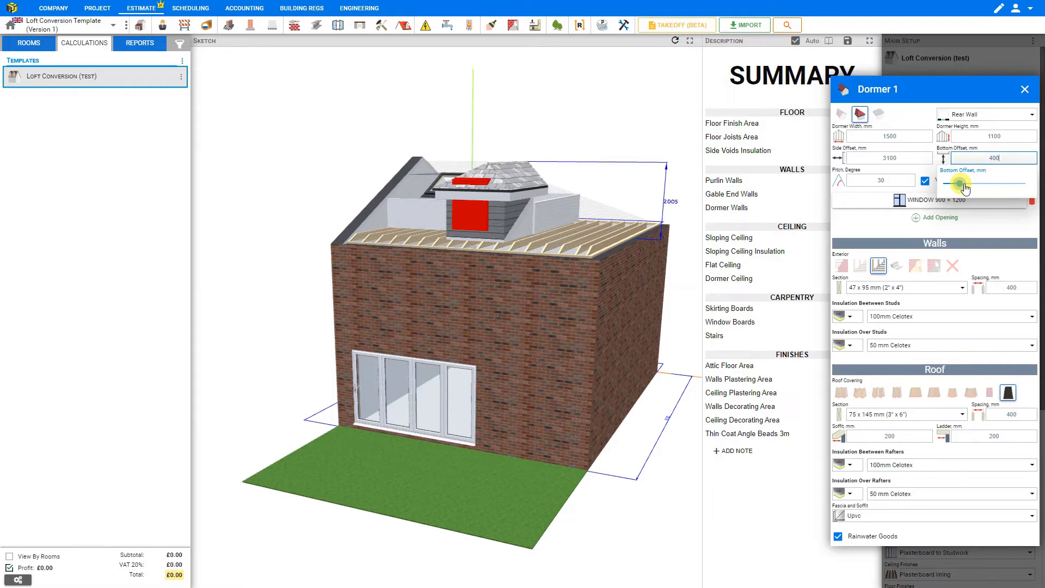
pyautogui.click(881, 180)
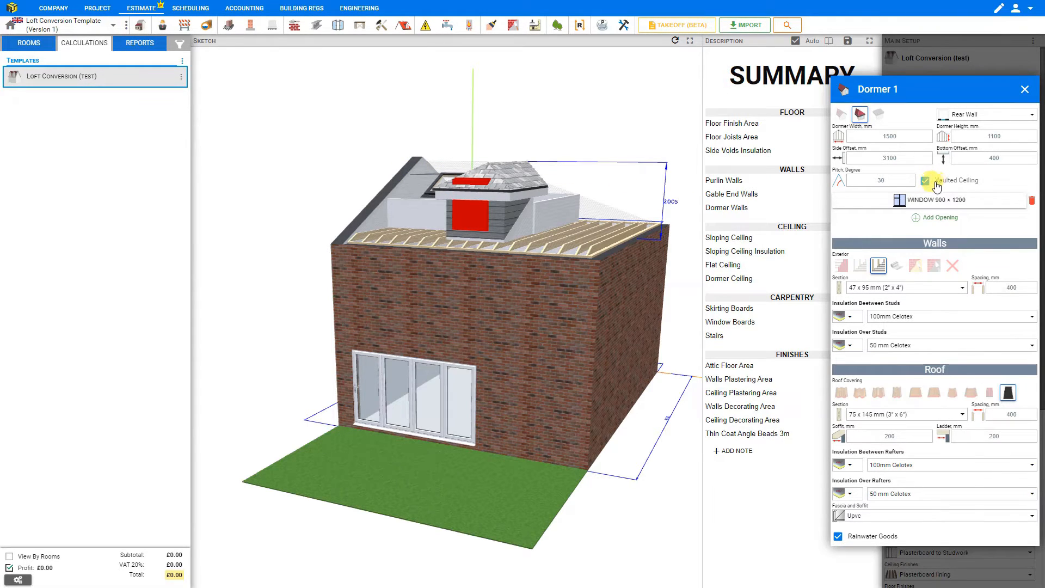
# - Turn off the vaulted ceiling for the dormer and inspect its underside in the model
pyautogui.moveTo(556, 197)
pyautogui.mouseDown()
pyautogui.moveTo(434, 214)
pyautogui.moveTo(397, 201)
pyautogui.moveTo(373, 210)
pyautogui.mouseUp()
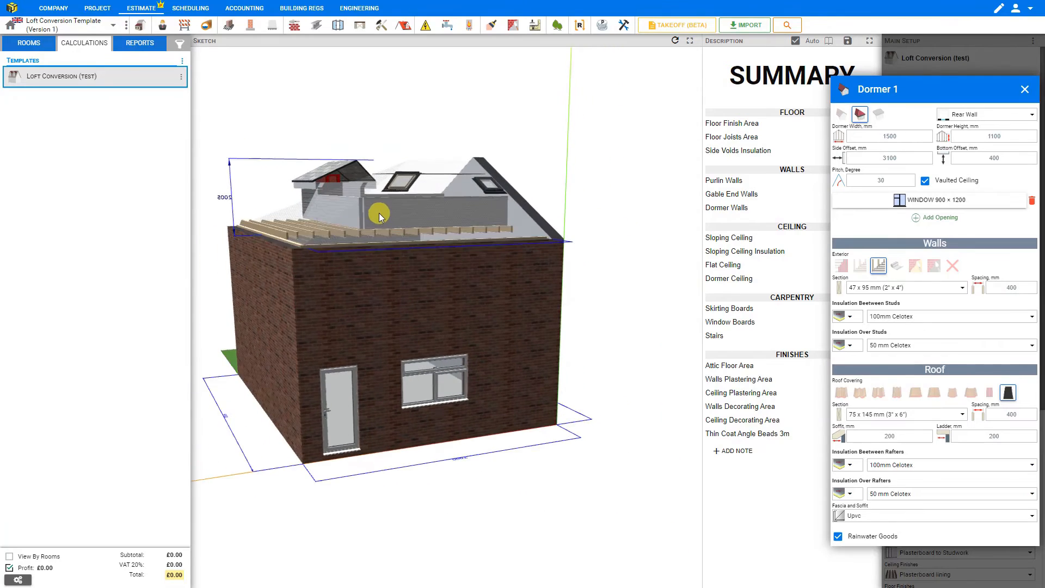
pyautogui.click(924, 182)
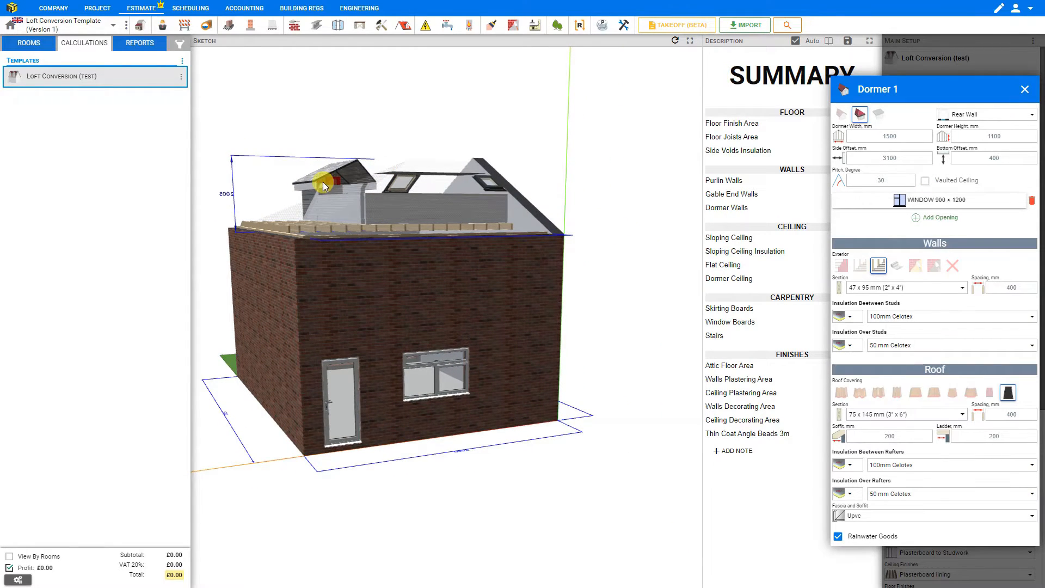
pyautogui.moveTo(338, 178)
pyautogui.mouseDown()
pyautogui.moveTo(360, 217)
pyautogui.moveTo(445, 182)
pyautogui.moveTo(407, 188)
pyautogui.mouseUp()
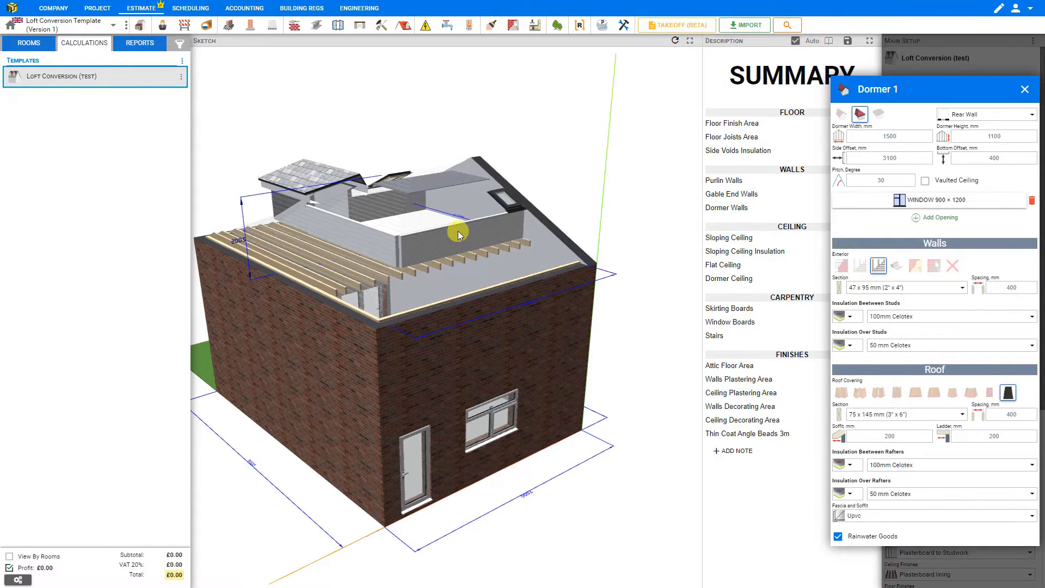
# - Move the dormer to the Front Wall of the building
pyautogui.click(1031, 115)
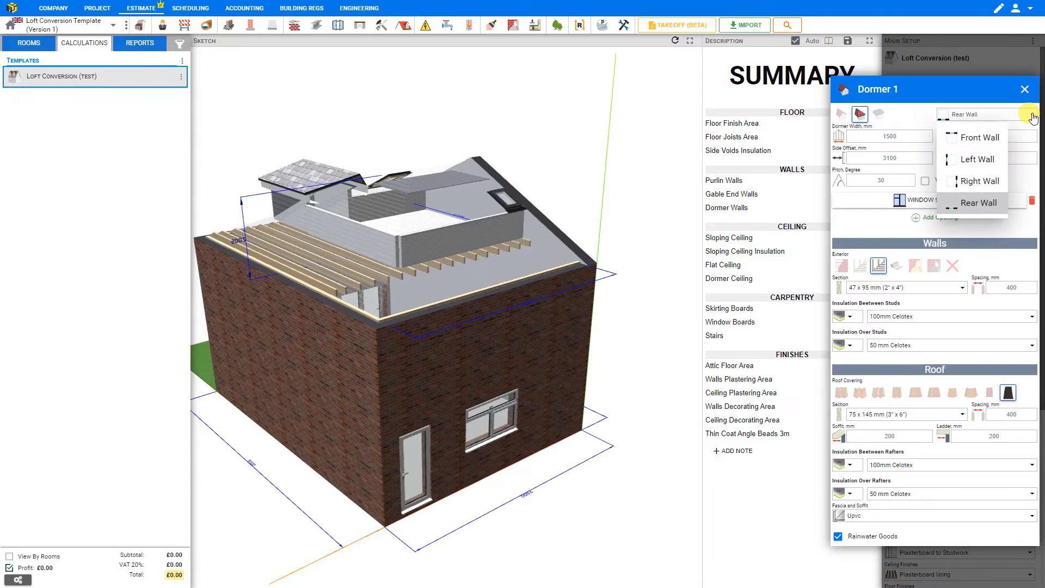
pyautogui.click(978, 137)
pyautogui.moveTo(497, 249)
pyautogui.mouseDown()
pyautogui.moveTo(481, 235)
pyautogui.moveTo(518, 224)
pyautogui.moveTo(411, 227)
pyautogui.mouseUp()
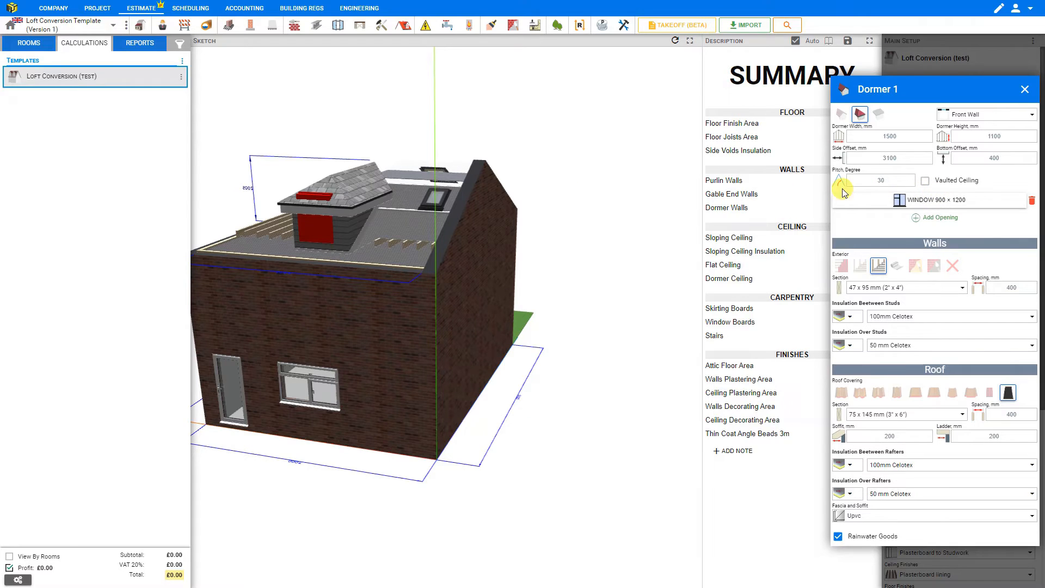
# - Resize the dormer window to 1100 mm wide and 900 mm high, keeping window Style 8
pyautogui.click(935, 201)
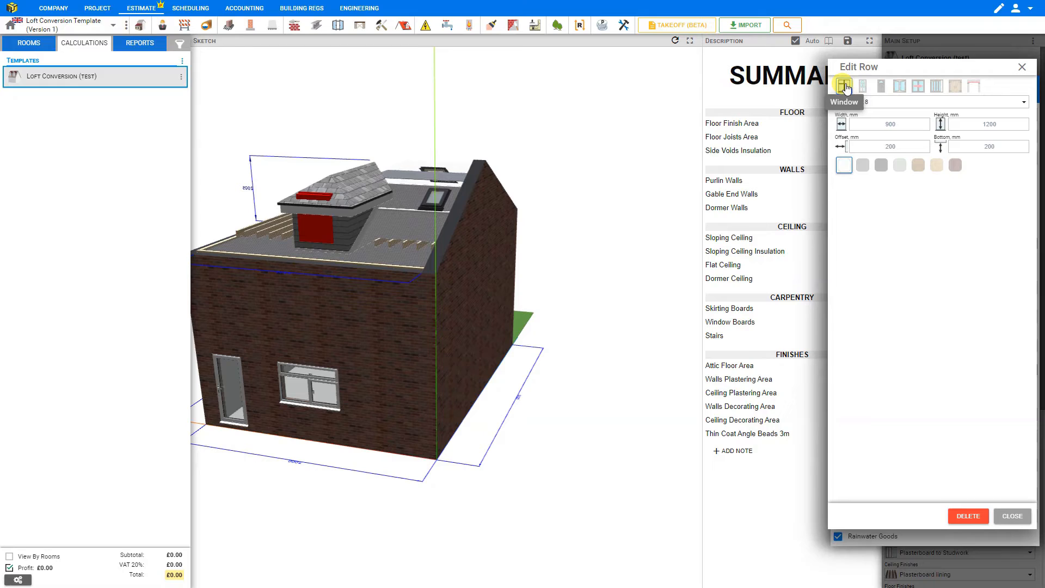
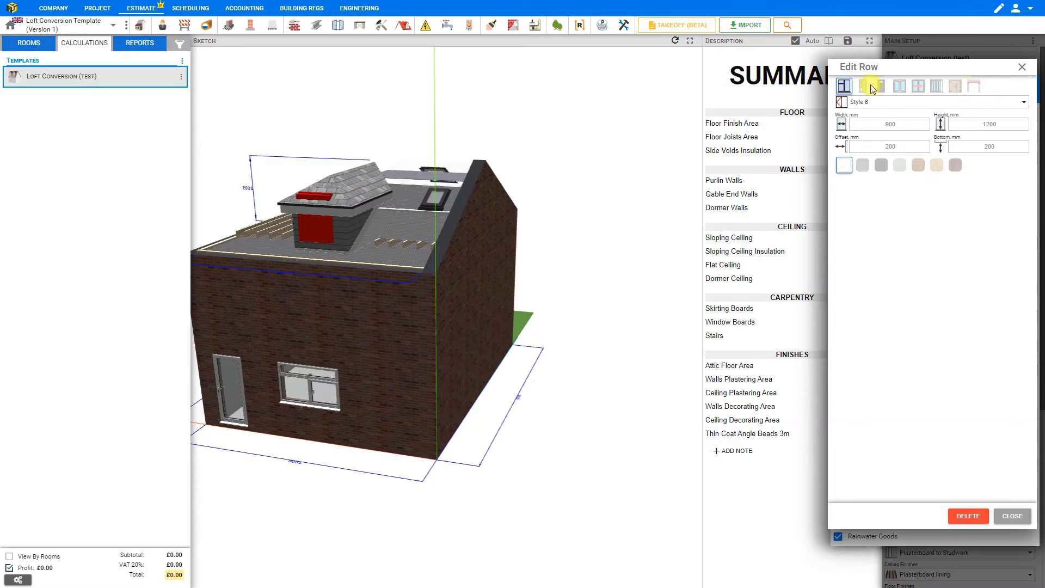
pyautogui.click(890, 104)
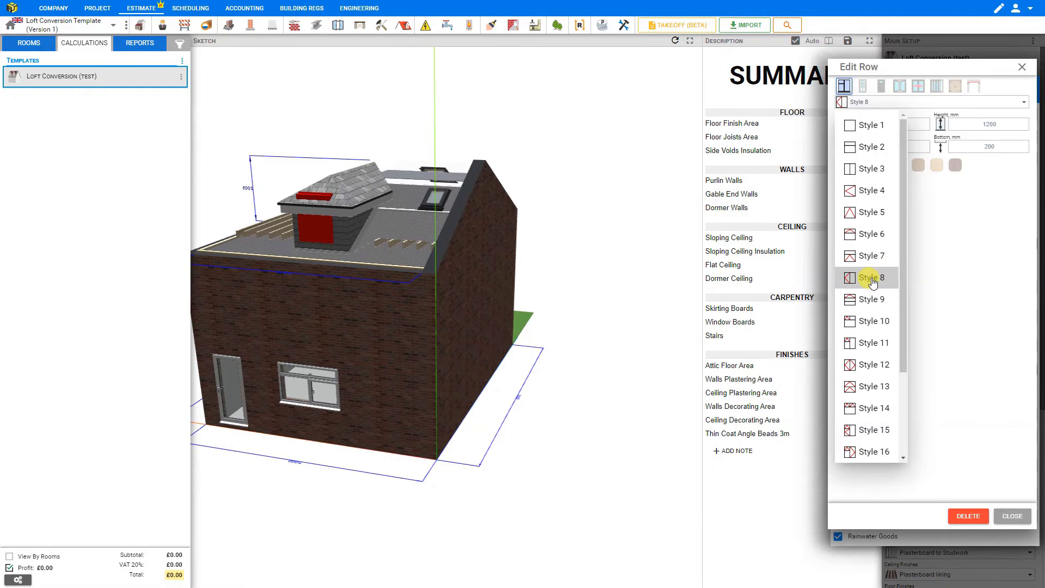
pyautogui.click(926, 271)
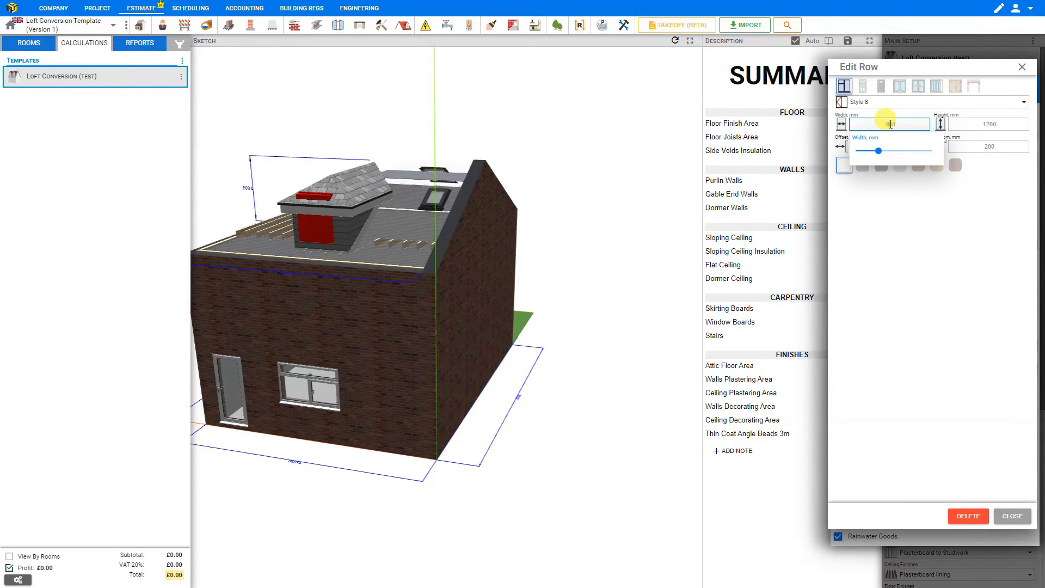
pyautogui.scroll(2, 890, 124)
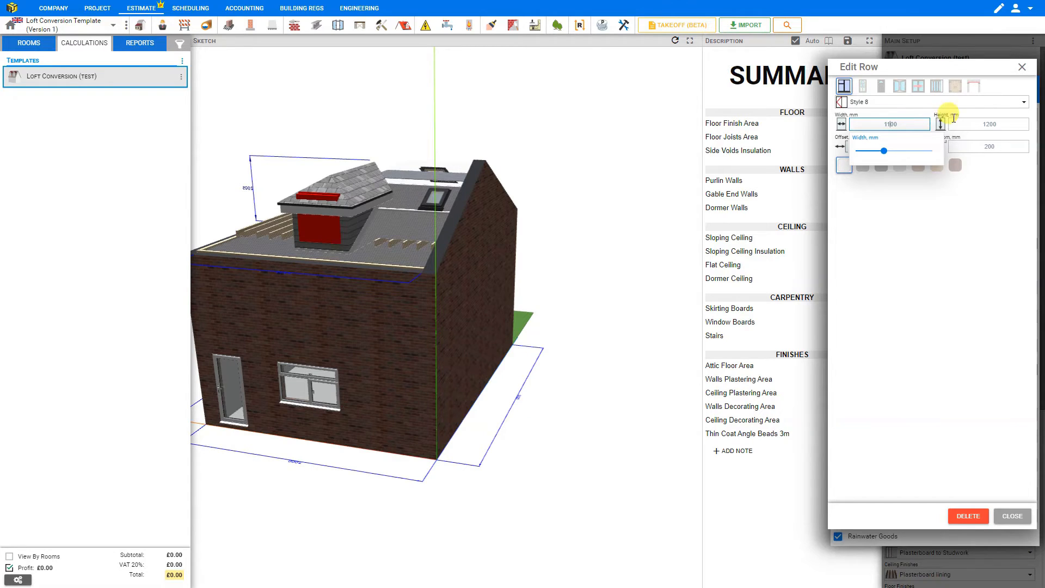
pyautogui.click(992, 123)
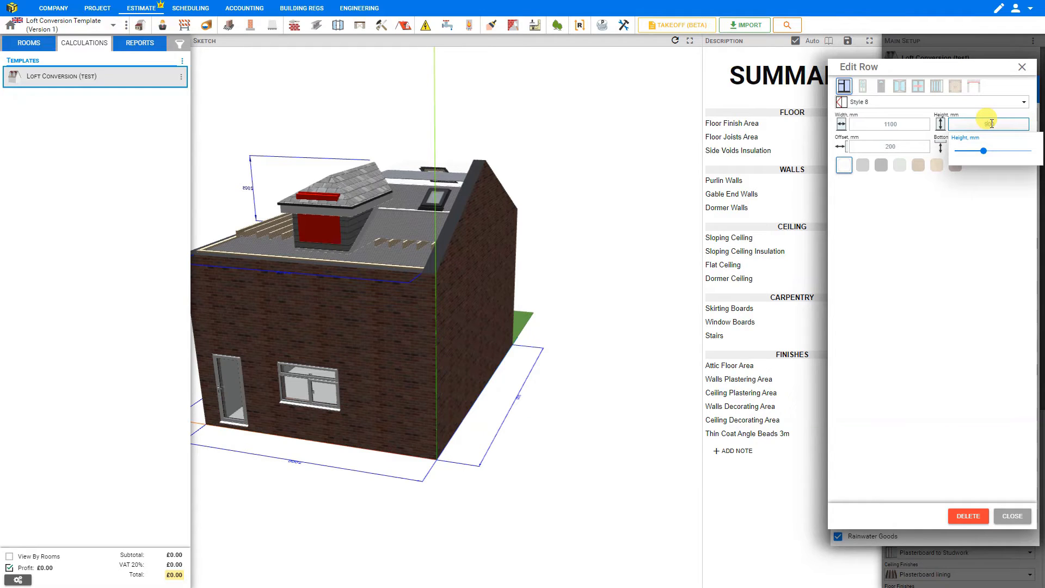
pyautogui.scroll(-2, 991, 124)
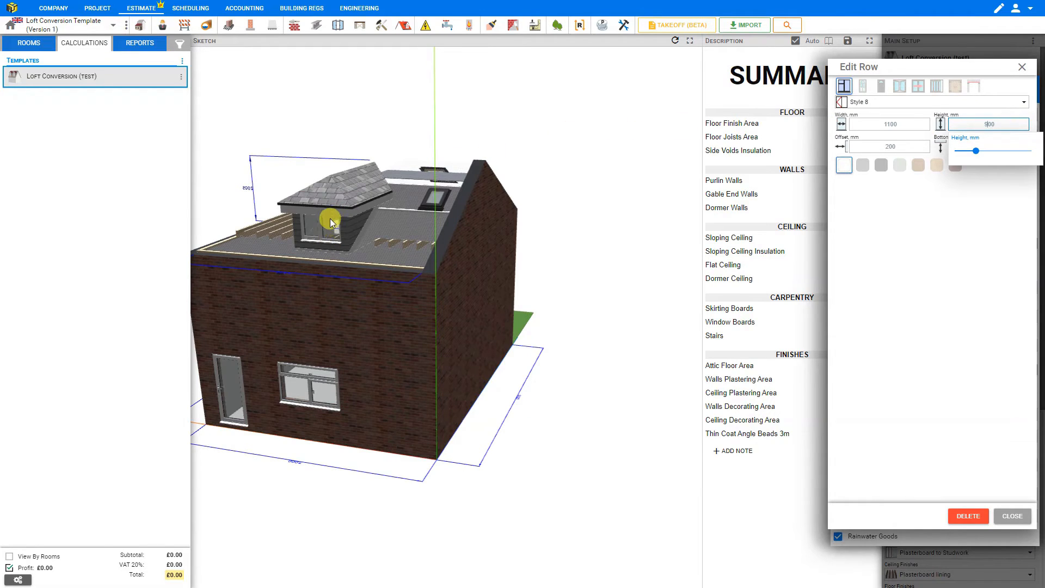
pyautogui.click(318, 231)
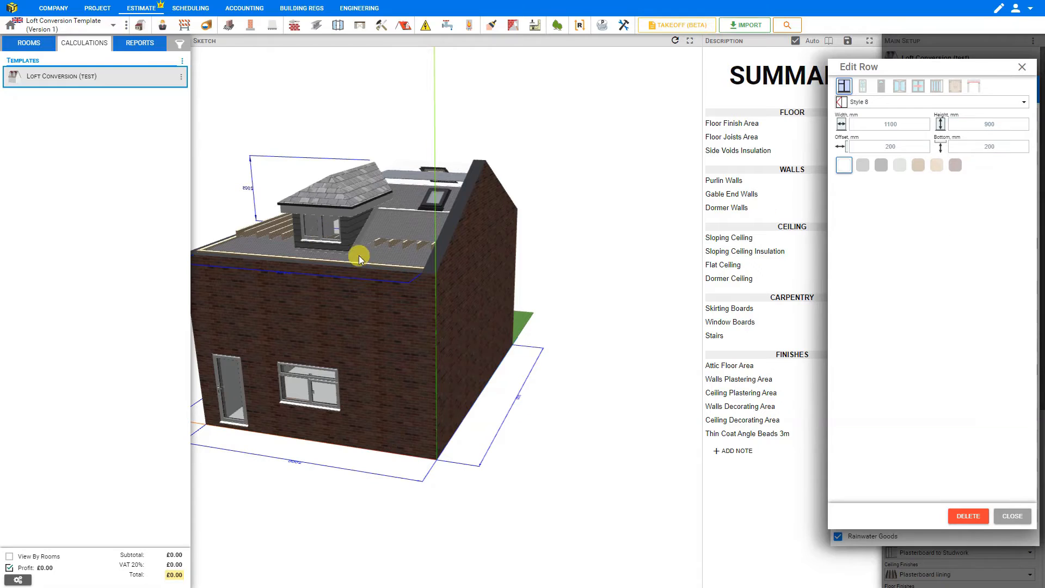
# - Try a horizontal offset of 1420 mm for the dormer window and restore it to 200 mm
pyautogui.scroll(3, 289, 237)
pyautogui.moveTo(289, 237)
pyautogui.mouseDown()
pyautogui.moveTo(360, 247)
pyautogui.moveTo(435, 210)
pyautogui.moveTo(415, 222)
pyautogui.mouseUp()
pyautogui.click(899, 147)
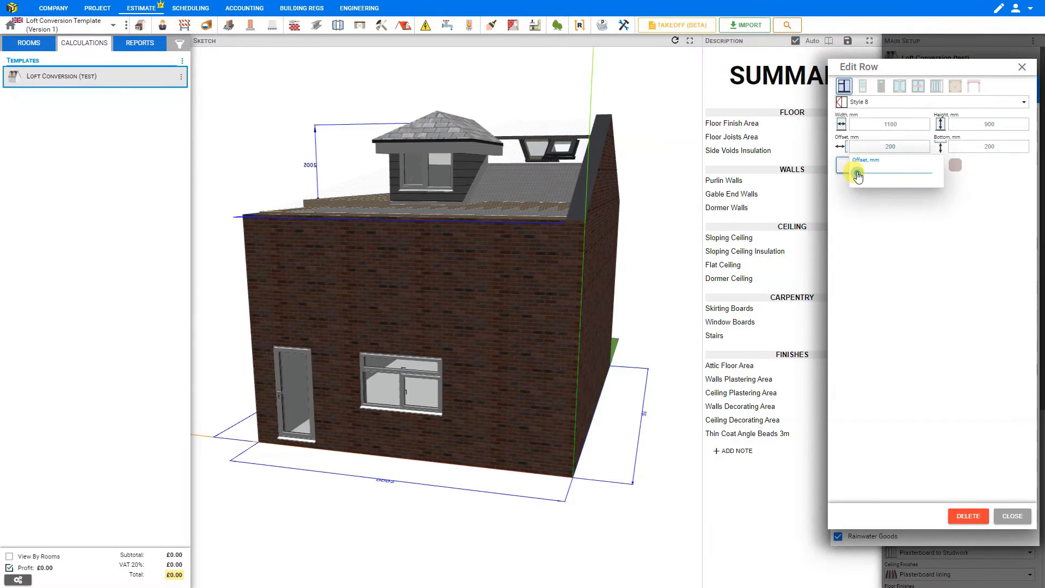
pyautogui.moveTo(862, 176); pyautogui.dragTo(867, 177)
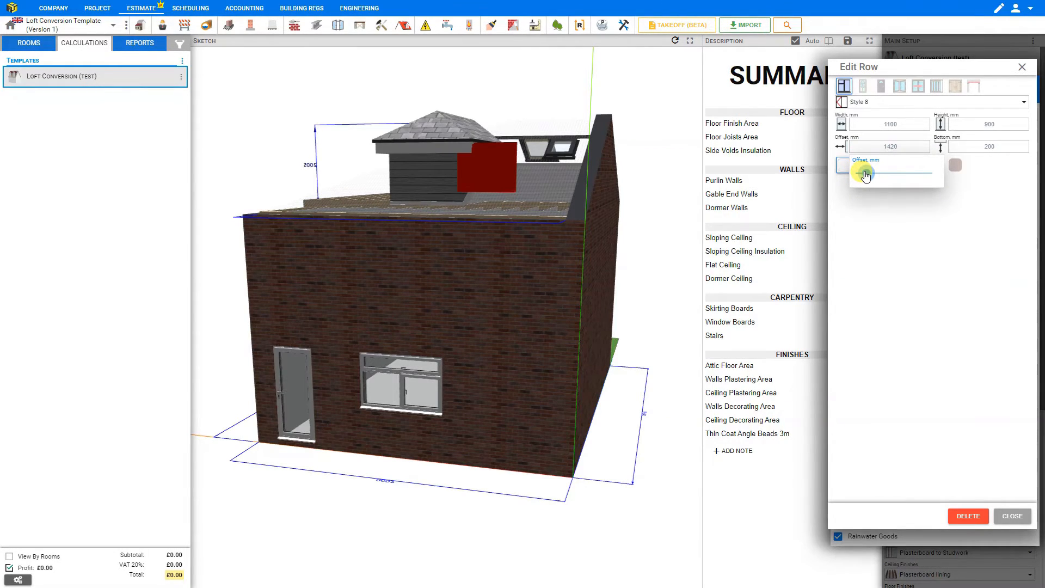
pyautogui.moveTo(866, 176); pyautogui.dragTo(864, 176)
pyautogui.click(890, 148)
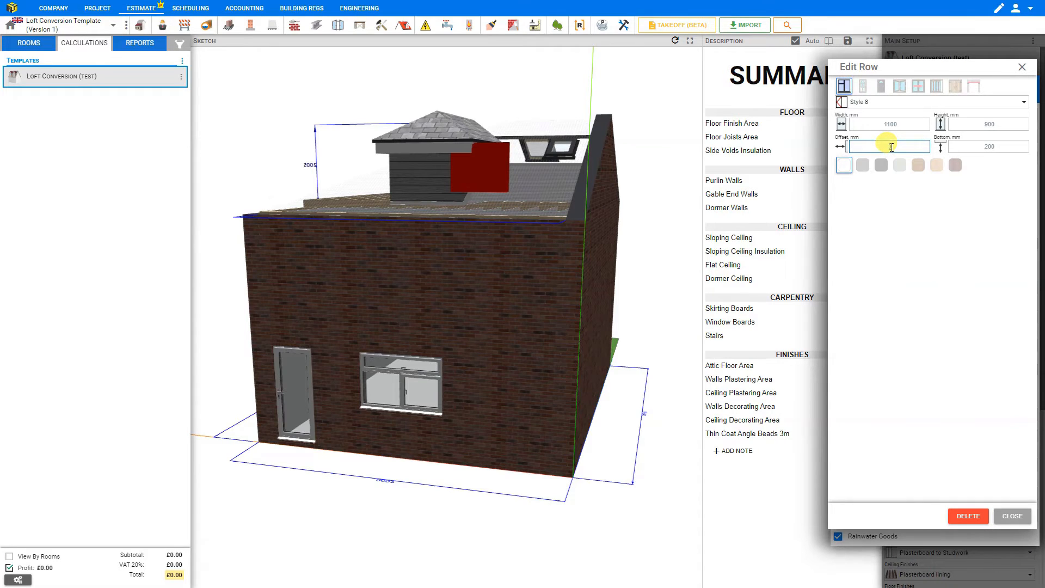
# - Try a bottom offset of 0 mm for the dormer window and restore it to 200 mm
pyautogui.click(989, 146)
pyautogui.click(960, 174)
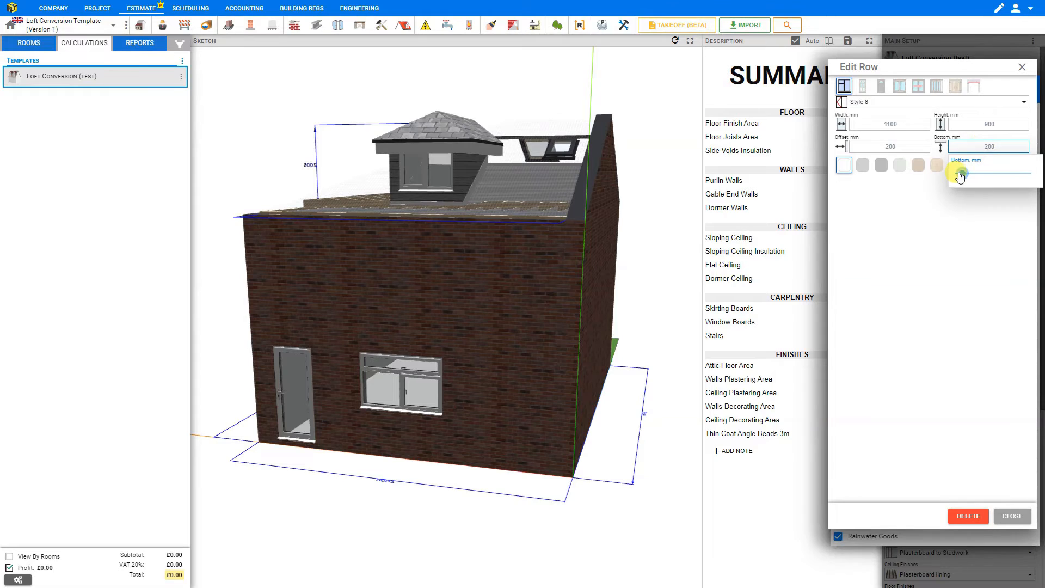
pyautogui.moveTo(962, 174); pyautogui.dragTo(955, 174)
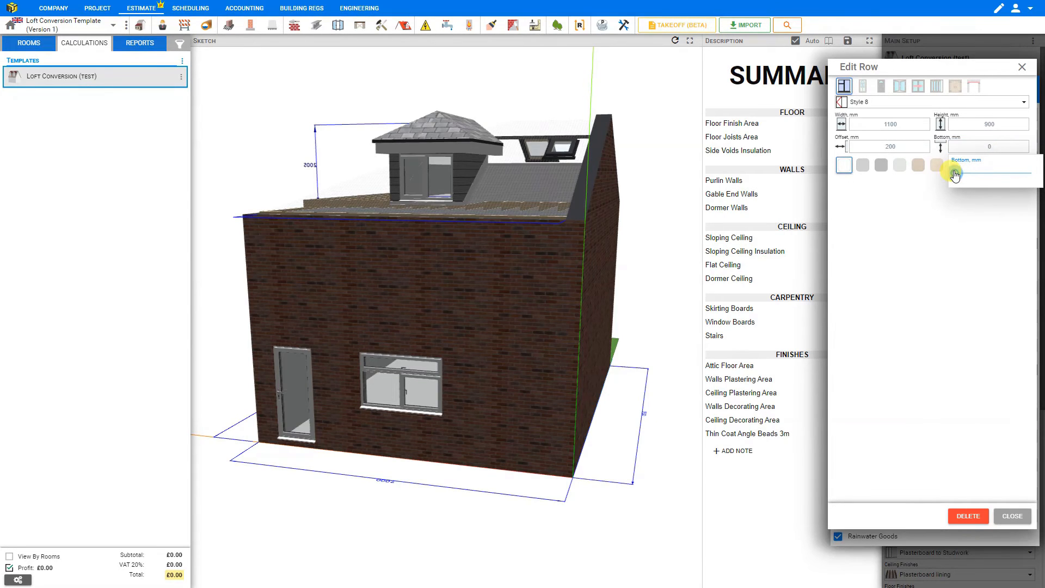
pyautogui.click(986, 147)
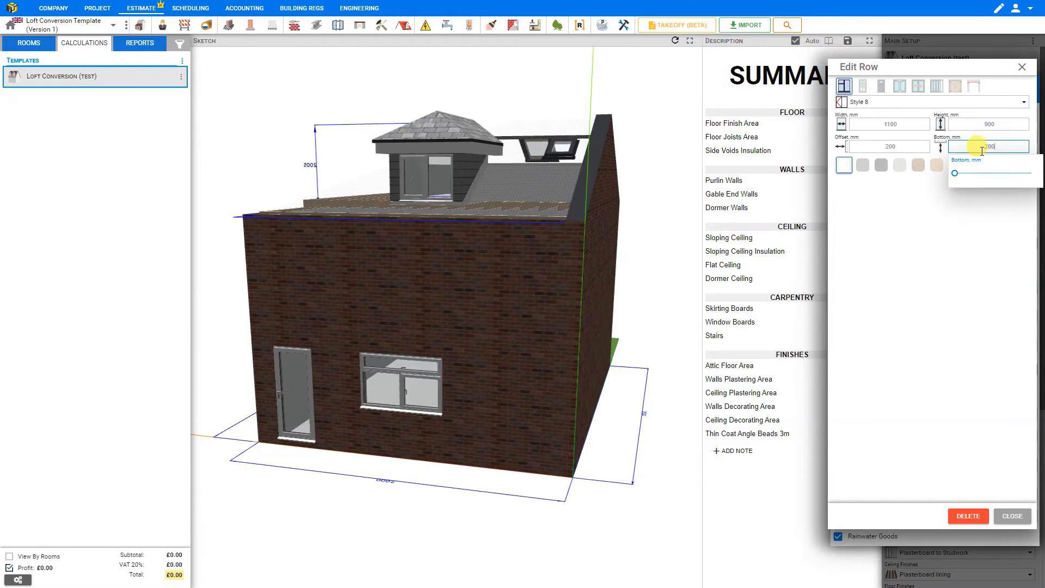
# - Try the available frame colours on the dormer window, including Anthracite Grey, Golden Oak, Irish Oak and Rosewood
pyautogui.click(845, 167)
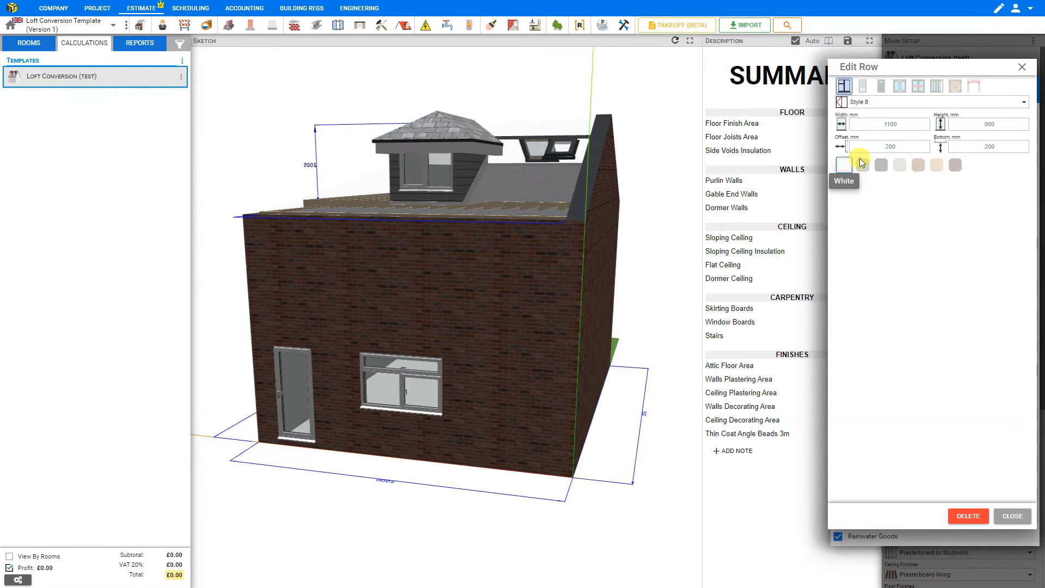
pyautogui.click(863, 165)
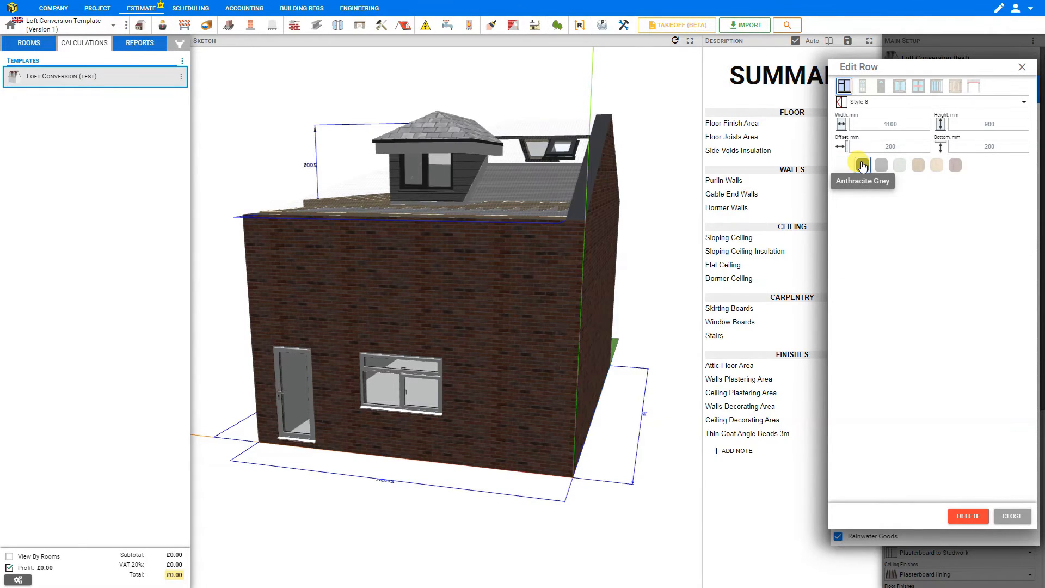
pyautogui.click(882, 165)
pyautogui.click(900, 166)
pyautogui.click(918, 165)
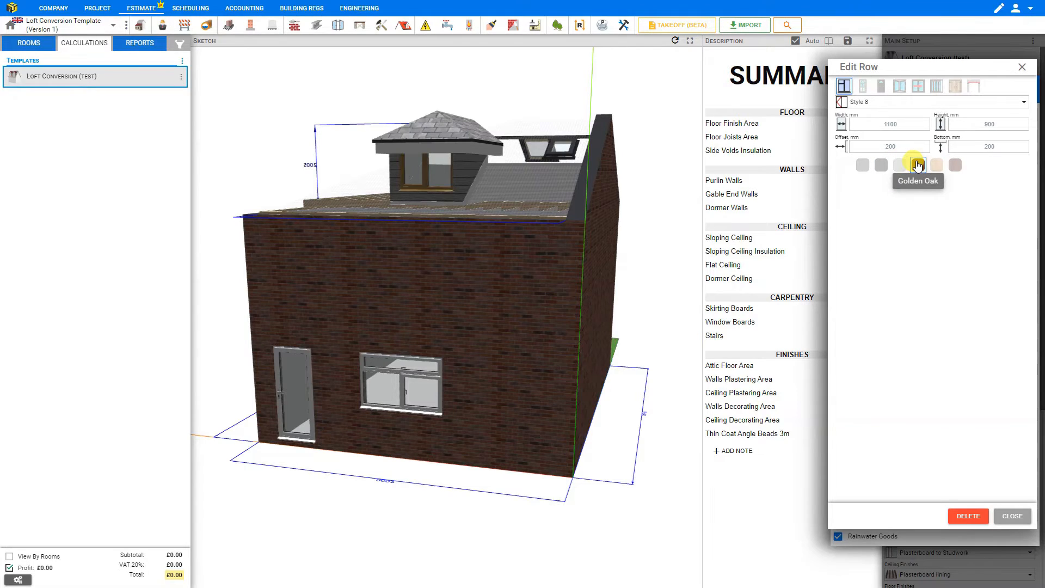
pyautogui.click(937, 165)
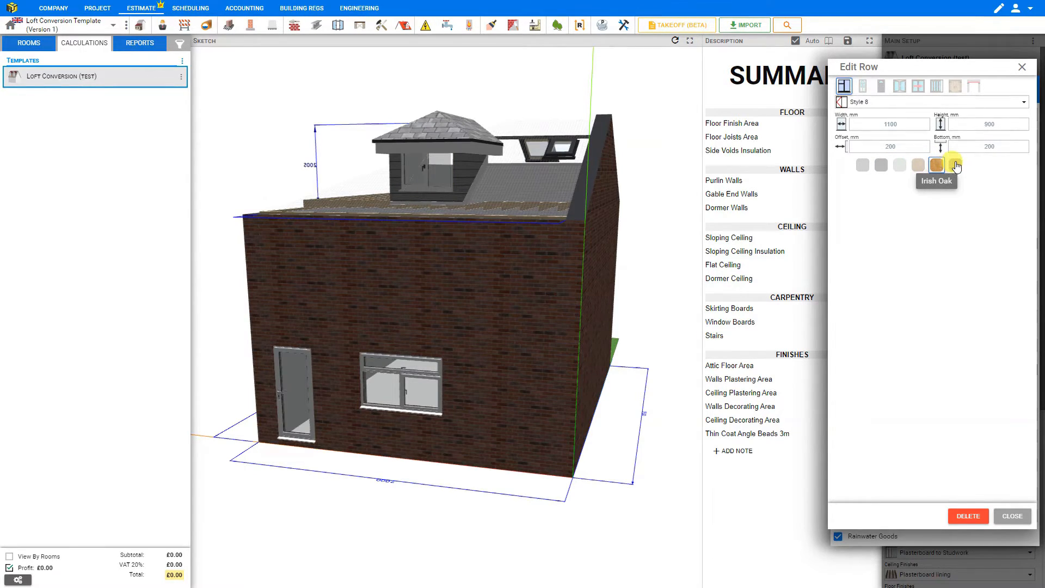
pyautogui.click(955, 164)
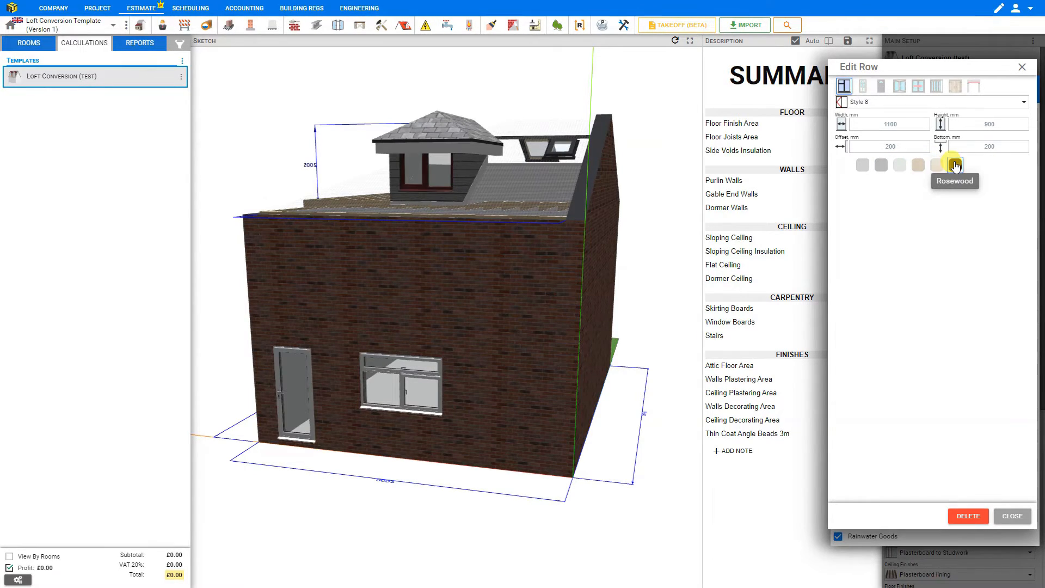
# - Set the dormer window's frame colour to White and close the window's settings
pyautogui.click(847, 166)
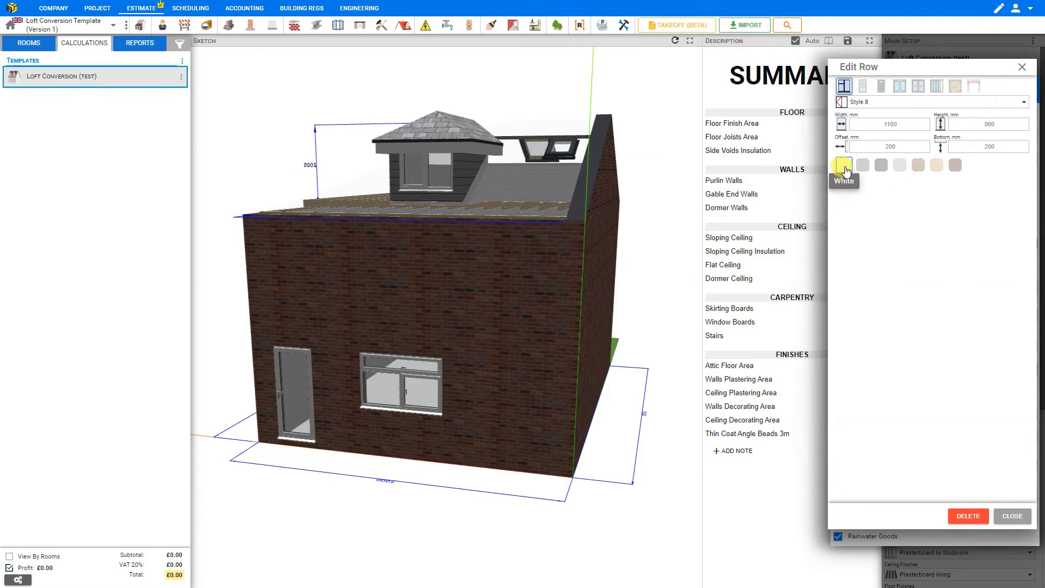
pyautogui.click(1012, 516)
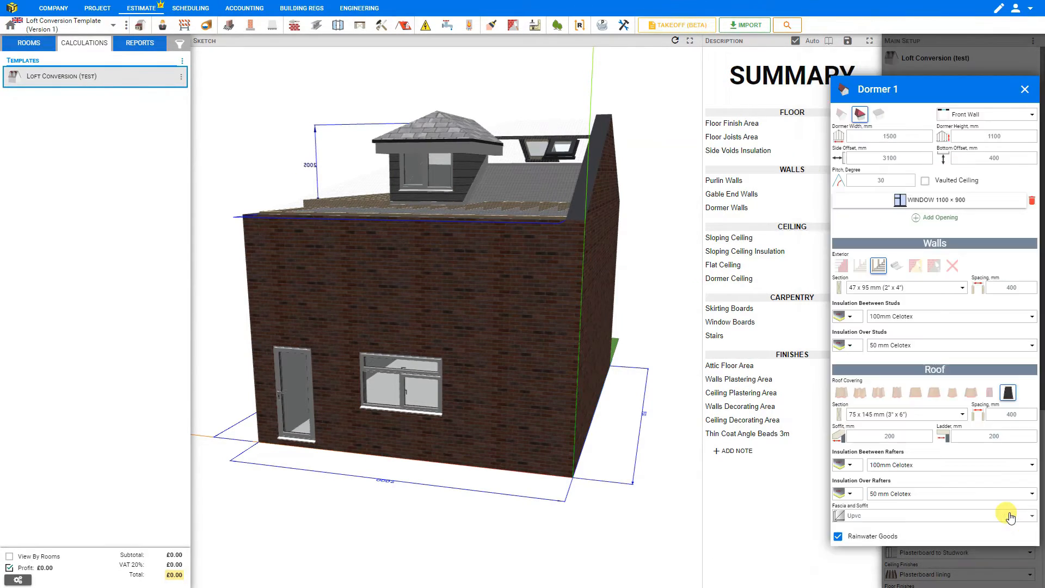
# - Try the exterior finishes on the dormer walls, including Timber Cladding, Lead and None, and restore Cement Boards Cladding
pyautogui.click(842, 265)
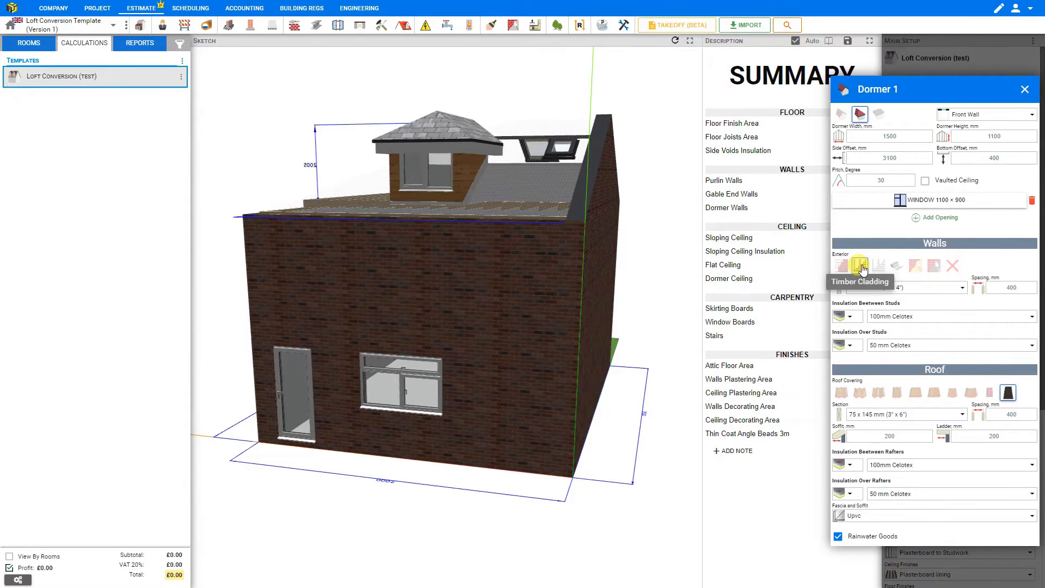
pyautogui.click(880, 267)
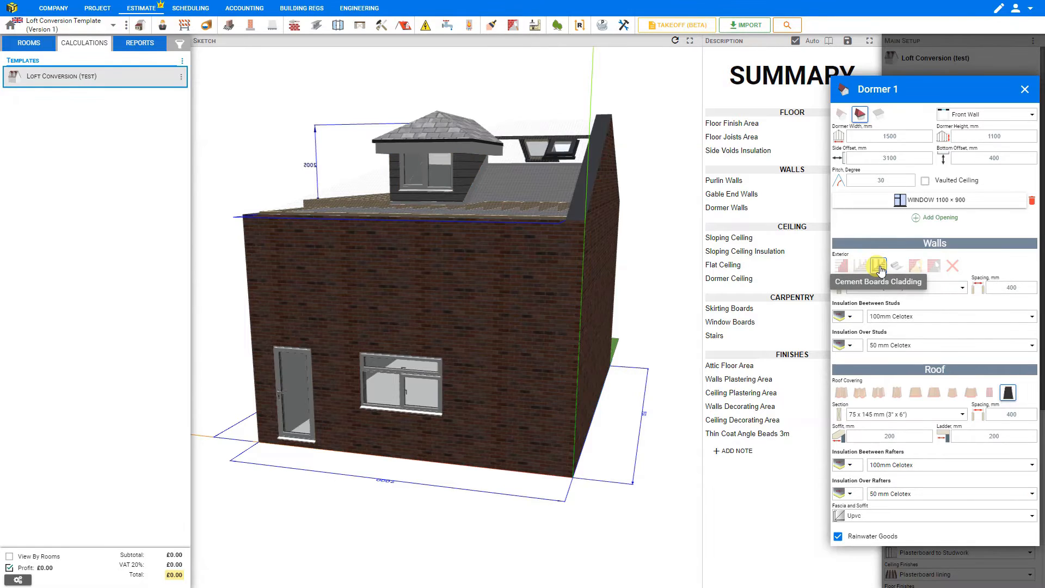
pyautogui.click(897, 266)
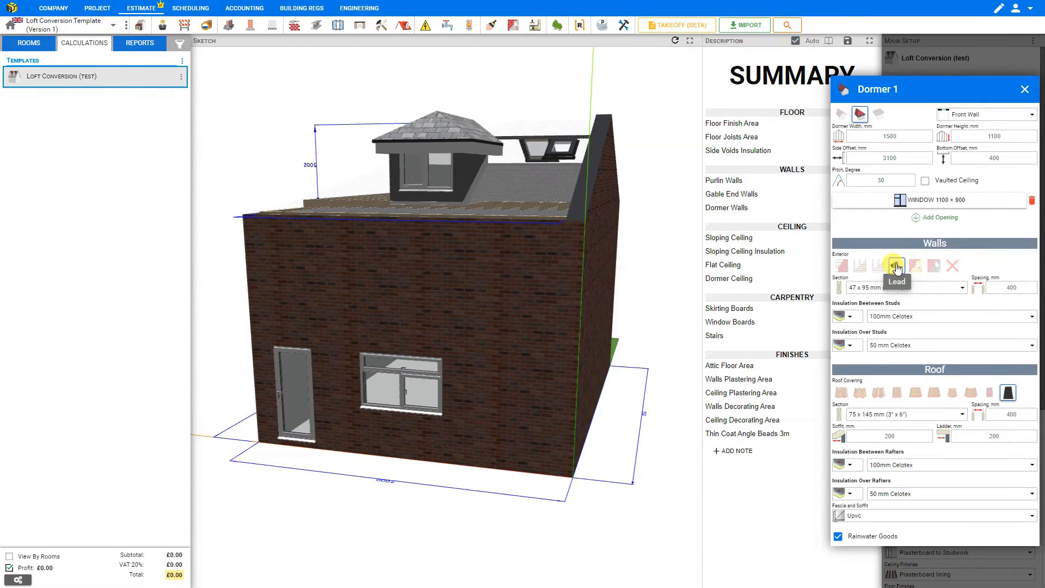
pyautogui.click(916, 268)
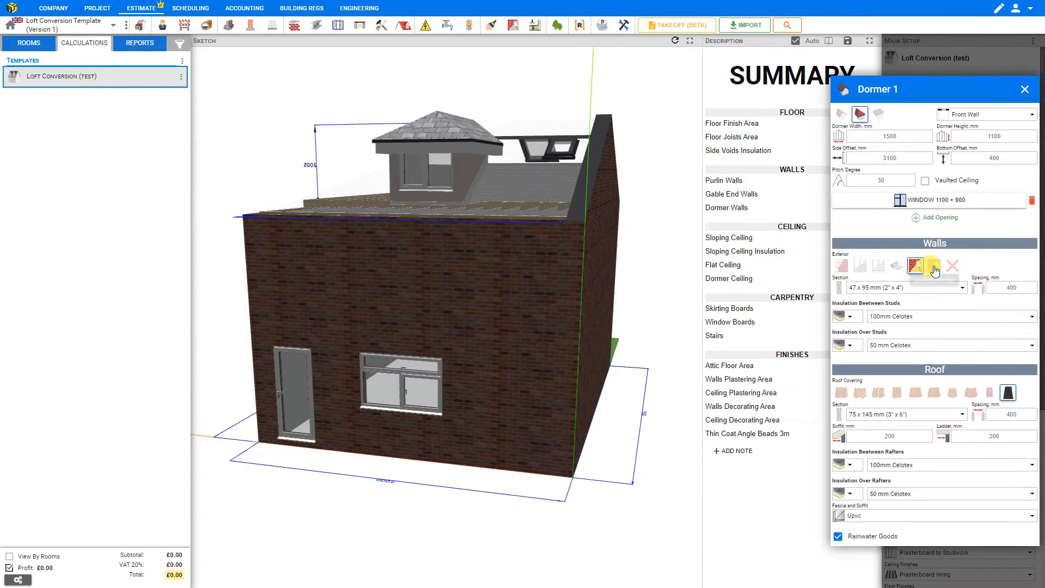
pyautogui.click(934, 268)
pyautogui.click(953, 267)
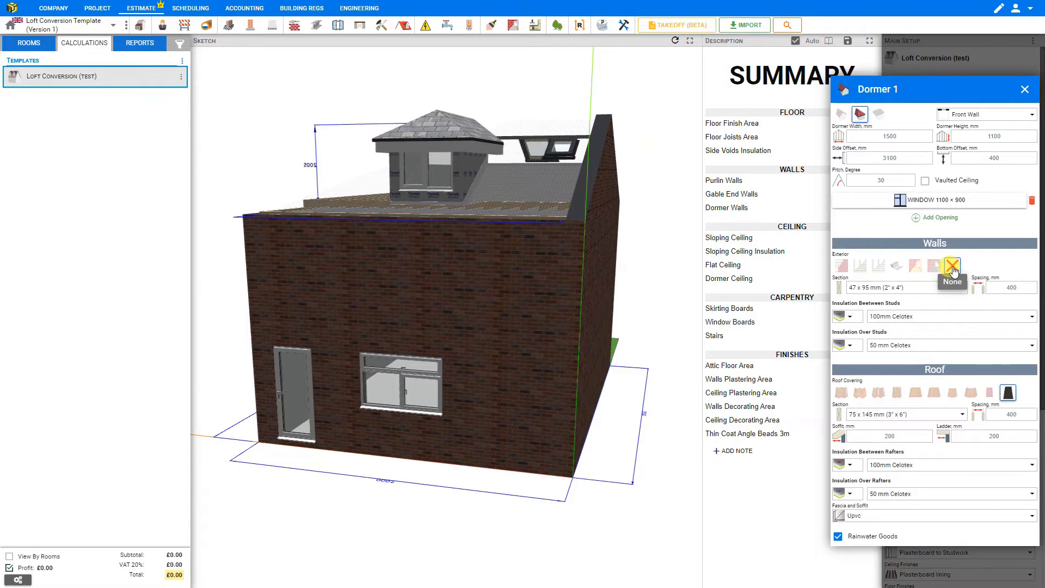
pyautogui.click(880, 265)
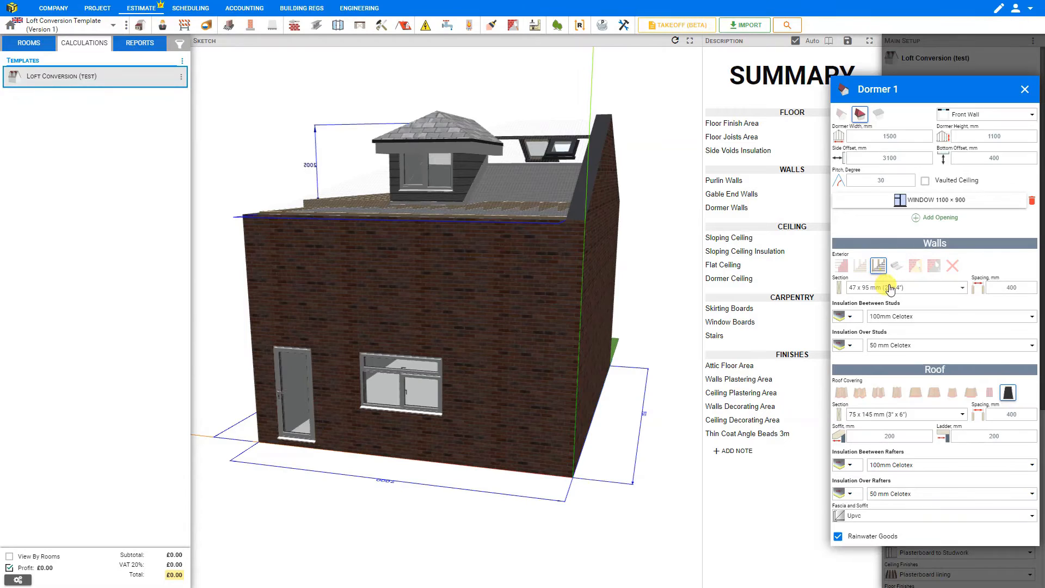
# - Review the timber sections for the dormer wall studs, keep 47 x 95 mm (2" x 4"), and check the stud spacing
pyautogui.click(895, 292)
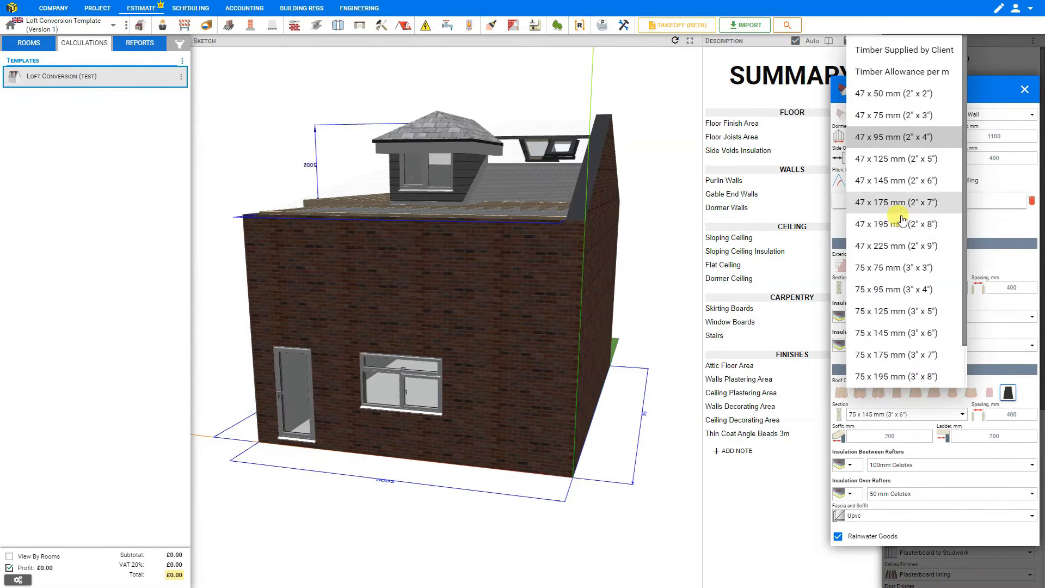
pyautogui.click(891, 137)
pyautogui.click(1011, 286)
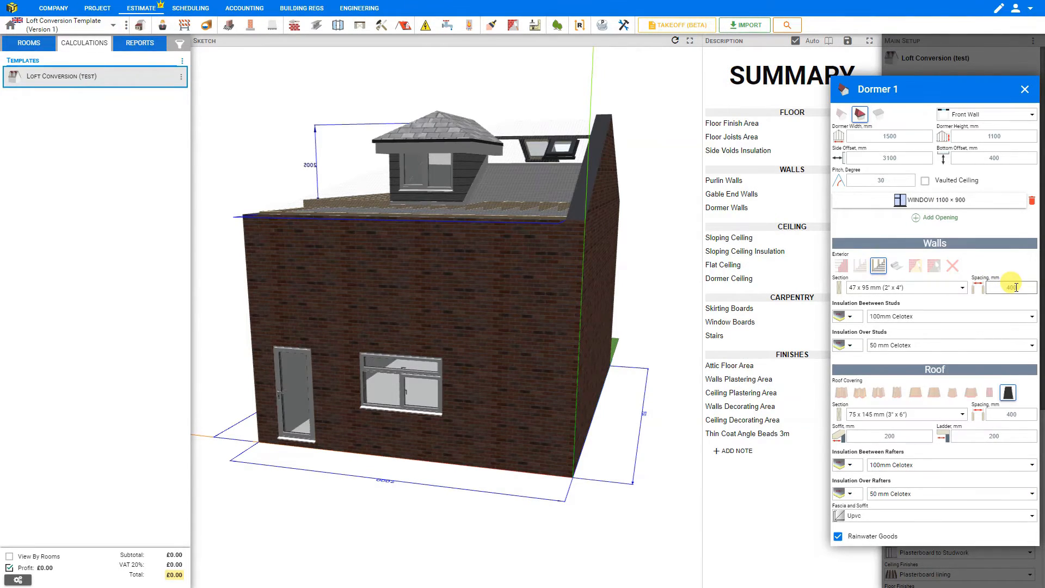
# - Review the insulation types and thicknesses available between and over the dormer wall studs
pyautogui.click(853, 318)
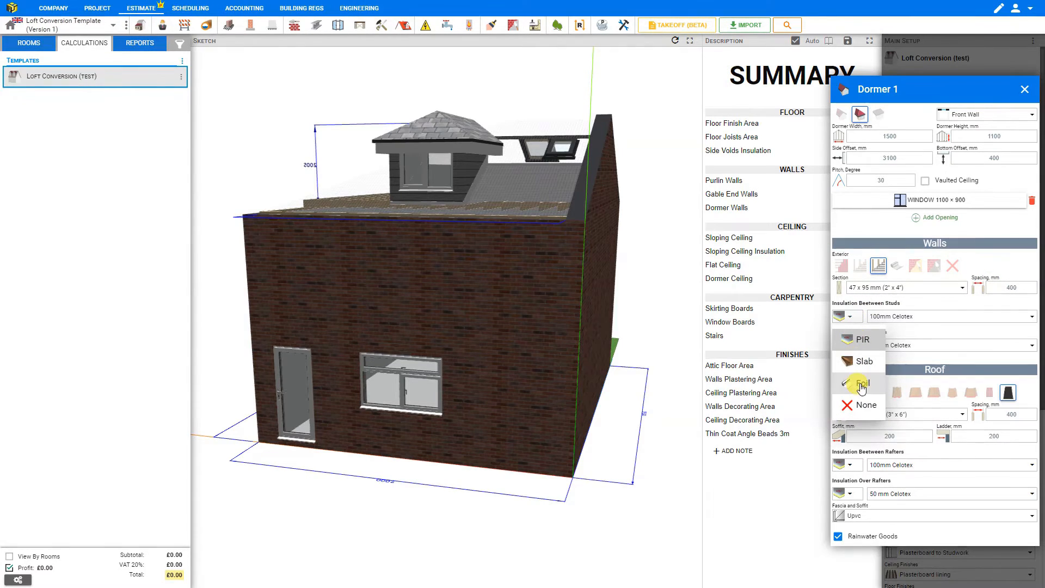
pyautogui.click(924, 321)
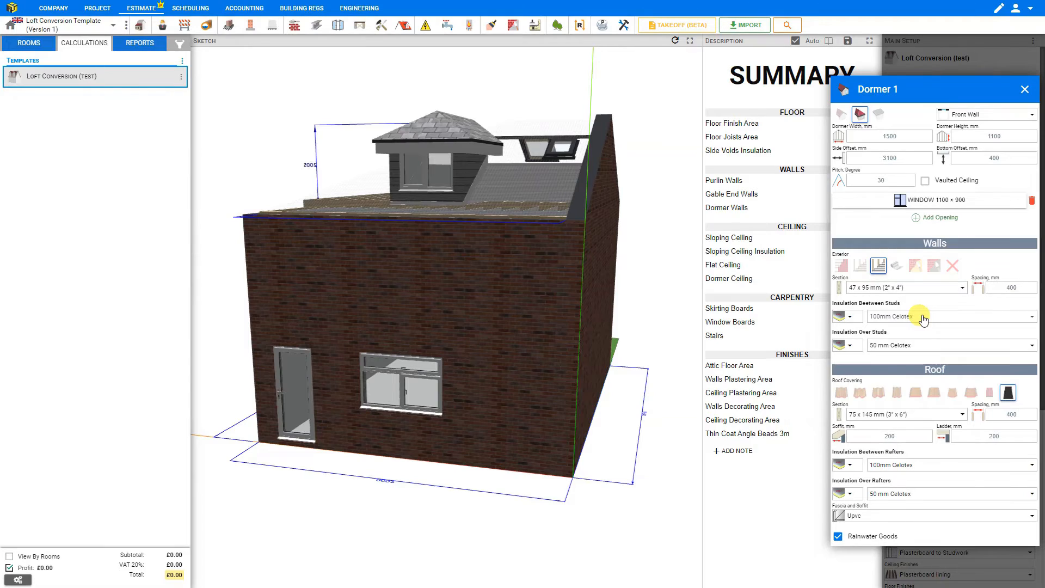
pyautogui.click(923, 318)
pyautogui.click(971, 319)
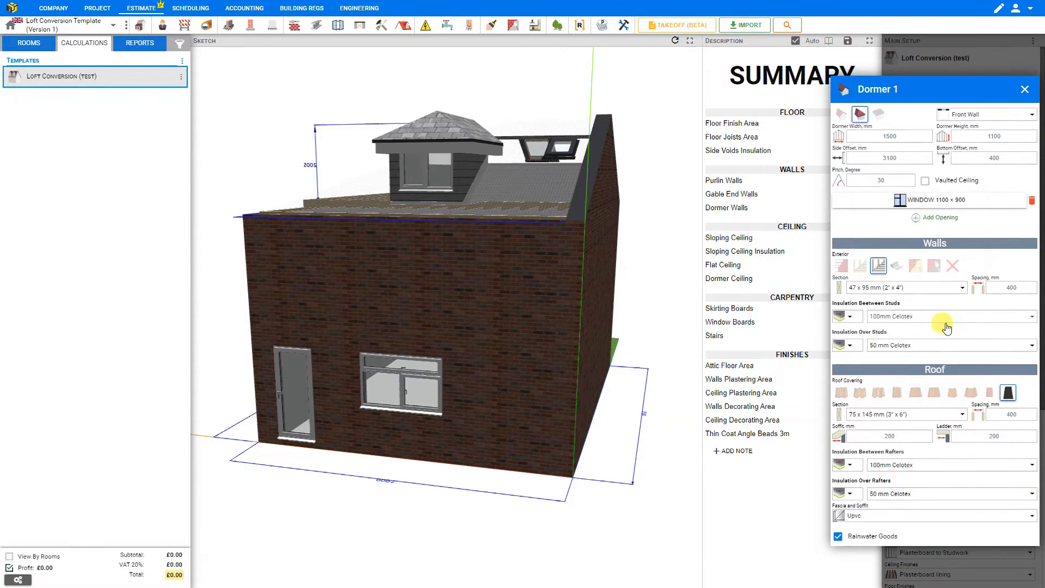
pyautogui.click(851, 346)
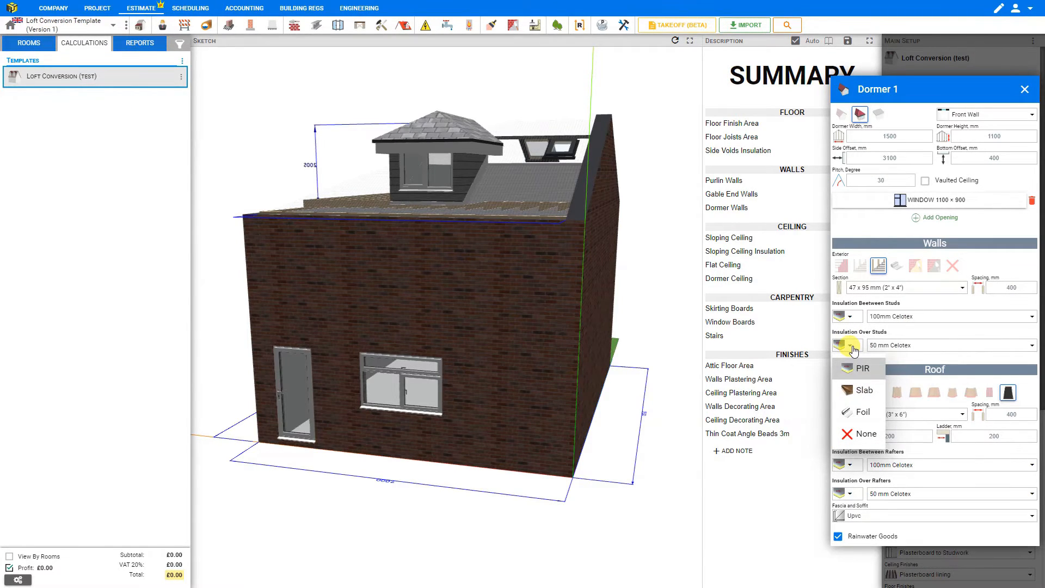
pyautogui.click(931, 345)
pyautogui.click(932, 346)
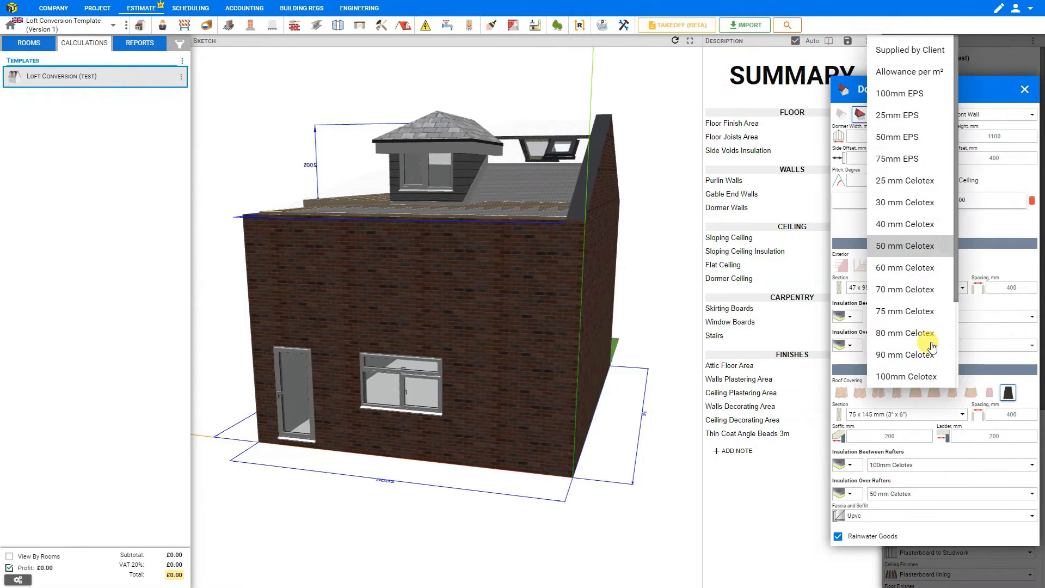
pyautogui.click(967, 346)
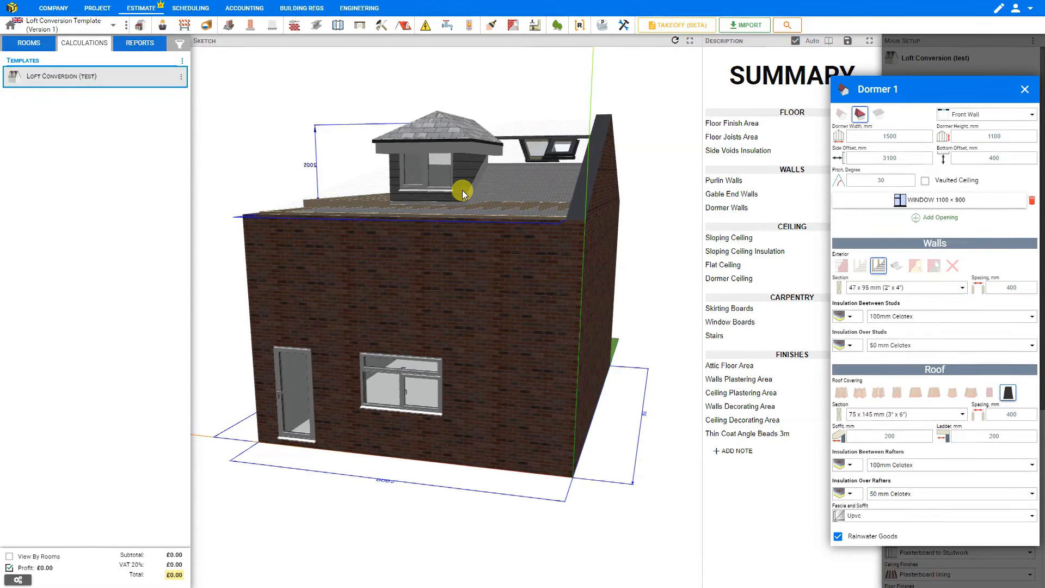
# - Try the roof coverings on the dormer, including Mendip, Anglia and Wessex, and restore Slates
pyautogui.moveTo(463, 205); pyautogui.dragTo(468, 254)
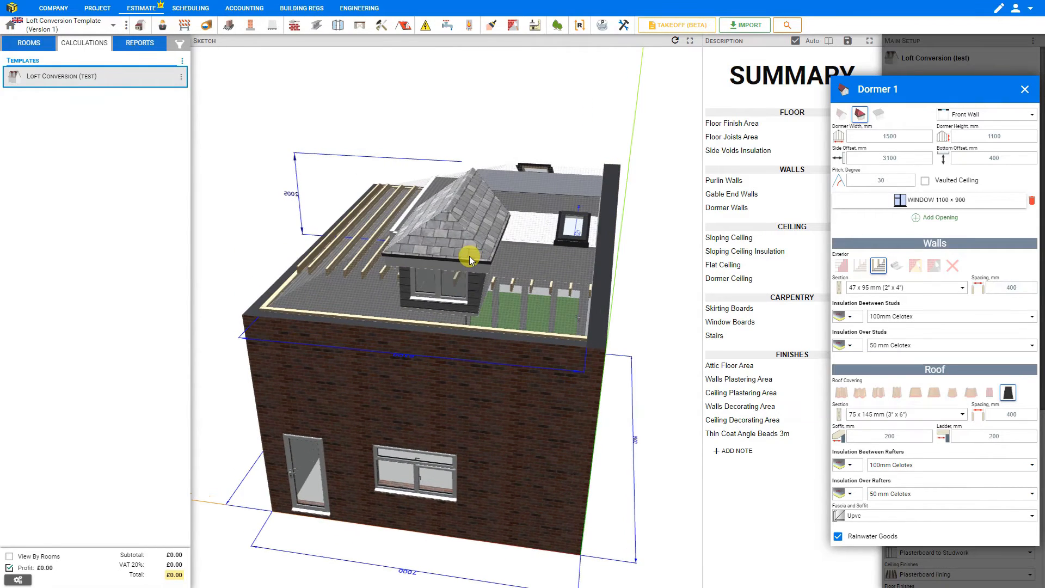
pyautogui.click(841, 394)
pyautogui.click(860, 393)
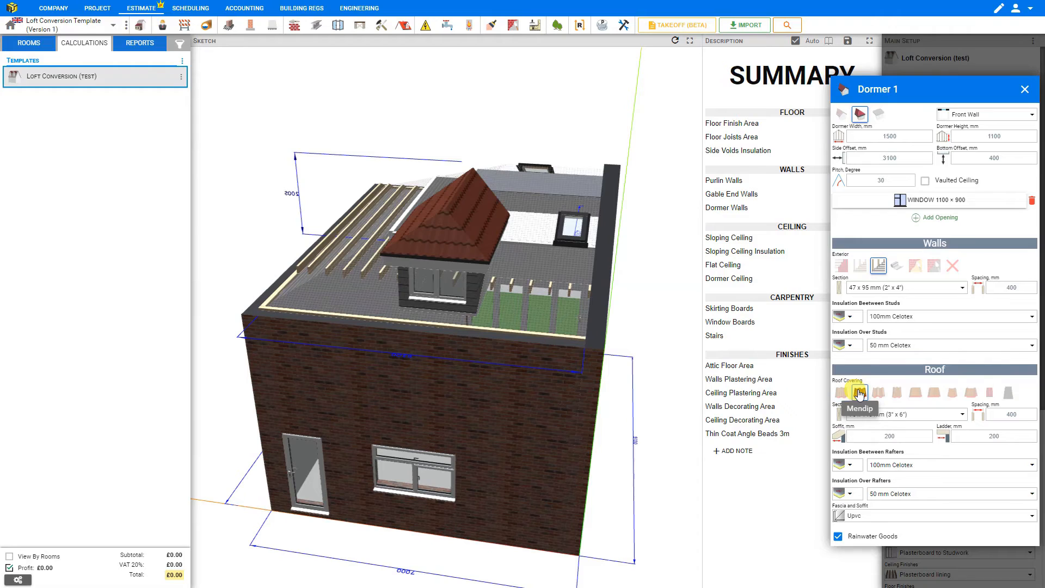
pyautogui.click(896, 391)
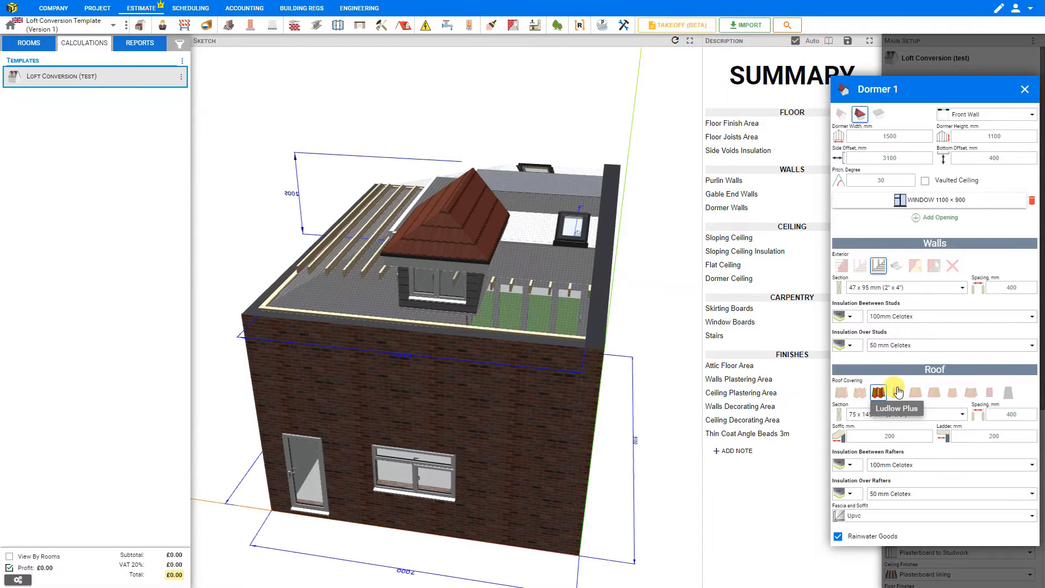
pyautogui.click(916, 392)
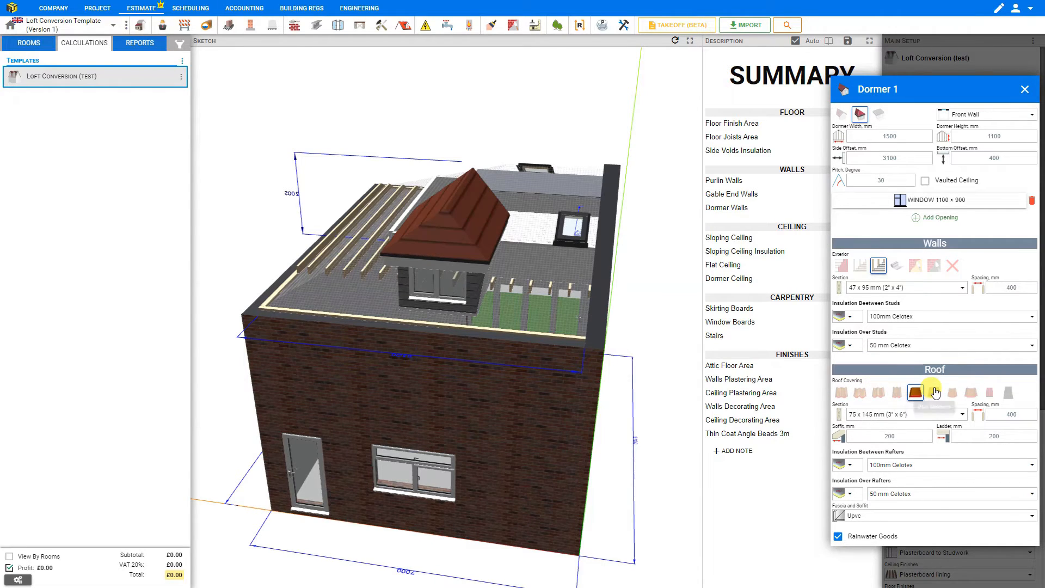
pyautogui.click(952, 392)
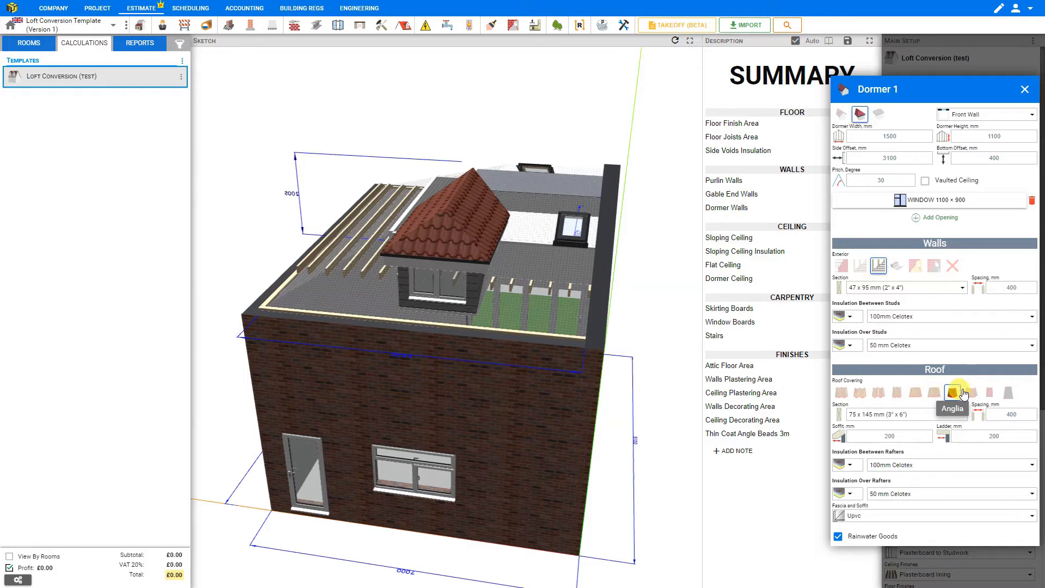
pyautogui.click(970, 392)
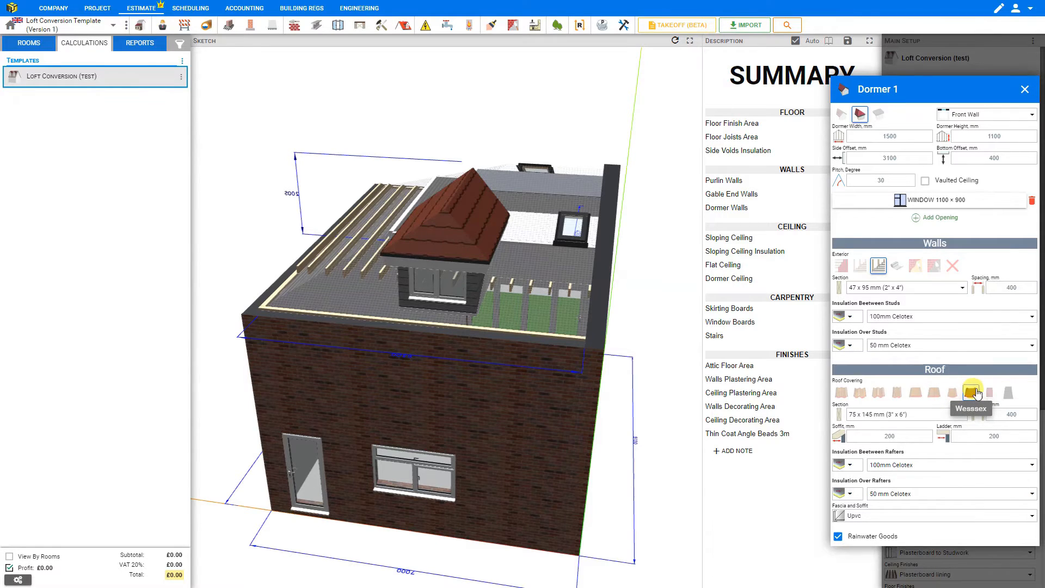
pyautogui.click(989, 392)
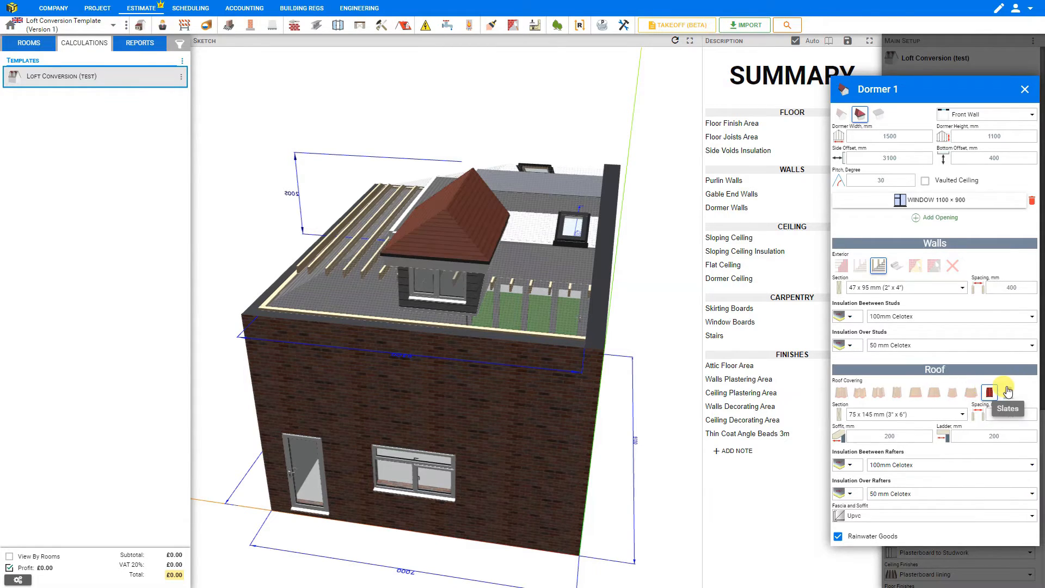
pyautogui.click(1007, 392)
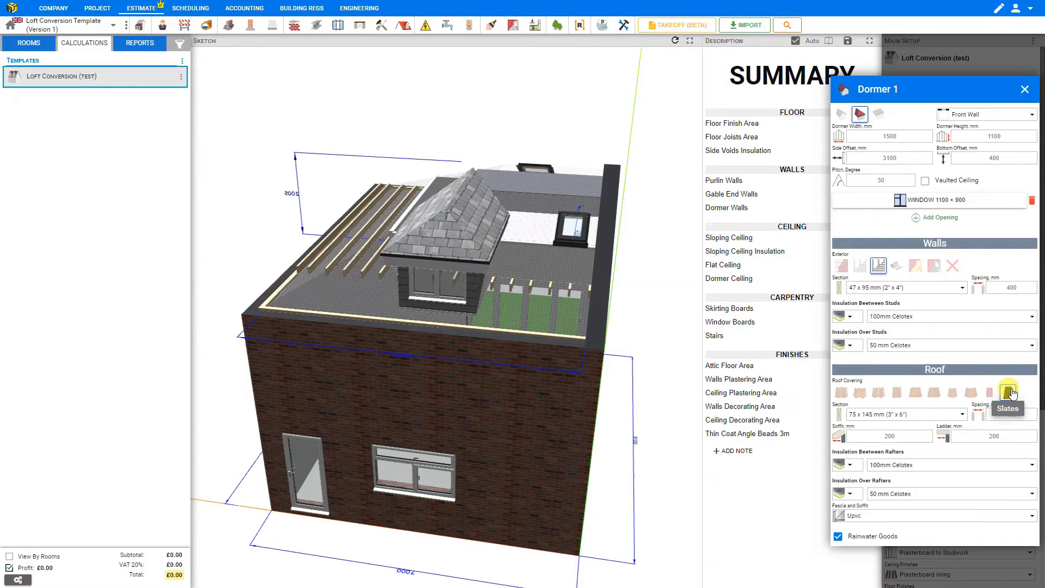
# - Review the timber sections offered for the dormer roof rafters and check the rafter spacing
pyautogui.click(938, 415)
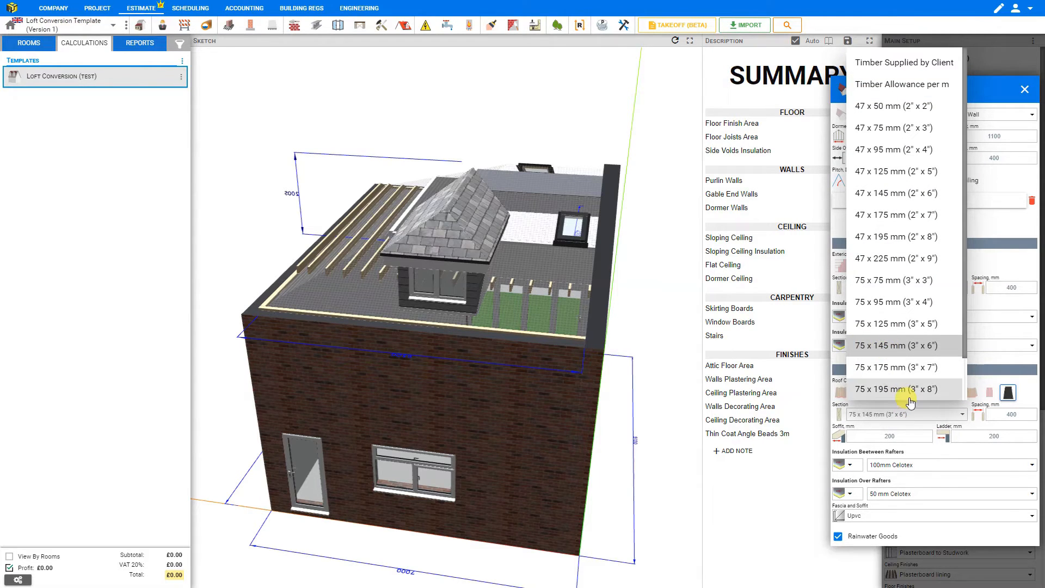
pyautogui.click(1019, 414)
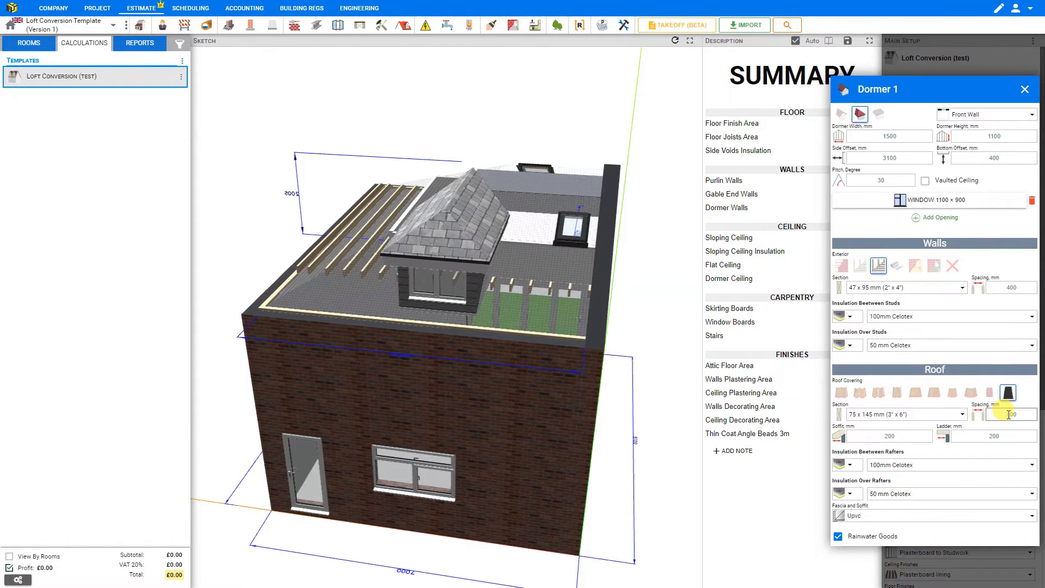
# - Try a soffit of 725 mm on the dormer roof, restore it to 200 mm, and check the ladder value
pyautogui.click(871, 436)
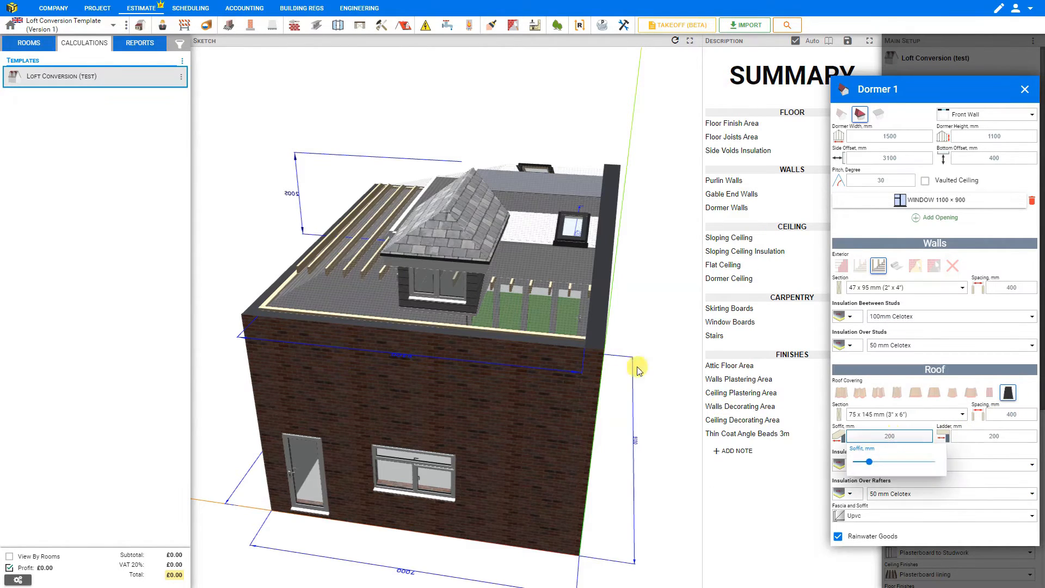
pyautogui.moveTo(465, 305); pyautogui.dragTo(472, 289)
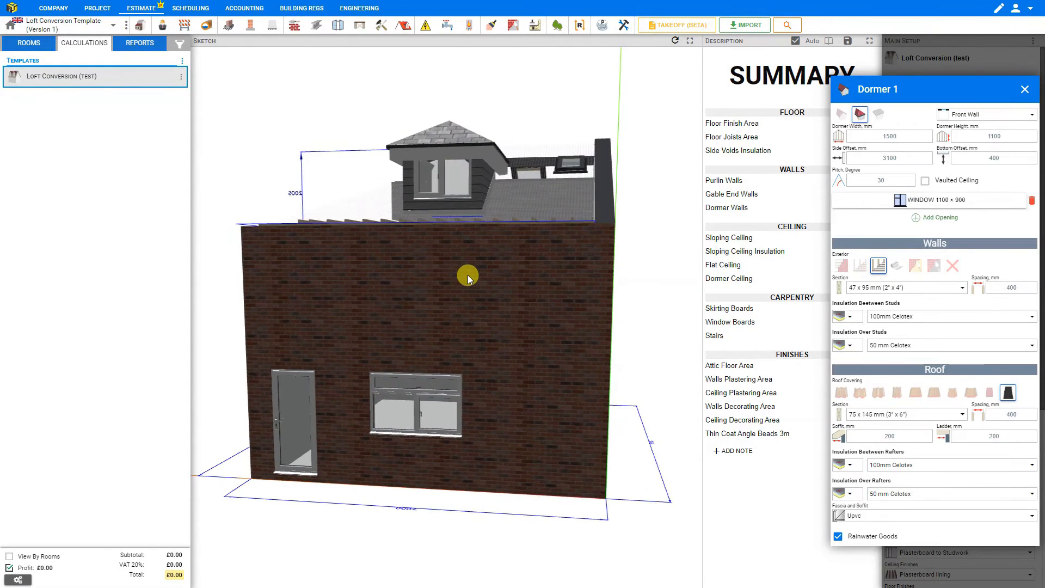
pyautogui.click(889, 436)
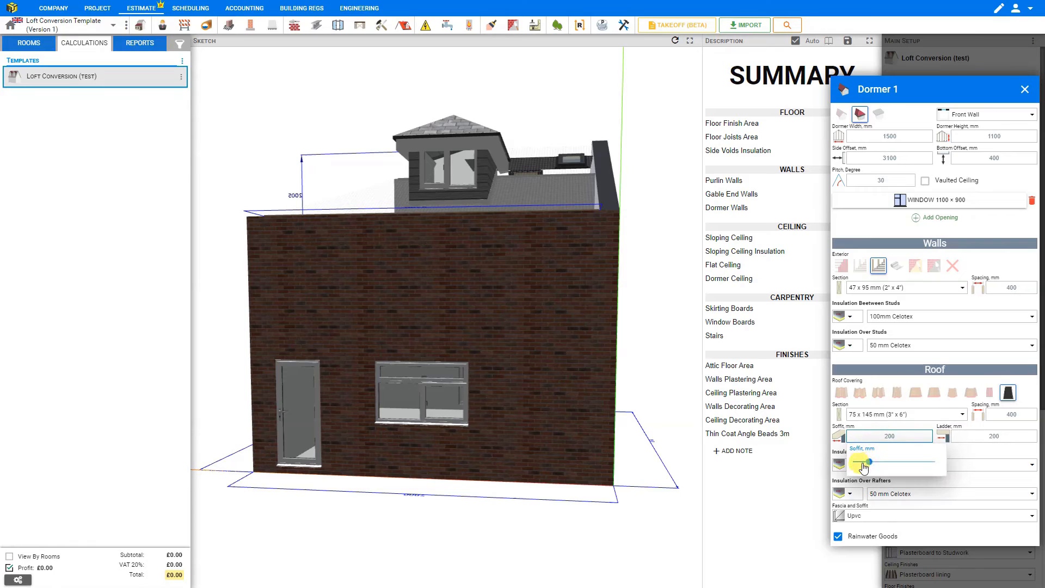
pyautogui.moveTo(869, 466); pyautogui.dragTo(914, 463)
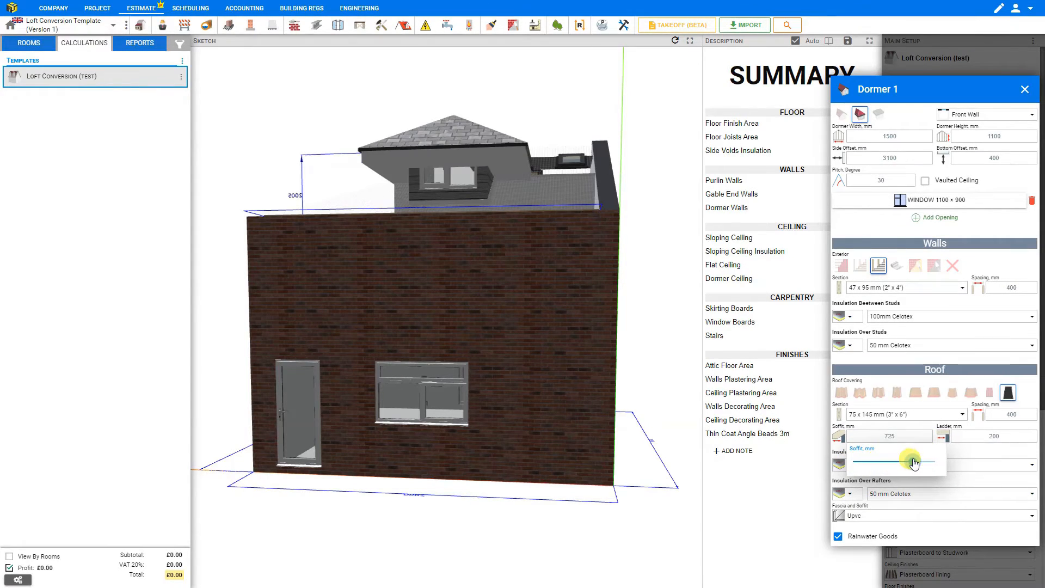
pyautogui.doubleClick(888, 436)
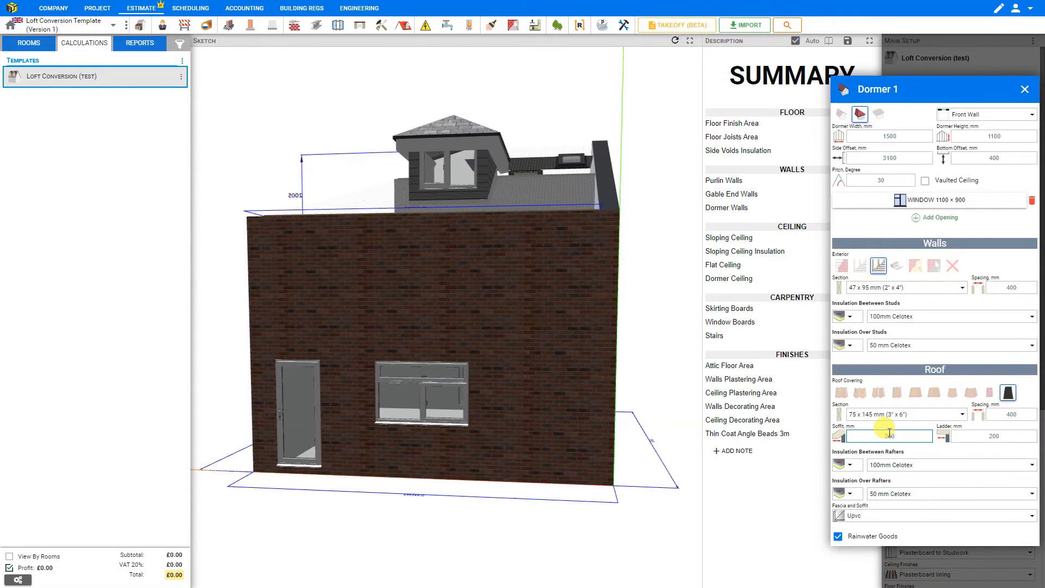
pyautogui.click(986, 434)
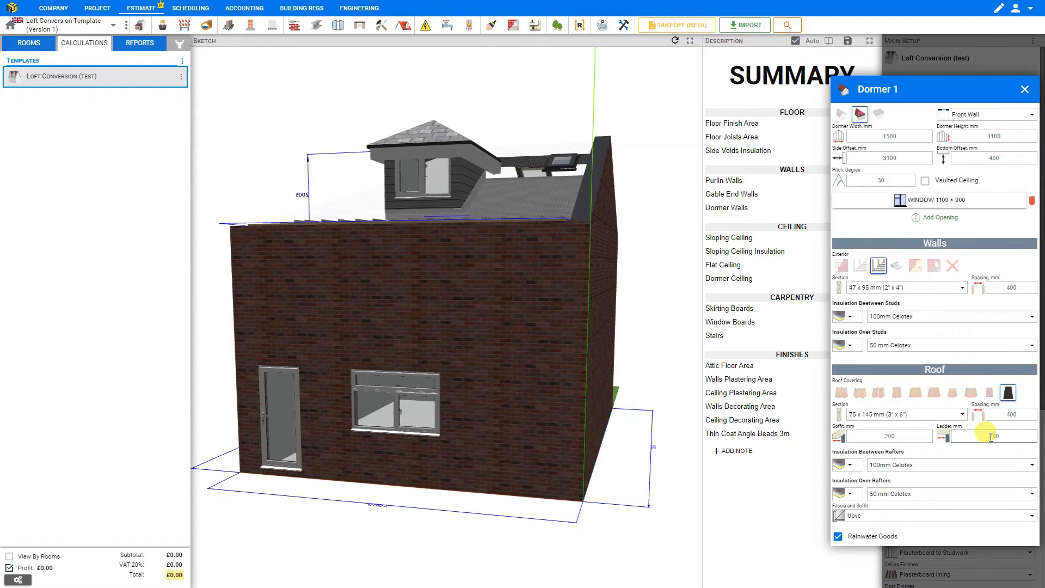
# - Review the insulation types and thicknesses available between and over the dormer roof rafters
pyautogui.click(852, 467)
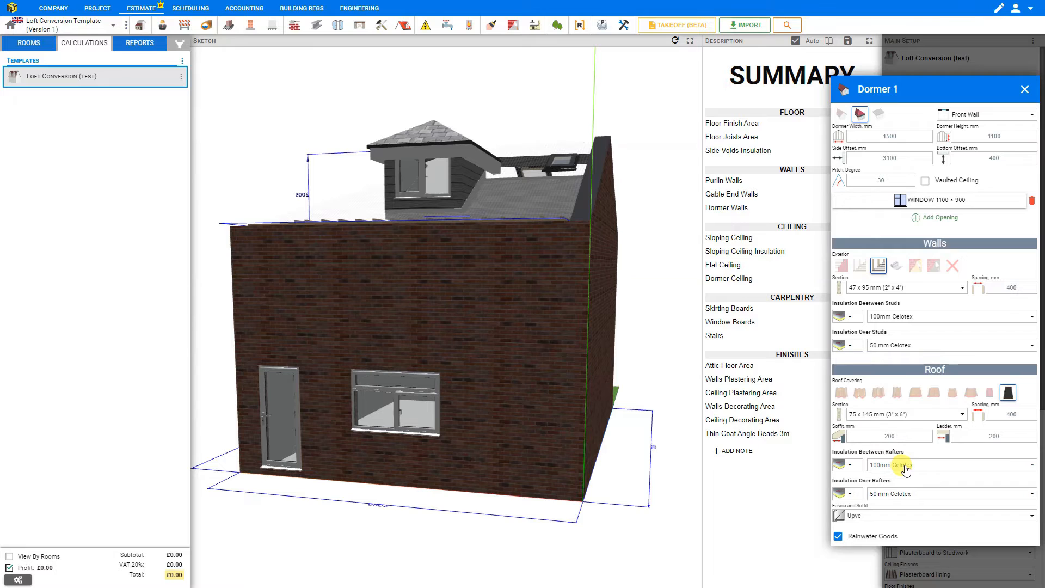
pyautogui.click(904, 469)
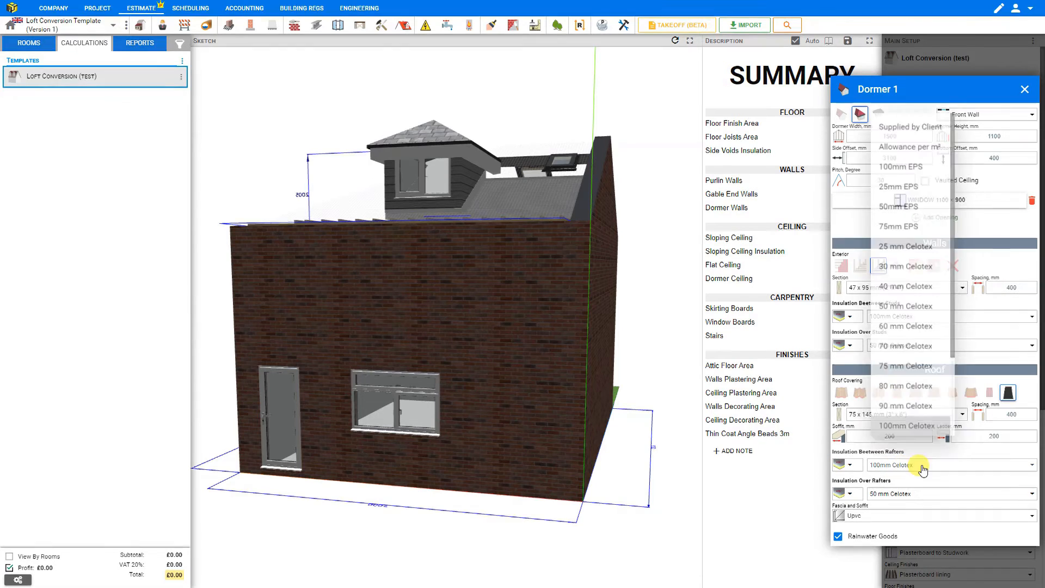
pyautogui.click(858, 495)
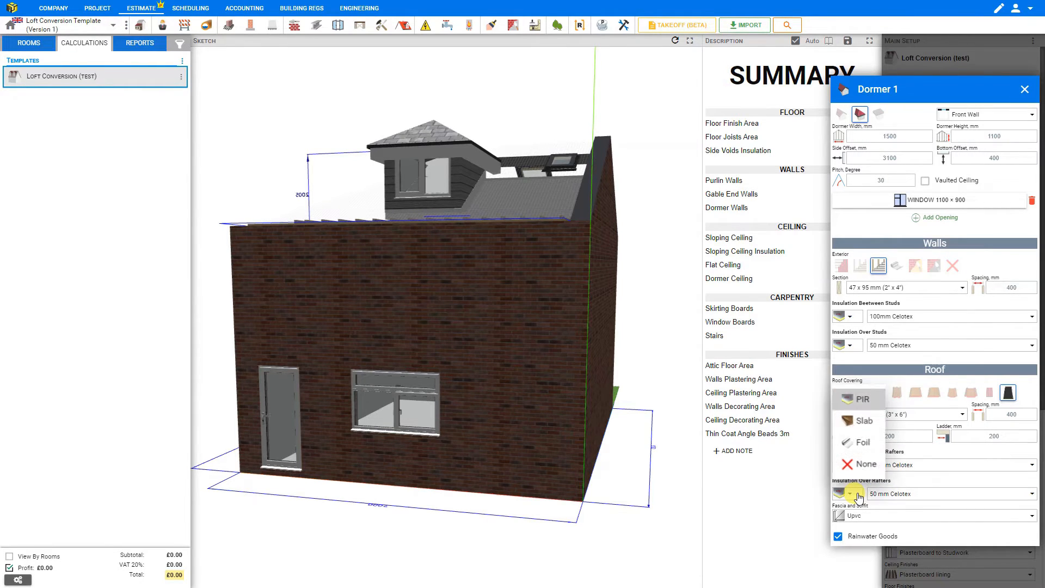
pyautogui.click(924, 494)
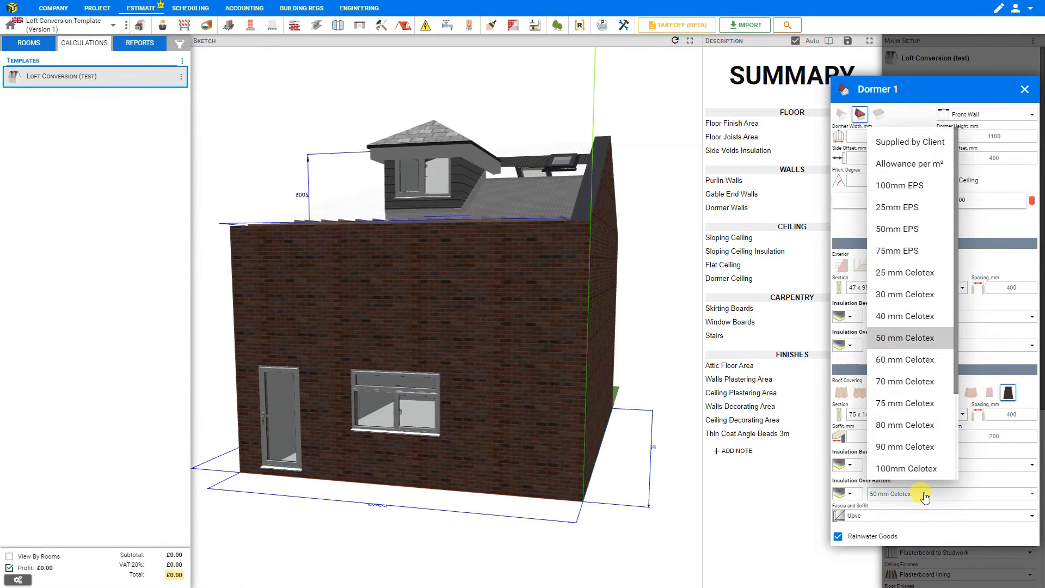
pyautogui.click(924, 496)
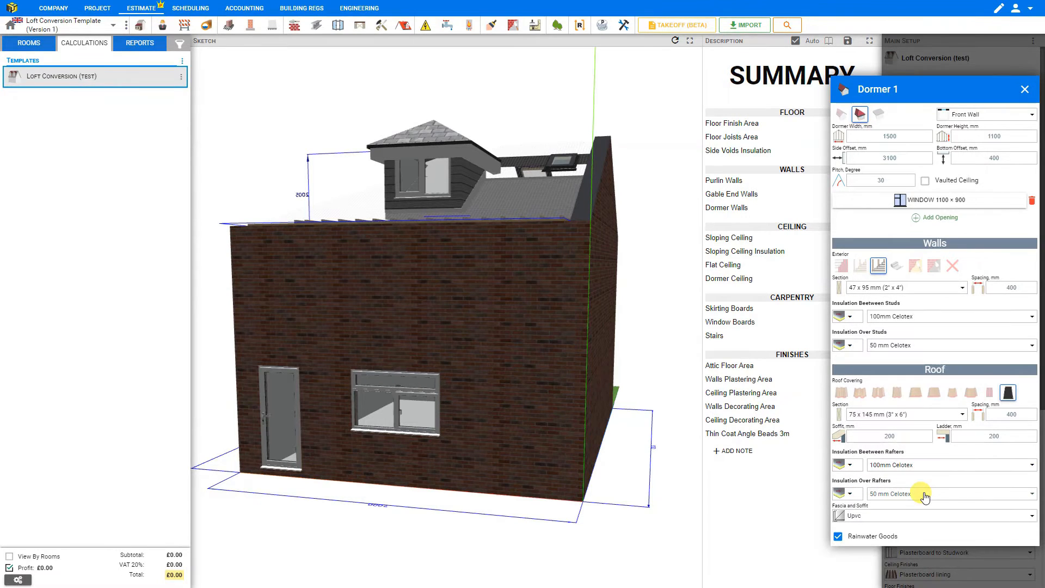
# - Try Timber and None for the dormer's fascia and soffit, restore Upvc, and close the Dormer 1 settings
pyautogui.click(893, 518)
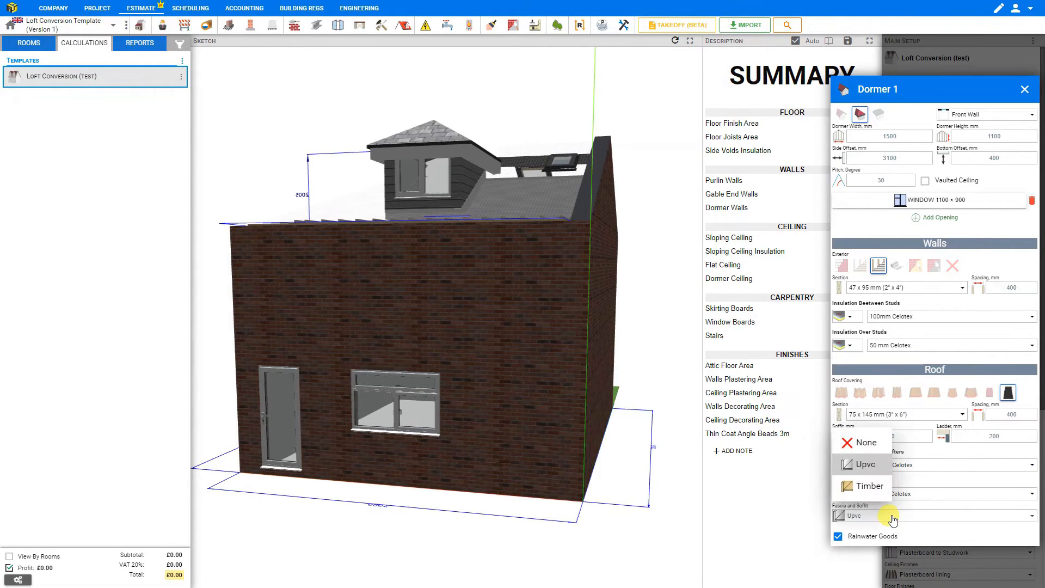
pyautogui.click(870, 486)
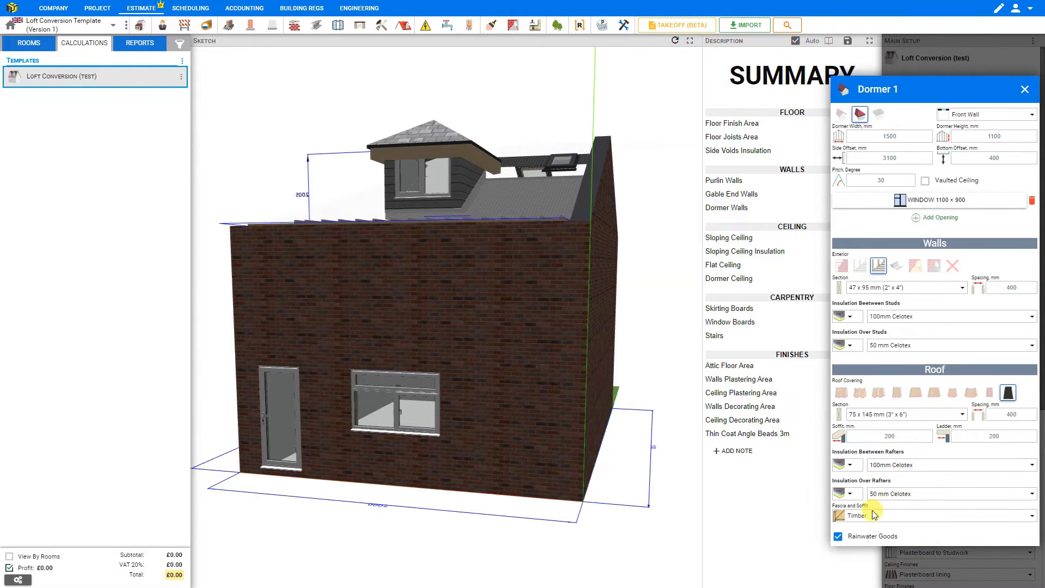
pyautogui.click(873, 514)
pyautogui.click(865, 444)
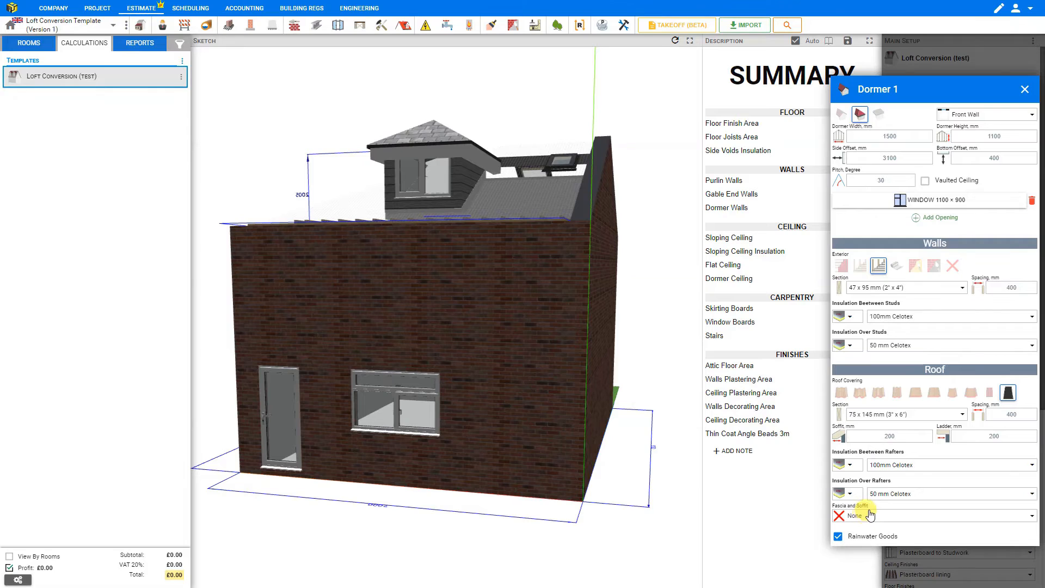
pyautogui.click(872, 516)
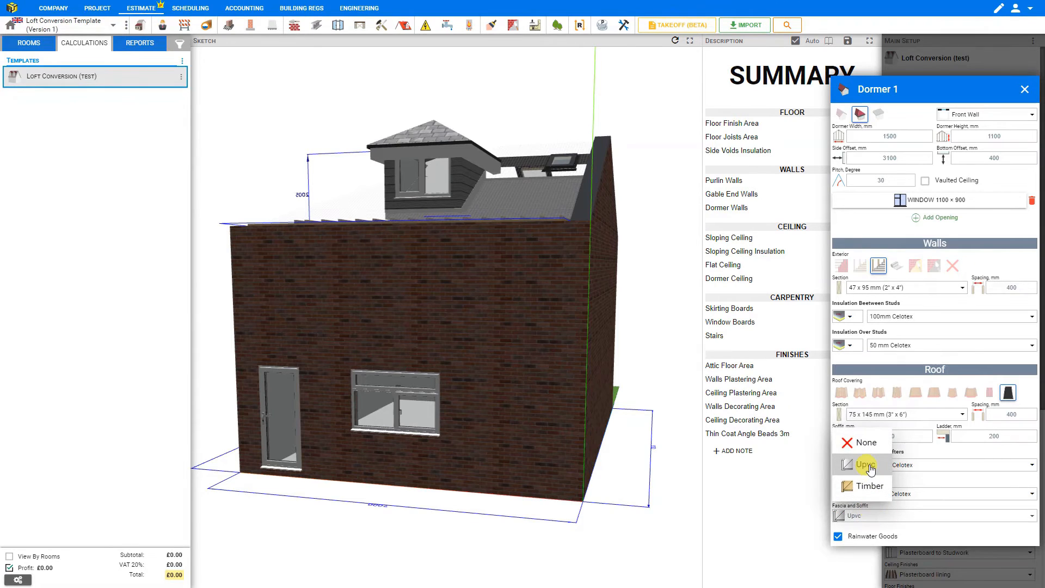
pyautogui.click(870, 466)
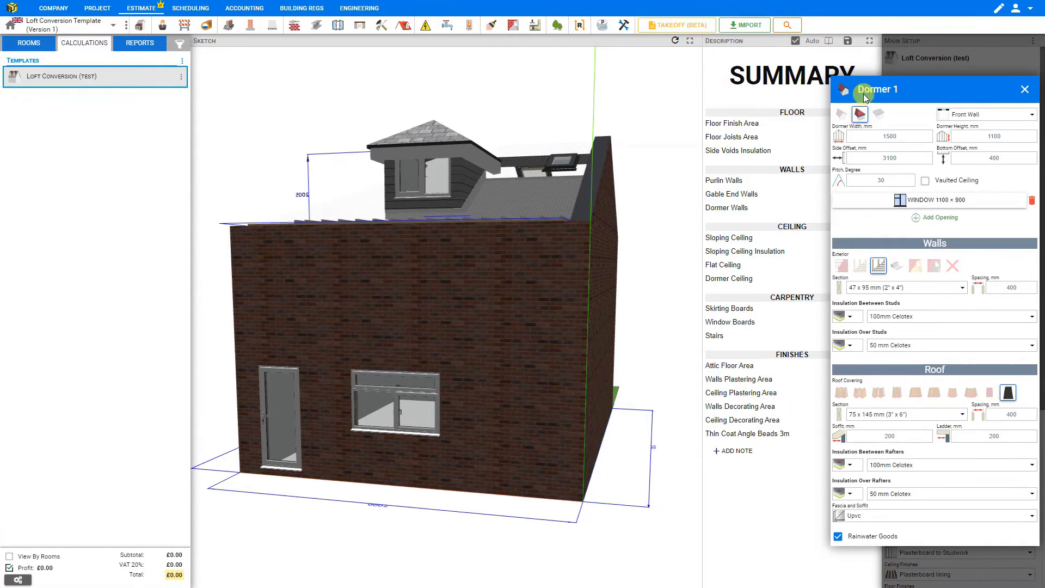
pyautogui.click(1025, 90)
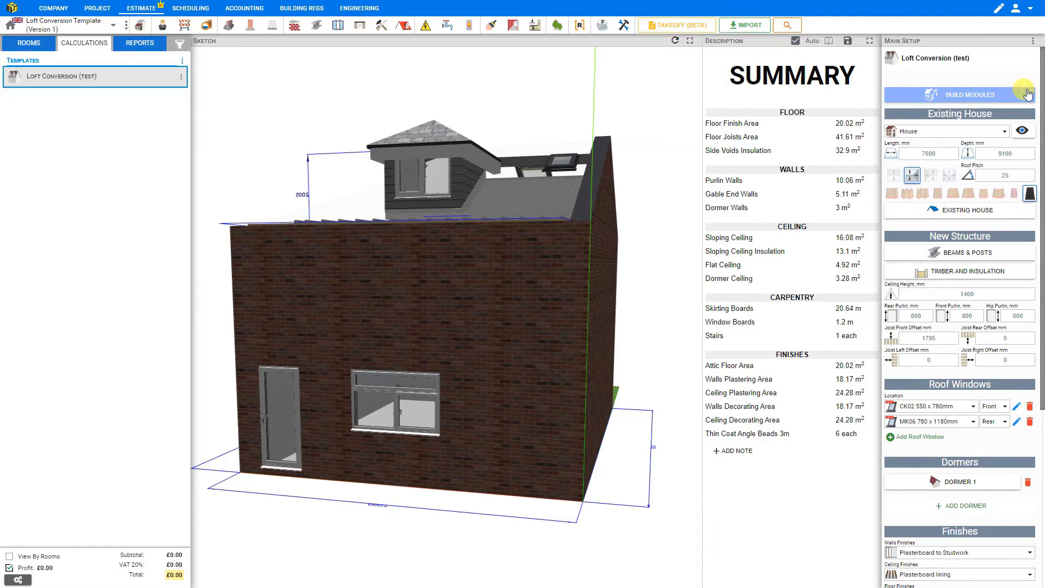
# - Add a second dormer to the loft conversion, close its settings, and delete it again
pyautogui.click(958, 507)
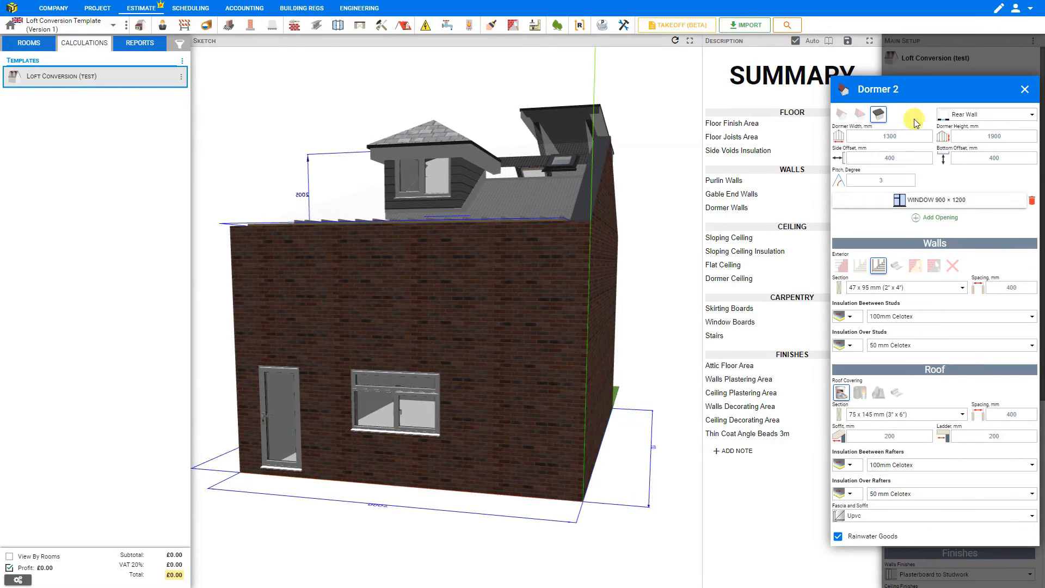
pyautogui.click(1024, 91)
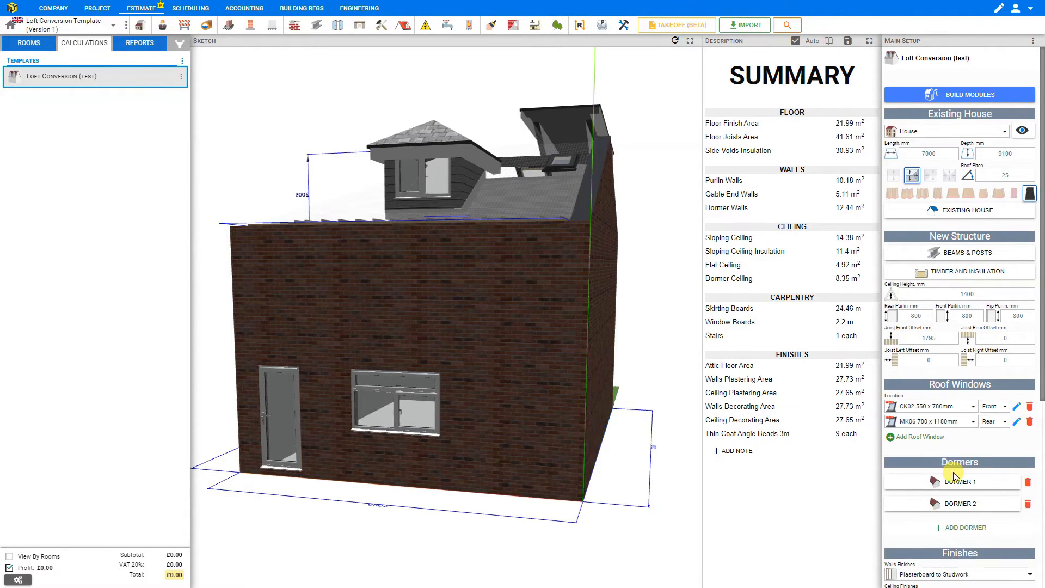
pyautogui.click(1027, 506)
# - Try None for the walls finish, and set it to Plasterboard on Battens
pyautogui.scroll(-3, 995, 473)
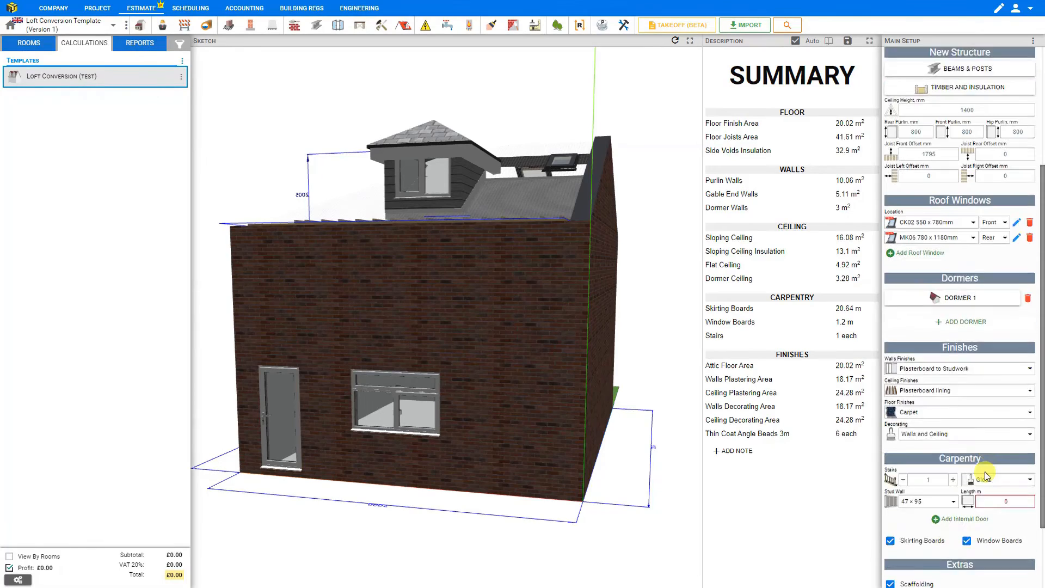
pyautogui.scroll(-1, 985, 472)
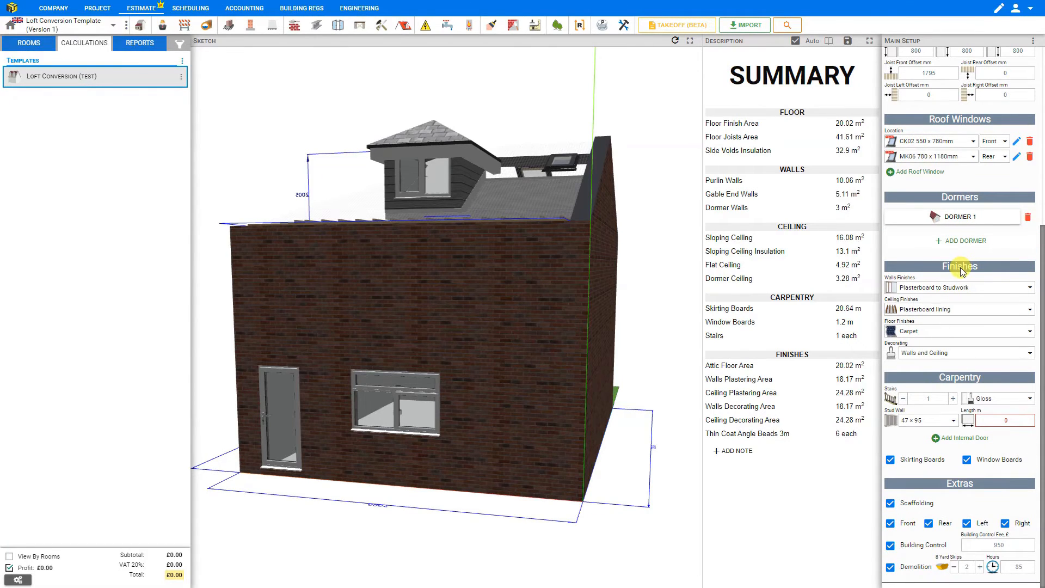
pyautogui.click(939, 289)
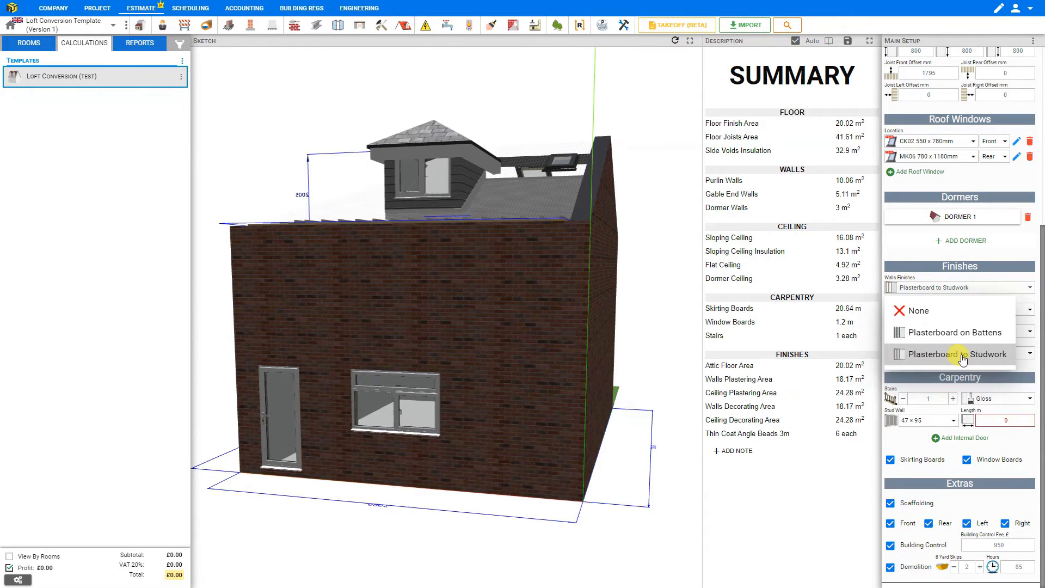
pyautogui.click(919, 311)
pyautogui.click(925, 293)
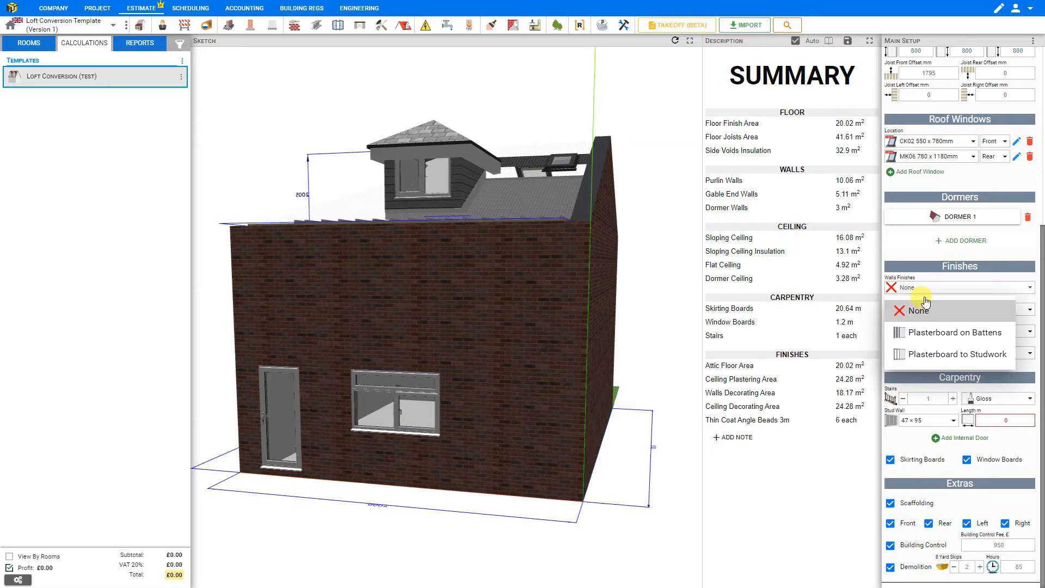
pyautogui.click(929, 336)
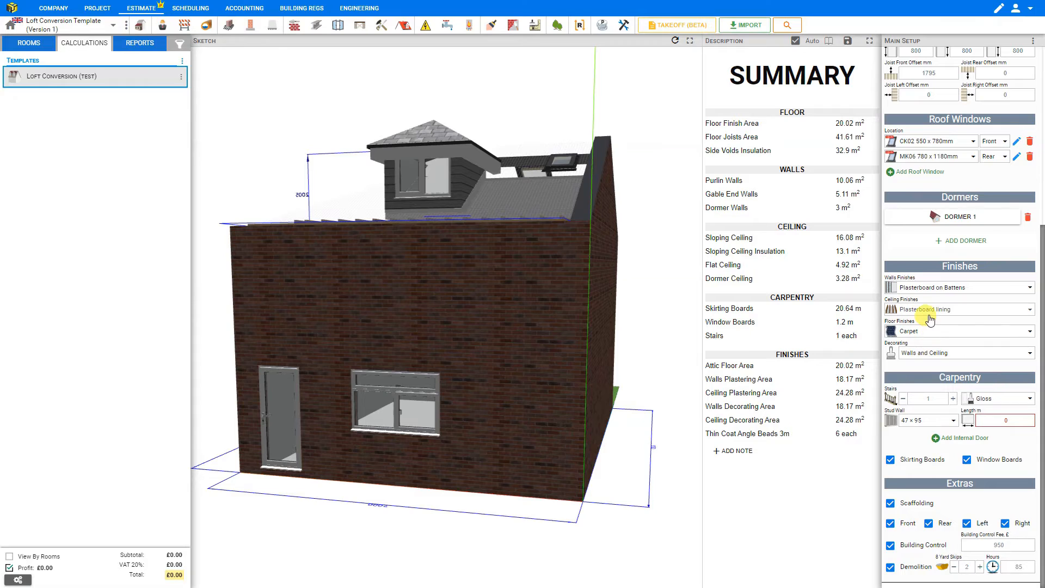
# - Keep Plasterboard lining as the ceiling finish and set the floor finish to Engineering/Solid Wood
pyautogui.click(932, 312)
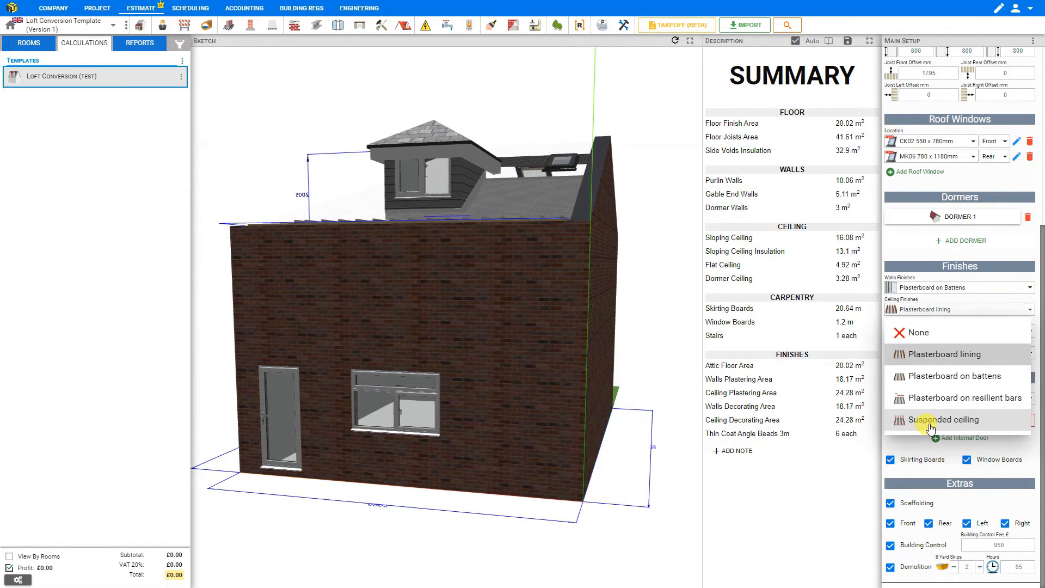
pyautogui.click(912, 356)
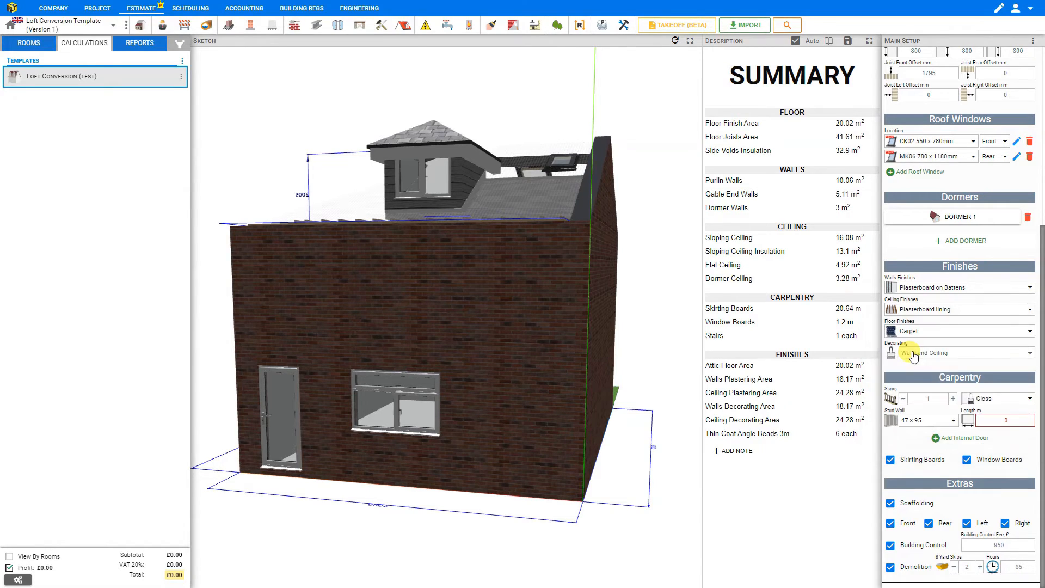
pyautogui.click(926, 336)
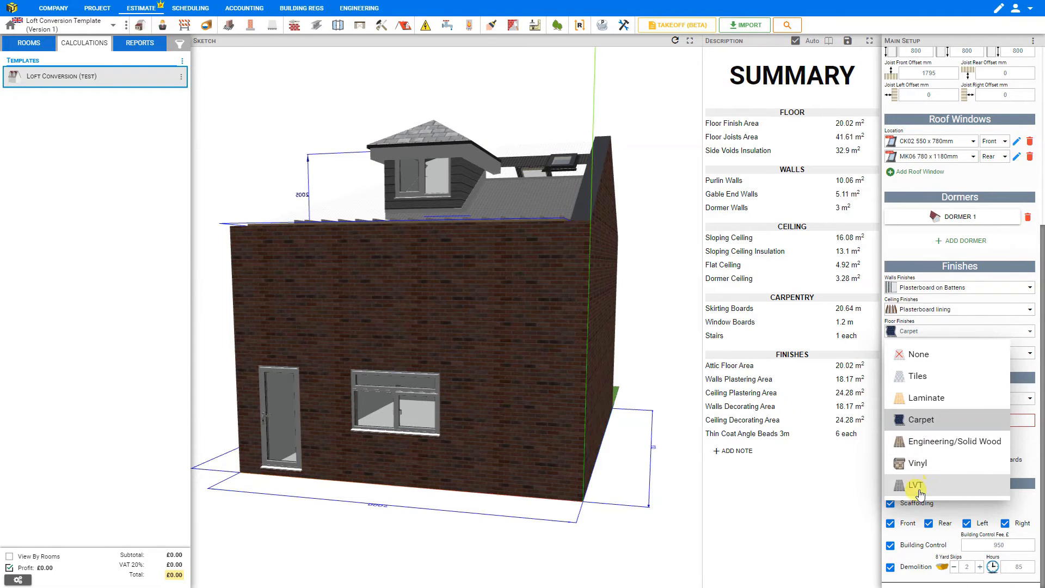
pyautogui.click(926, 442)
# - Try None for decorating and restore it to Walls and Ceiling
pyautogui.click(937, 355)
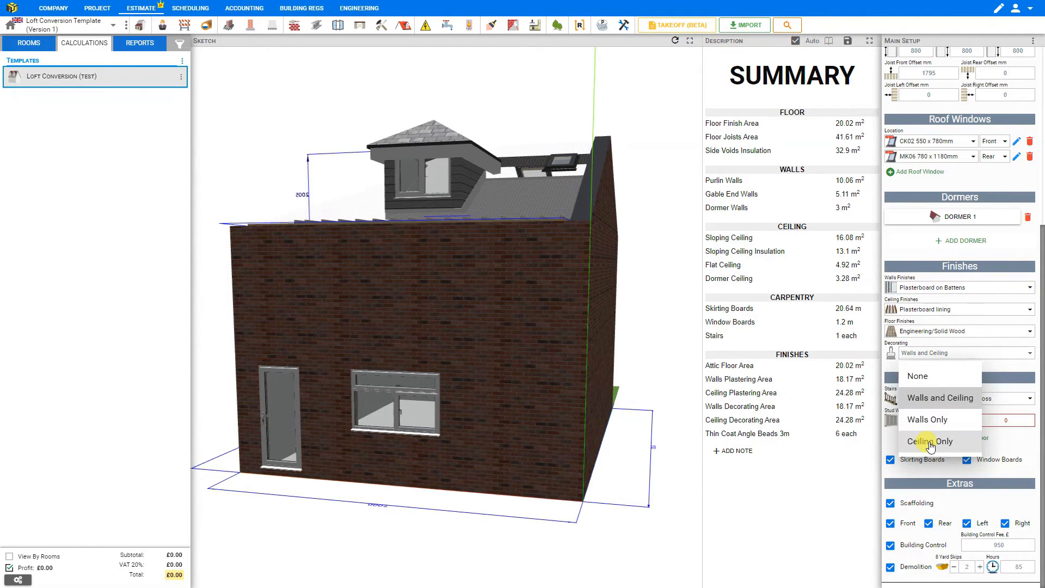
pyautogui.click(916, 376)
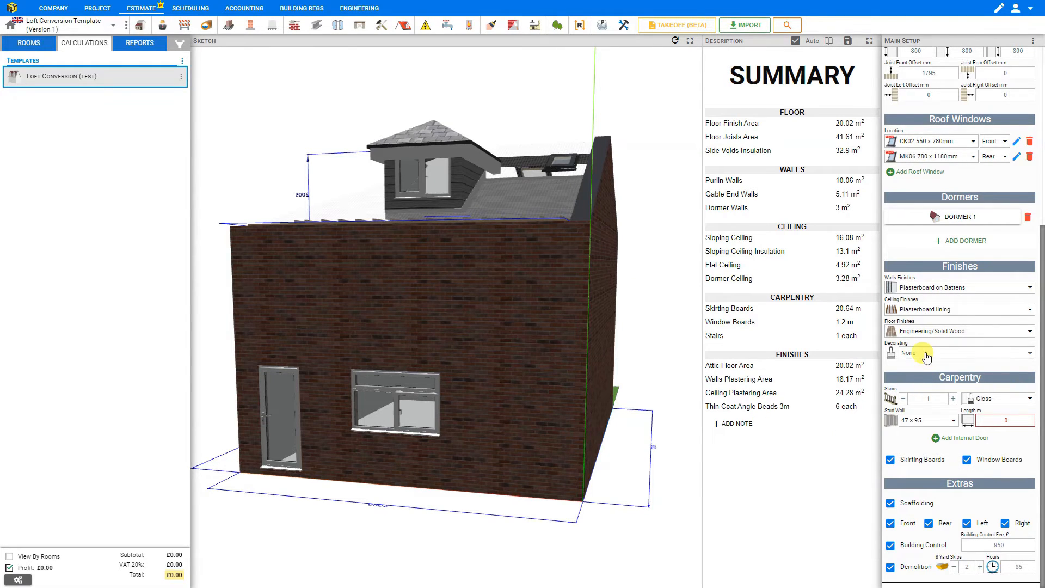
pyautogui.click(927, 353)
pyautogui.click(929, 399)
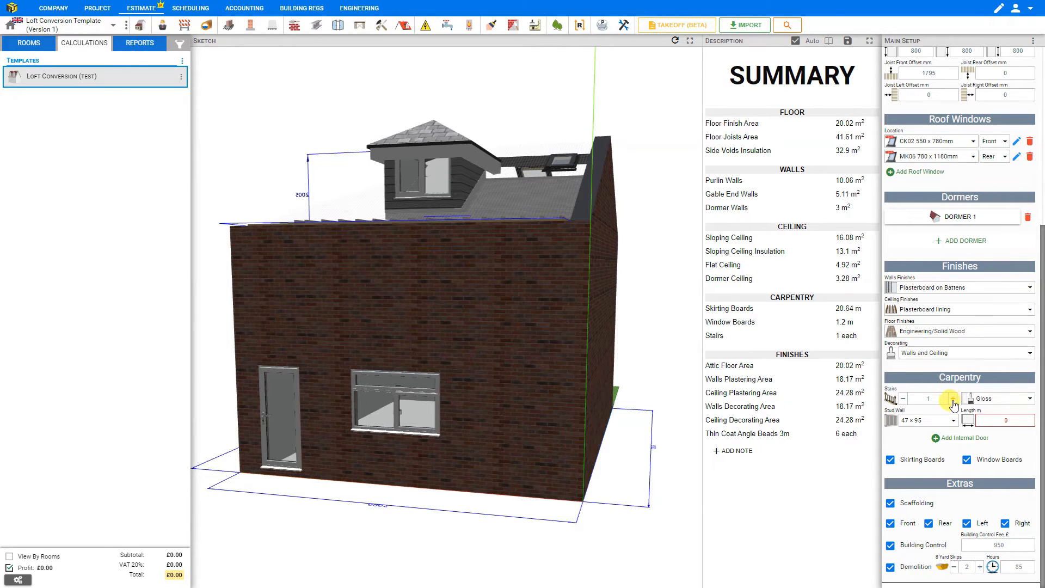
# - Try two staircases, restore the quantity to 1, and keep Gloss as the stair finish
pyautogui.click(953, 400)
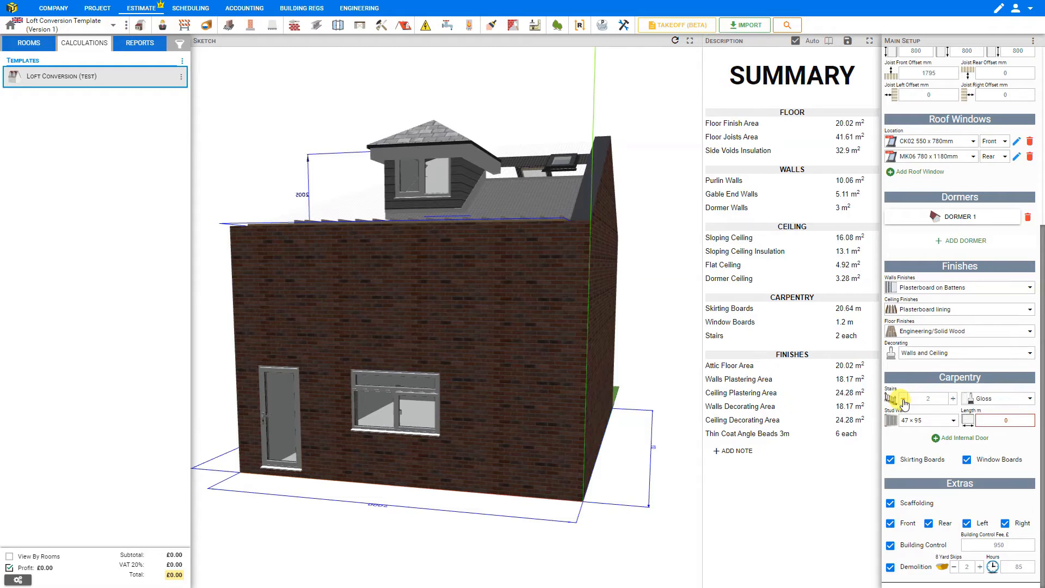
pyautogui.click(1029, 400)
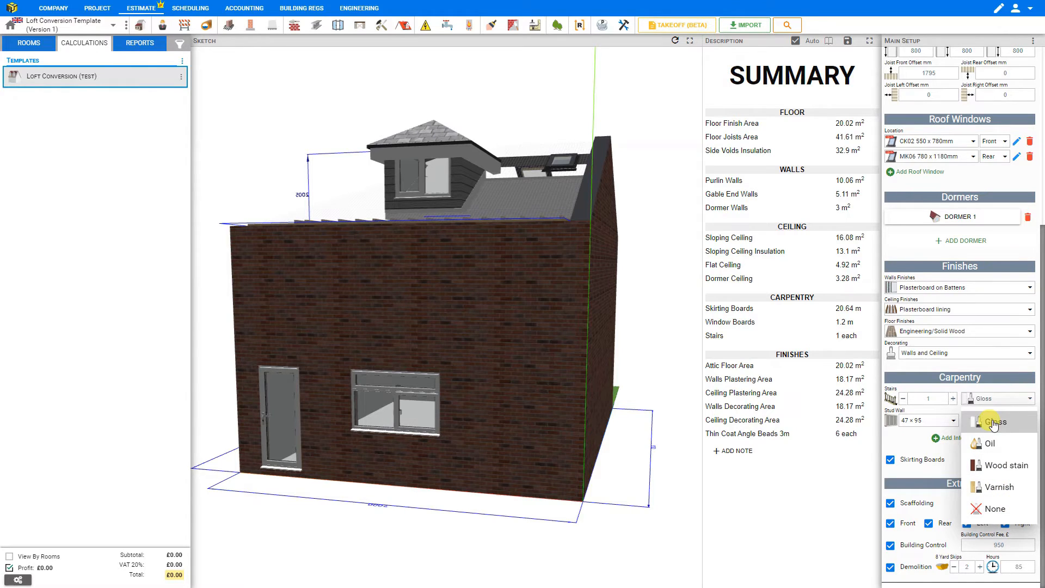
pyautogui.click(993, 424)
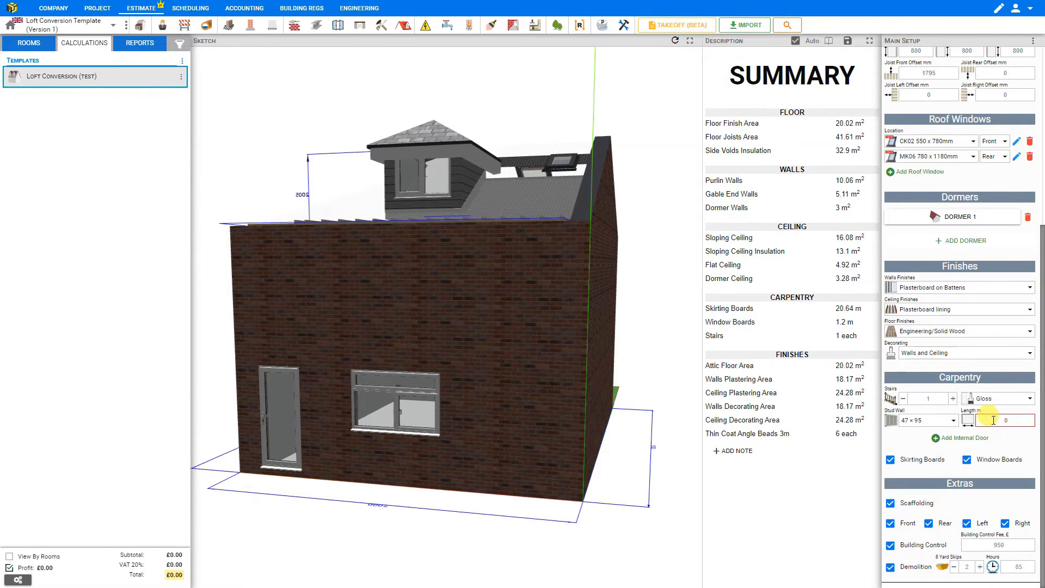
# - Keep the stud wall section at 47 × 95 and set the wall's length to 5 m
pyautogui.click(953, 421)
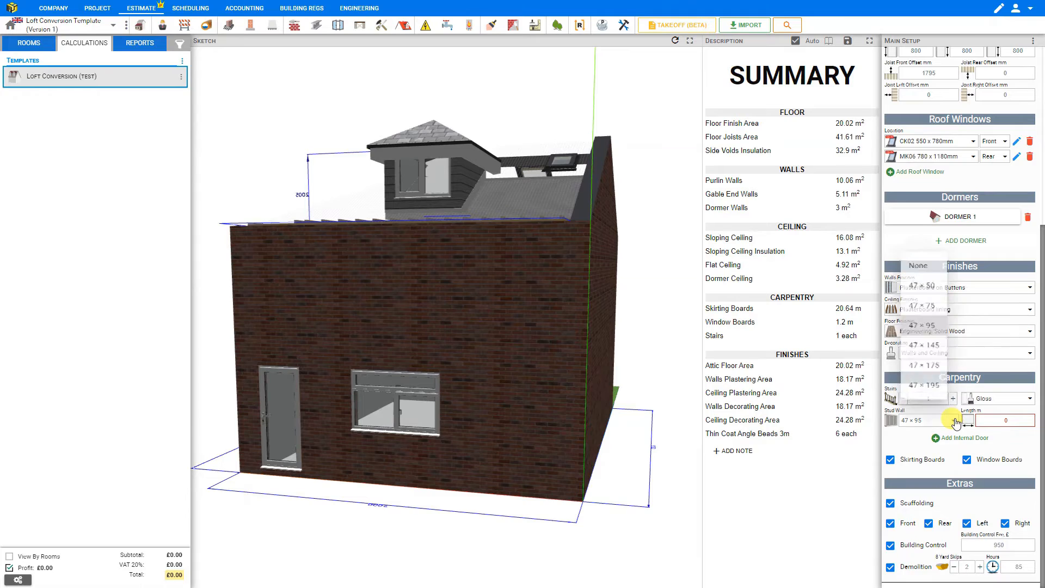
pyautogui.click(927, 328)
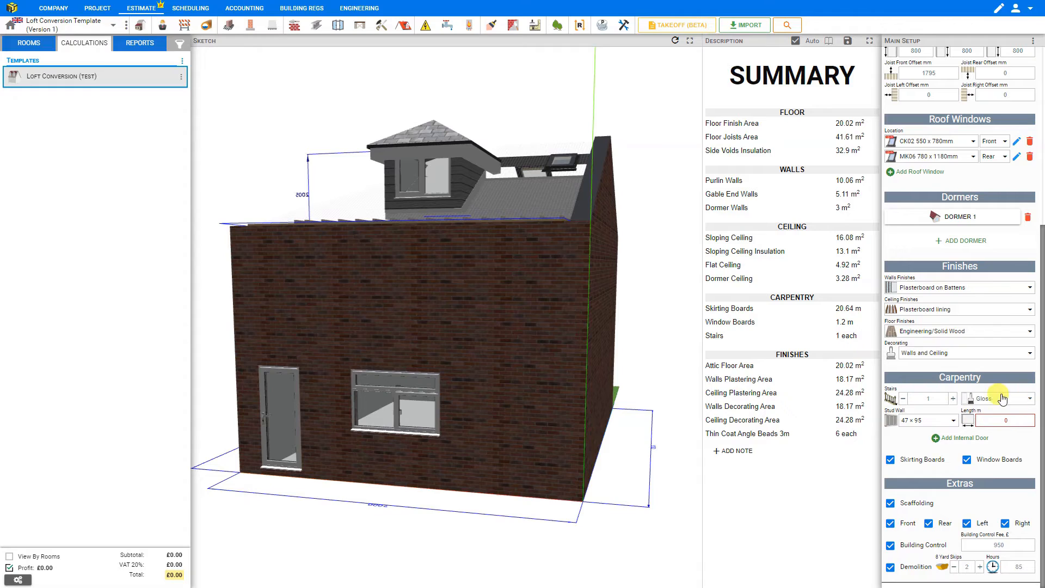
pyautogui.click(917, 421)
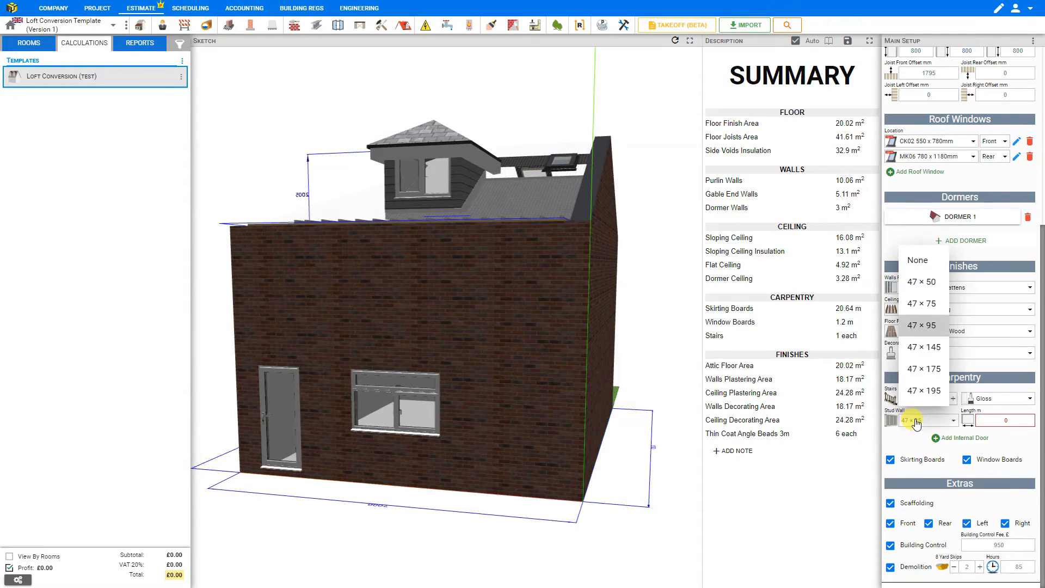
pyautogui.click(920, 325)
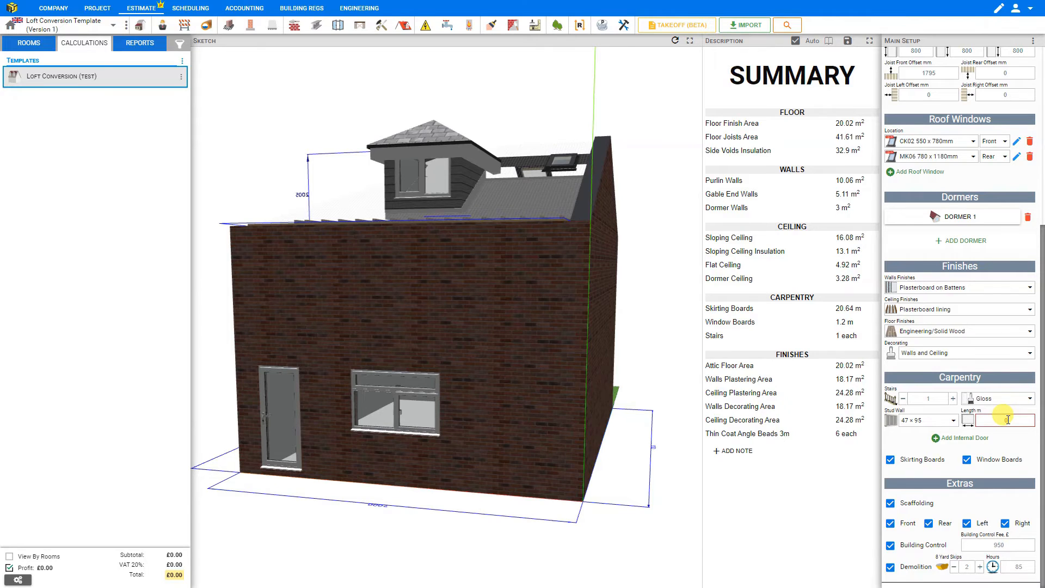
pyautogui.write('5')
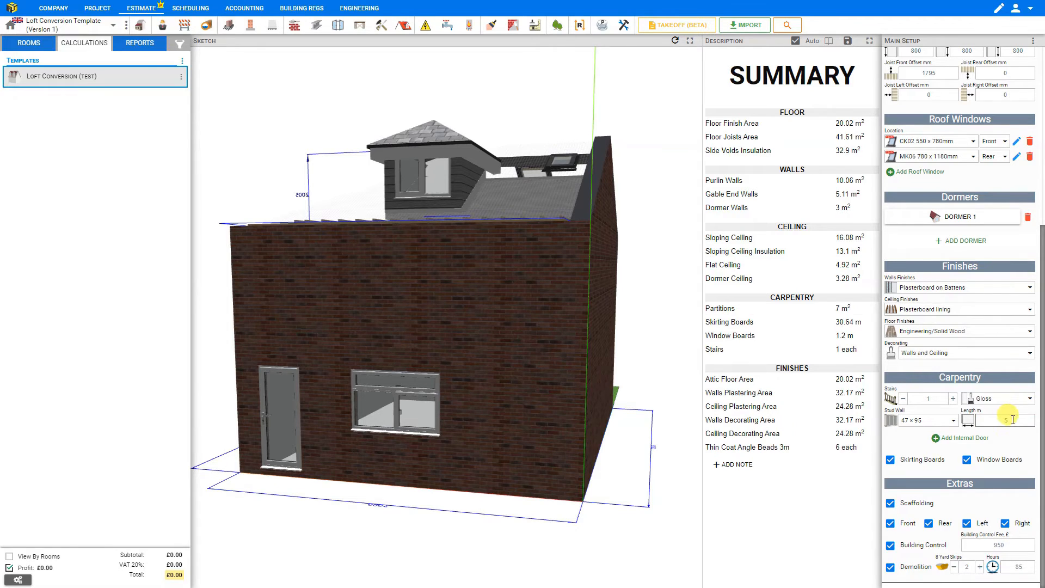
# - Add an internal door as a Normal Door of type 6 Panel 762 x1981mm
pyautogui.click(959, 440)
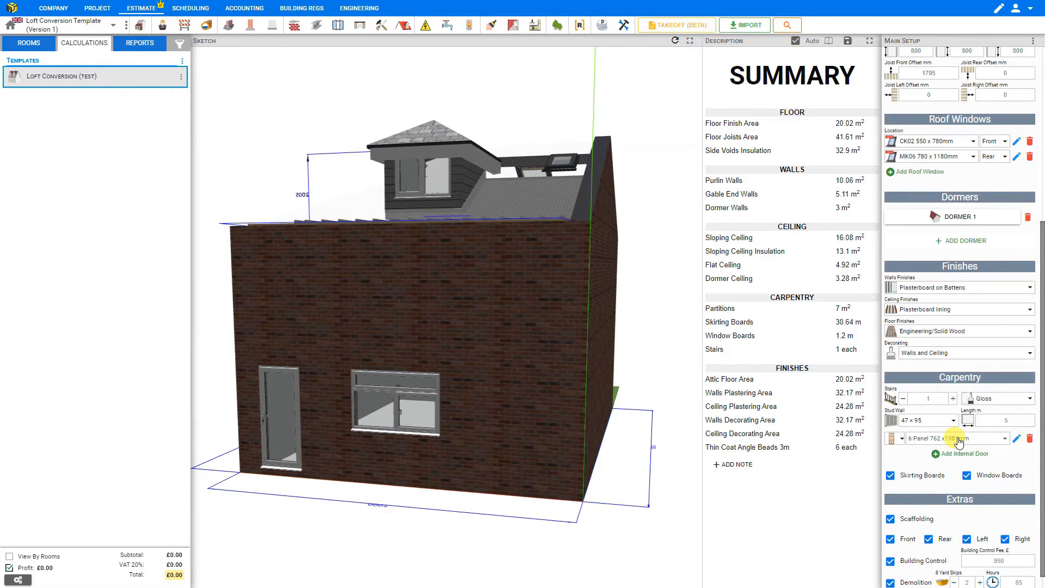
pyautogui.click(898, 438)
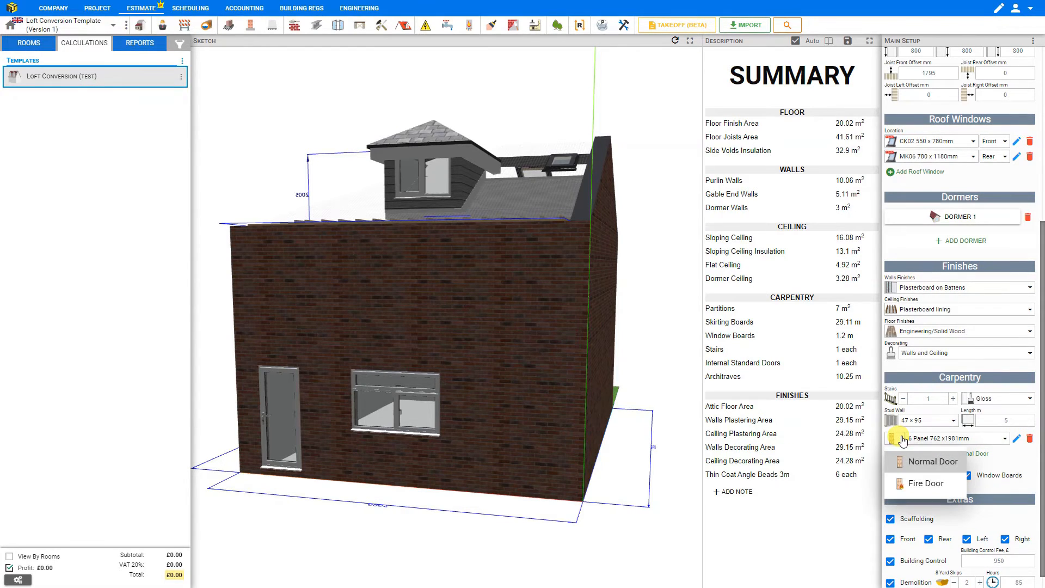
pyautogui.click(921, 462)
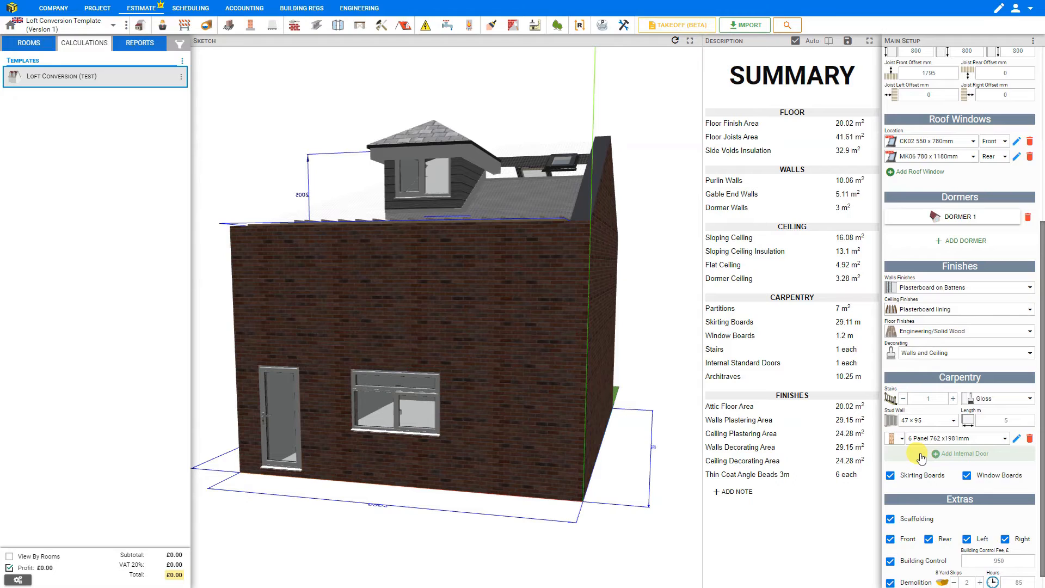
pyautogui.click(978, 442)
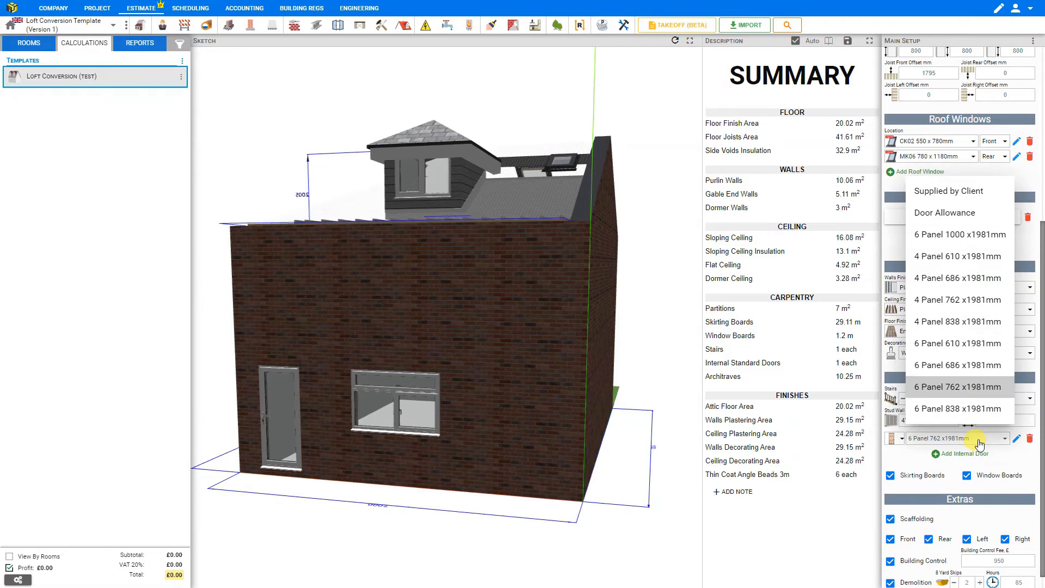
pyautogui.click(971, 387)
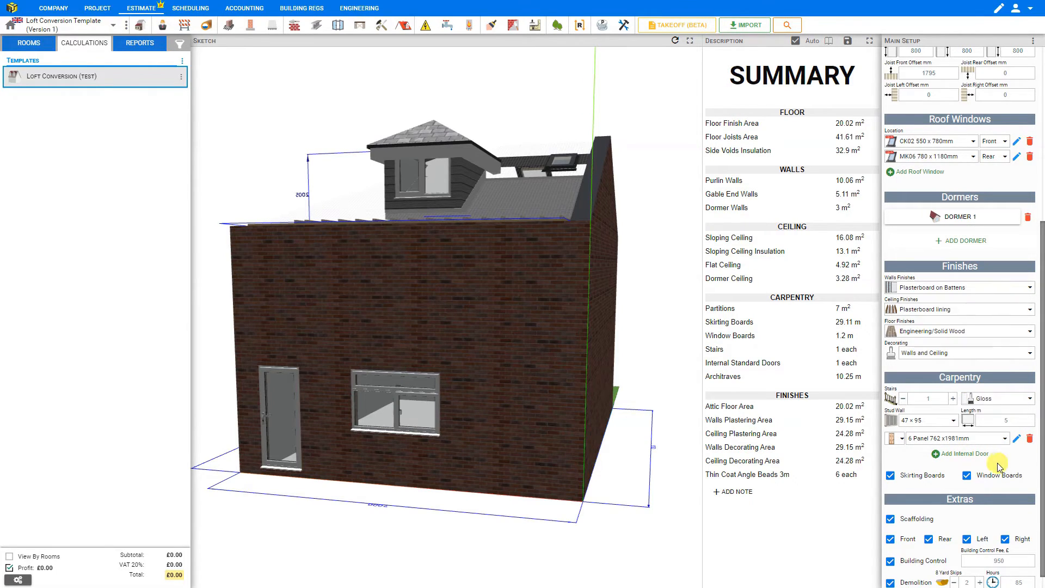
# - Exclude the skirting boards and the window boards in turn, including each of them again
pyautogui.click(890, 477)
pyautogui.click(890, 477)
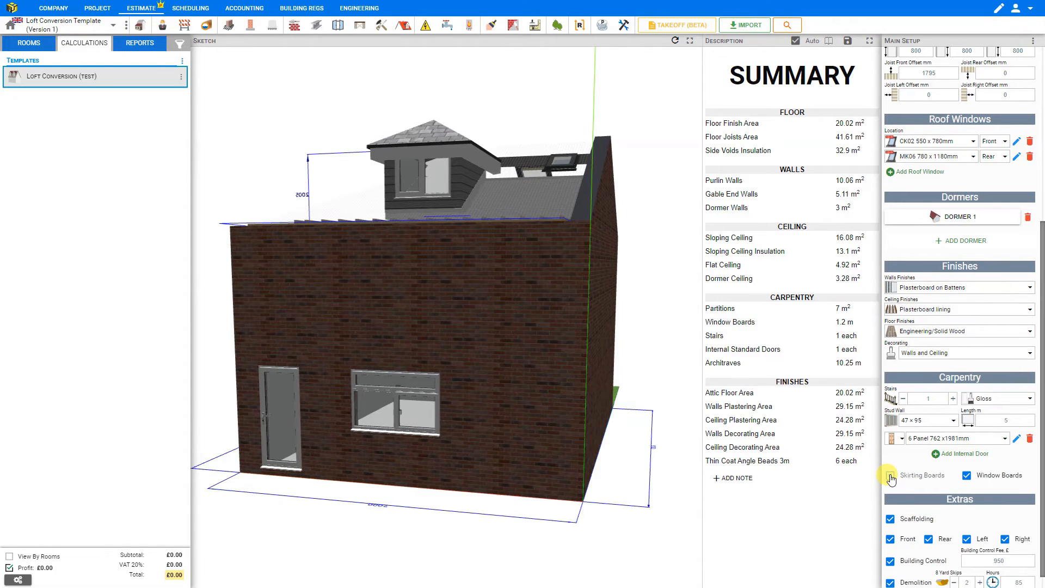
pyautogui.click(965, 478)
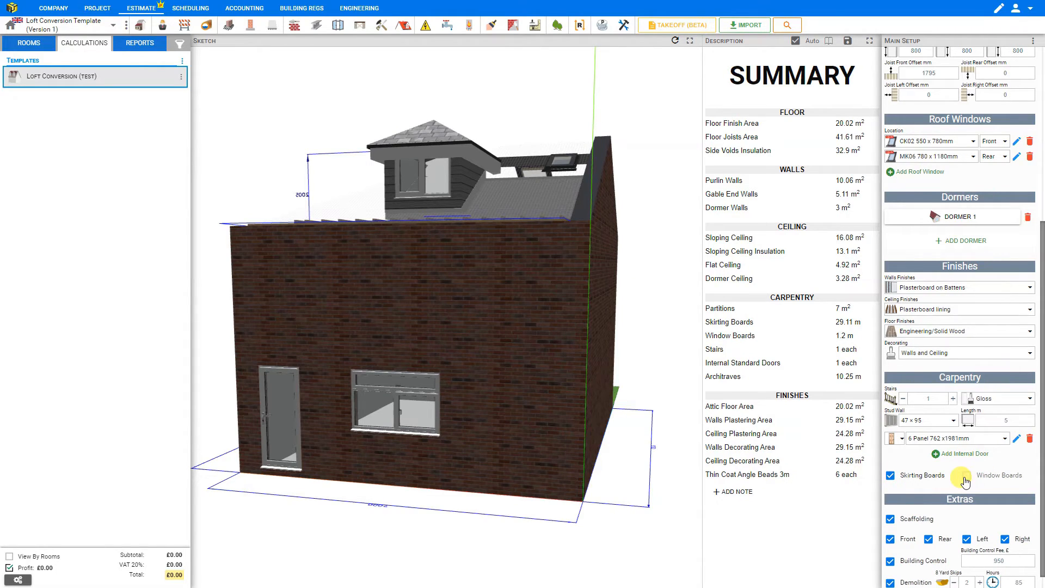
pyautogui.click(966, 478)
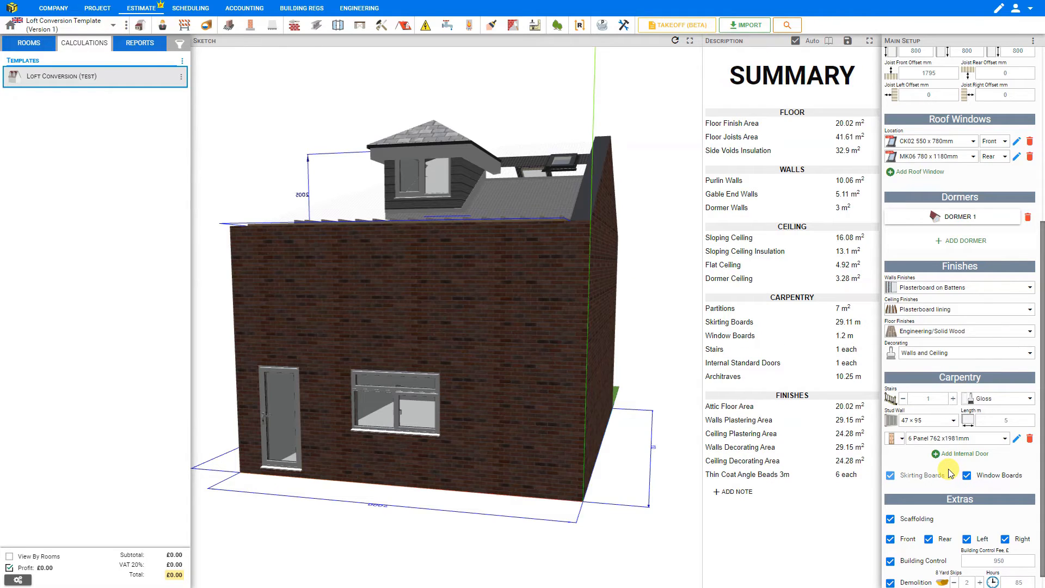
# - Exclude both the window boards and the skirting boards from the carpentry, and include both of them again
pyautogui.click(967, 475)
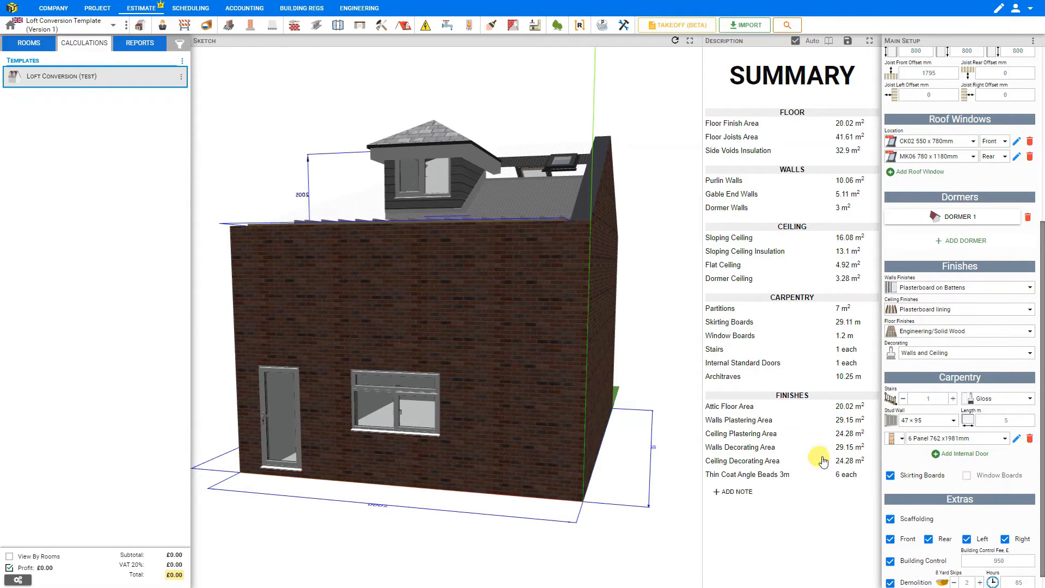
pyautogui.click(891, 475)
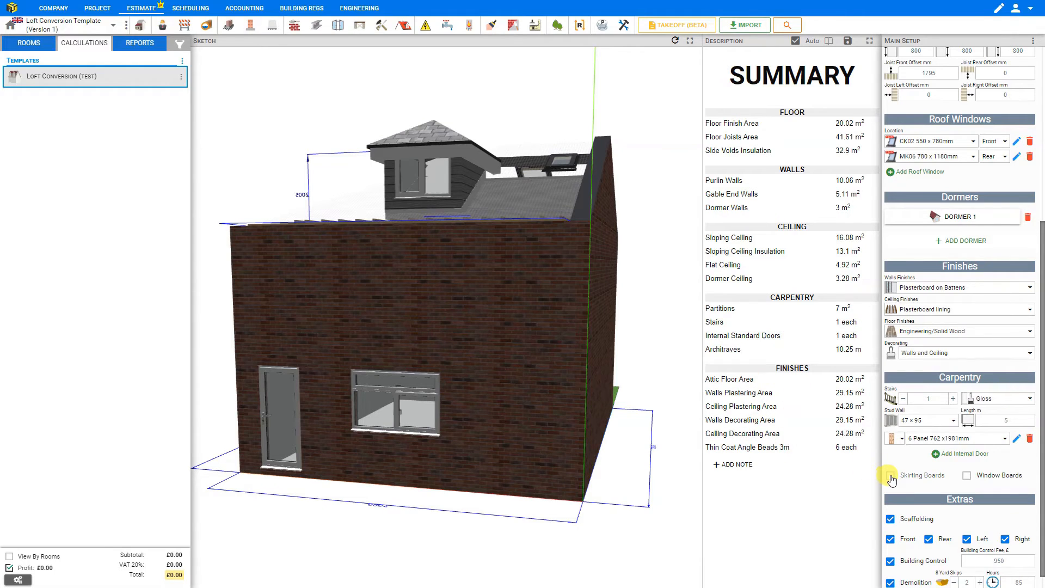
pyautogui.click(891, 476)
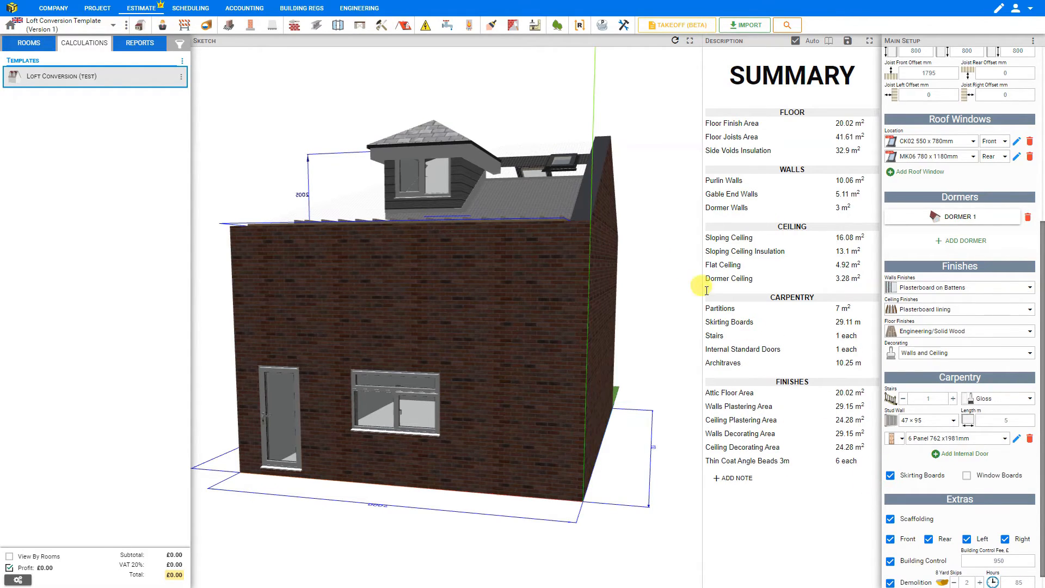
pyautogui.click(966, 476)
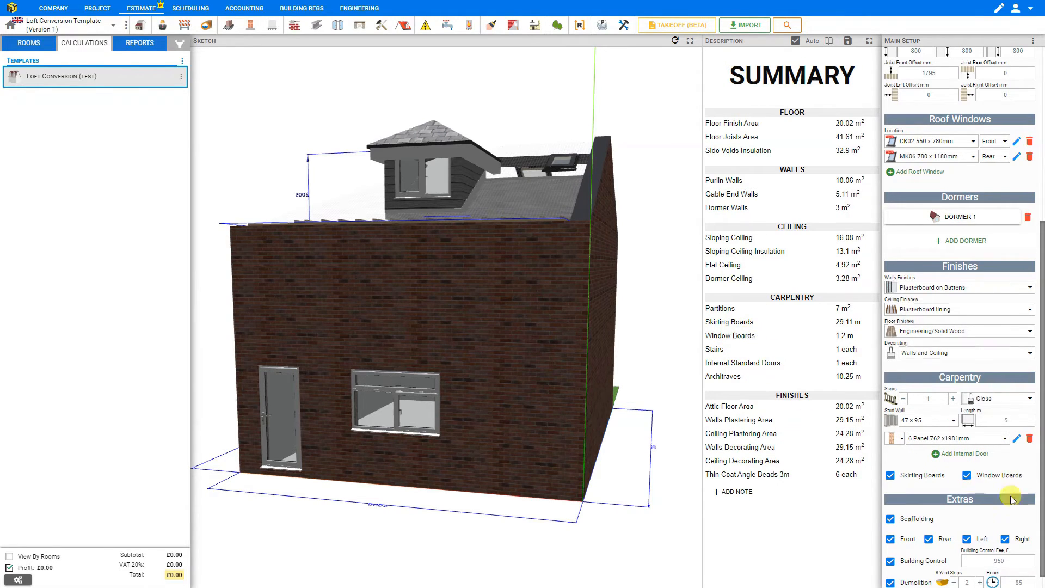
# - Keep the scaffolding included for the front, rear and left of the house, and exclude its right side
pyautogui.scroll(-1, 1009, 492)
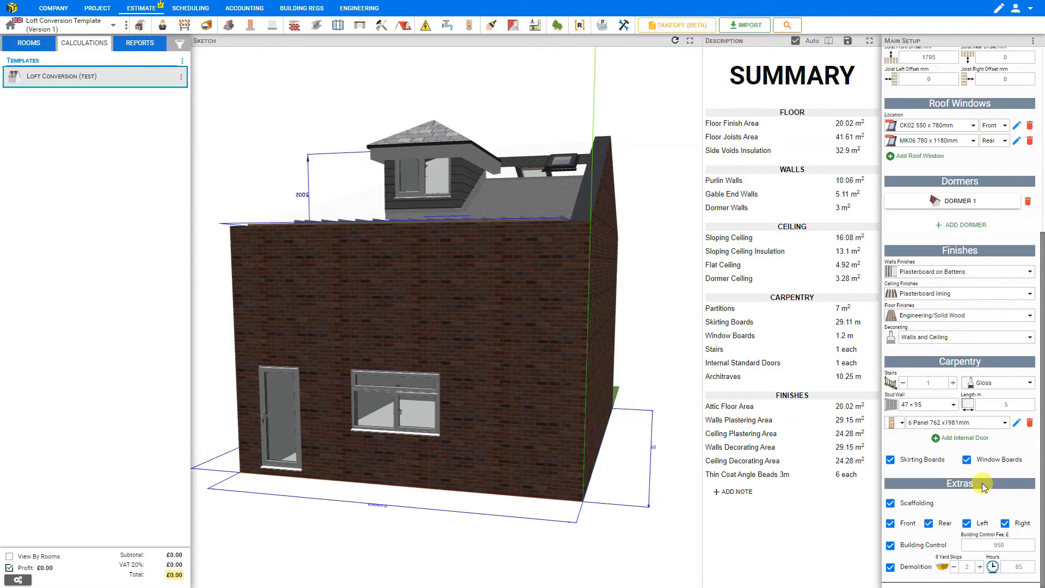
pyautogui.click(891, 504)
pyautogui.click(890, 503)
pyautogui.click(891, 524)
pyautogui.click(890, 524)
pyautogui.click(1007, 524)
pyautogui.click(1006, 524)
pyautogui.click(957, 526)
pyautogui.click(1003, 524)
# - Keep building control and demolition included, and set the demolition to 4 skips and 100 hours
pyautogui.click(891, 546)
pyautogui.click(891, 546)
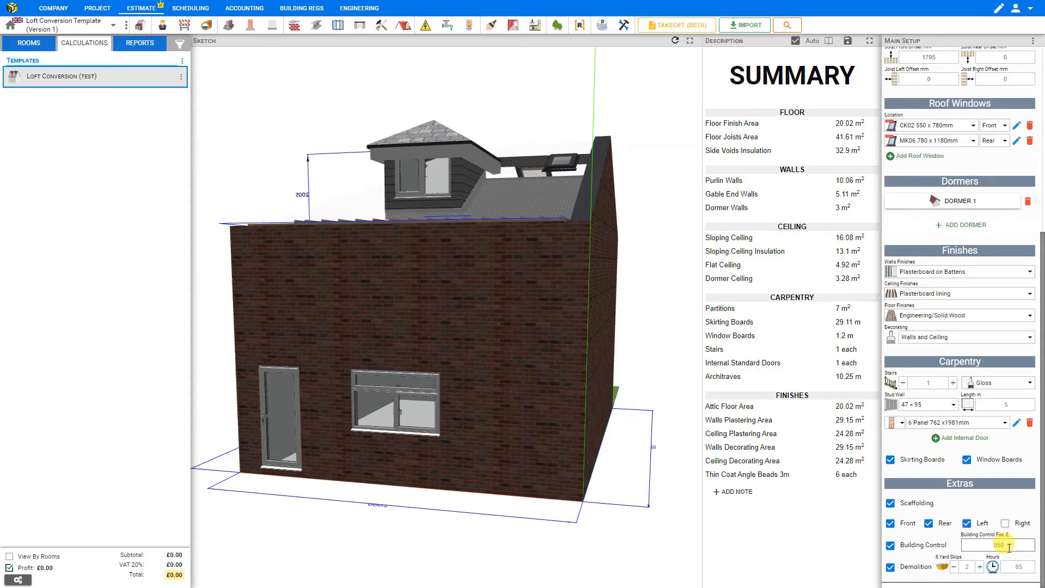
pyautogui.click(889, 567)
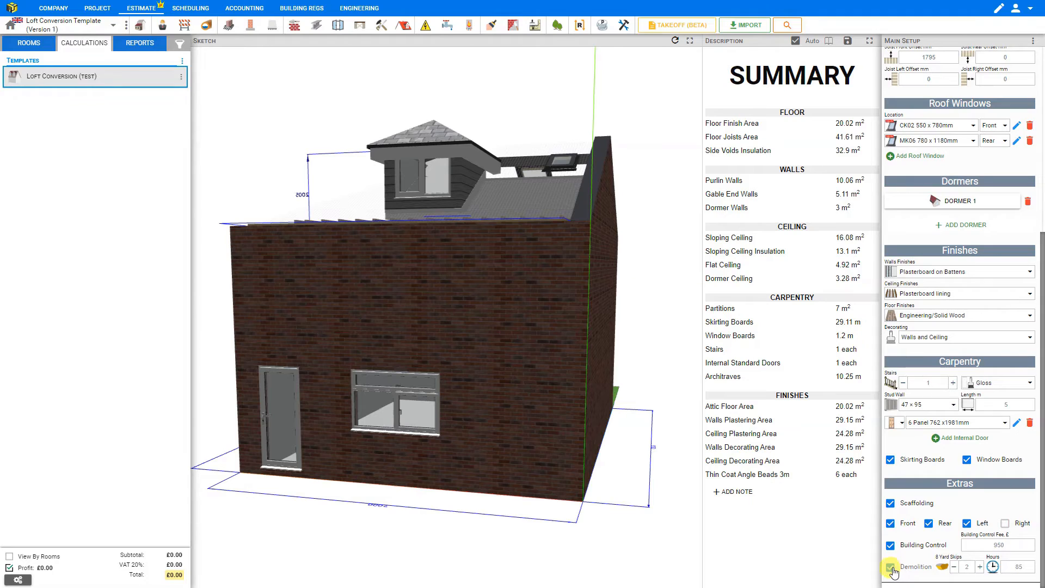
pyautogui.click(890, 569)
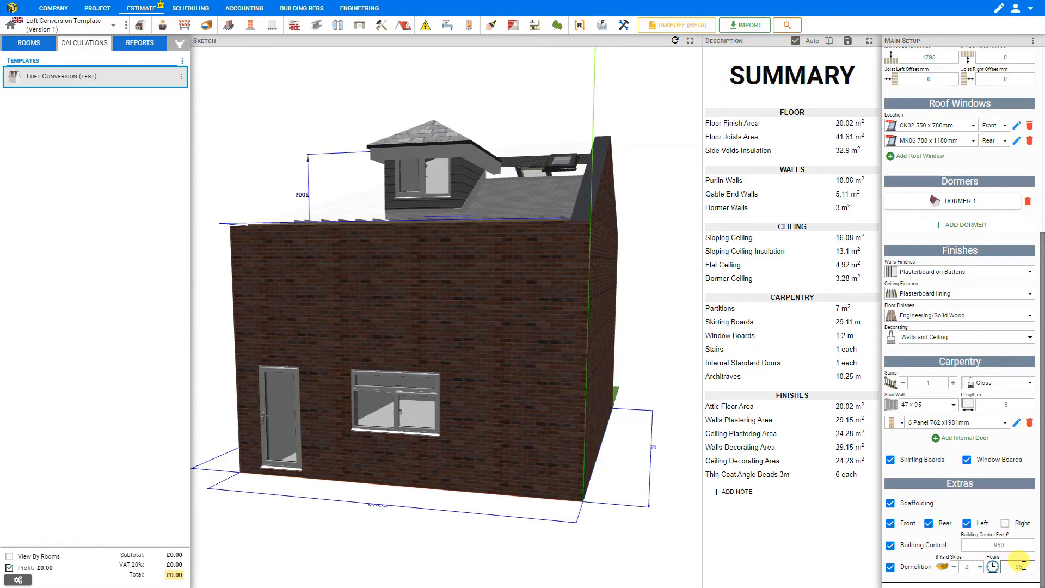
pyautogui.click(981, 568)
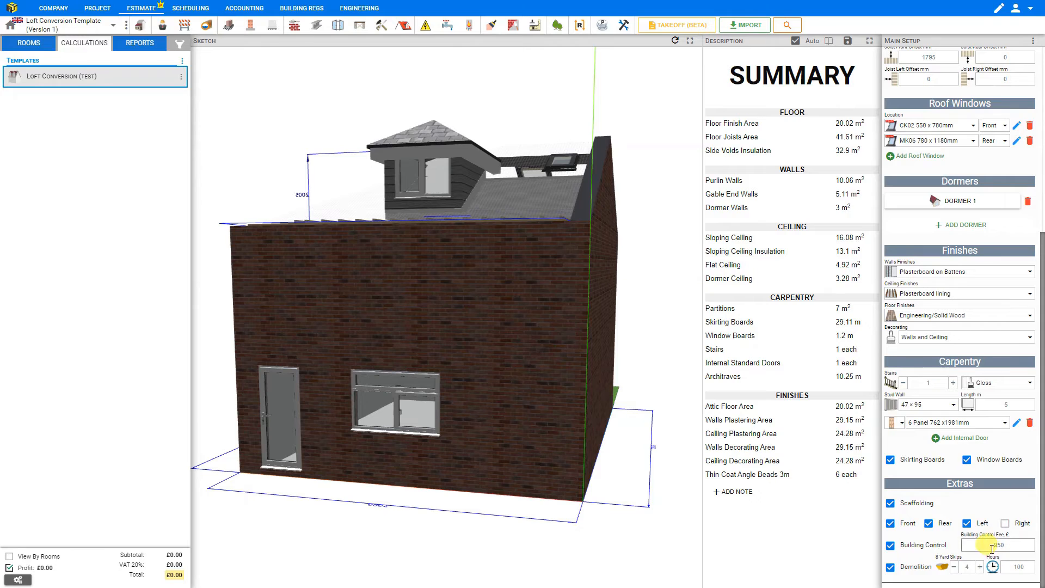
# - Show the roof in the 3D sketch and hide the description summary through the visibility options
pyautogui.scroll(5, 992, 541)
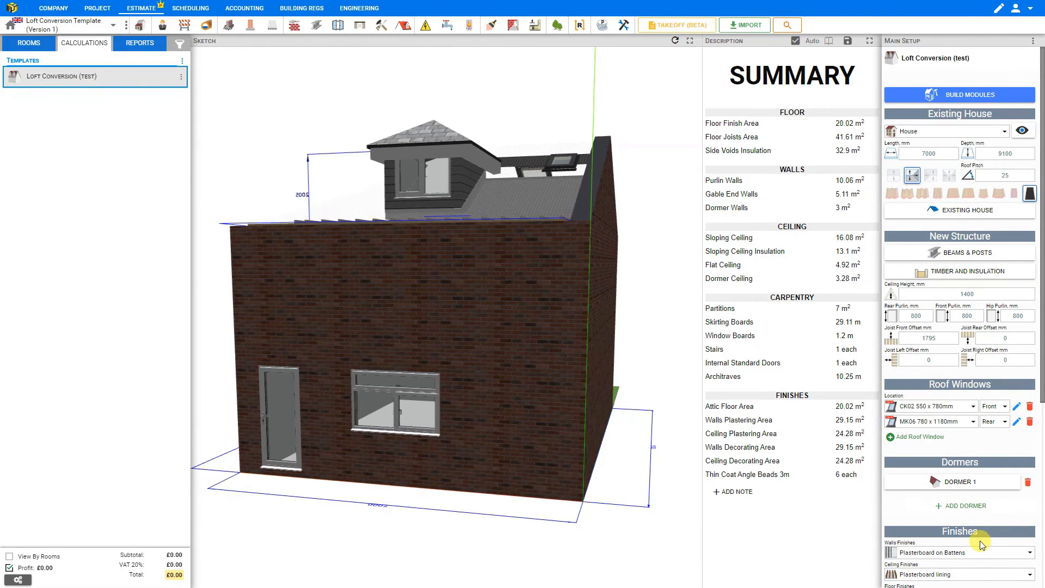
pyautogui.click(1020, 133)
pyautogui.click(896, 178)
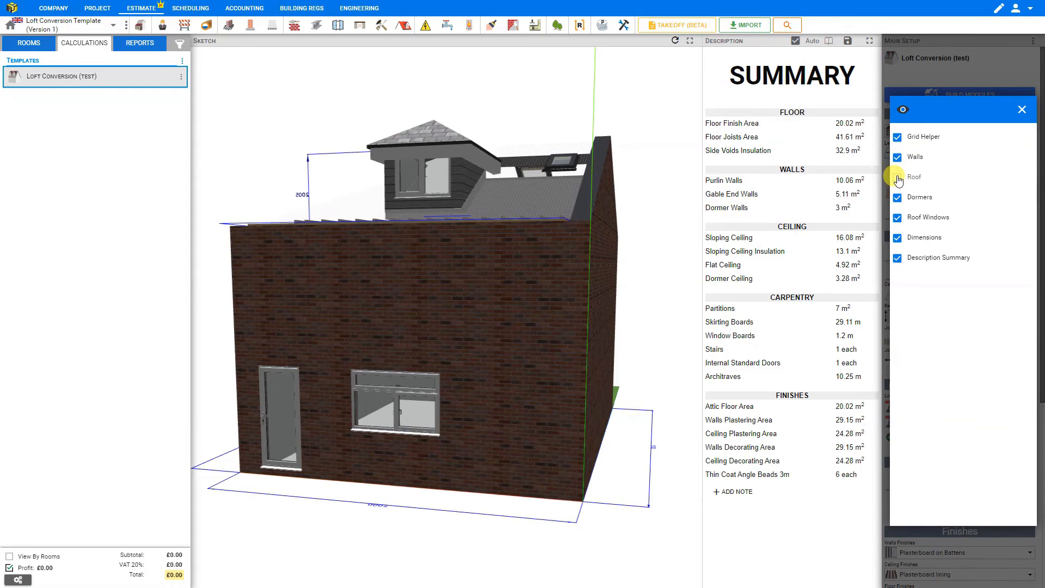
pyautogui.click(898, 259)
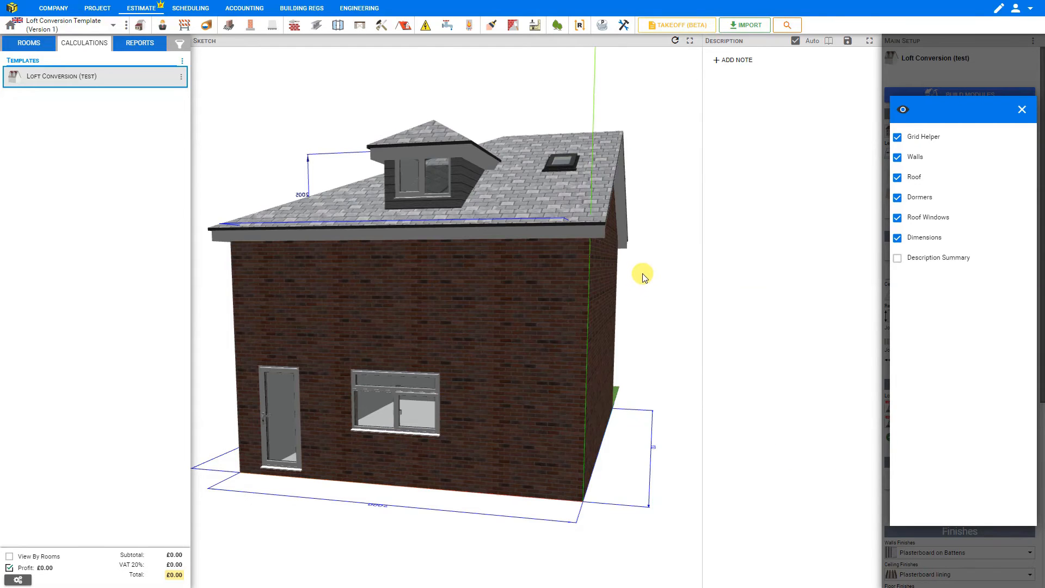
pyautogui.moveTo(635, 275); pyautogui.dragTo(715, 331)
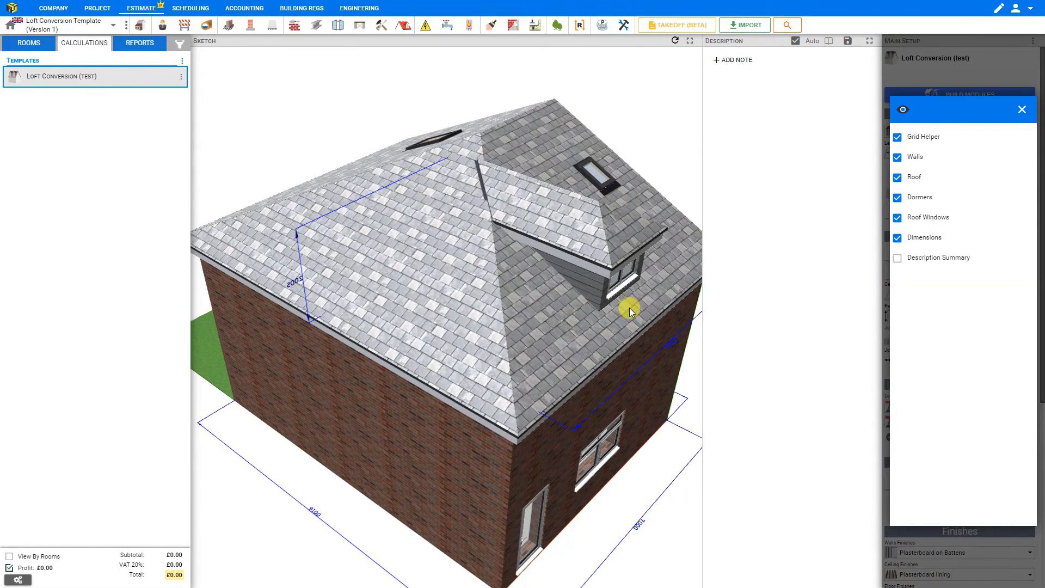
# - Hide the roof, the dormers and the roof windows to view the loft interior in the 3D sketch
pyautogui.click(897, 179)
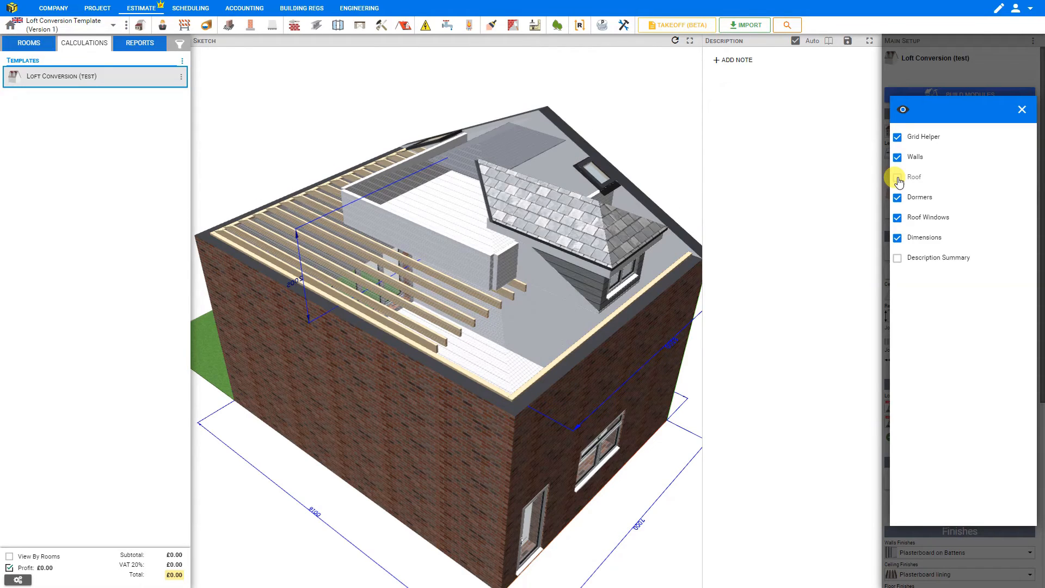
pyautogui.moveTo(610, 332)
pyautogui.mouseDown()
pyautogui.moveTo(635, 318)
pyautogui.moveTo(658, 334)
pyautogui.moveTo(667, 321)
pyautogui.mouseUp()
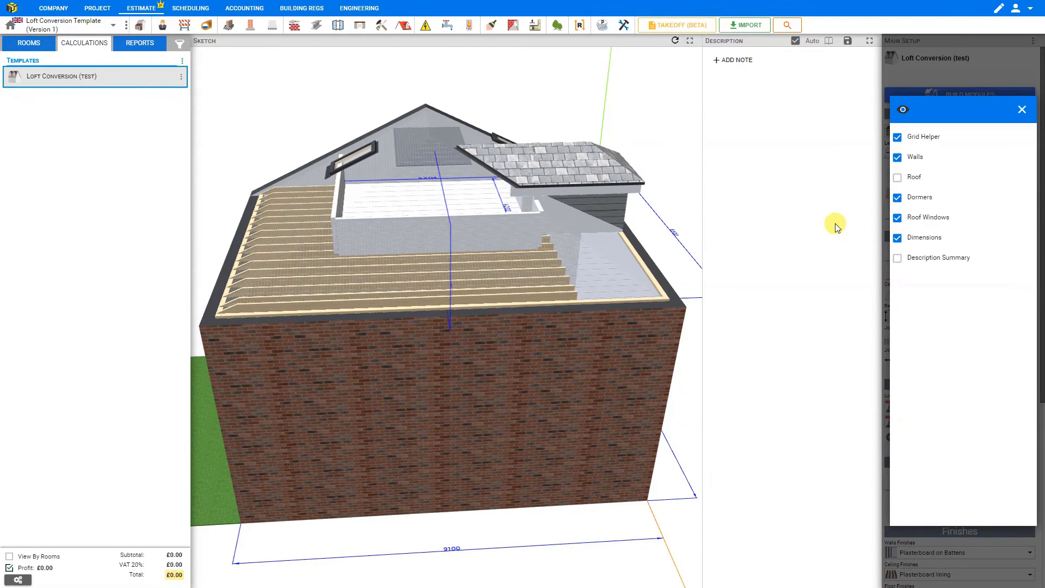
pyautogui.click(897, 199)
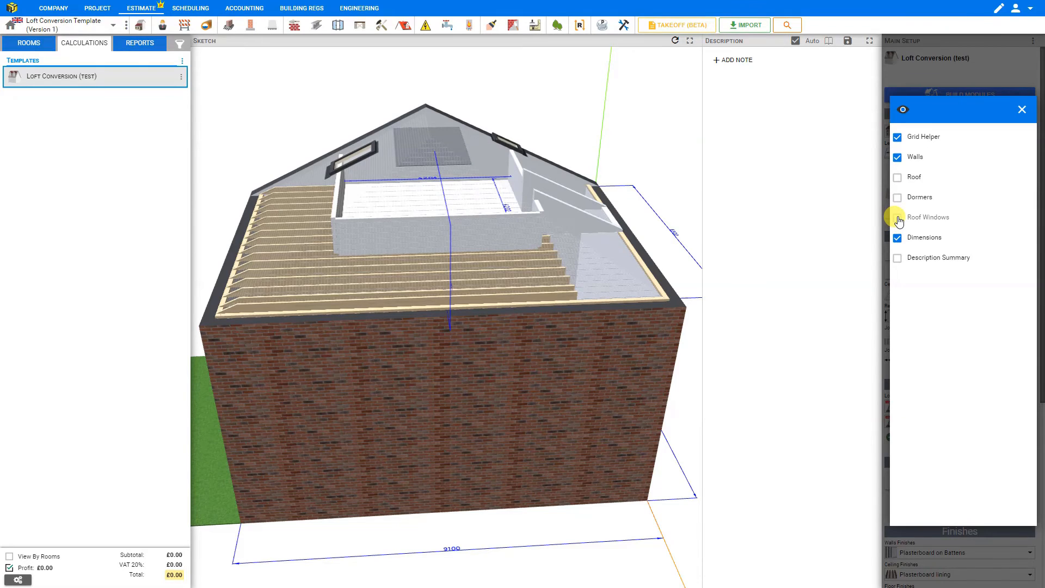
pyautogui.click(898, 218)
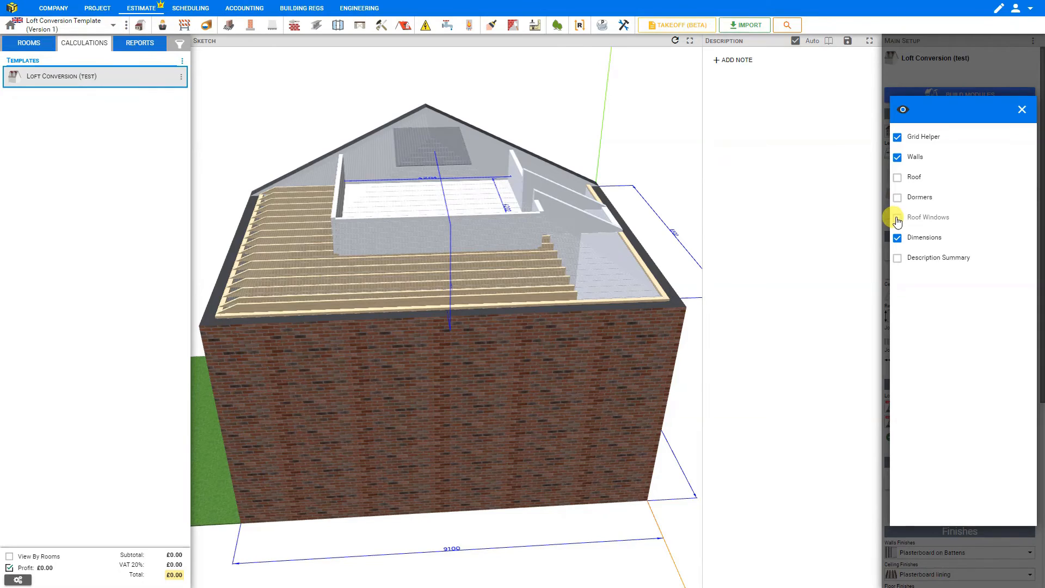
# - Show the roof, dormers, roof windows and description summary again, and close the visibility options
pyautogui.click(897, 180)
pyautogui.click(897, 259)
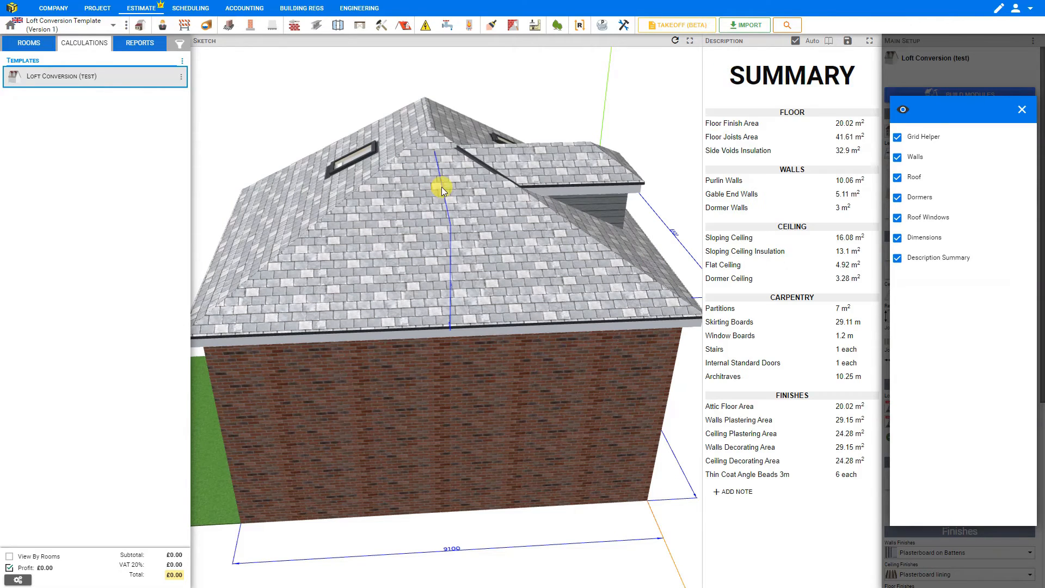
pyautogui.click(1022, 109)
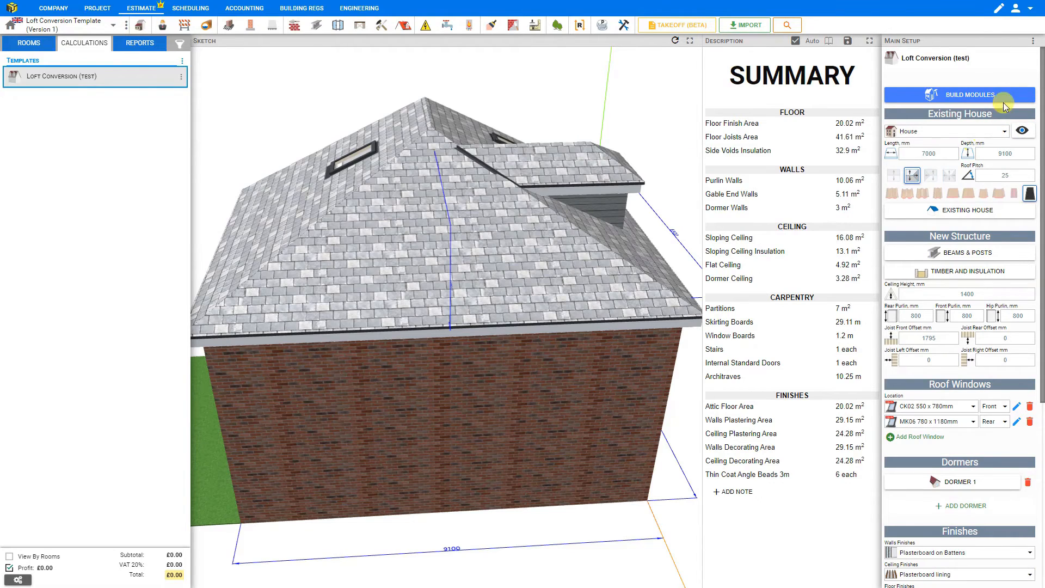
# - Build the modules from the loft conversion template and open the UB 254x102x22 beam under Steel Beams
pyautogui.click(967, 102)
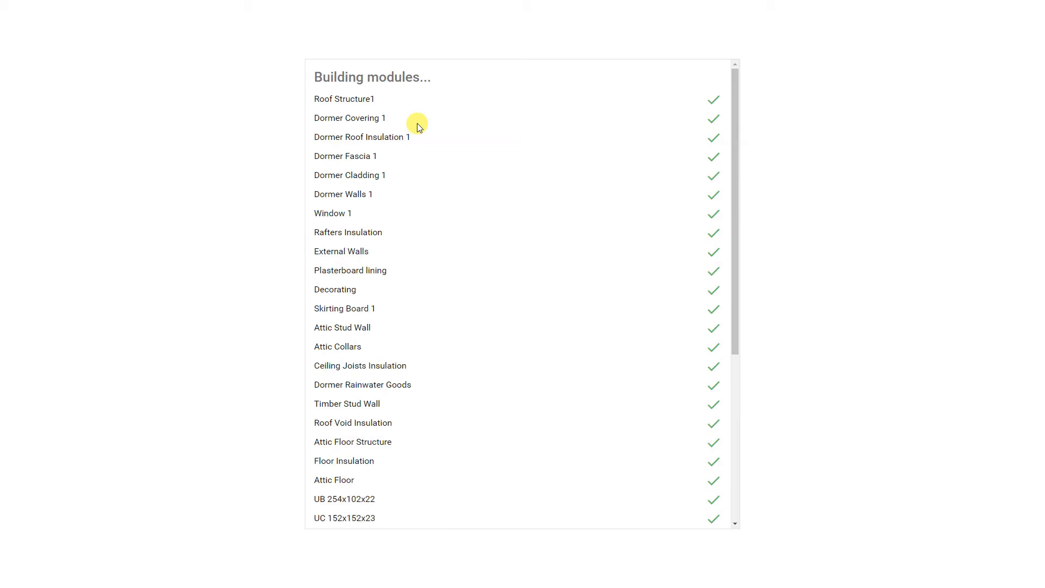
pyautogui.scroll(-5, 630, 220)
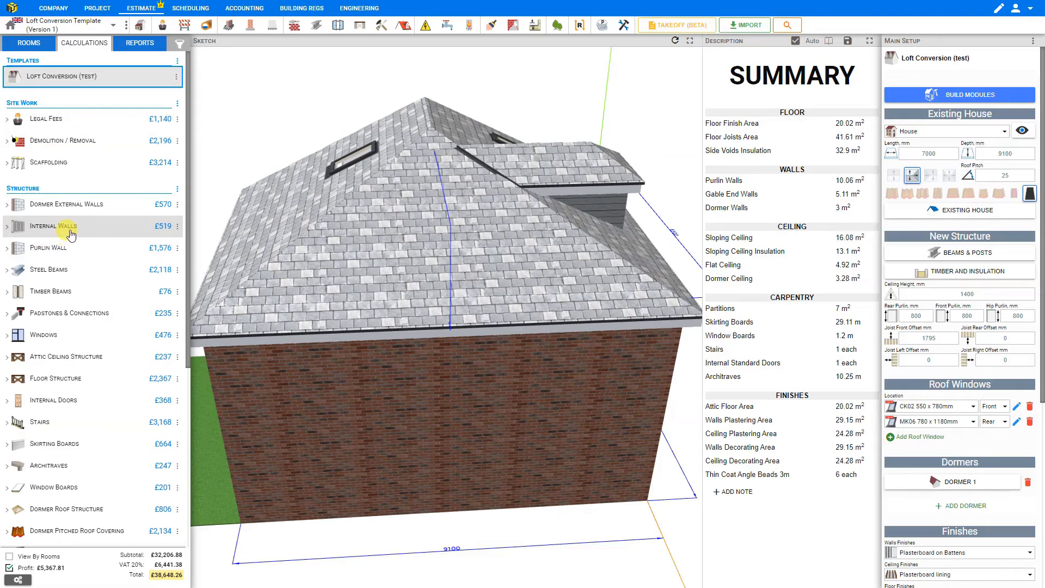
pyautogui.click(7, 273)
pyautogui.click(64, 292)
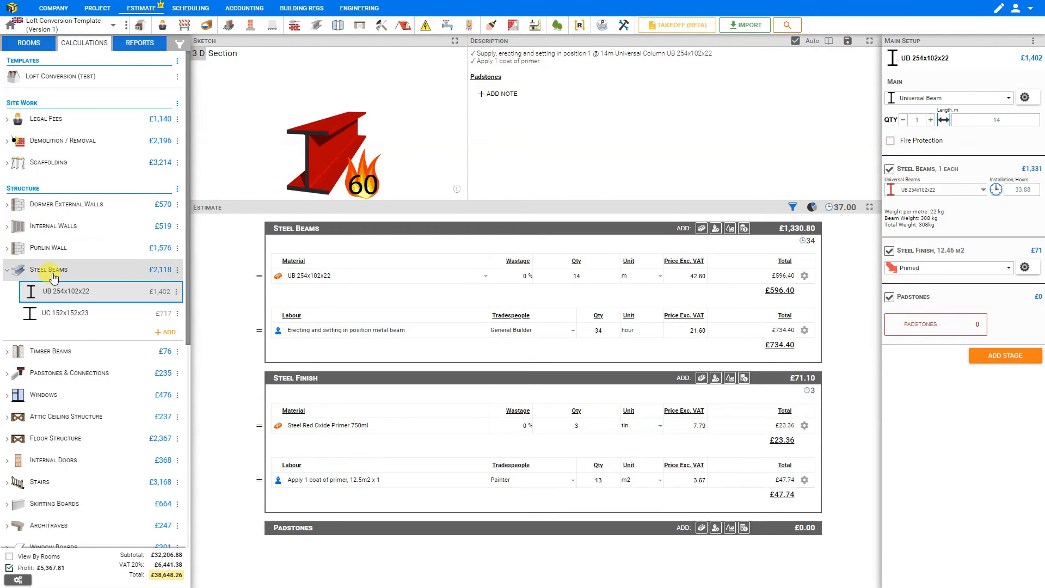
# - Group the list of calculations by rooms and collapse its Steel Beams group
pyautogui.scroll(-6, 57, 275)
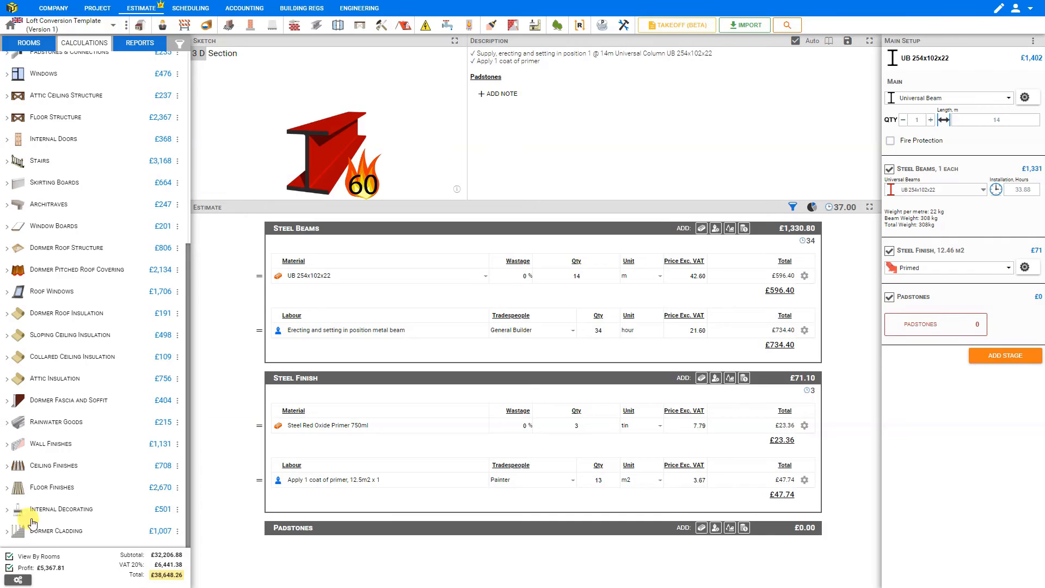
pyautogui.scroll(6, 76, 490)
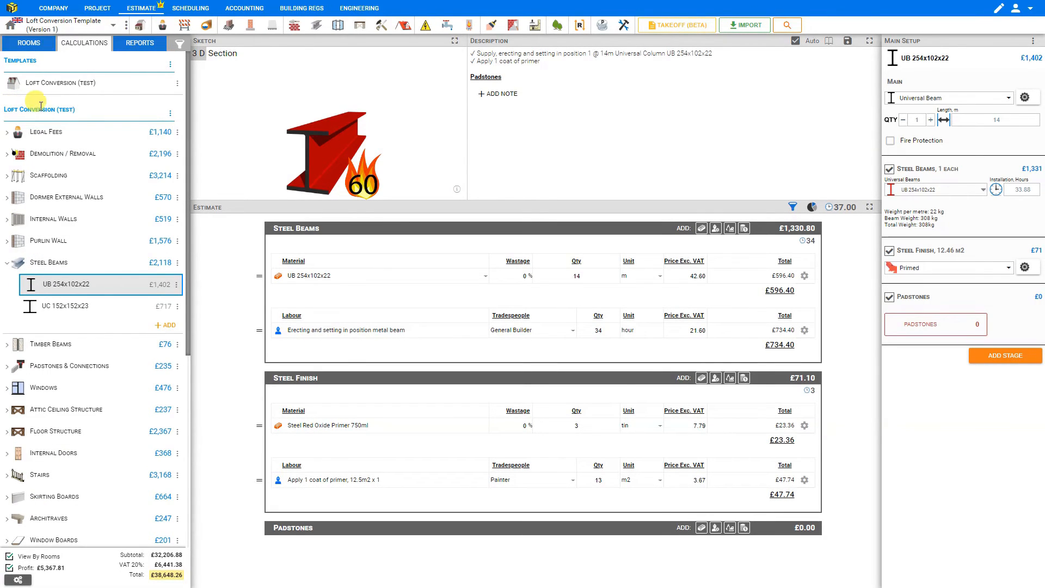
pyautogui.click(17, 262)
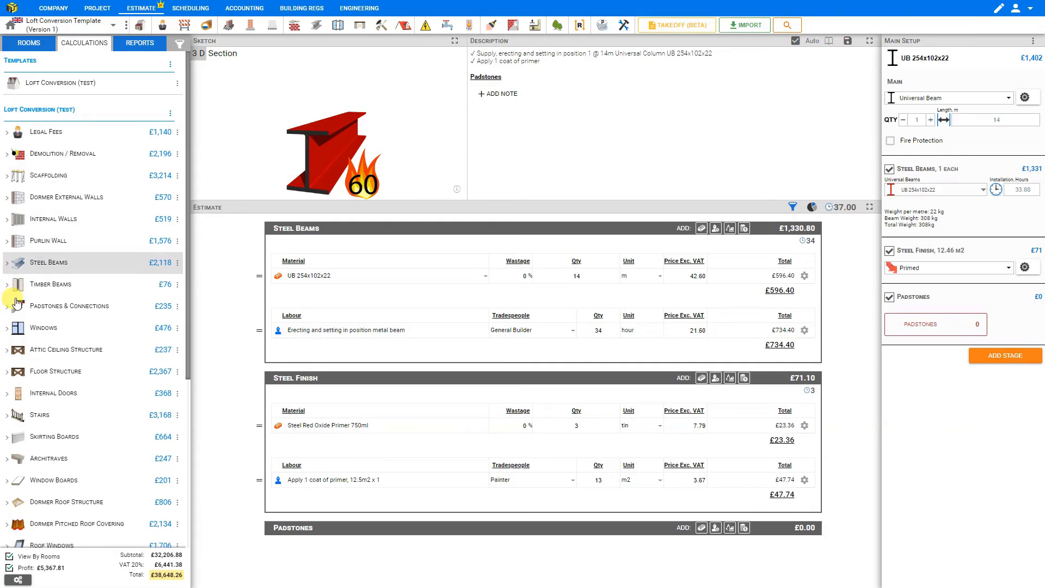
# - Switch the project's profit off and back on, and set the material profit to 30%
pyautogui.click(10, 569)
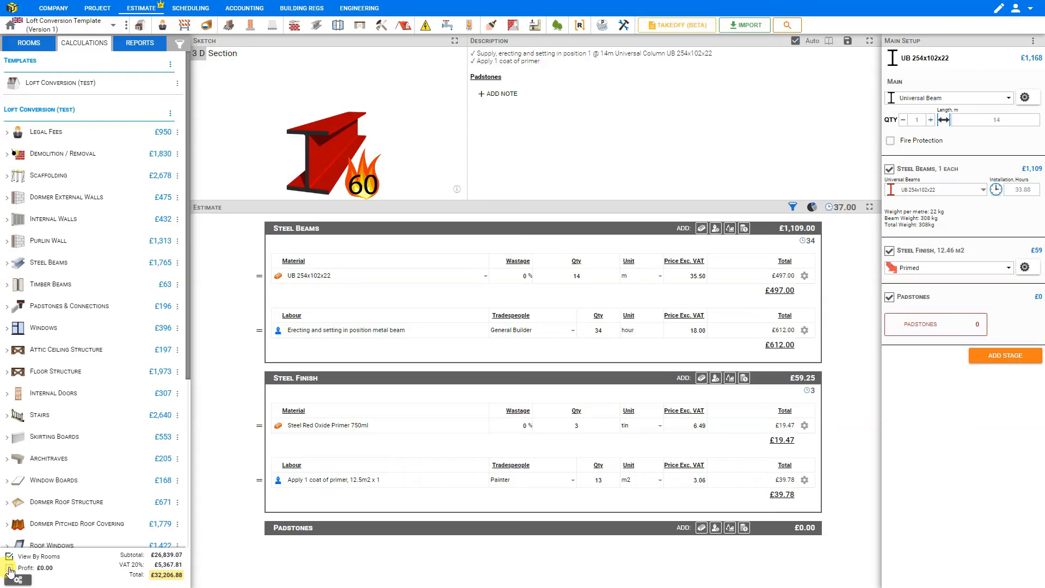
pyautogui.click(9, 569)
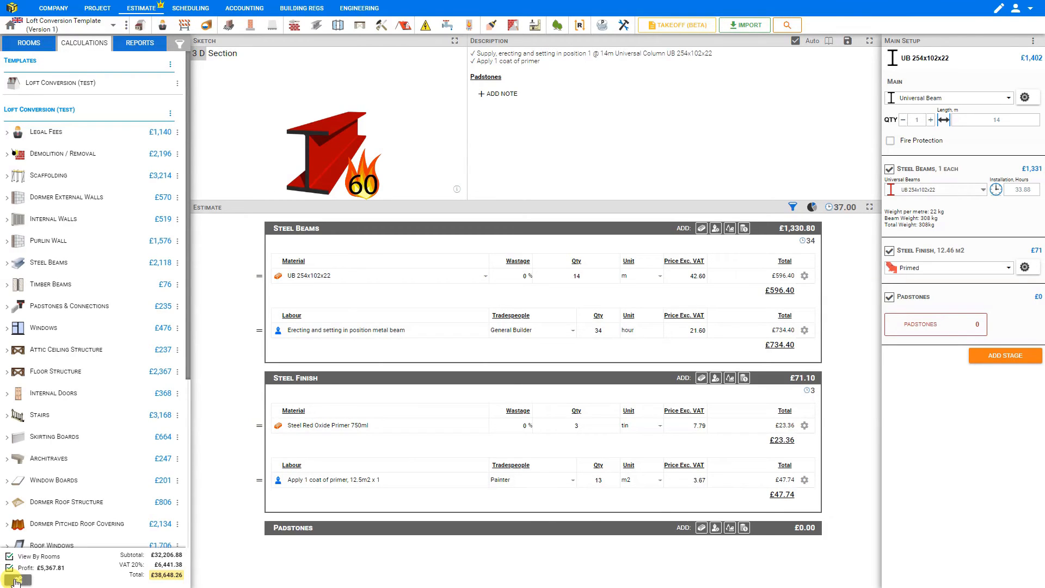
pyautogui.click(16, 580)
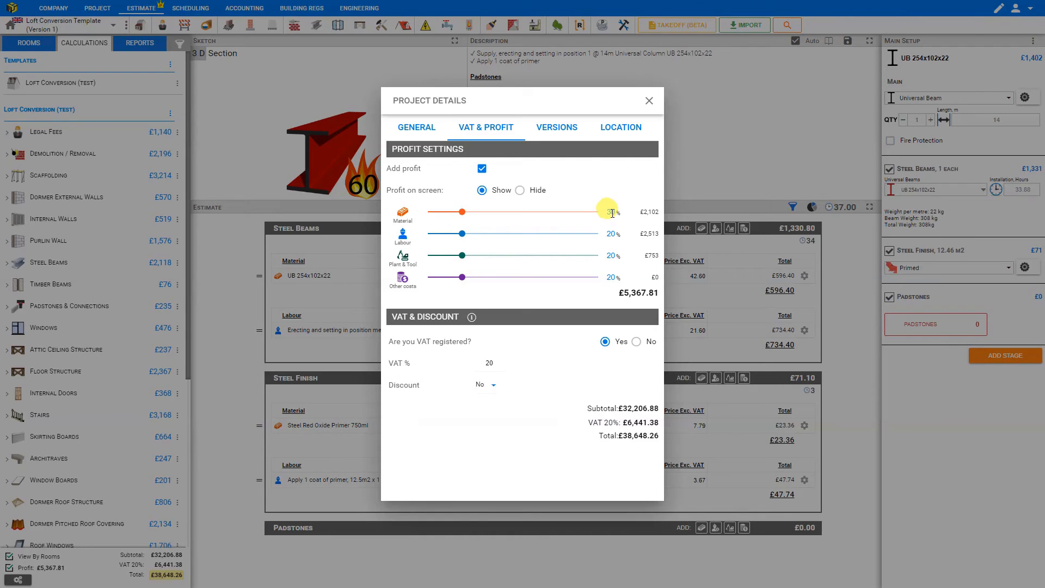
pyautogui.click(587, 184)
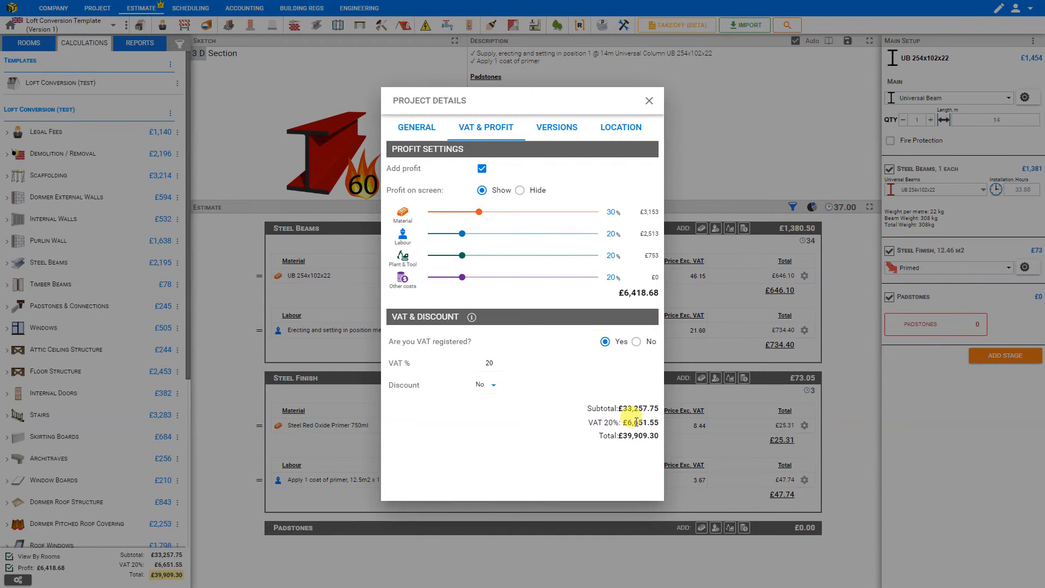
# - Try No for VAT registration and the Percentage and Fixed discounts, returning VAT registration to Yes and Discount to No
pyautogui.click(637, 342)
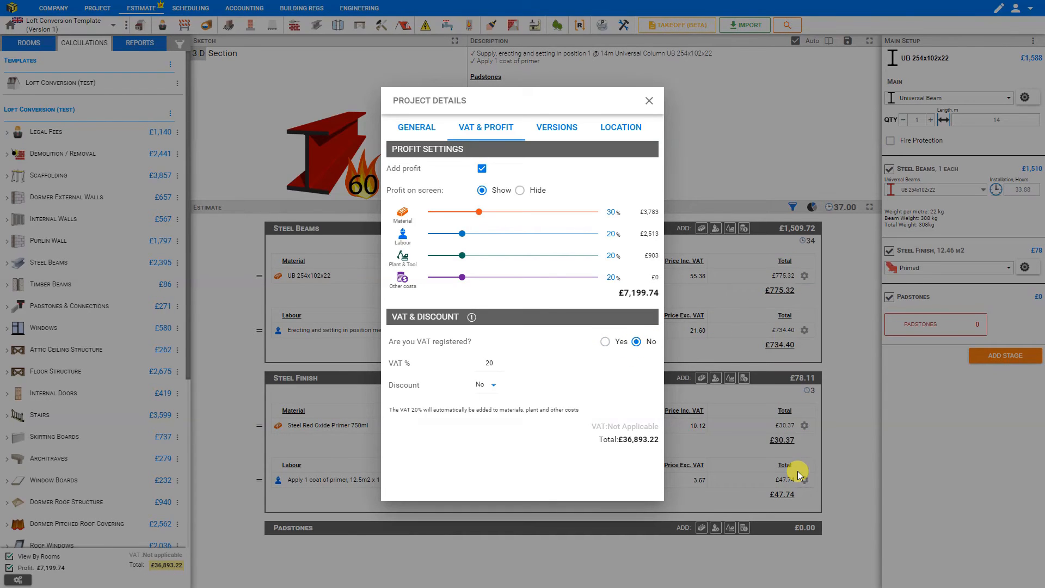
pyautogui.click(606, 347)
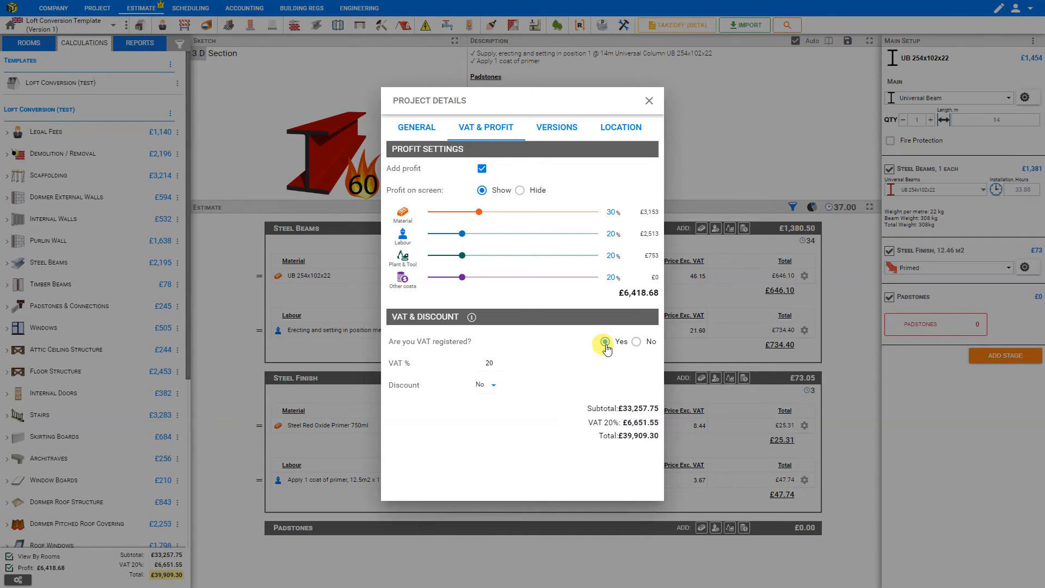
pyautogui.click(494, 388)
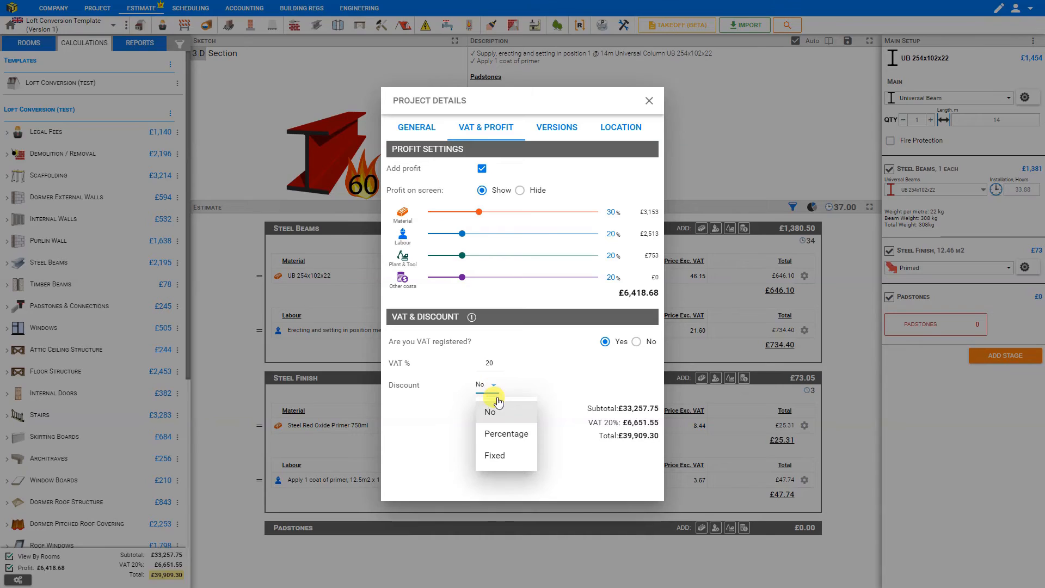
pyautogui.click(504, 433)
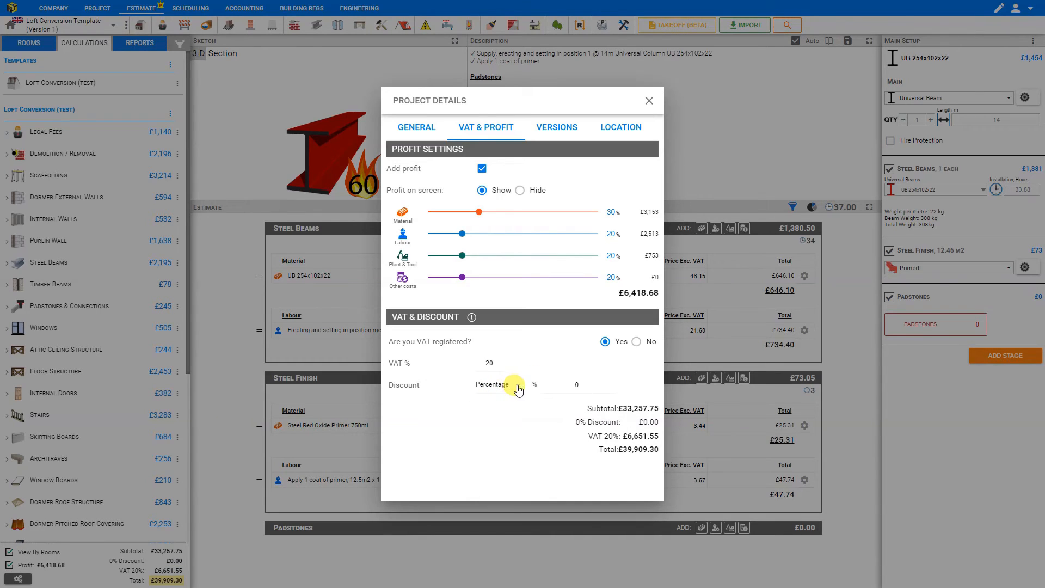
pyautogui.click(515, 384)
pyautogui.click(518, 455)
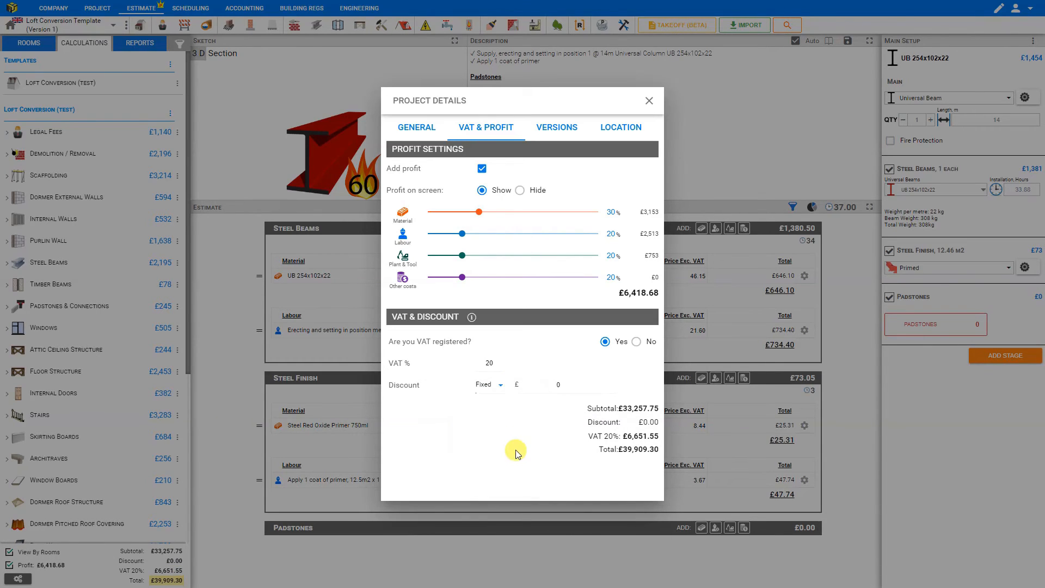
pyautogui.click(497, 388)
pyautogui.click(493, 413)
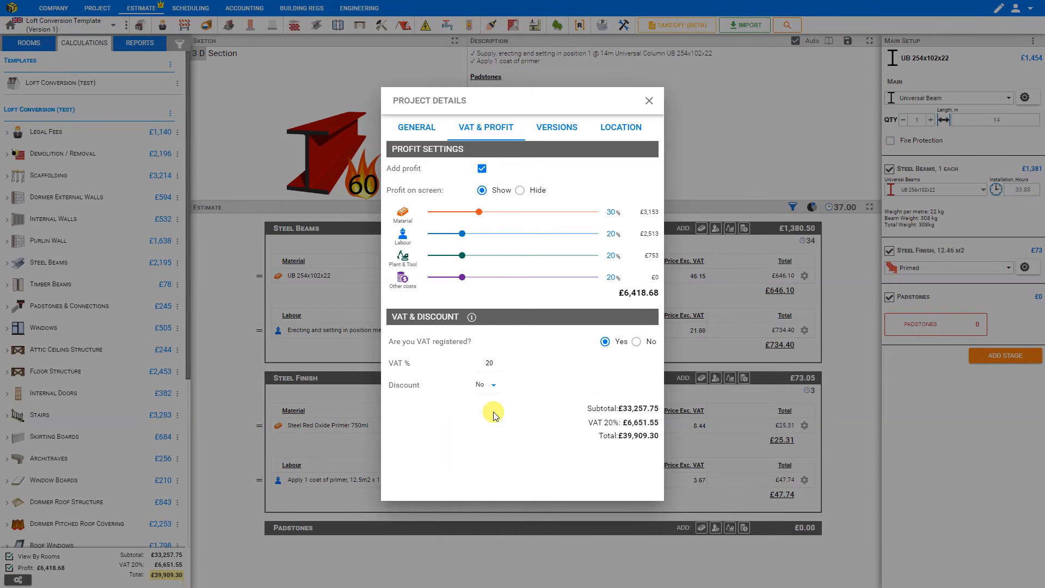
# - Close the project details and add an MK06 780 x 1180mm roof window on the Right slope in the loft conversion template
pyautogui.click(649, 101)
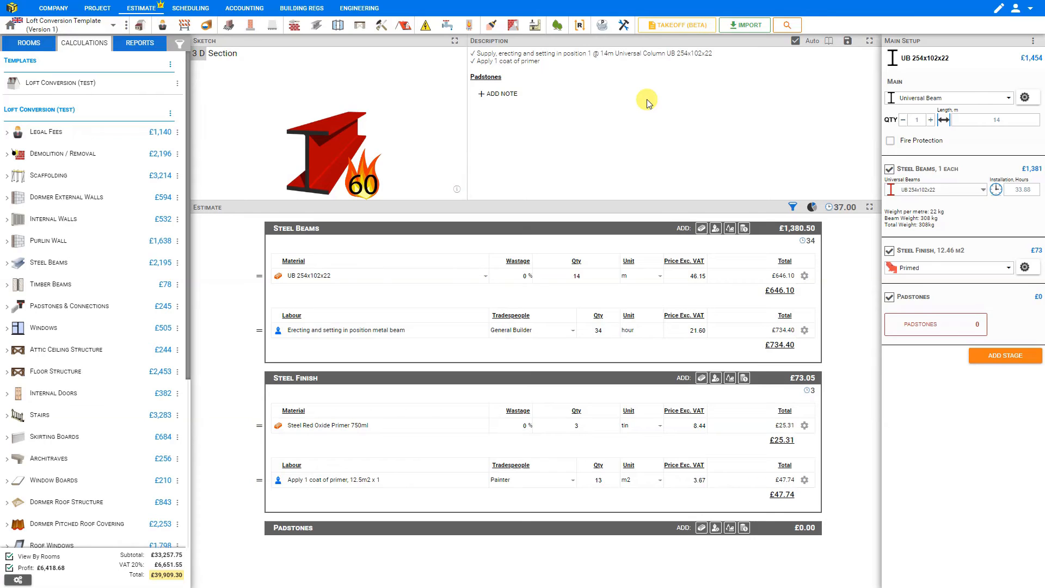
pyautogui.click(44, 86)
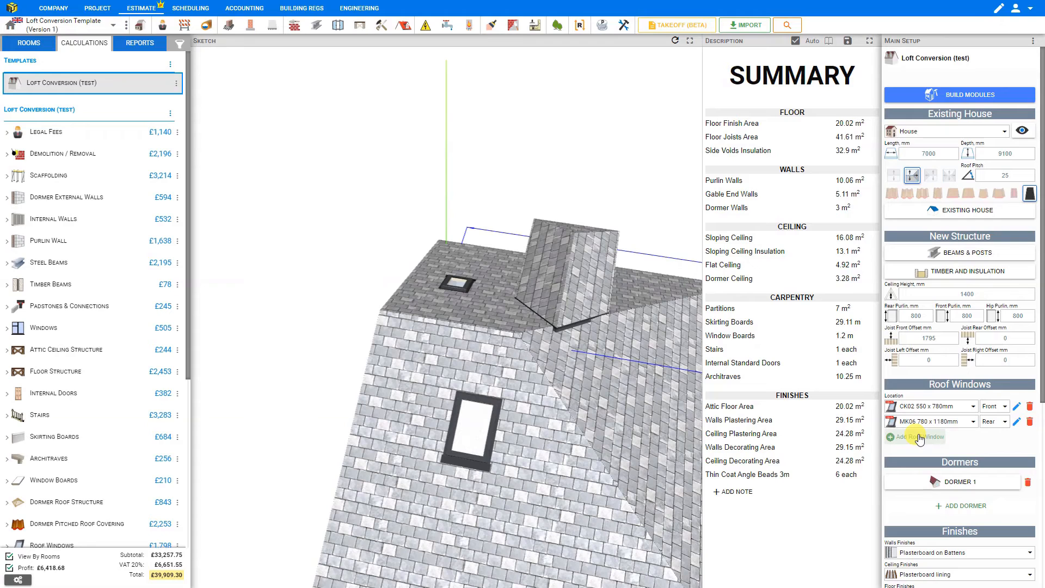
pyautogui.click(919, 437)
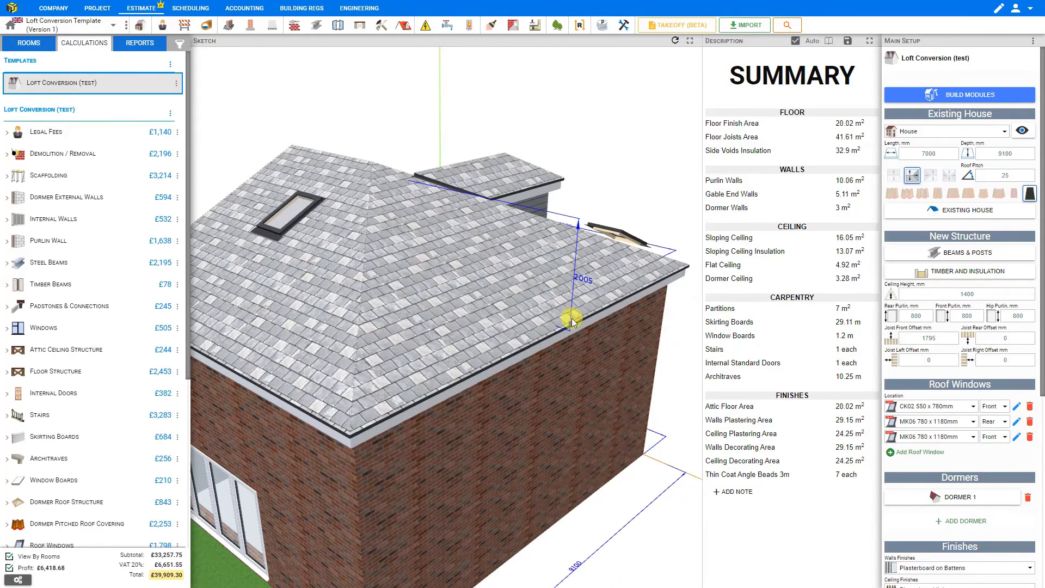
pyautogui.click(1003, 439)
pyautogui.click(992, 502)
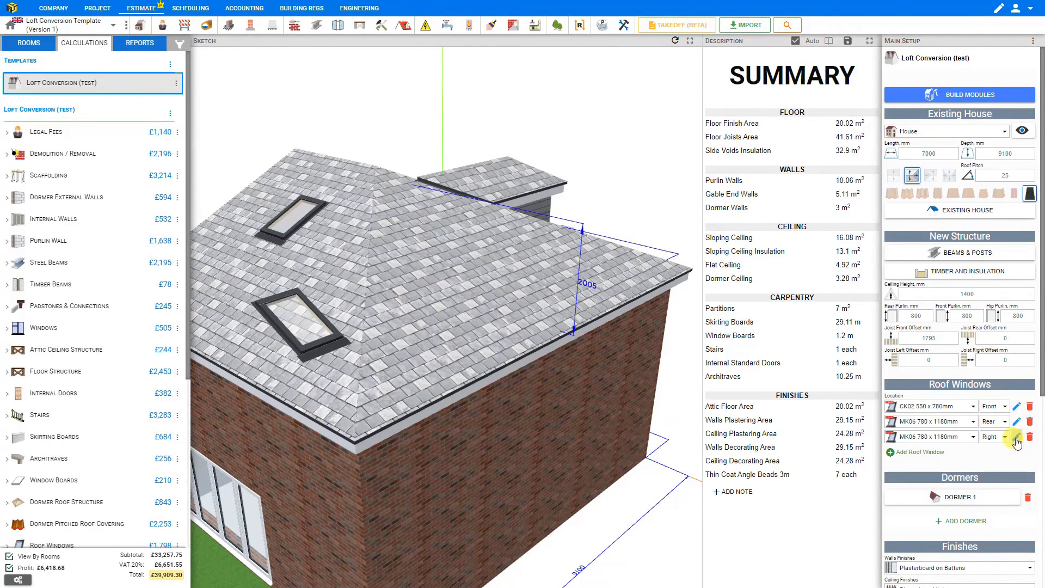
# - Set the new right-hand roof window's side offset to about 3684 mm and its on plan offset to about 1651 mm
pyautogui.click(1016, 438)
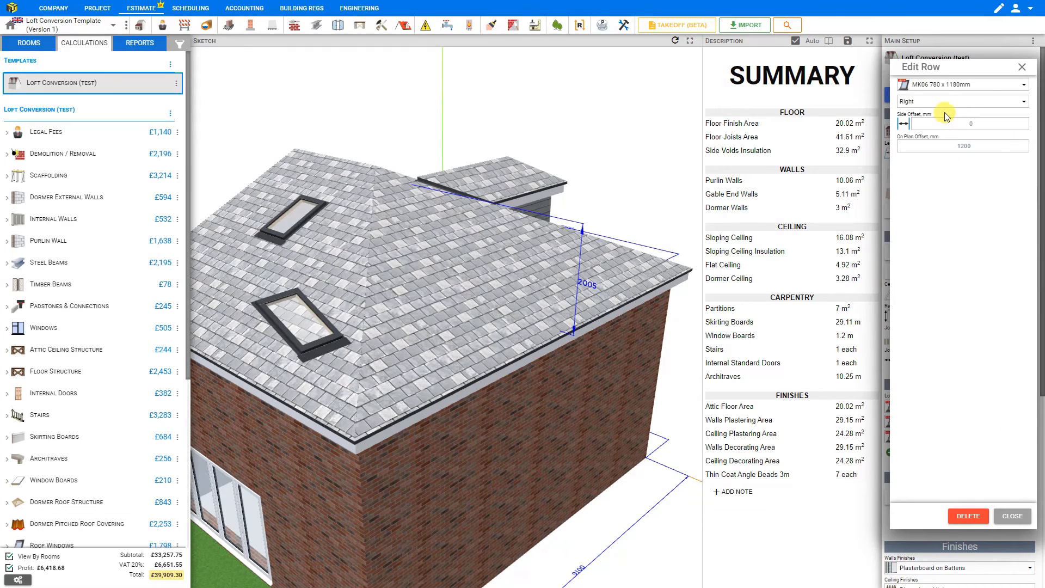
pyautogui.click(969, 124)
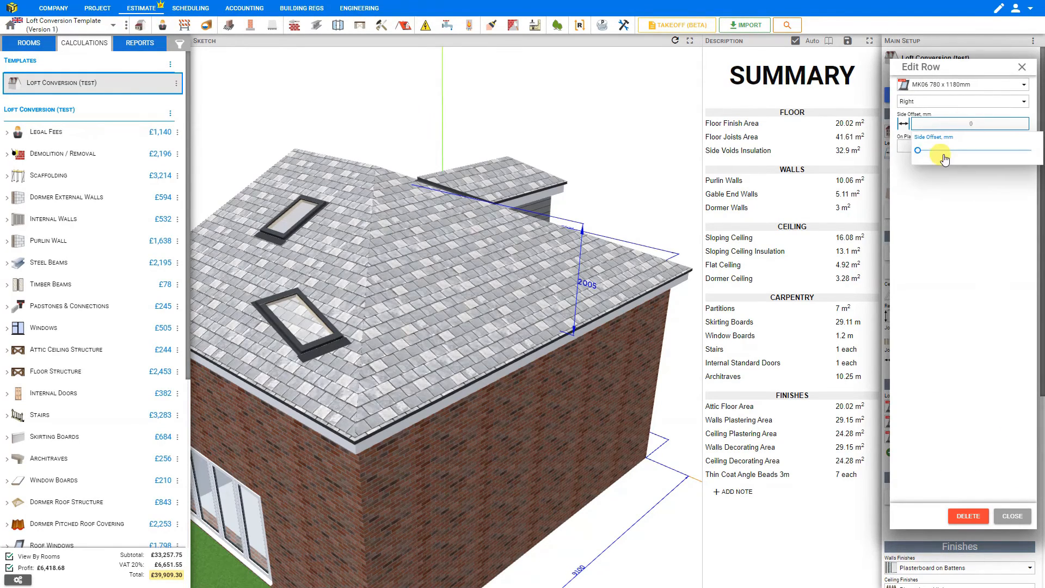
pyautogui.moveTo(919, 150); pyautogui.dragTo(979, 153)
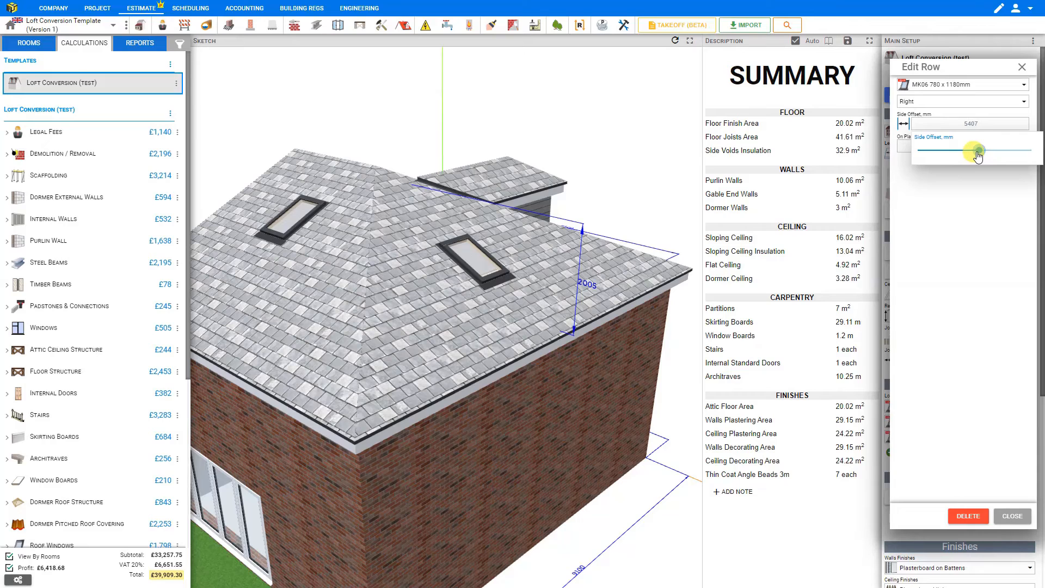
pyautogui.click(971, 229)
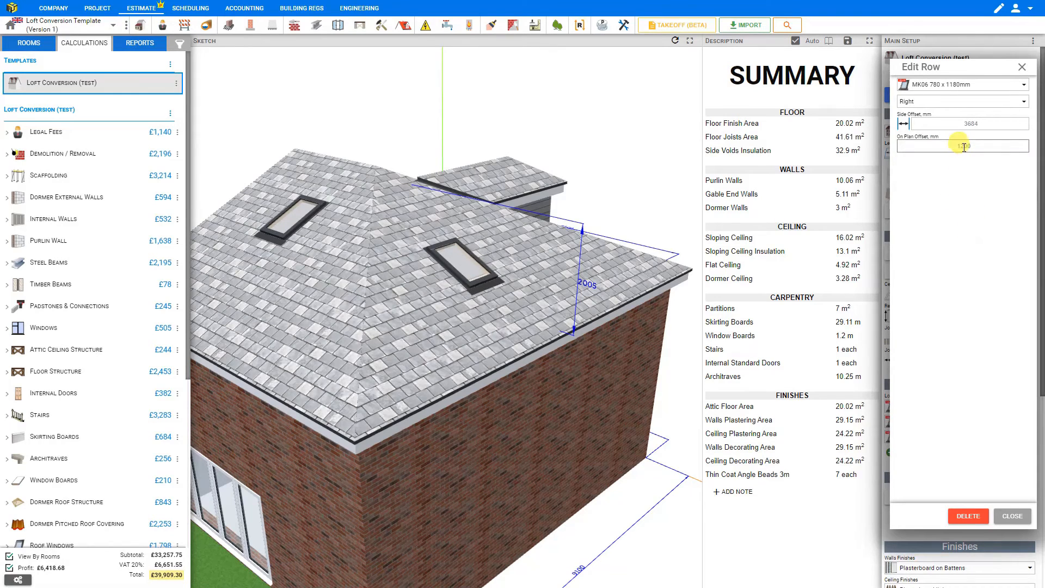
pyautogui.click(1018, 146)
pyautogui.moveTo(939, 180); pyautogui.dragTo(947, 180)
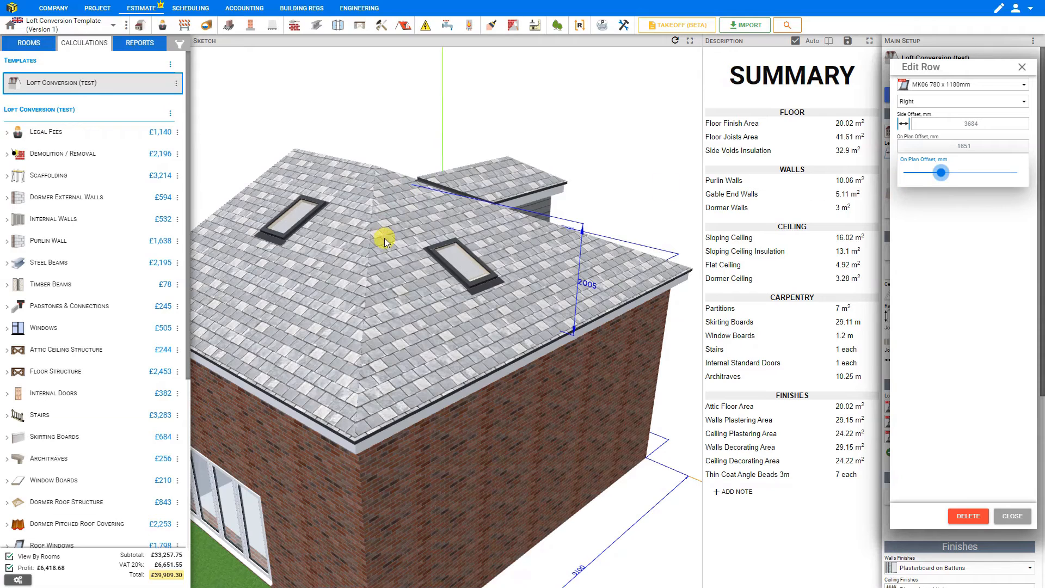
pyautogui.click(1022, 68)
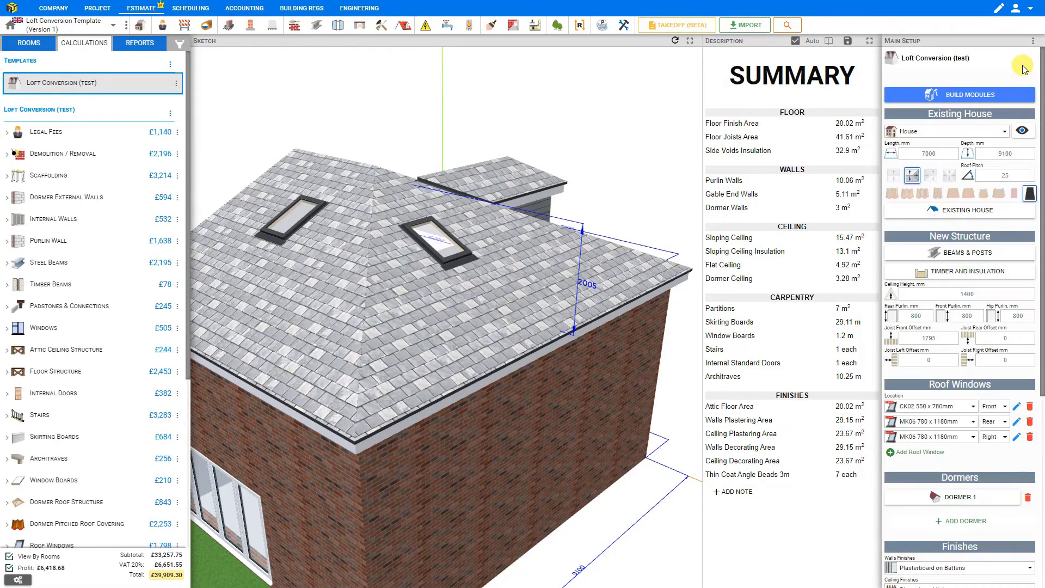
# - Hide the Roof in the 3D sketch so the attic structure can be viewed
pyautogui.click(1026, 135)
pyautogui.click(915, 177)
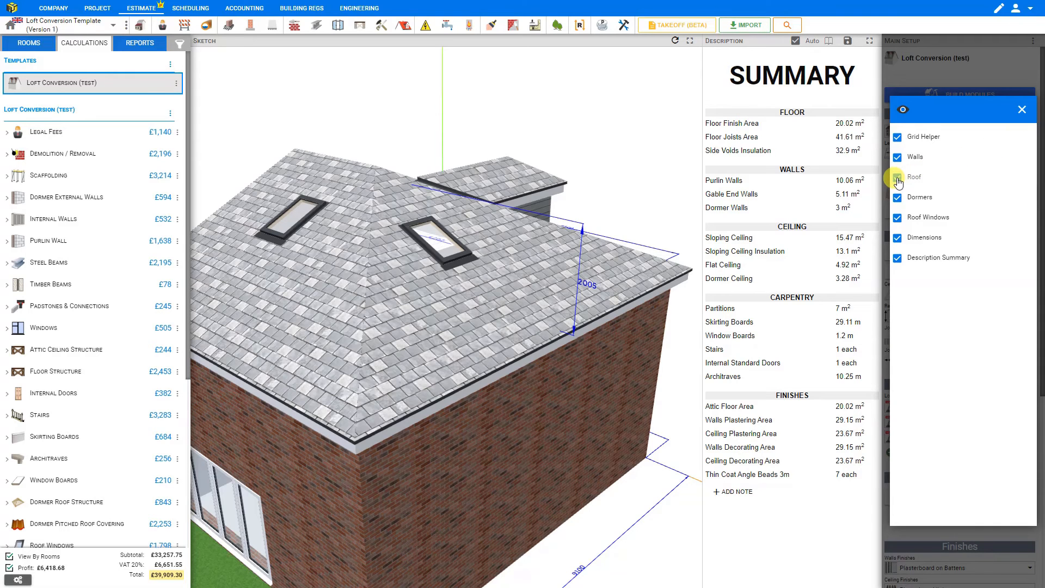
pyautogui.click(1022, 109)
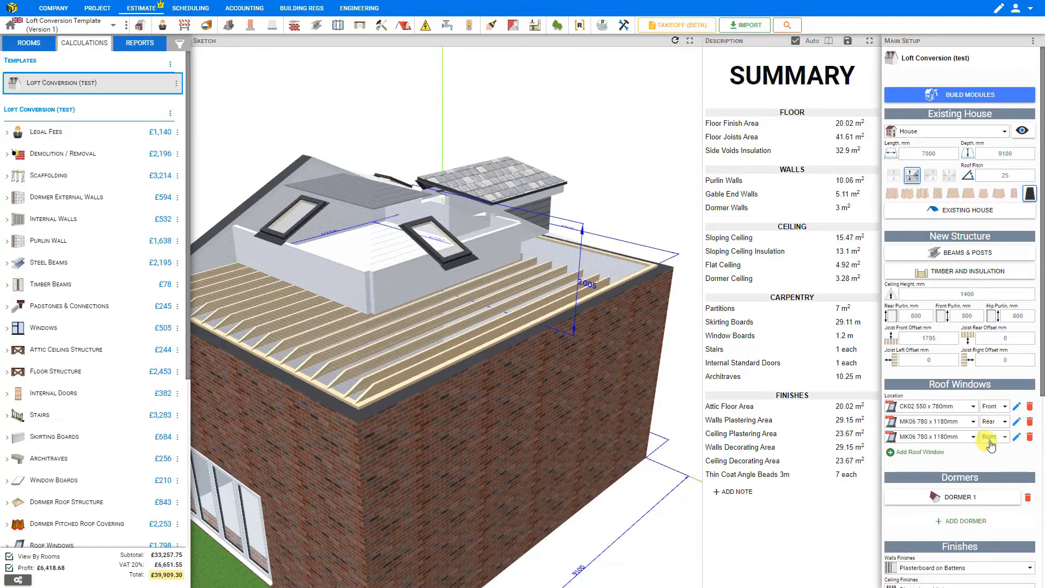
# - Set the on plan offset of the right-hand MK06 roof window to about 2129 mm
pyautogui.click(1016, 438)
pyautogui.click(962, 145)
pyautogui.moveTo(942, 170); pyautogui.dragTo(952, 173)
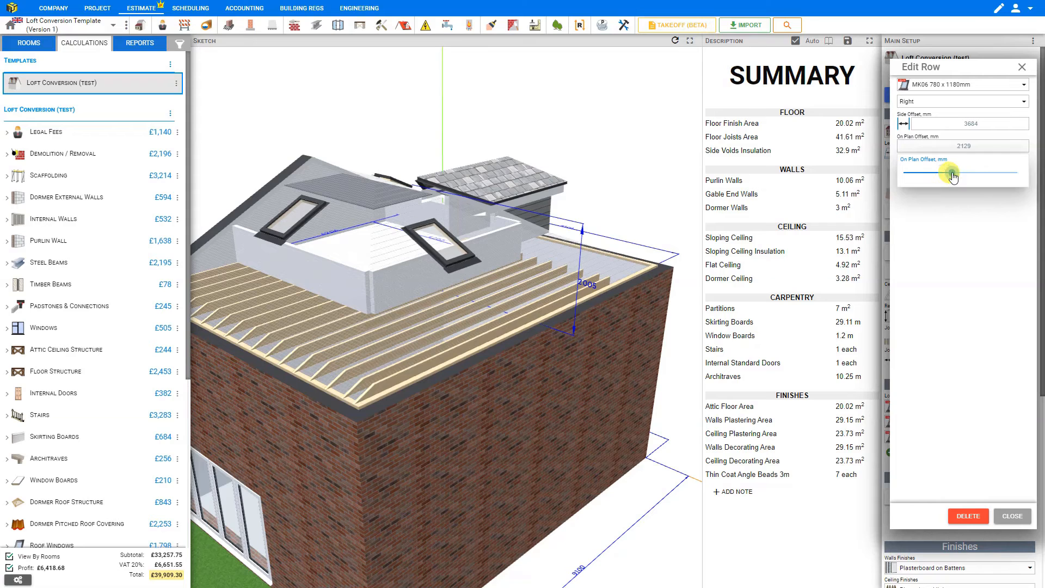
pyautogui.click(1021, 67)
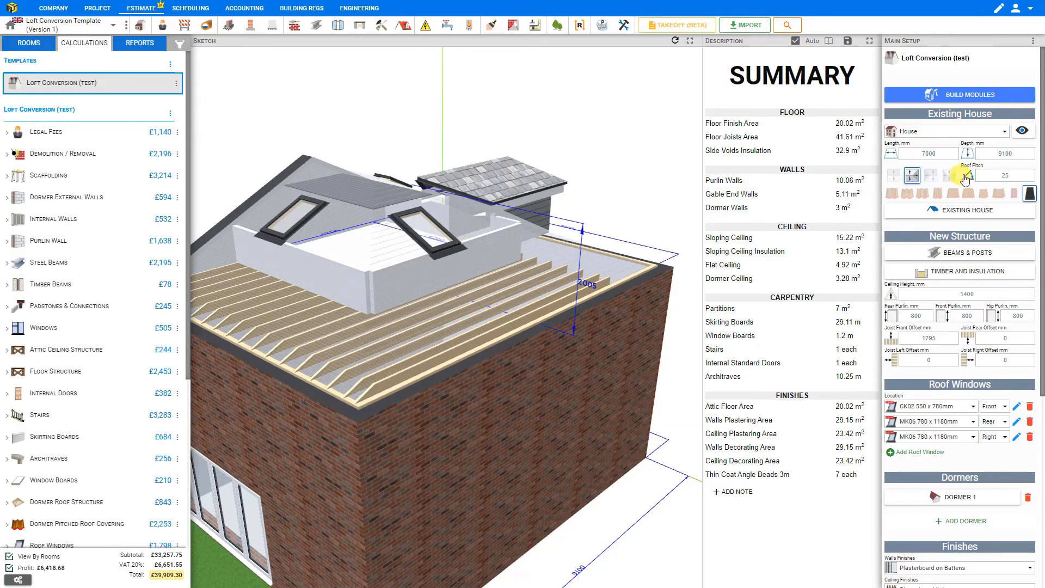
# - Rebuild the modules from the loft conversion template and look through the project's Quote report
pyautogui.click(965, 95)
pyautogui.click(137, 47)
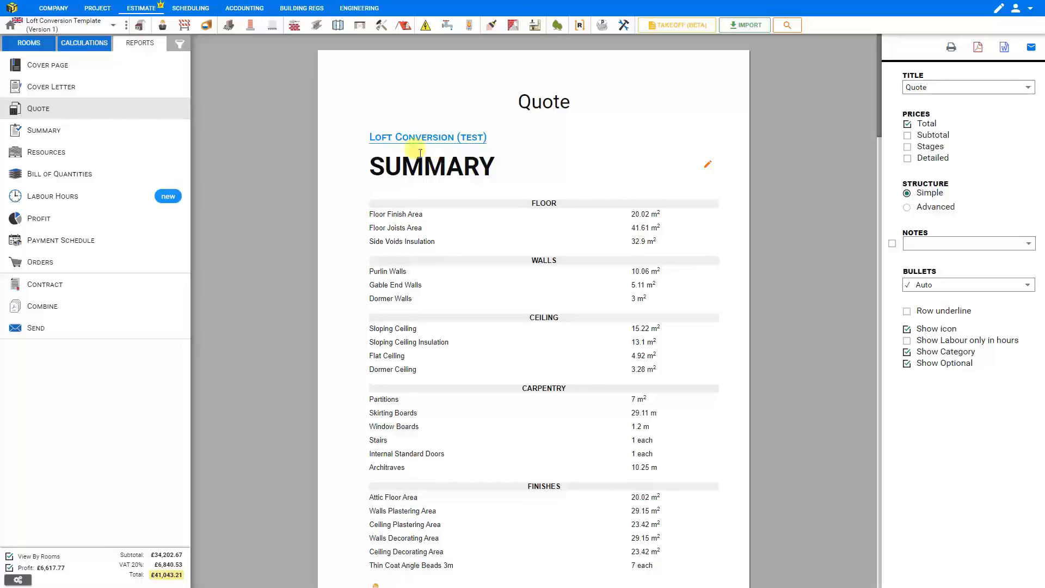
pyautogui.scroll(-15, 348, 164)
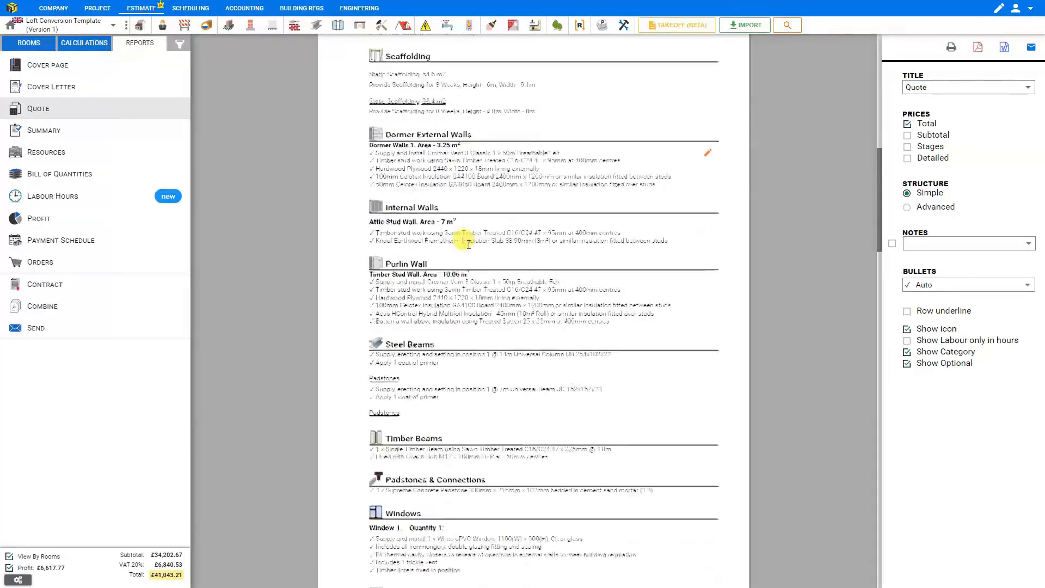
pyautogui.scroll(-8, 468, 243)
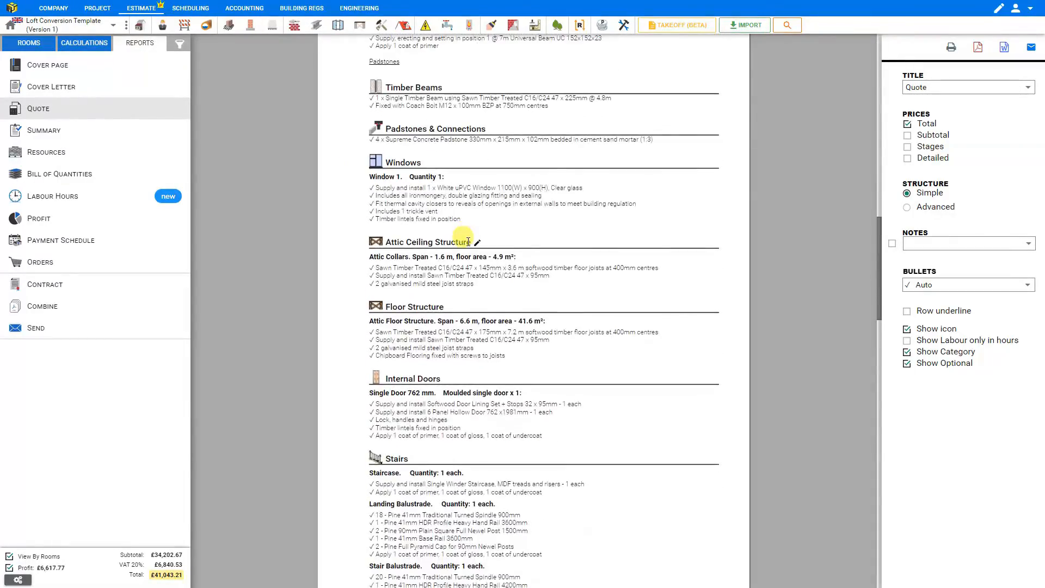
pyautogui.scroll(-5, 468, 240)
pyautogui.scroll(5, 476, 233)
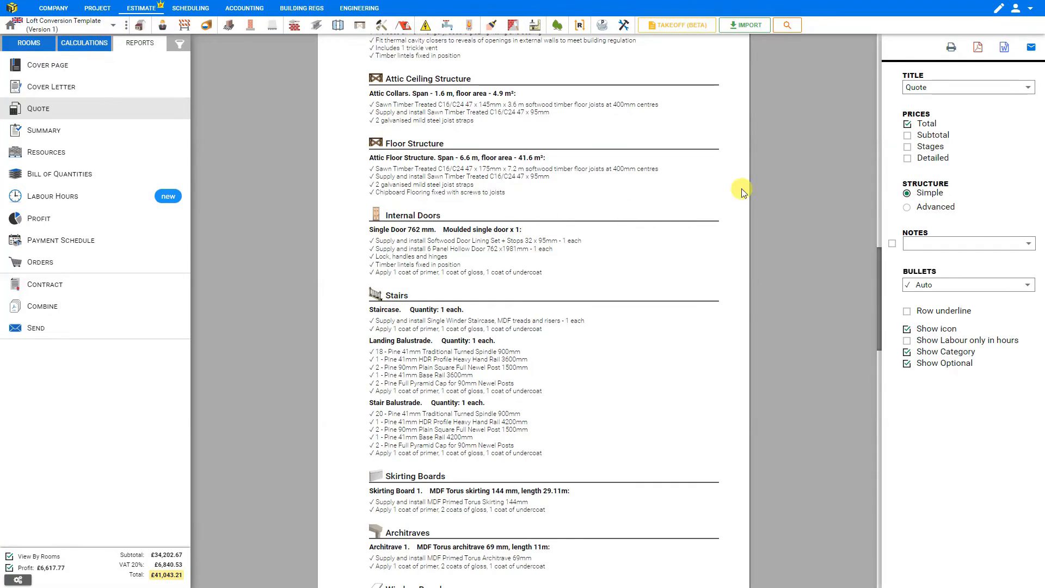
# - Try the quote's Advanced structure, switching Description, Materials, Labour, Price and Unit off and on, and return to the Simple structure
pyautogui.click(908, 209)
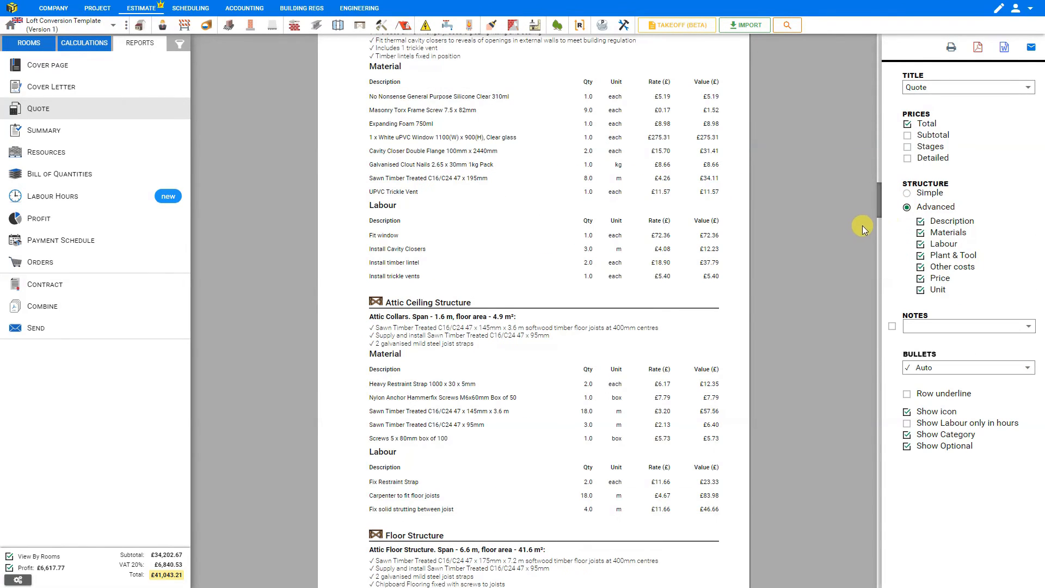
pyautogui.click(920, 222)
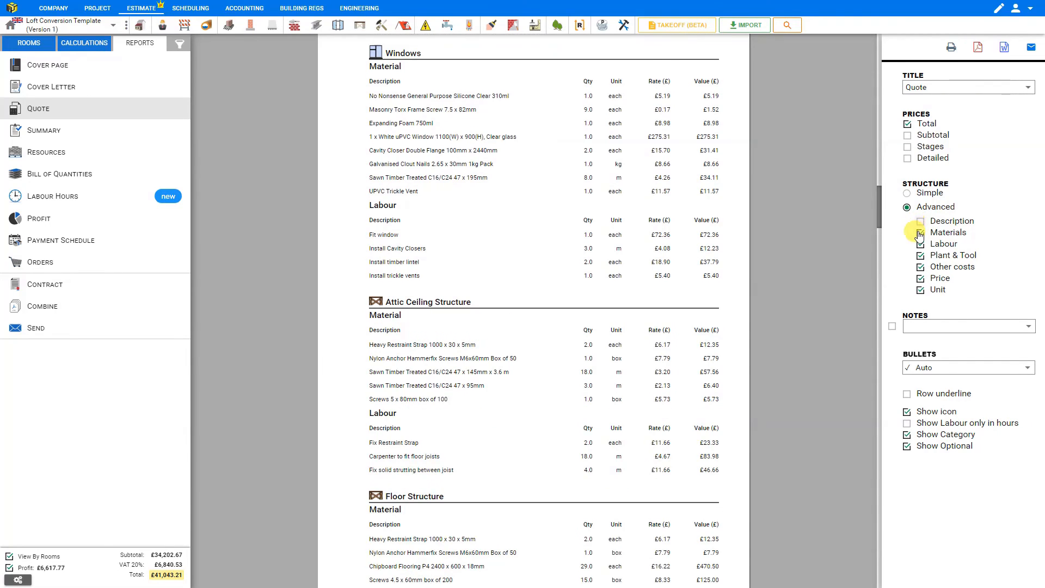
pyautogui.click(919, 223)
pyautogui.click(920, 233)
pyautogui.click(920, 233)
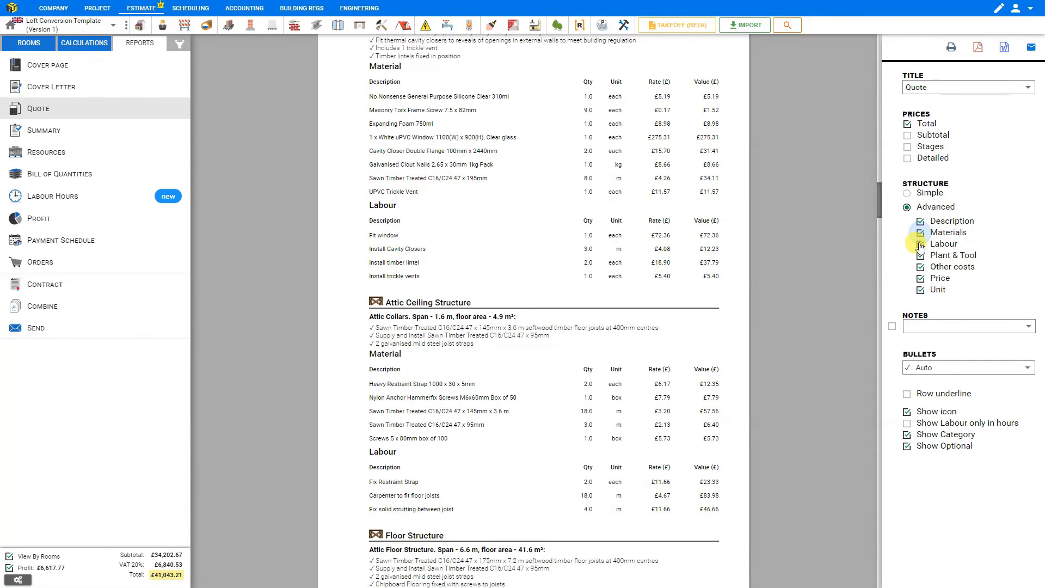
pyautogui.click(920, 245)
pyautogui.click(920, 245)
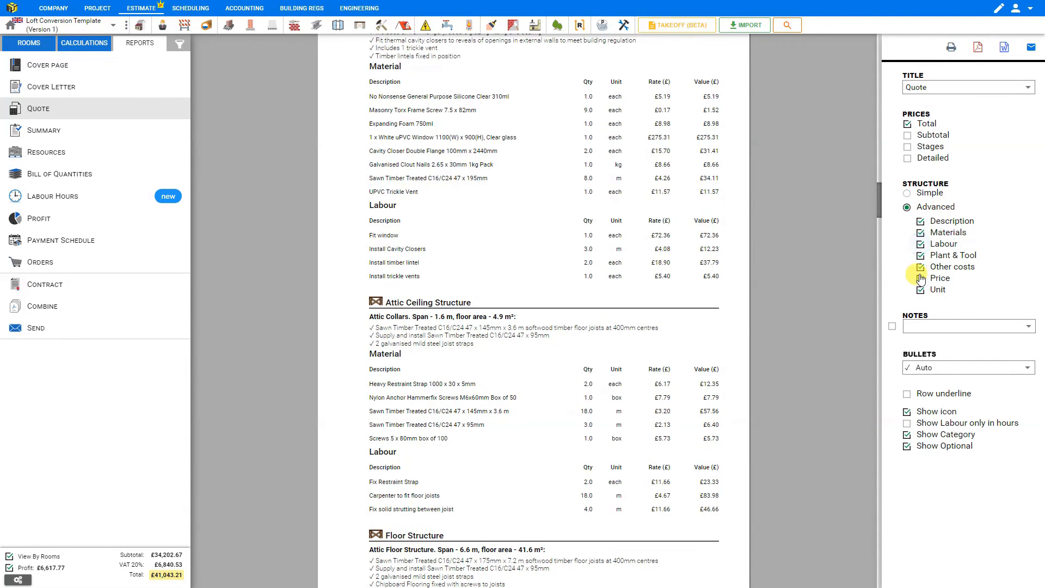
pyautogui.click(920, 278)
pyautogui.click(920, 279)
pyautogui.click(920, 289)
pyautogui.click(921, 292)
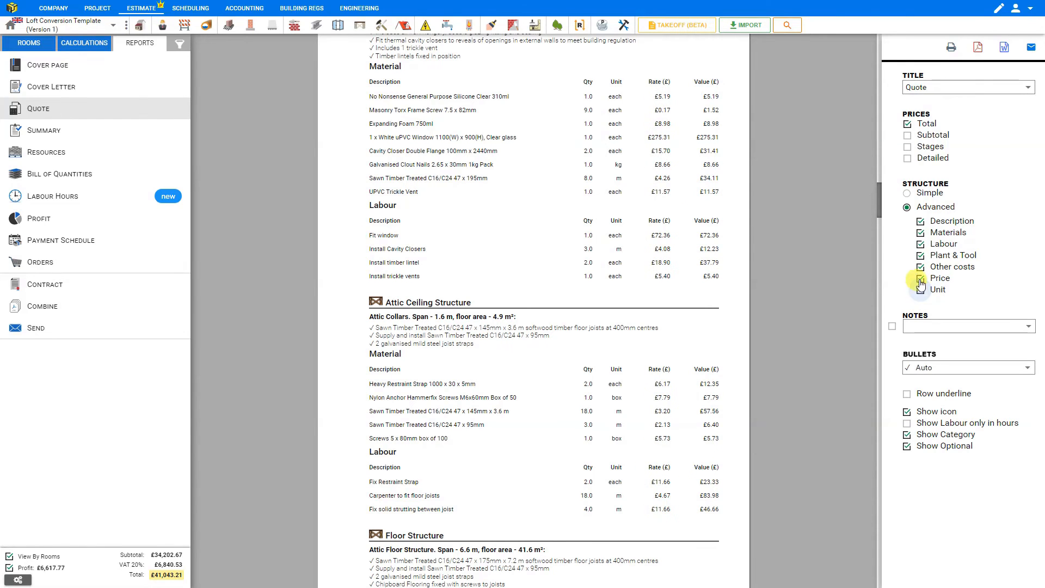
pyautogui.click(906, 195)
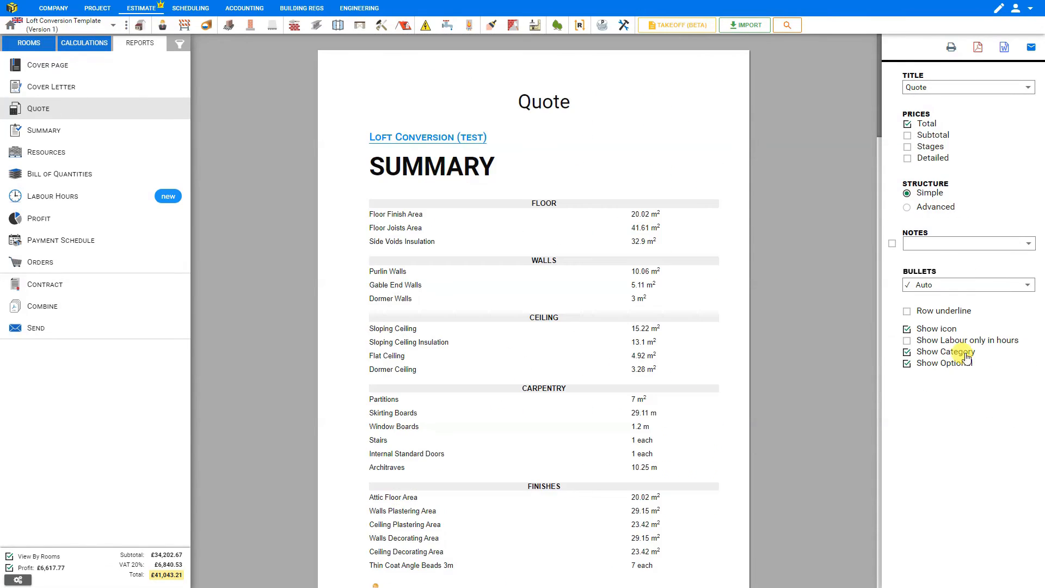
# - Try showing Subtotal, Stages and Detailed prices in the quote, review the stage breakdowns, and return to showing only the Total
pyautogui.click(907, 137)
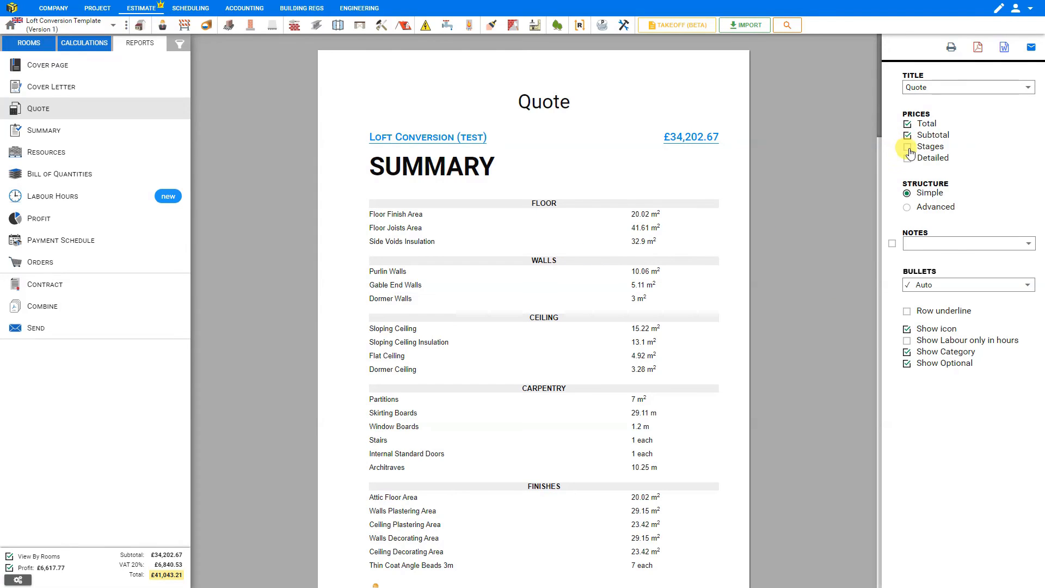
pyautogui.click(907, 147)
pyautogui.scroll(-8, 809, 223)
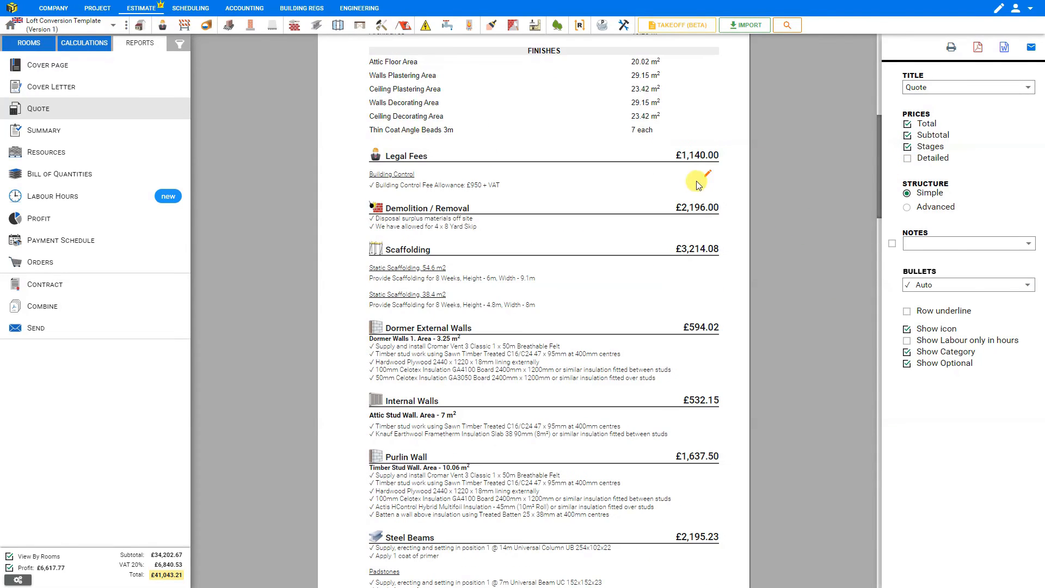
pyautogui.click(907, 147)
pyautogui.click(907, 158)
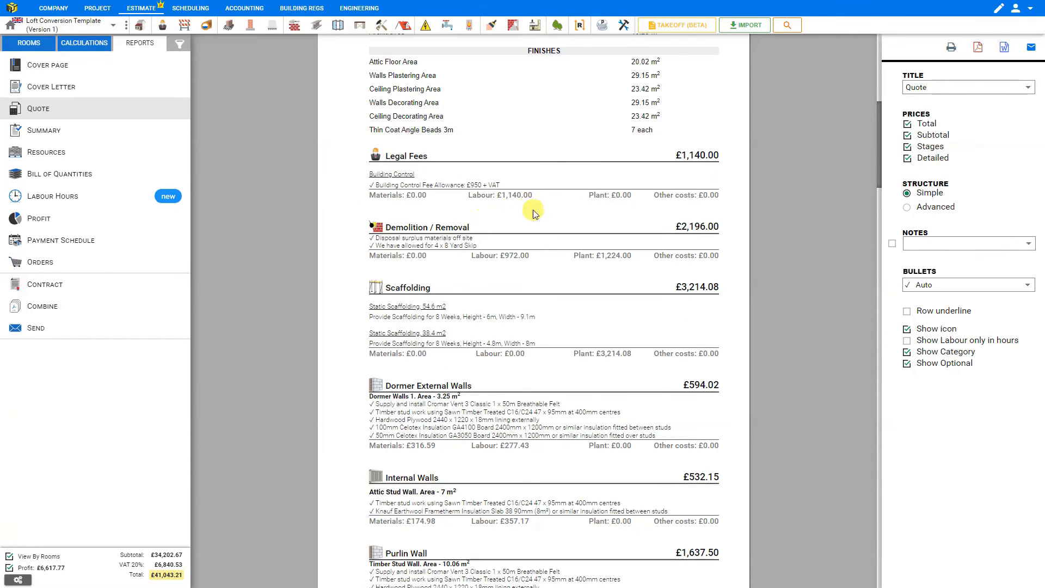
pyautogui.scroll(-2, 516, 260)
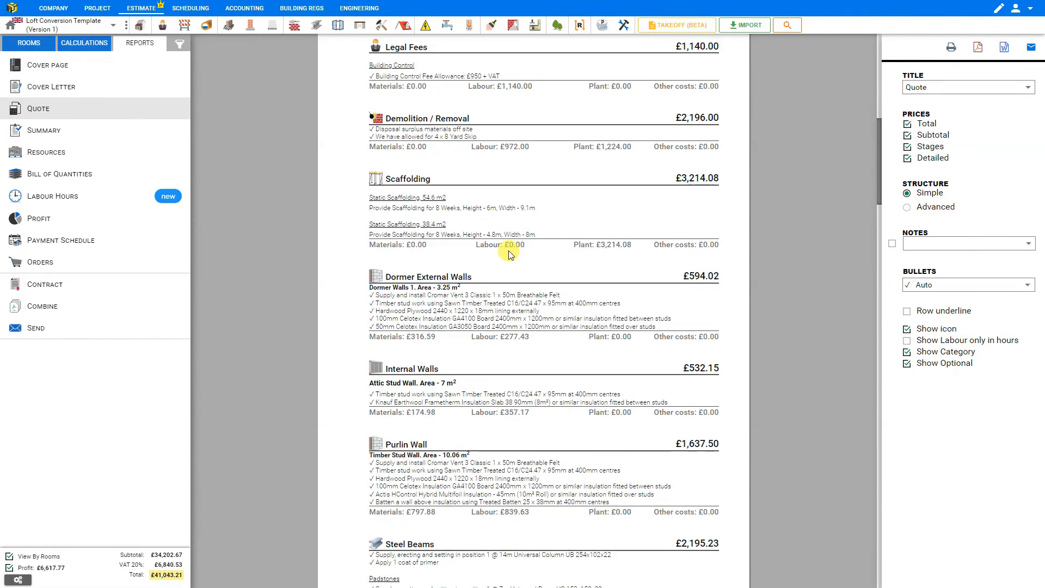
pyautogui.click(907, 158)
pyautogui.click(907, 147)
pyautogui.click(908, 136)
pyautogui.scroll(10, 757, 375)
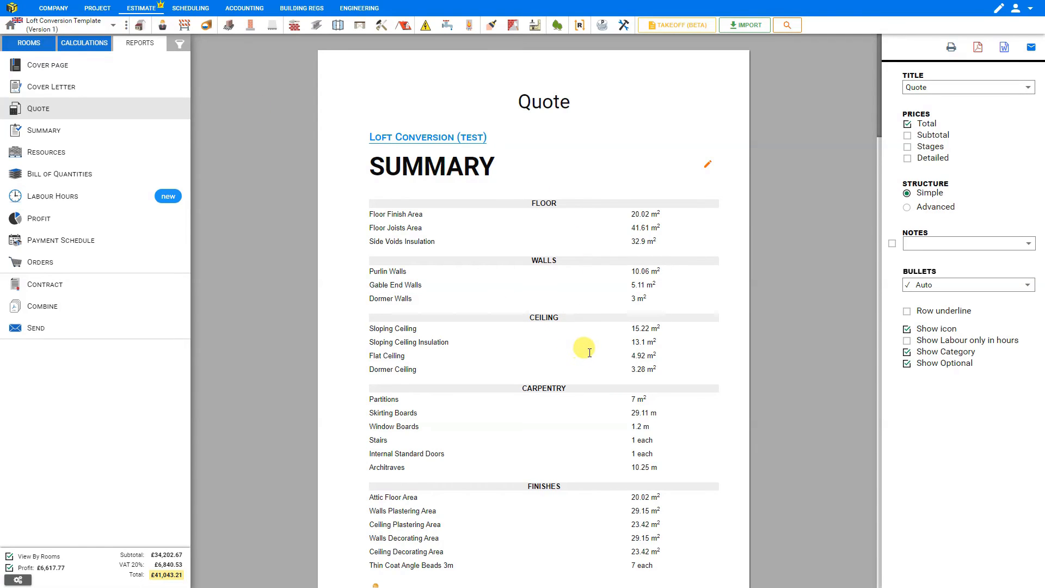
# - Turn off grouping the calculations by rooms and look through the regrouped Quote report
pyautogui.click(85, 50)
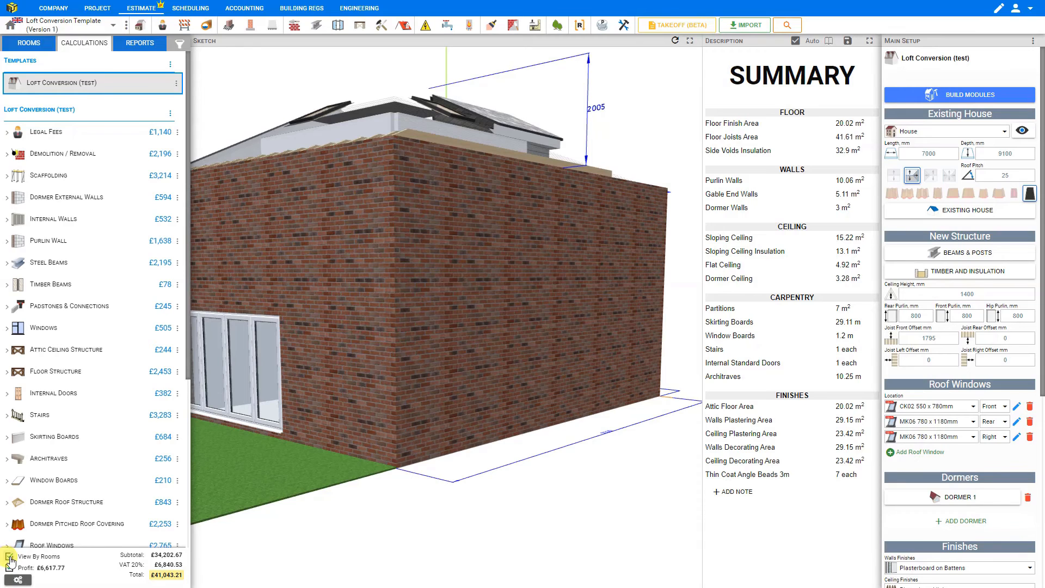
pyautogui.click(9, 556)
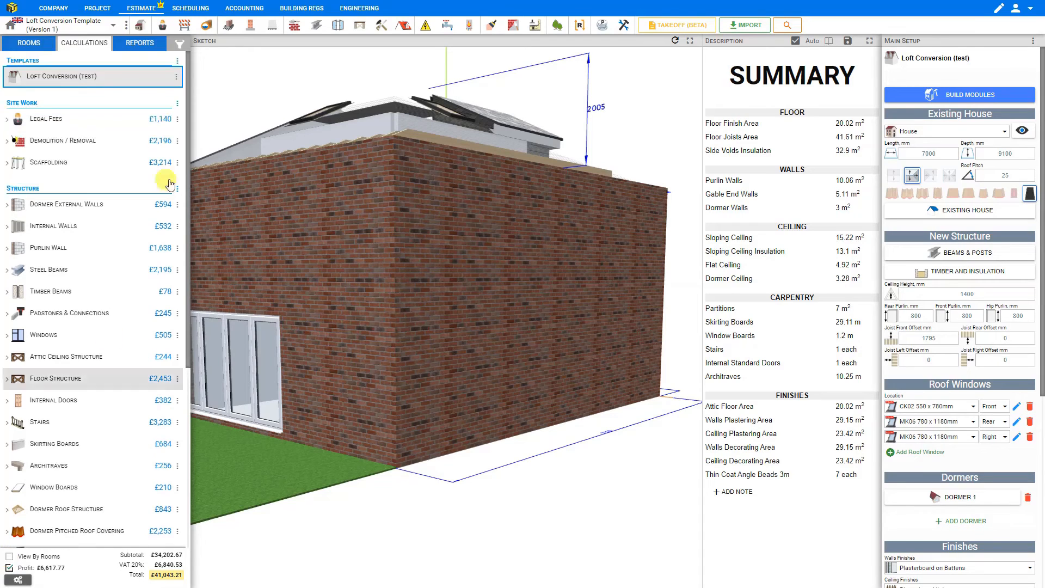
pyautogui.click(140, 44)
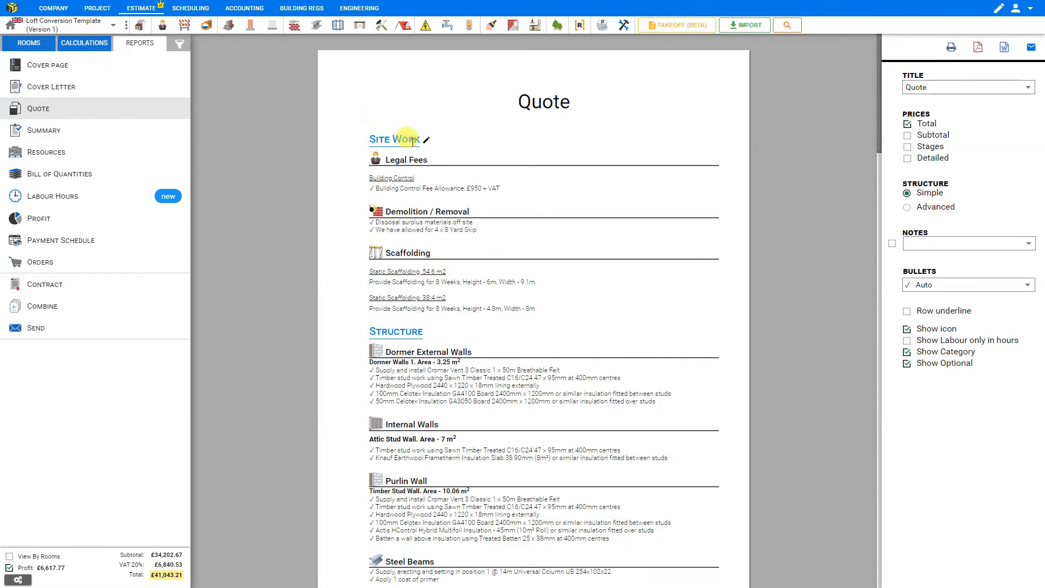
pyautogui.scroll(-15, 401, 338)
pyautogui.scroll(-12, 401, 332)
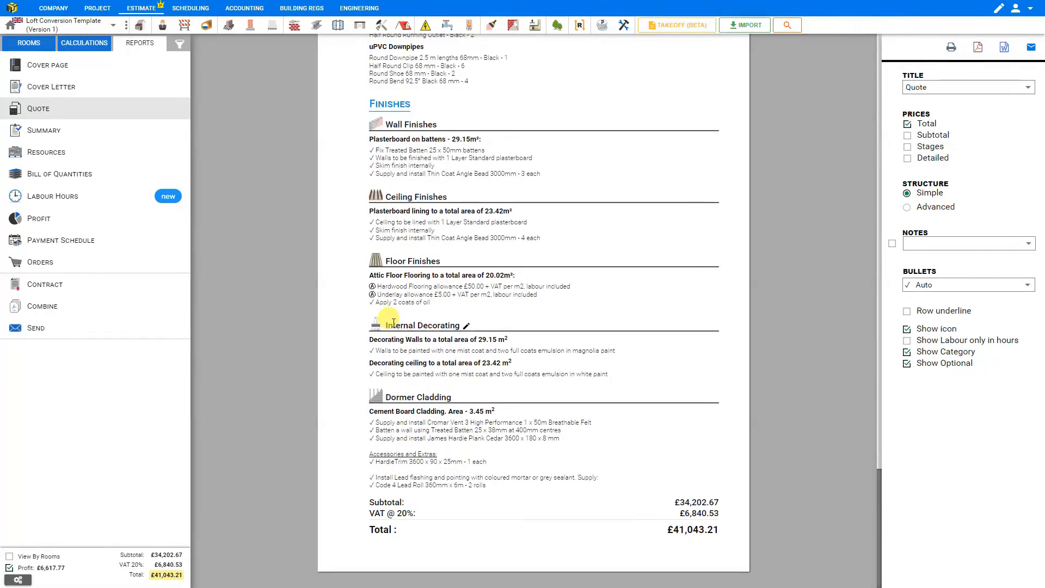
pyautogui.scroll(5, 393, 321)
# - Switch the template's beams and posts from manual selection to a £2000 steel allowance and rebuild the modules
pyautogui.click(86, 46)
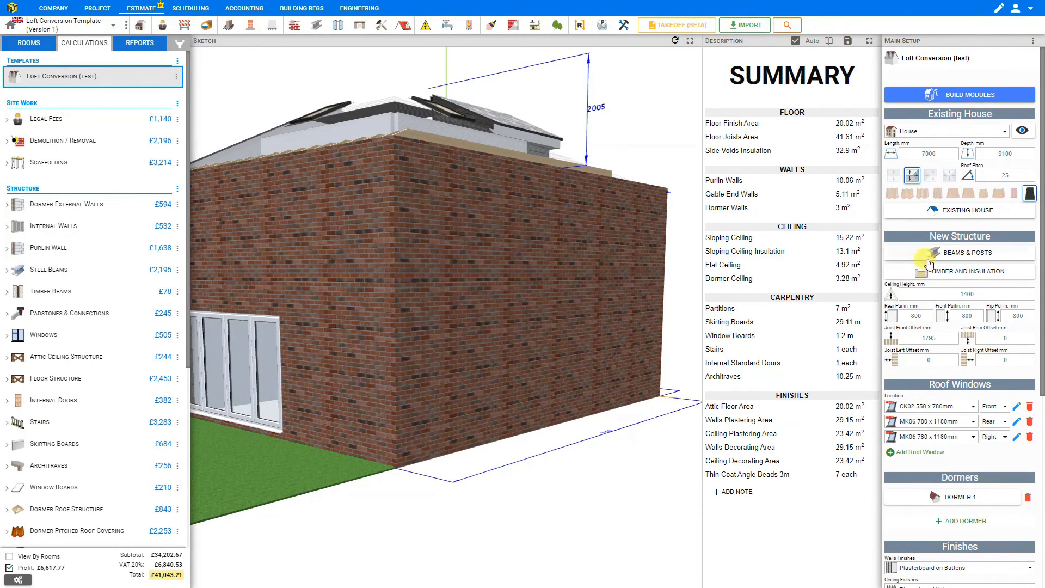
pyautogui.click(977, 255)
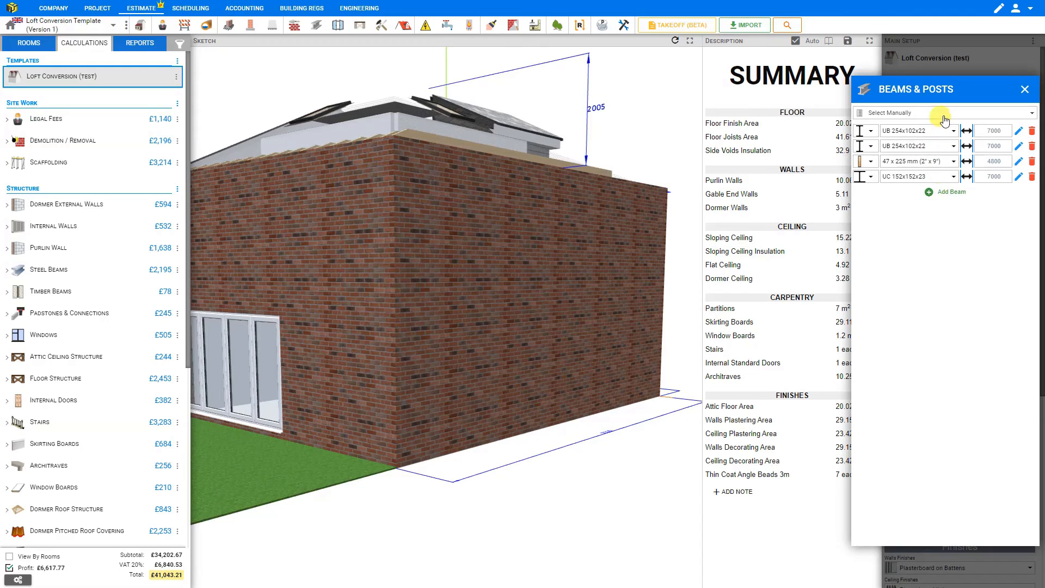
pyautogui.click(944, 115)
pyautogui.click(912, 137)
pyautogui.doubleClick(945, 135)
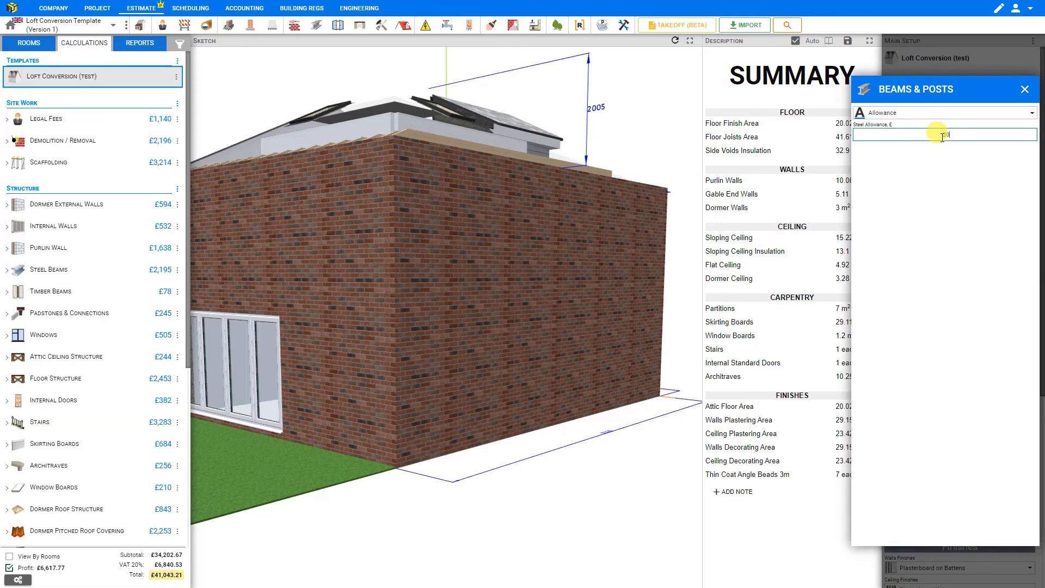
pyautogui.click(950, 192)
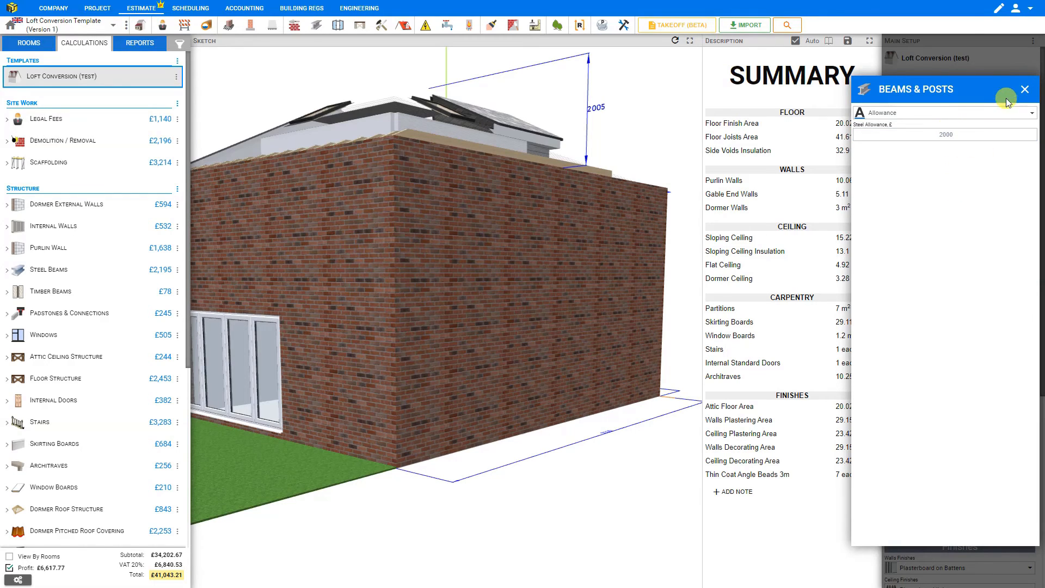
pyautogui.click(1021, 91)
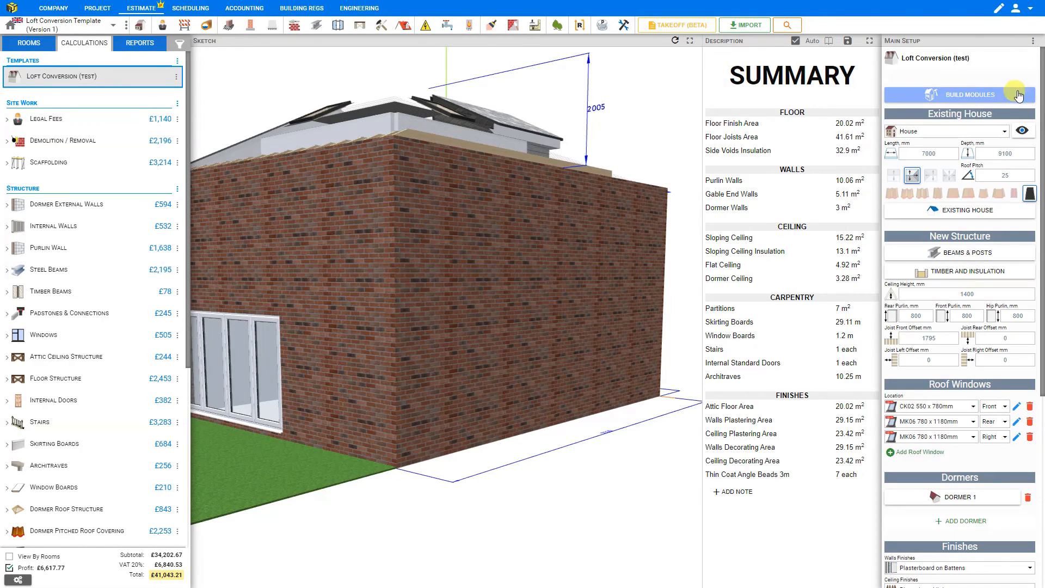
pyautogui.click(974, 96)
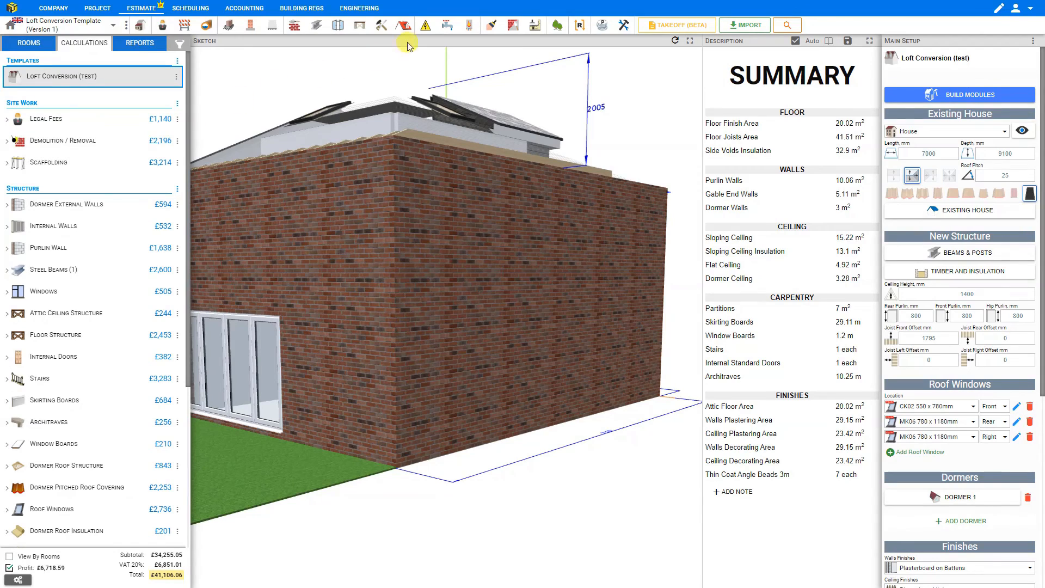
# - Add a new Electrics module under Services in the General Location
pyautogui.click(426, 26)
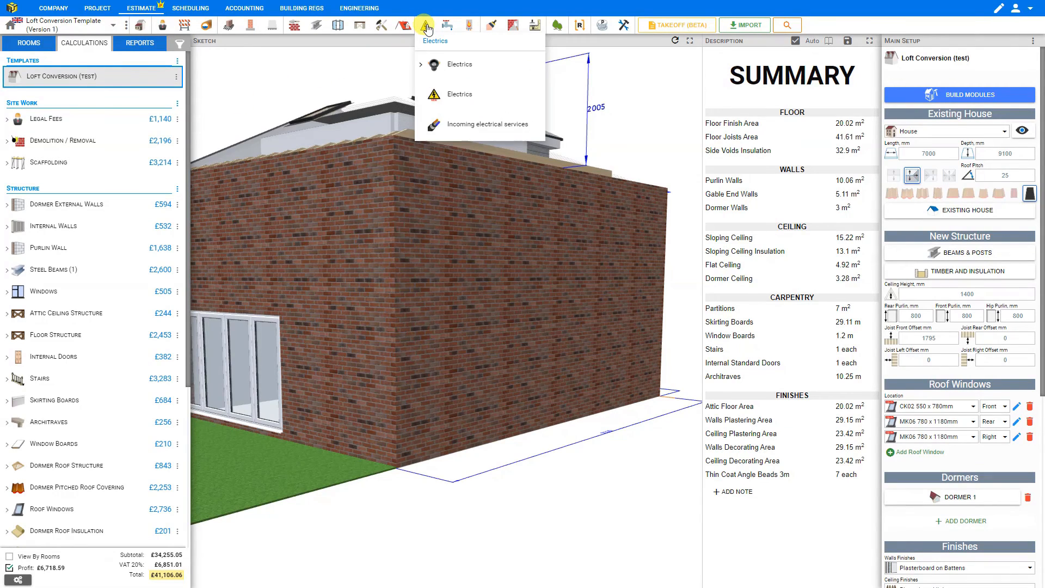
pyautogui.click(445, 101)
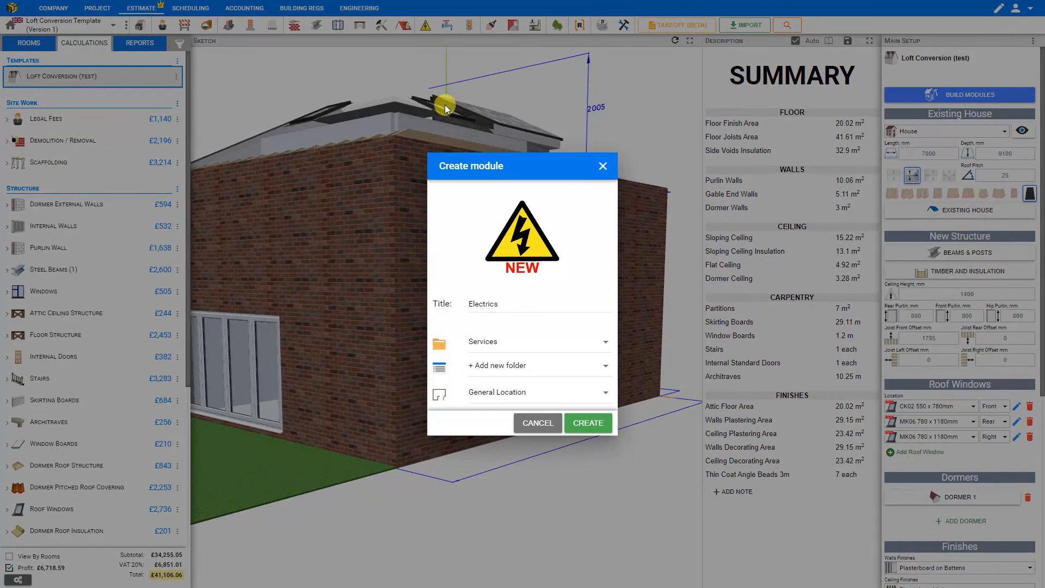
pyautogui.click(585, 423)
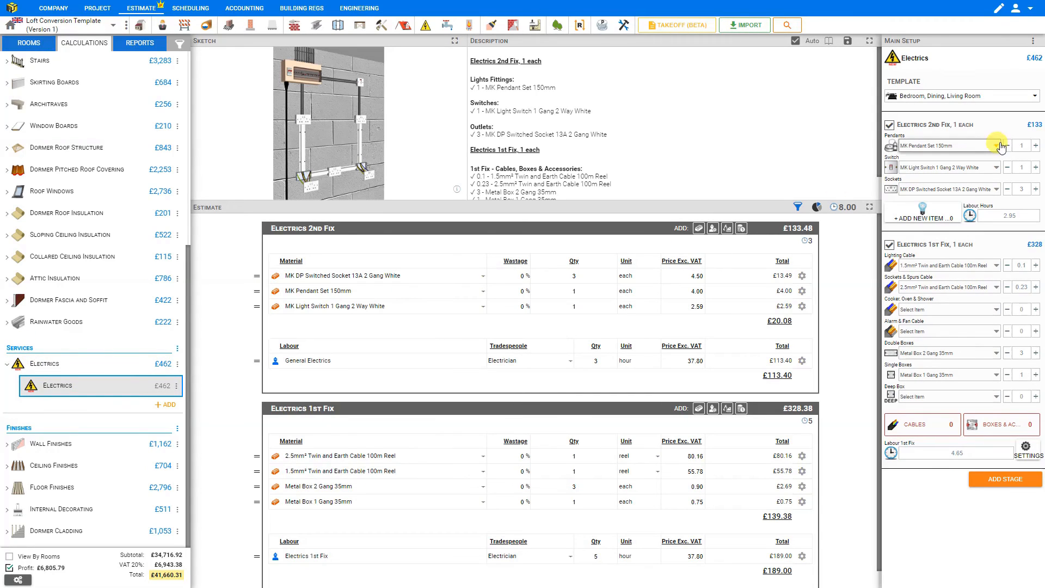
# - Set the Electrics second fix quantities to 2 pendants, 3 light switches and 11 double sockets
pyautogui.click(1034, 146)
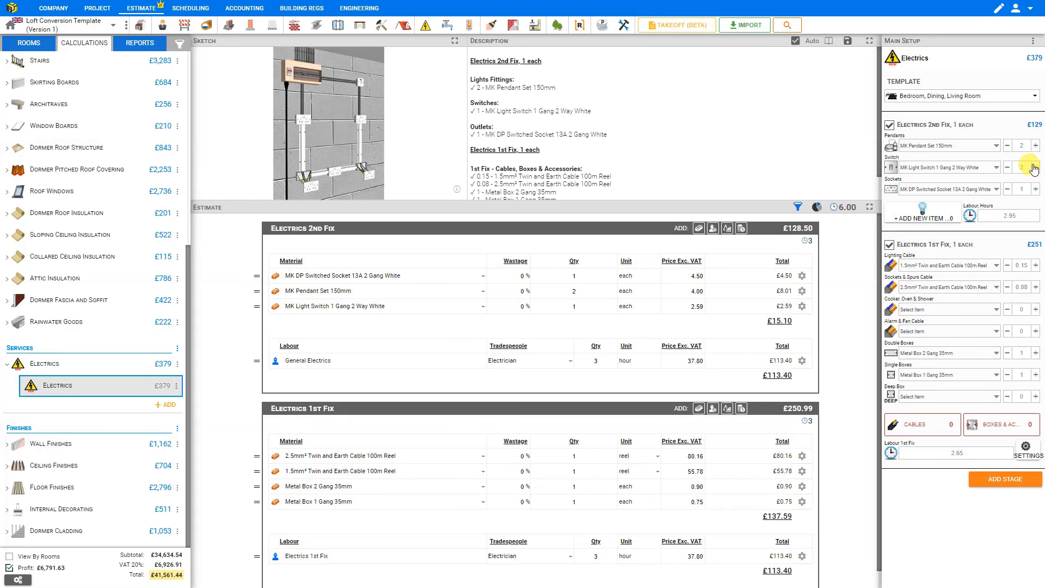
pyautogui.click(1035, 167)
pyautogui.click(1034, 190)
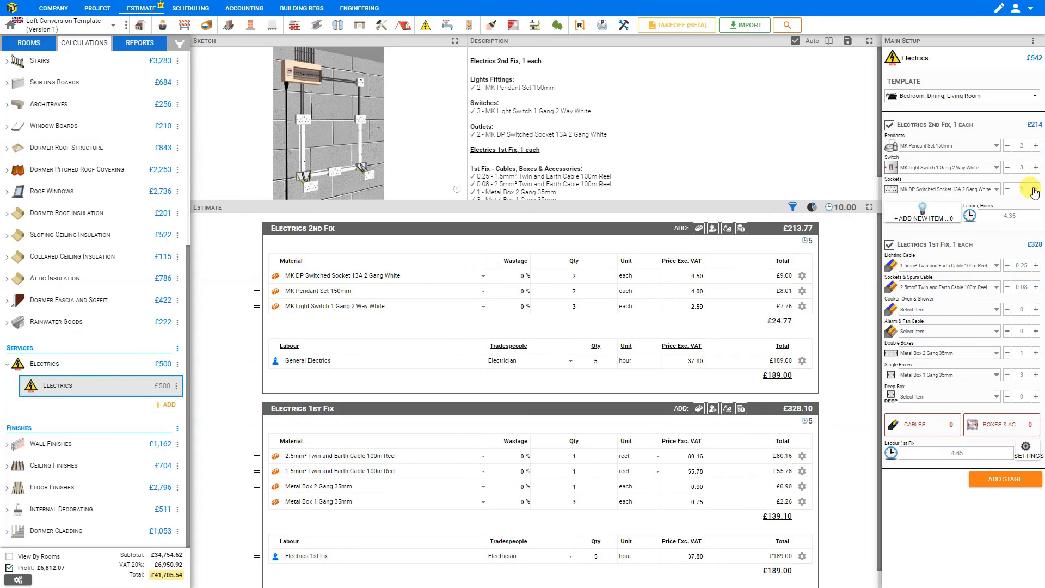
pyautogui.click(1034, 190)
pyautogui.click(1034, 189)
pyautogui.click(1034, 189)
pyautogui.click(1034, 189)
pyautogui.click(1034, 190)
pyautogui.click(1034, 190)
pyautogui.click(1034, 189)
pyautogui.click(1034, 190)
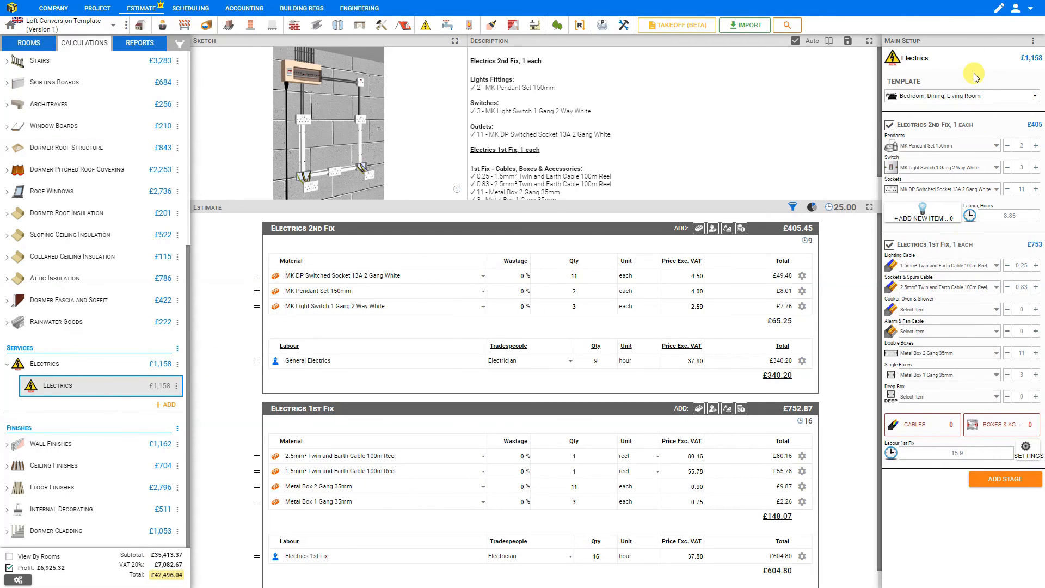
# - Group the calculations by rooms and move the Electrics module to the Loft Conversion (test) location
pyautogui.click(9, 556)
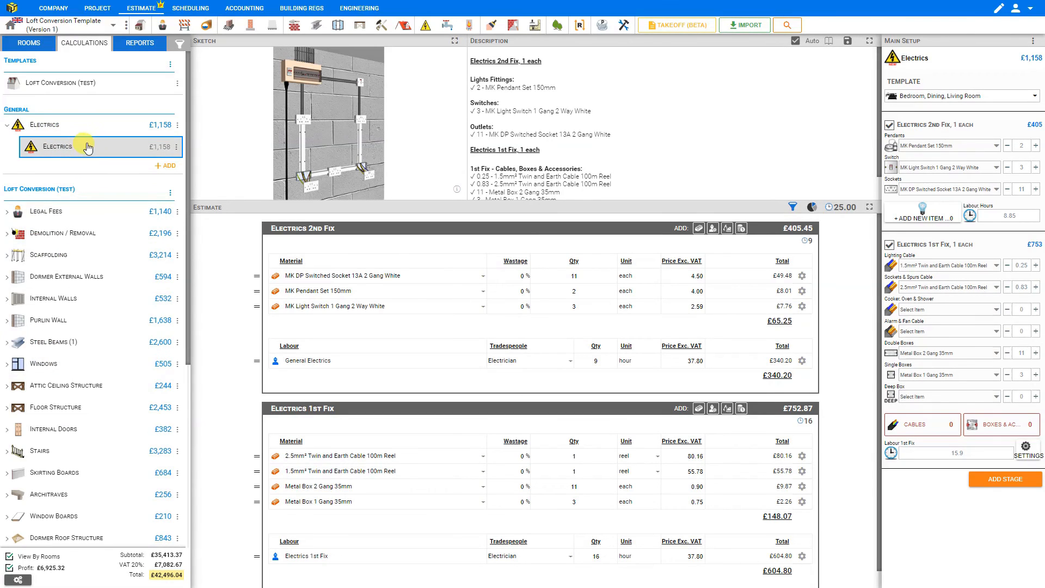
pyautogui.click(177, 126)
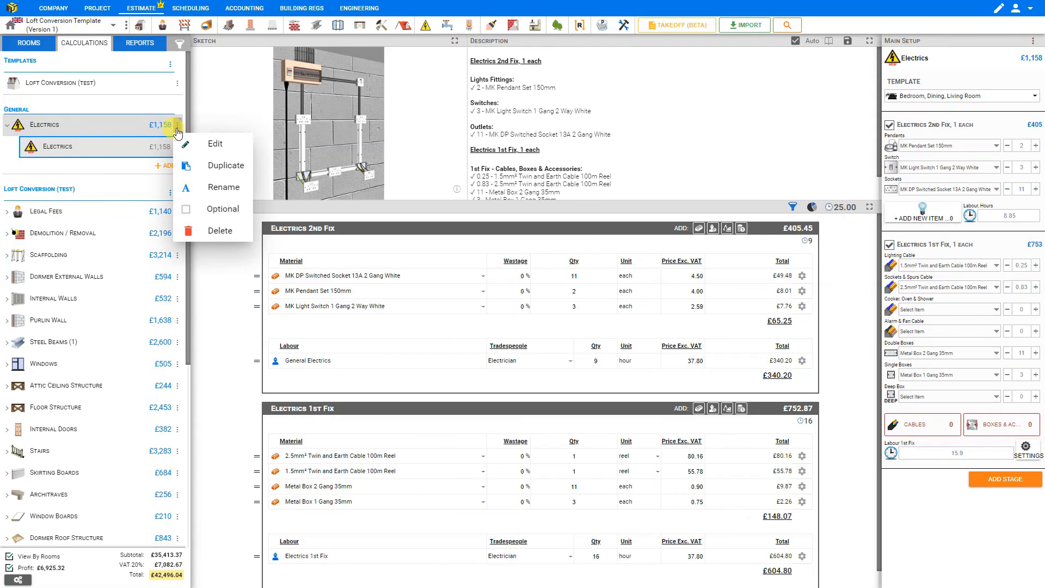
pyautogui.click(220, 146)
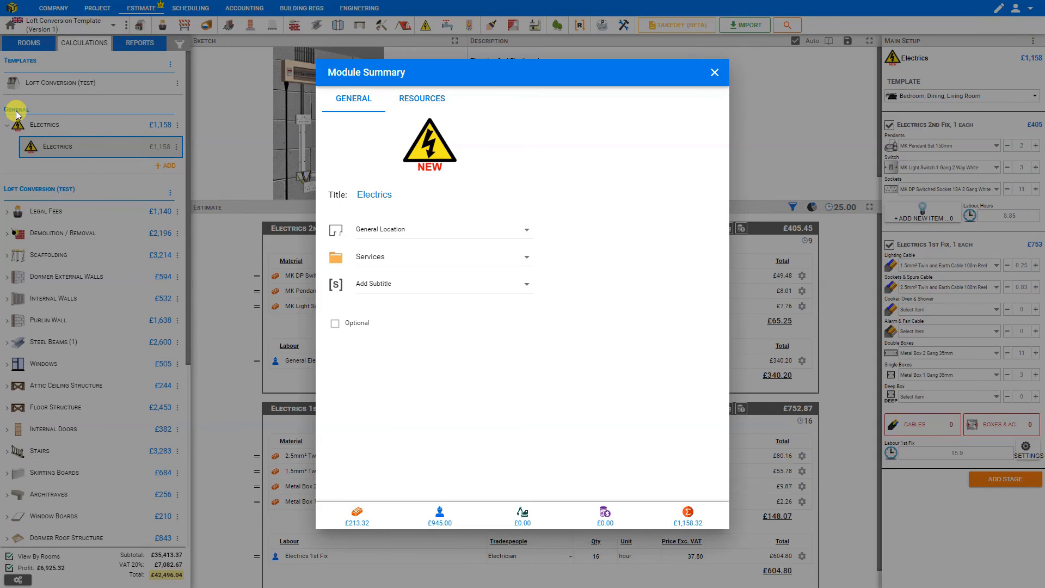
pyautogui.click(527, 231)
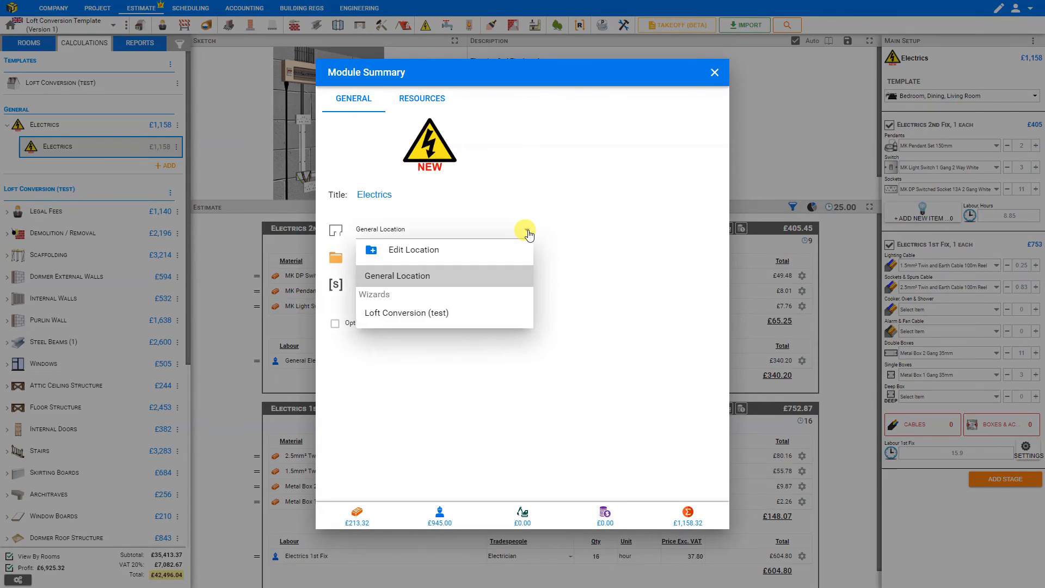
pyautogui.click(436, 315)
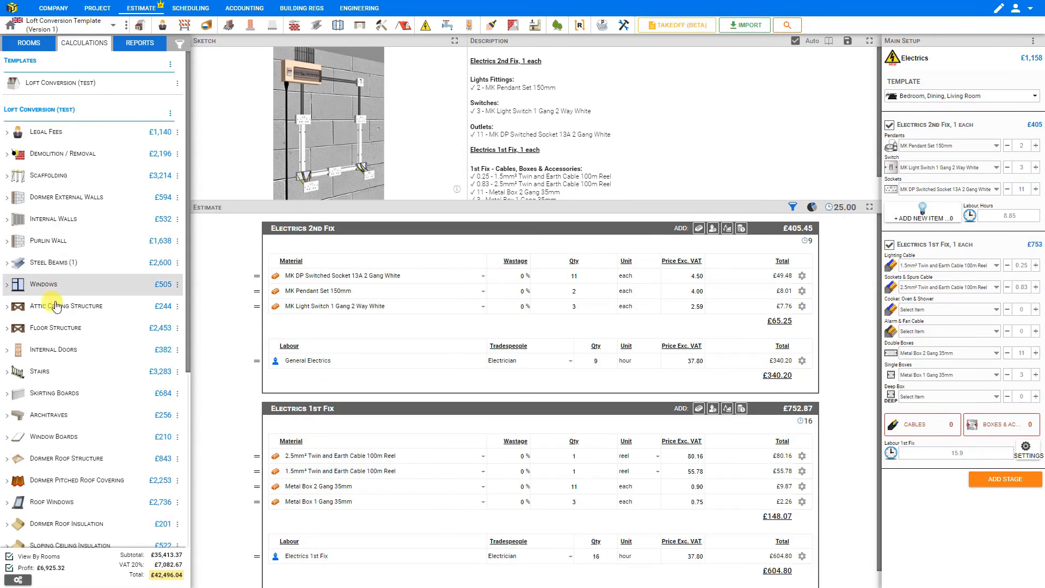
pyautogui.scroll(-5, 33, 326)
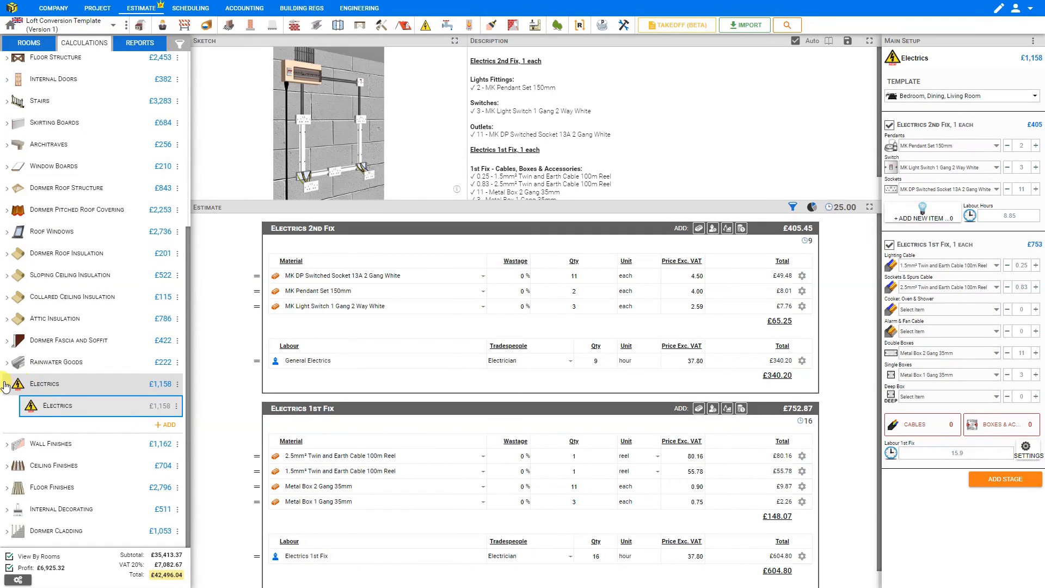
pyautogui.click(7, 385)
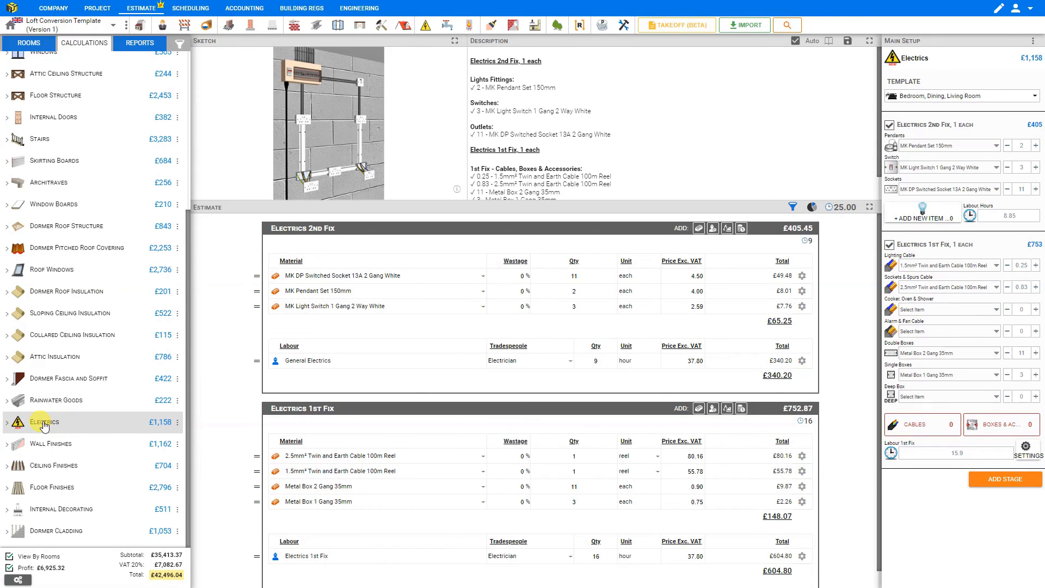
pyautogui.scroll(5, 44, 403)
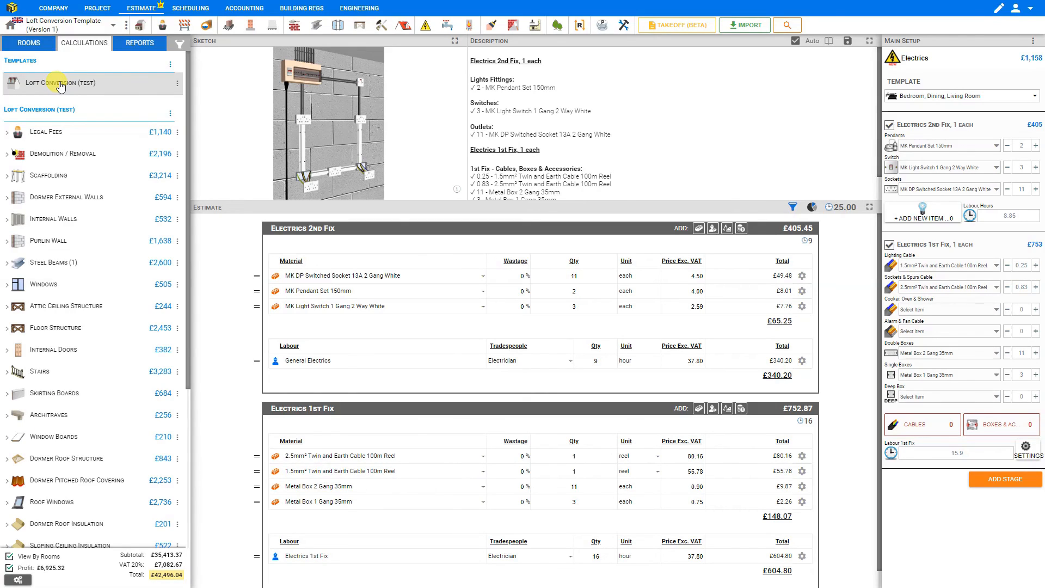
# - Examine the loft conversion template's delete options and the list of modules grouped under it
pyautogui.click(178, 85)
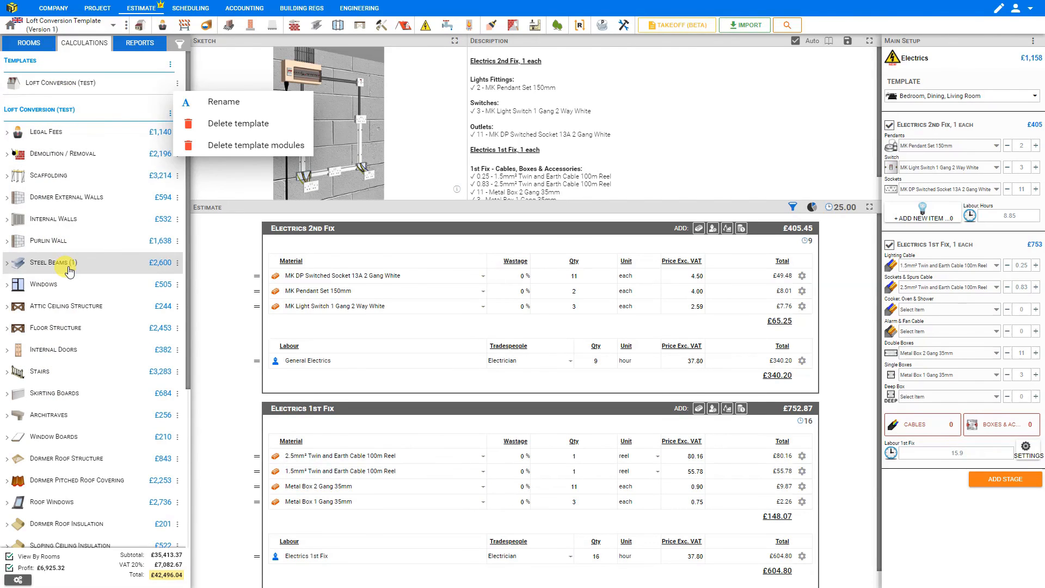
pyautogui.scroll(-4, 70, 267)
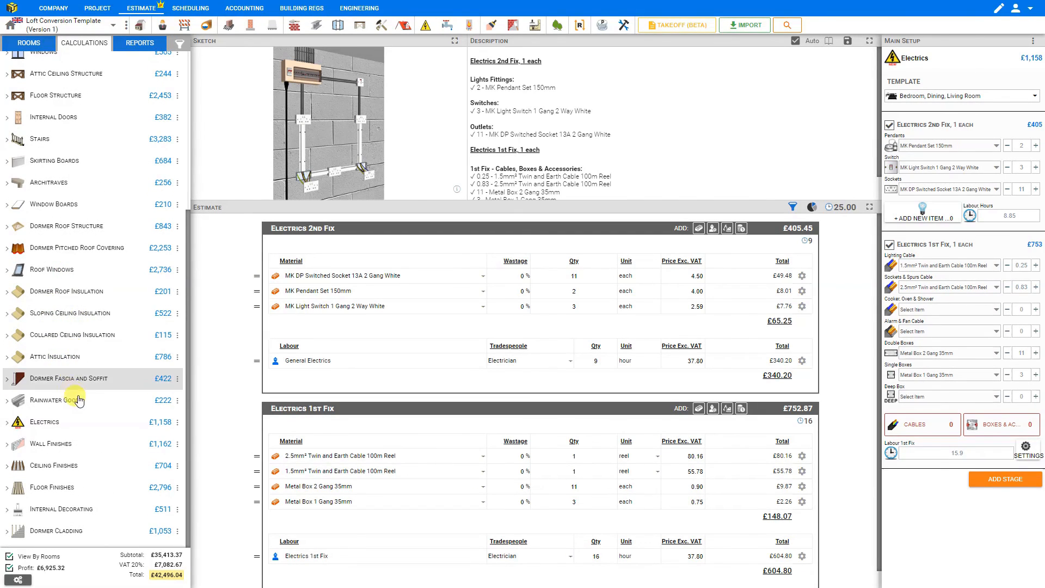
pyautogui.scroll(4, 98, 392)
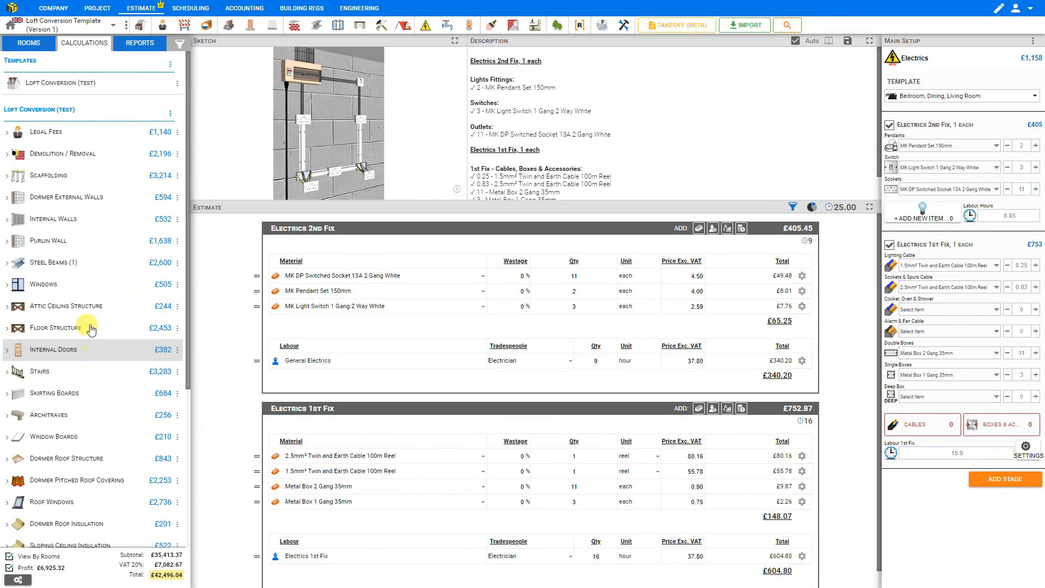
pyautogui.click(176, 83)
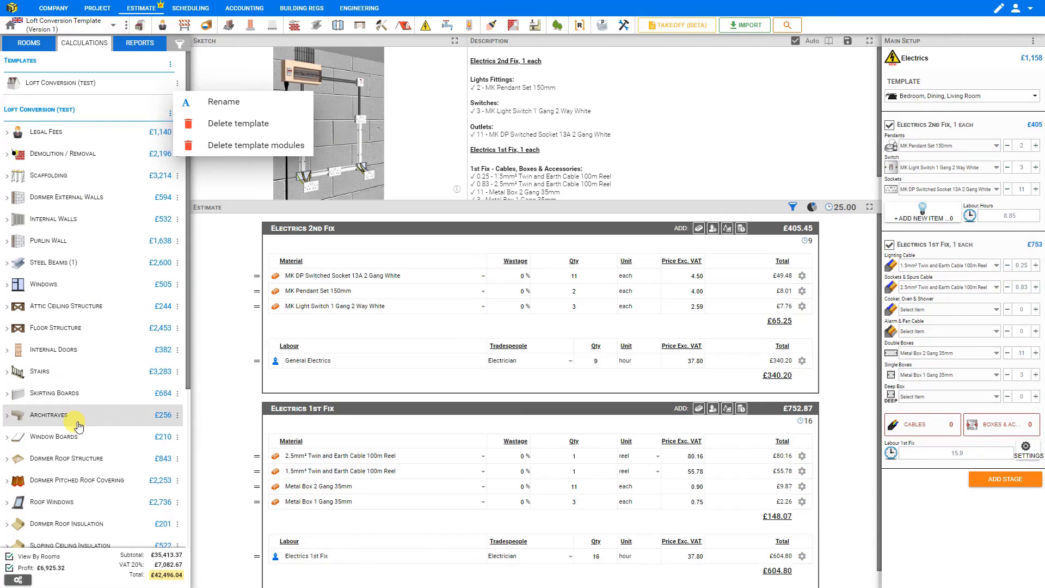
pyautogui.scroll(-5, 76, 420)
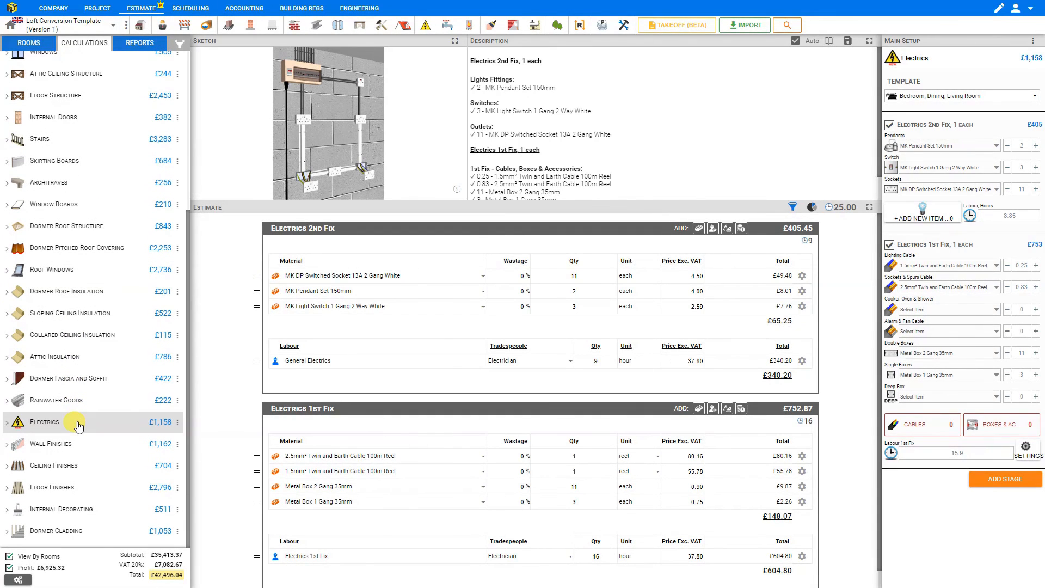
pyautogui.scroll(5, 76, 420)
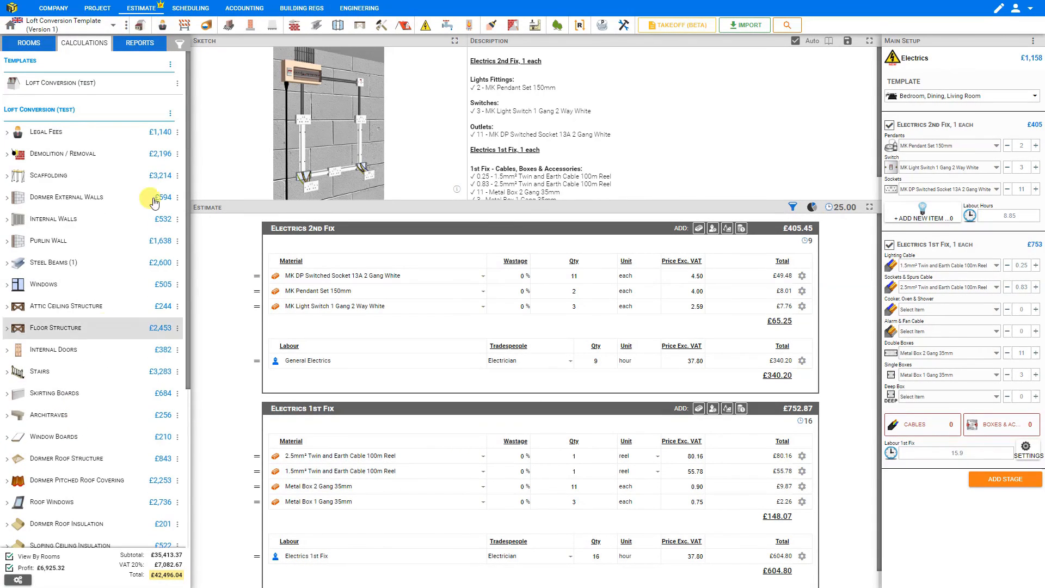
pyautogui.click(177, 85)
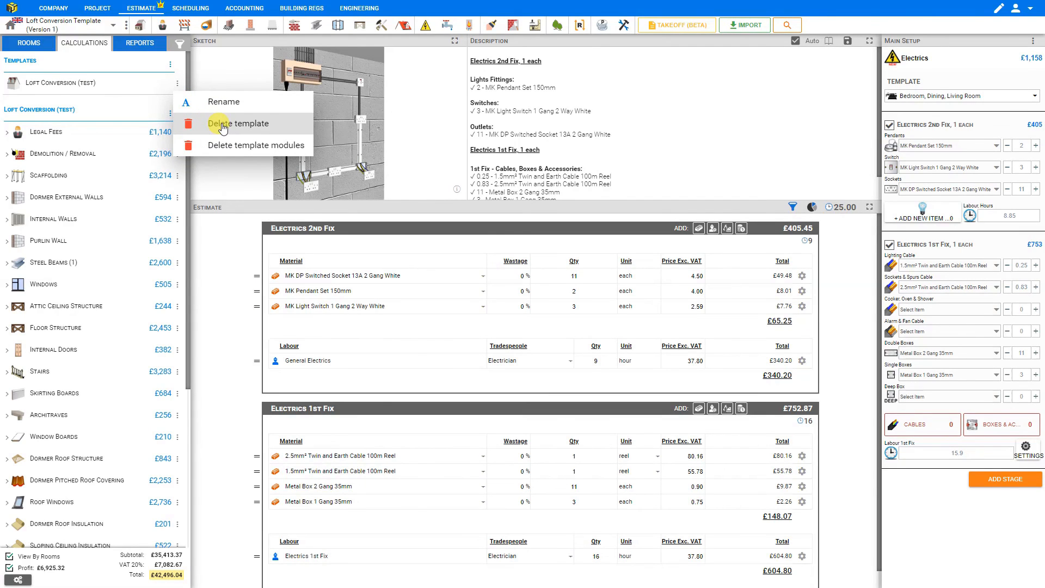
pyautogui.click(89, 86)
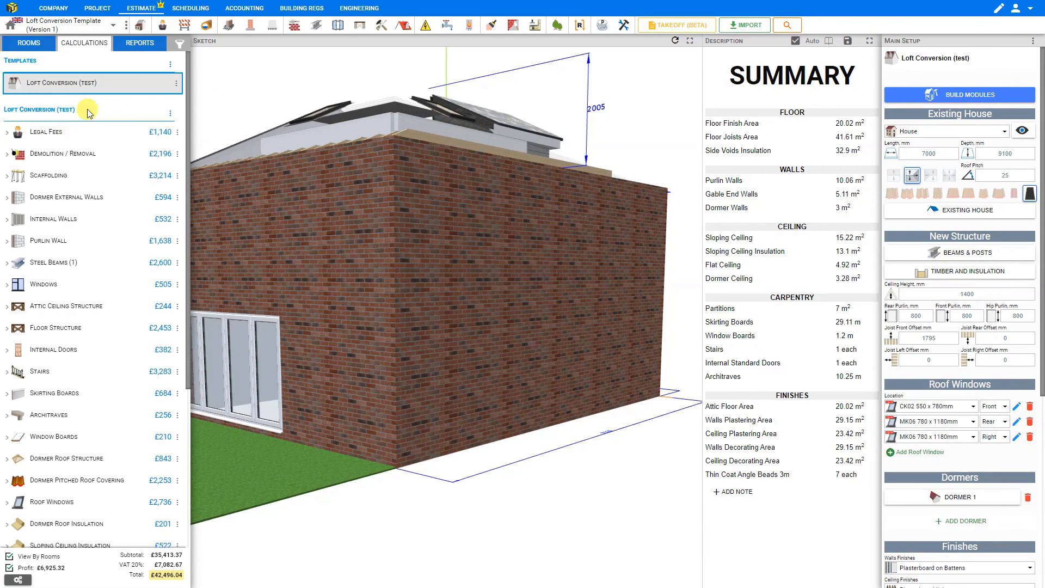
pyautogui.scroll(-4, 66, 176)
pyautogui.scroll(4, 65, 176)
# - Rename the Loft Conversion (test) template as Loft Conversion
pyautogui.click(175, 84)
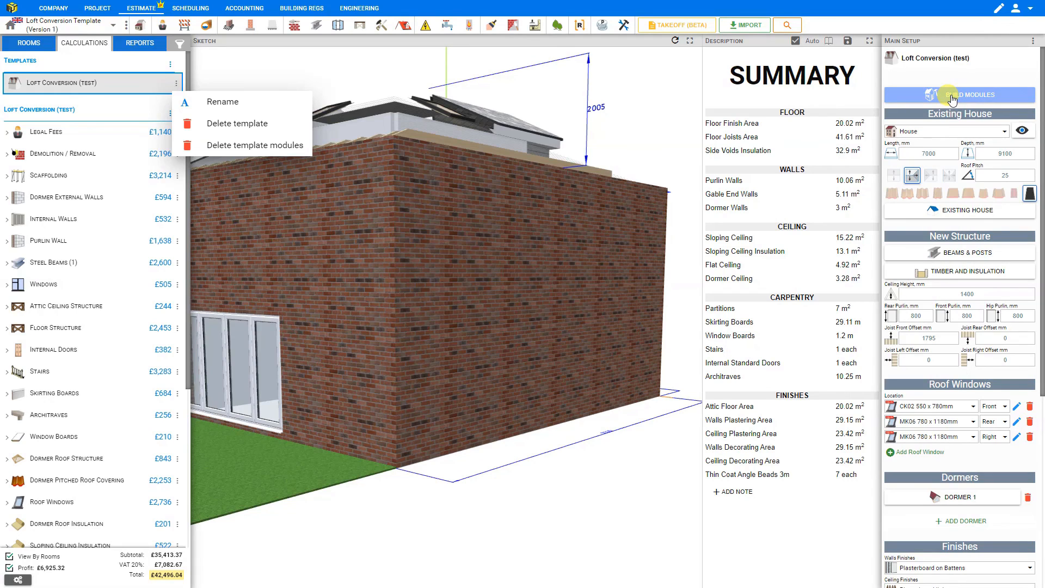
pyautogui.click(214, 104)
pyautogui.press('BackSpace')
pyautogui.press('BackSpace')
pyautogui.press('BackSpace')
pyautogui.press('BackSpace')
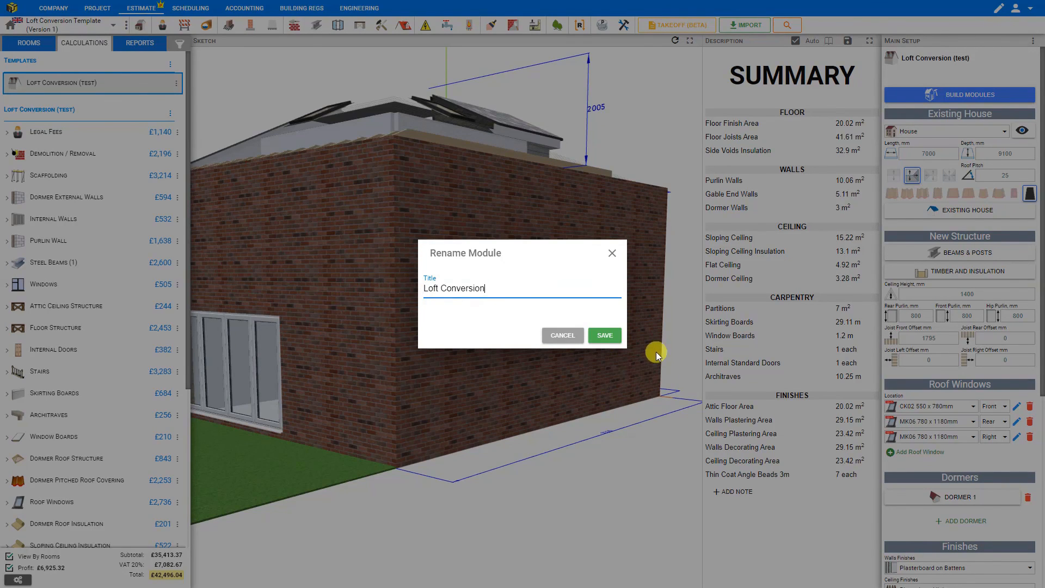
pyautogui.click(604, 334)
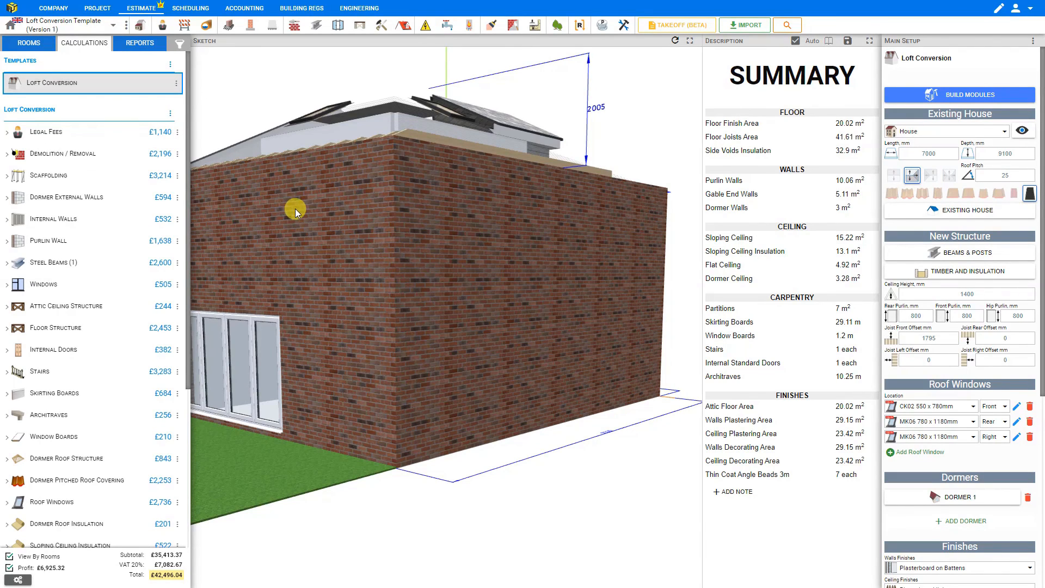
# - Add a second loft conversion template titled Loft Conversion (garage)
pyautogui.moveTo(295, 209)
pyautogui.mouseDown()
pyautogui.moveTo(312, 244)
pyautogui.moveTo(354, 250)
pyautogui.mouseUp()
pyautogui.moveTo(269, 270); pyautogui.dragTo(251, 278)
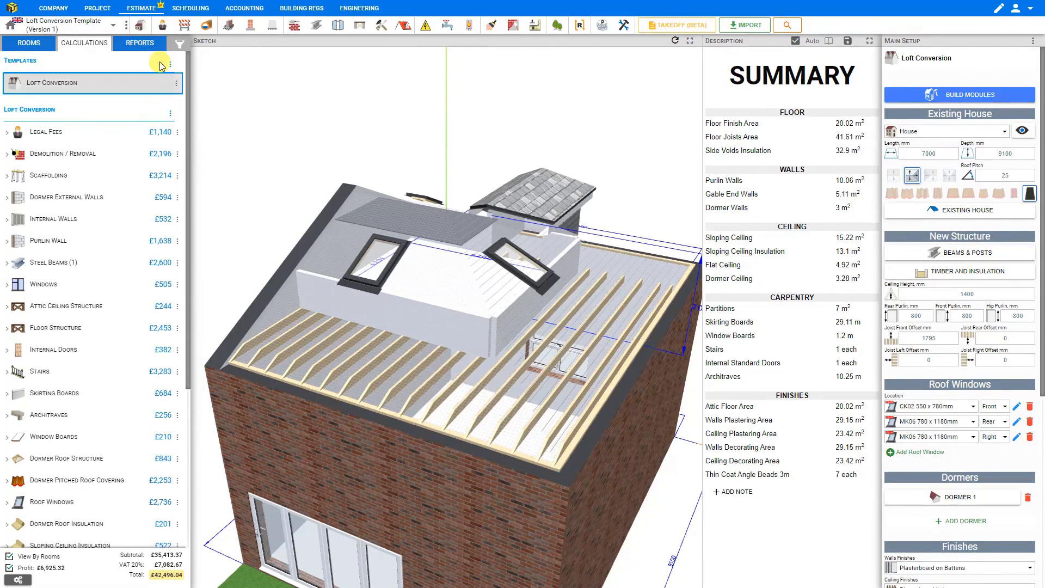
pyautogui.click(140, 27)
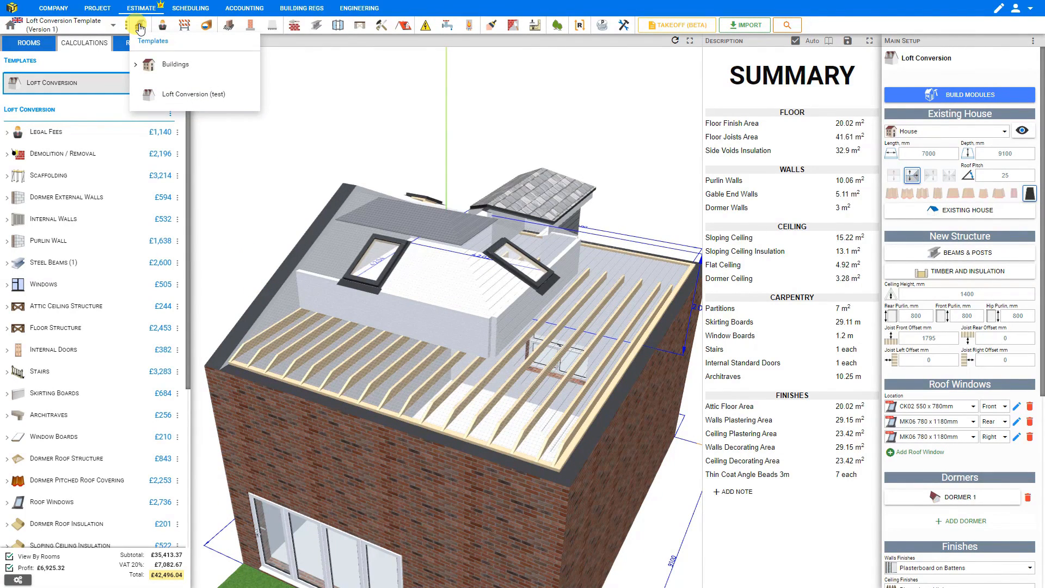
pyautogui.click(149, 97)
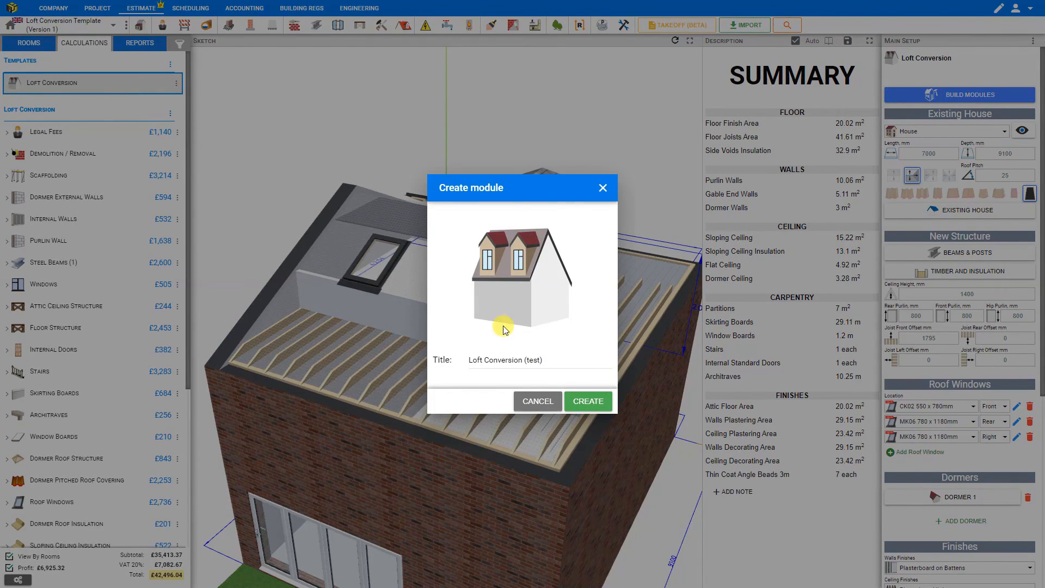
pyautogui.click(552, 359)
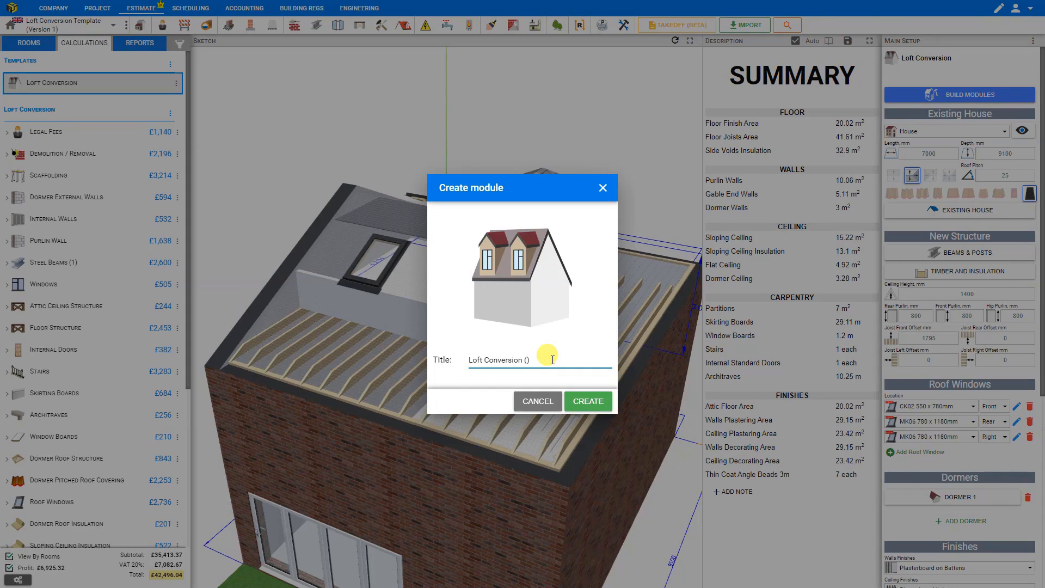
pyautogui.write('garage)')
pyautogui.click(590, 403)
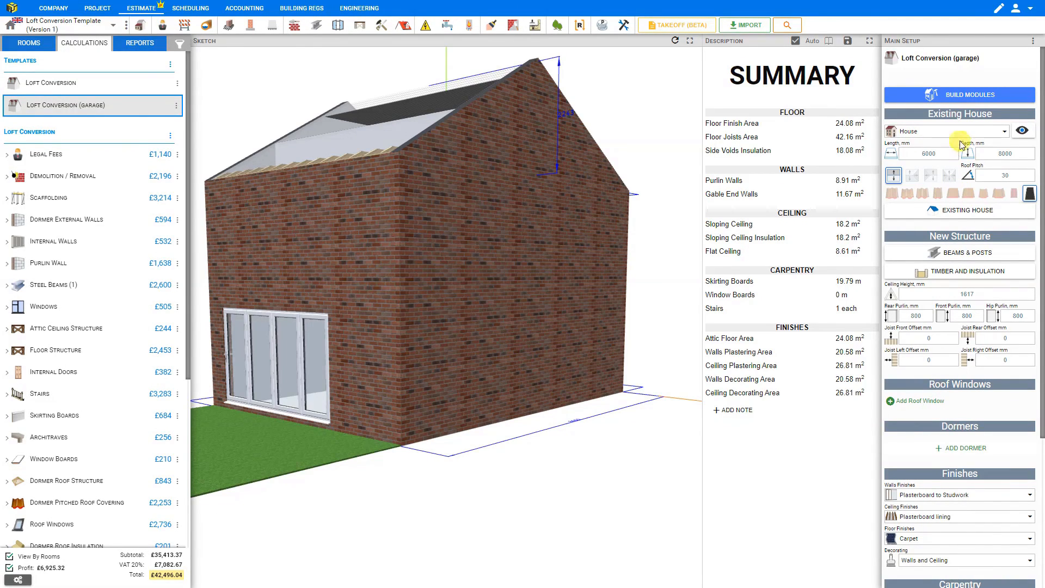
# - Build the modules of the Loft Conversion (garage) template and review them in the calculations list
pyautogui.click(962, 98)
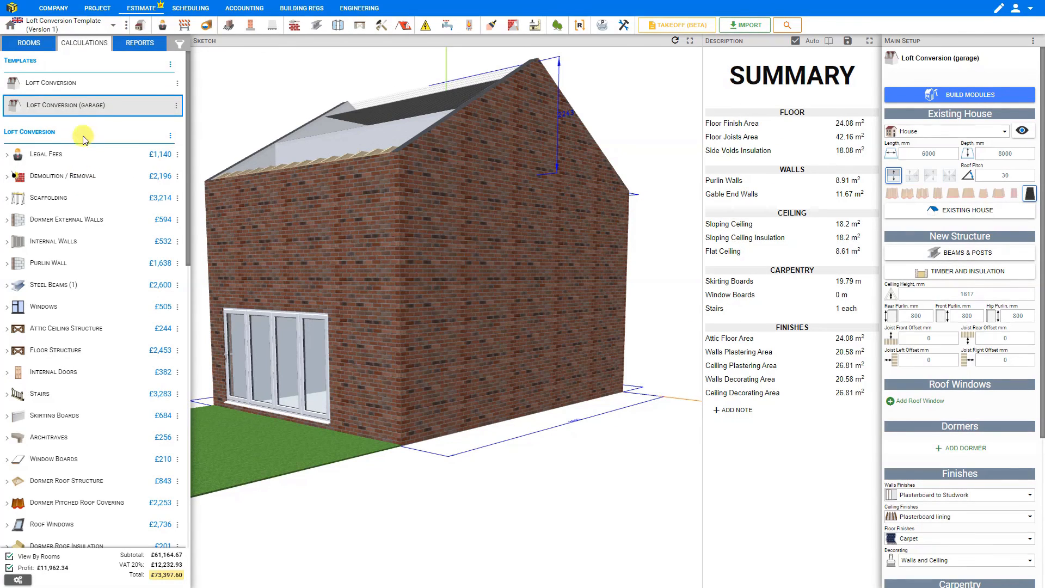
pyautogui.scroll(-10, 44, 191)
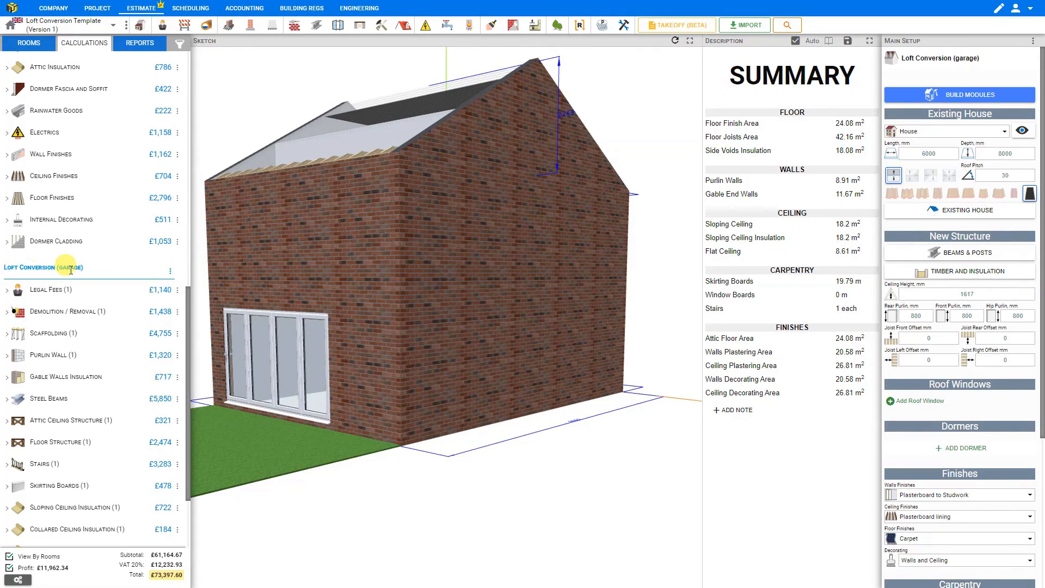
pyautogui.scroll(-1, 94, 271)
pyautogui.scroll(-1, 93, 270)
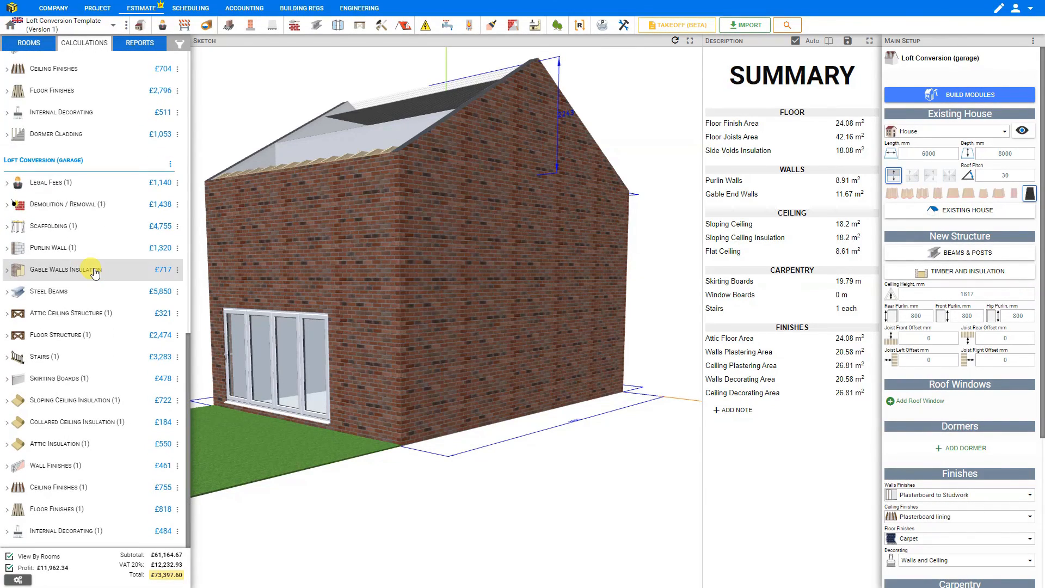
# - Examine the quote report through the Loft Conversion and Loft Conversion (garage) sections down to the overall price
pyautogui.click(137, 46)
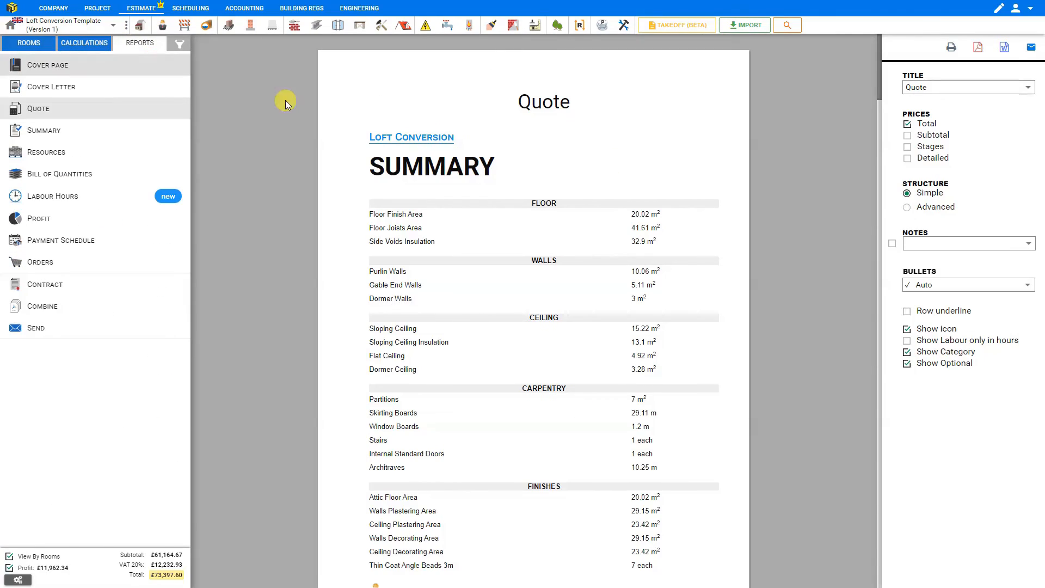
pyautogui.scroll(-6, 637, 174)
pyautogui.scroll(-2, 634, 186)
pyautogui.scroll(8, 632, 186)
pyautogui.scroll(-9, 511, 168)
pyautogui.scroll(-15, 511, 171)
pyautogui.scroll(-15, 508, 177)
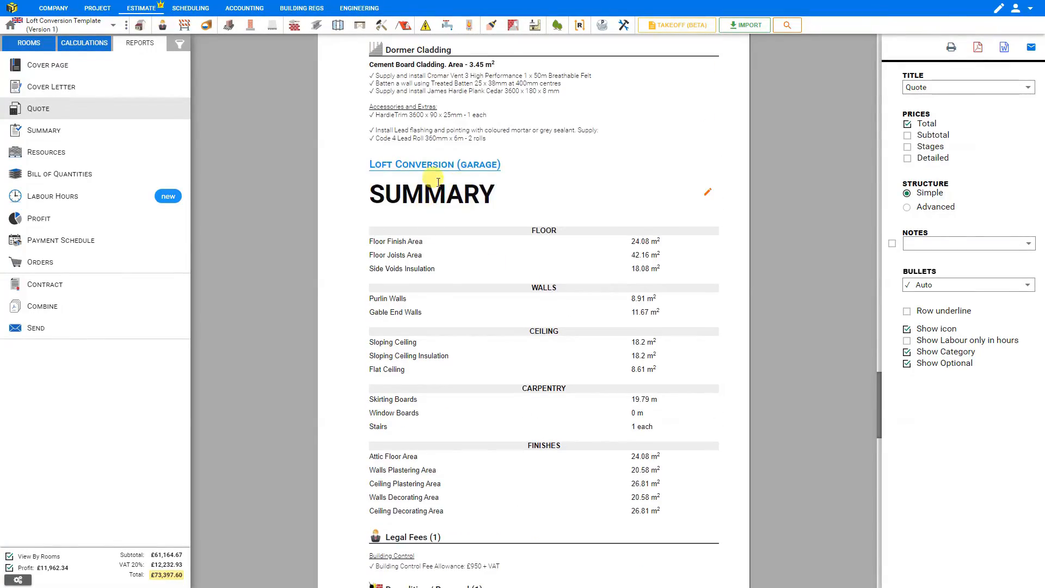
pyautogui.scroll(-14, 495, 182)
pyautogui.scroll(-9, 497, 184)
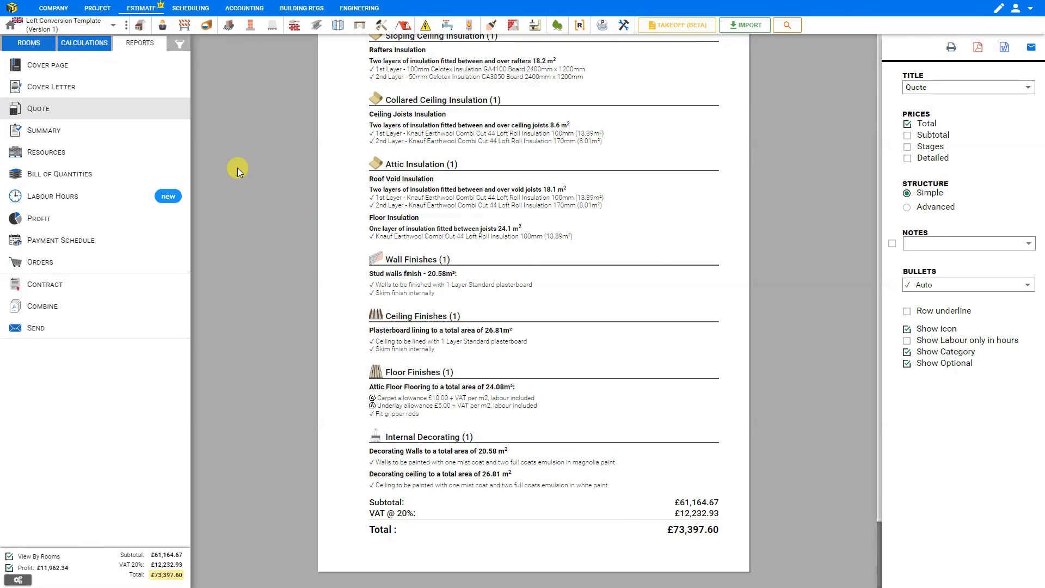
# - Delete all modules built from the Loft Conversion (garage) template, keeping the template itself
pyautogui.click(83, 44)
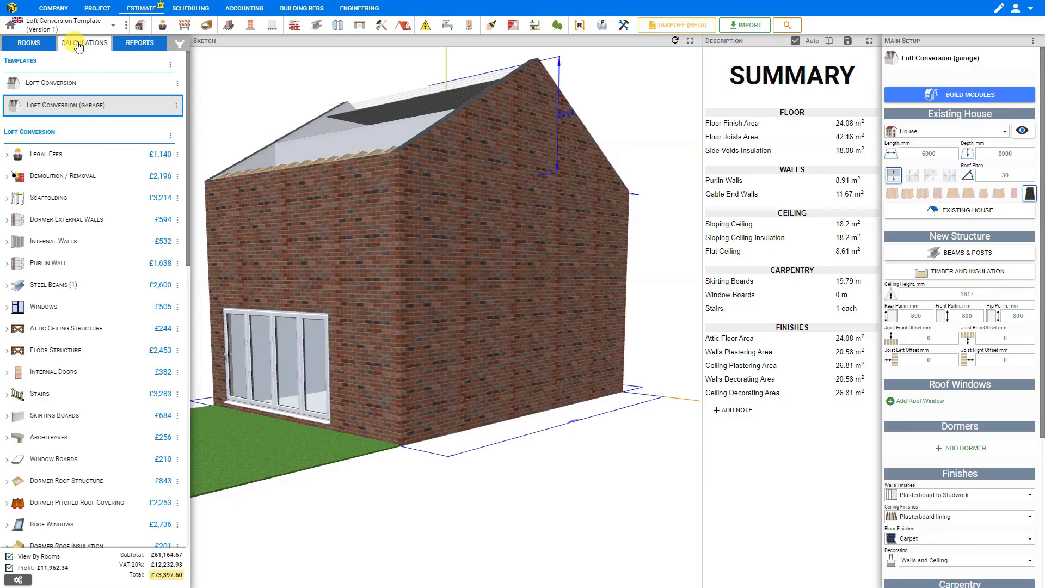
pyautogui.click(175, 107)
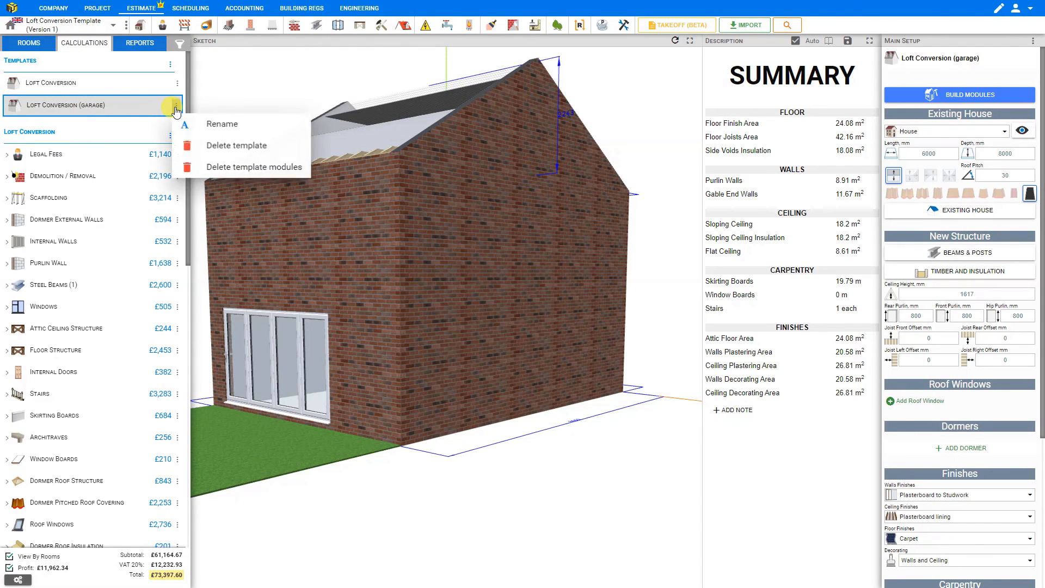
pyautogui.click(205, 168)
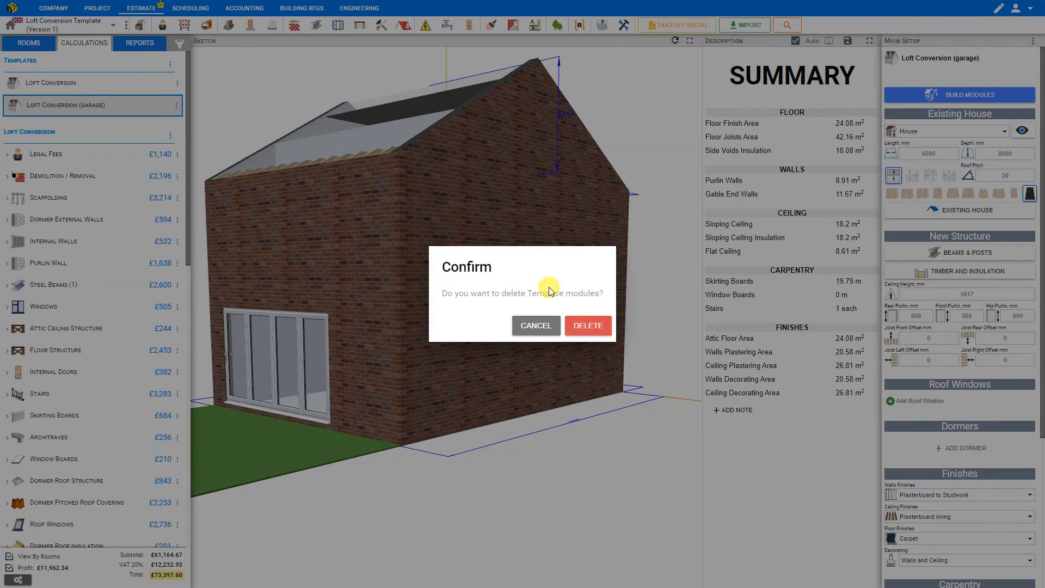
pyautogui.click(597, 326)
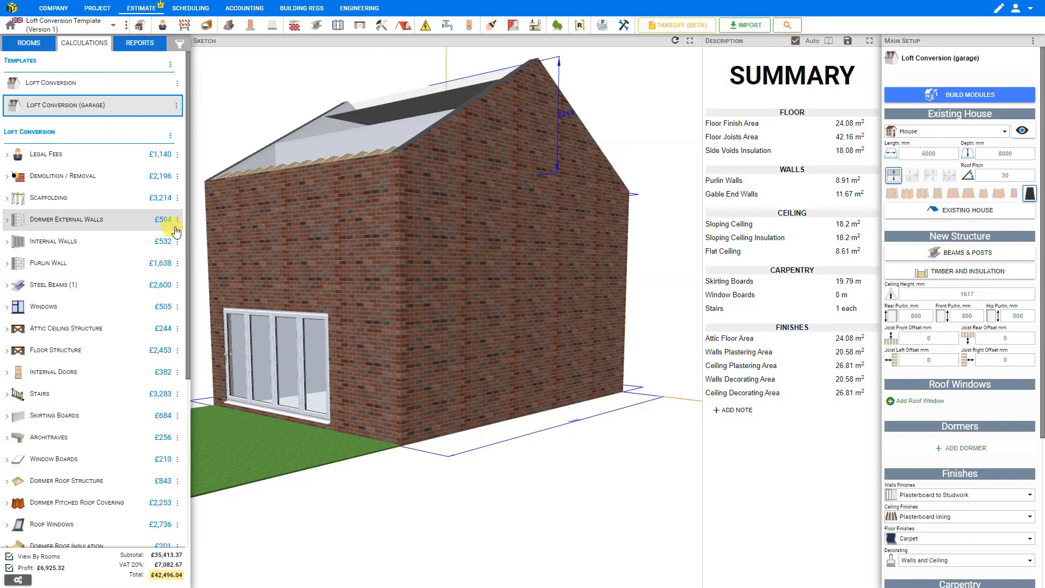
# - Delete the Loft Conversion (garage) template from the estimate
pyautogui.click(962, 96)
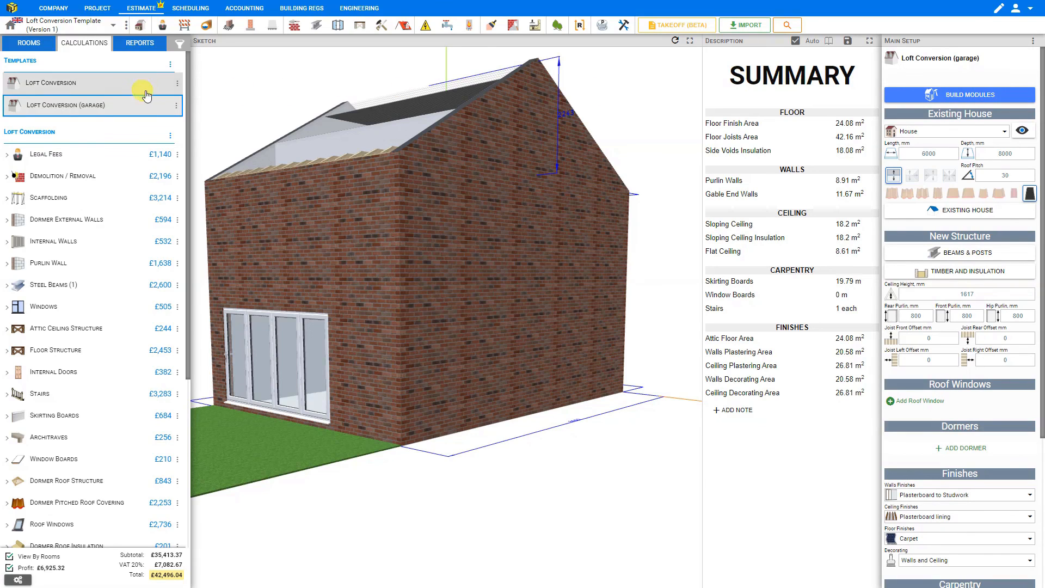
pyautogui.click(175, 107)
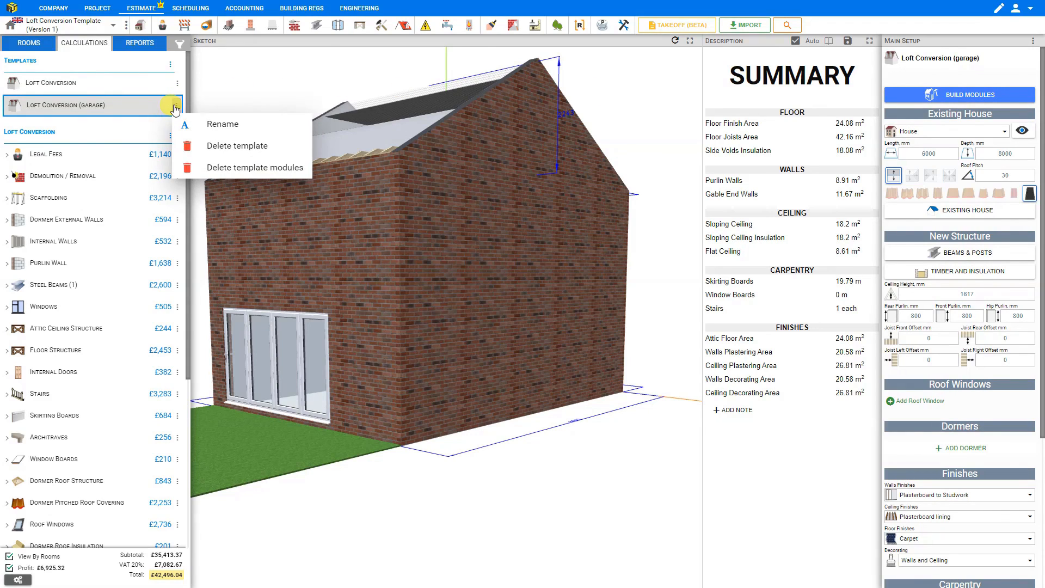
pyautogui.click(204, 147)
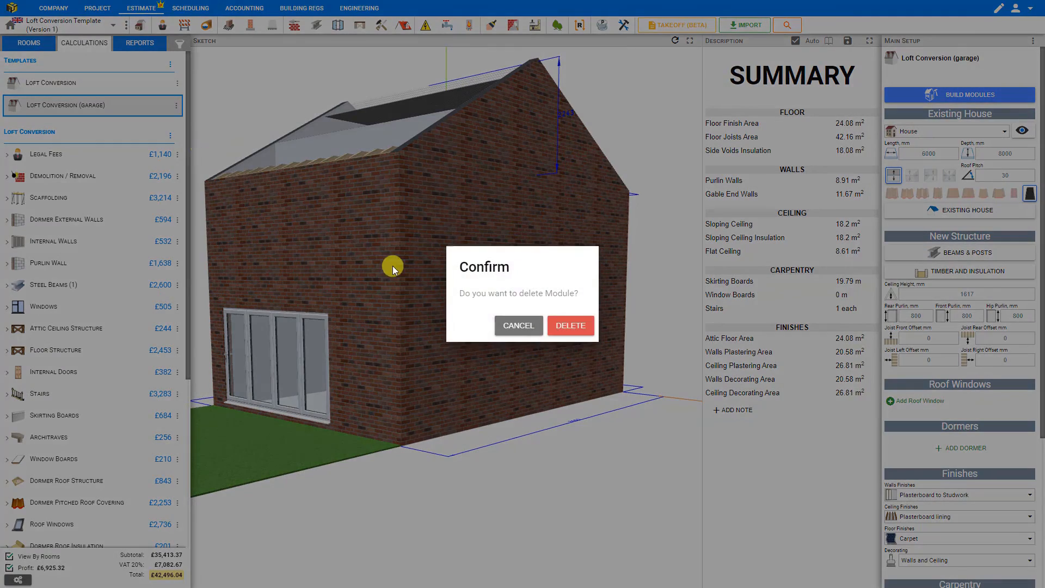
pyautogui.click(571, 325)
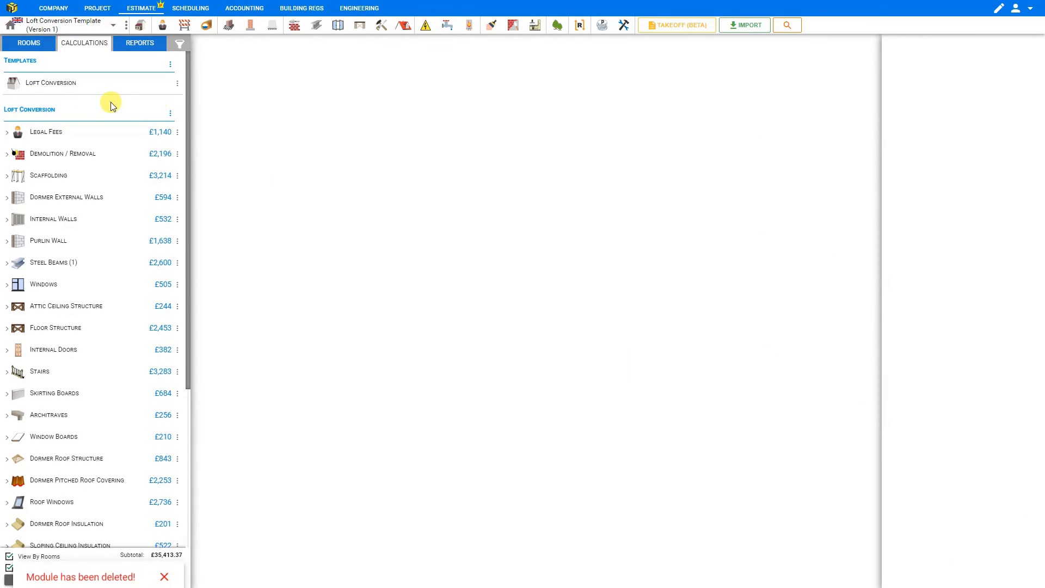
# - Open the Loft Conversion template and review the full list of modules grouped under it
pyautogui.click(108, 94)
pyautogui.scroll(-4, 106, 137)
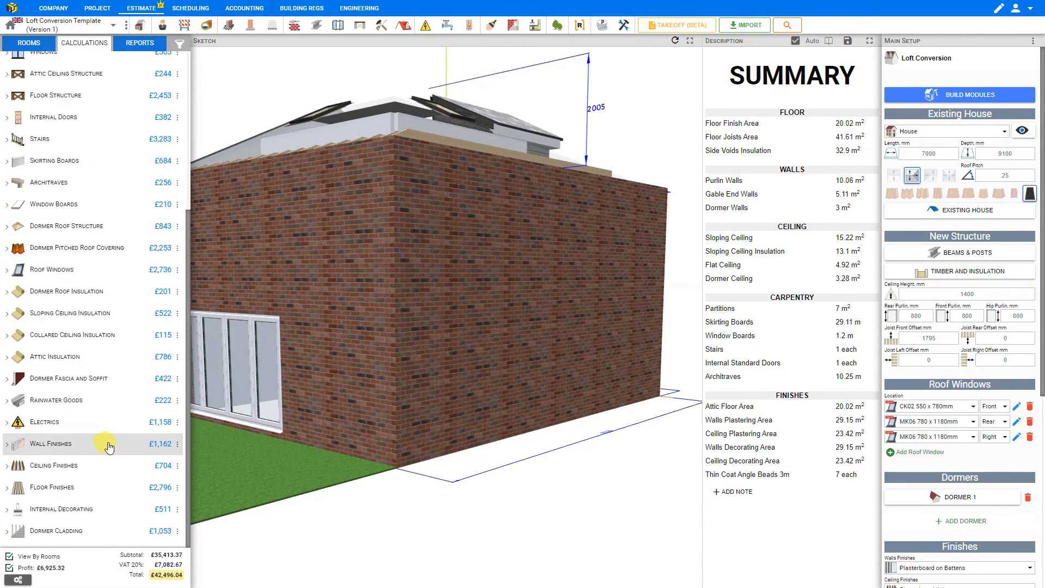
pyautogui.scroll(4, 112, 447)
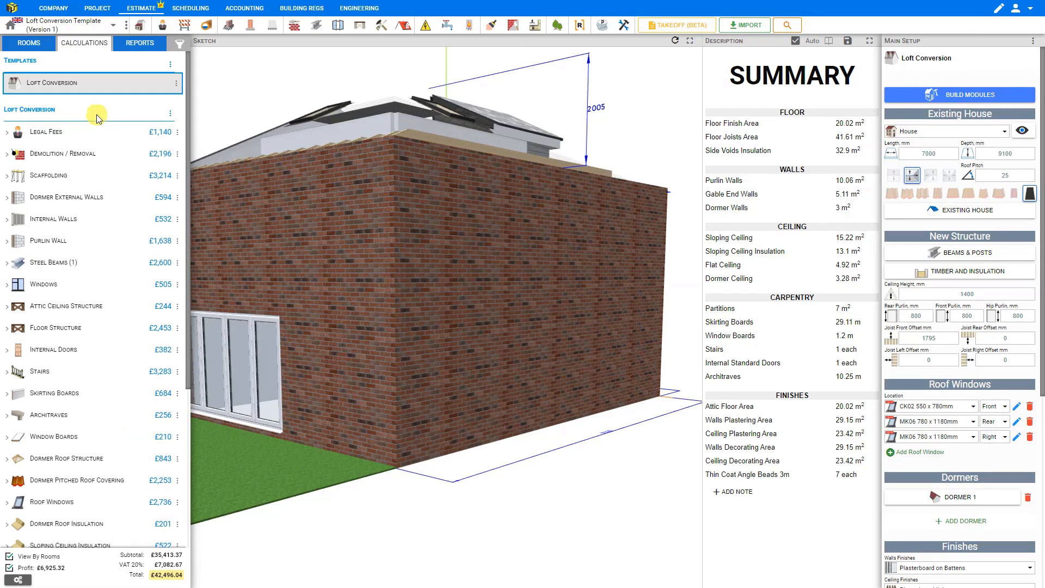
pyautogui.scroll(-4, 131, 94)
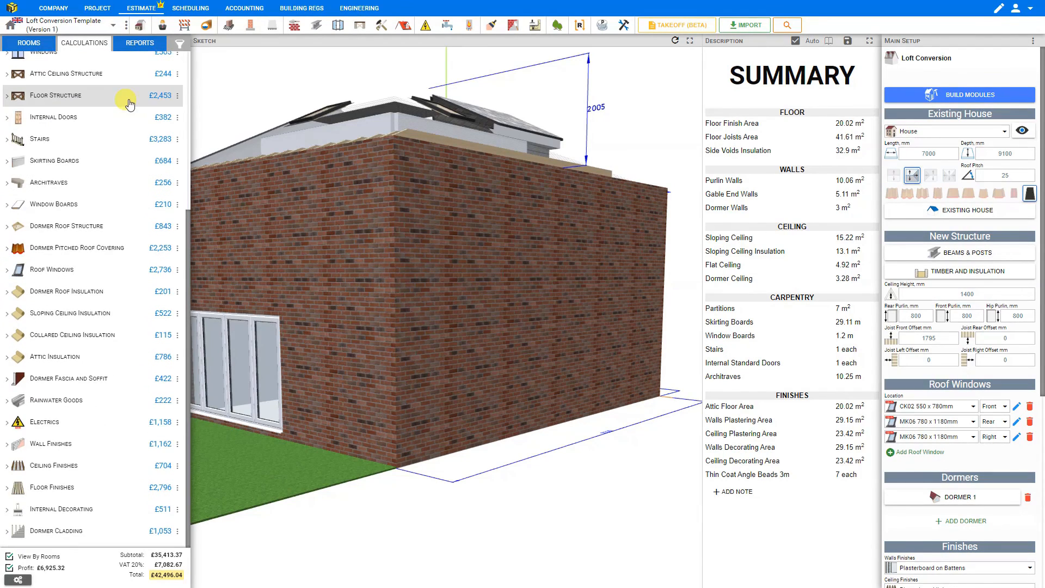
pyautogui.scroll(4, 127, 104)
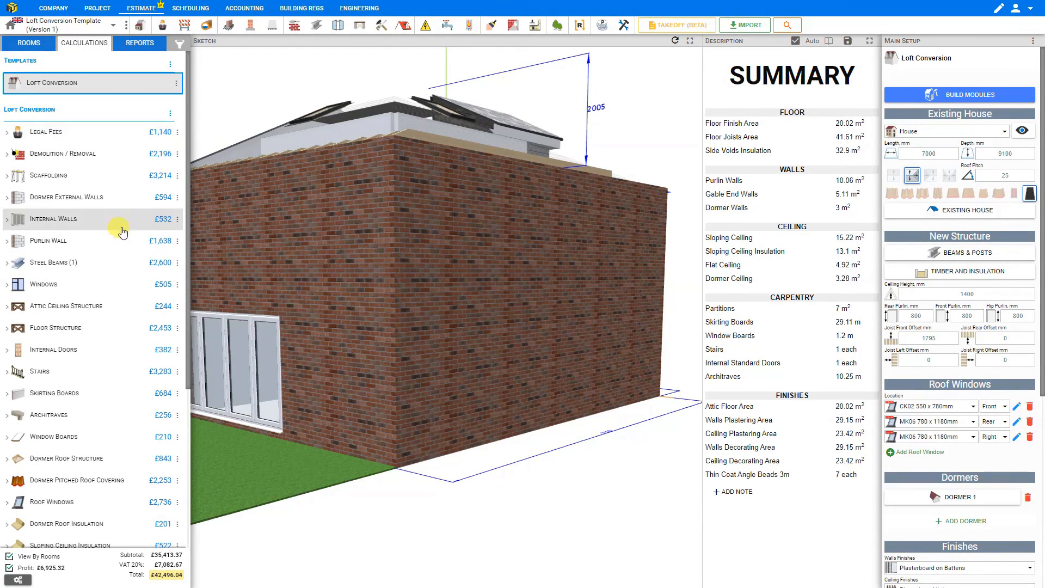